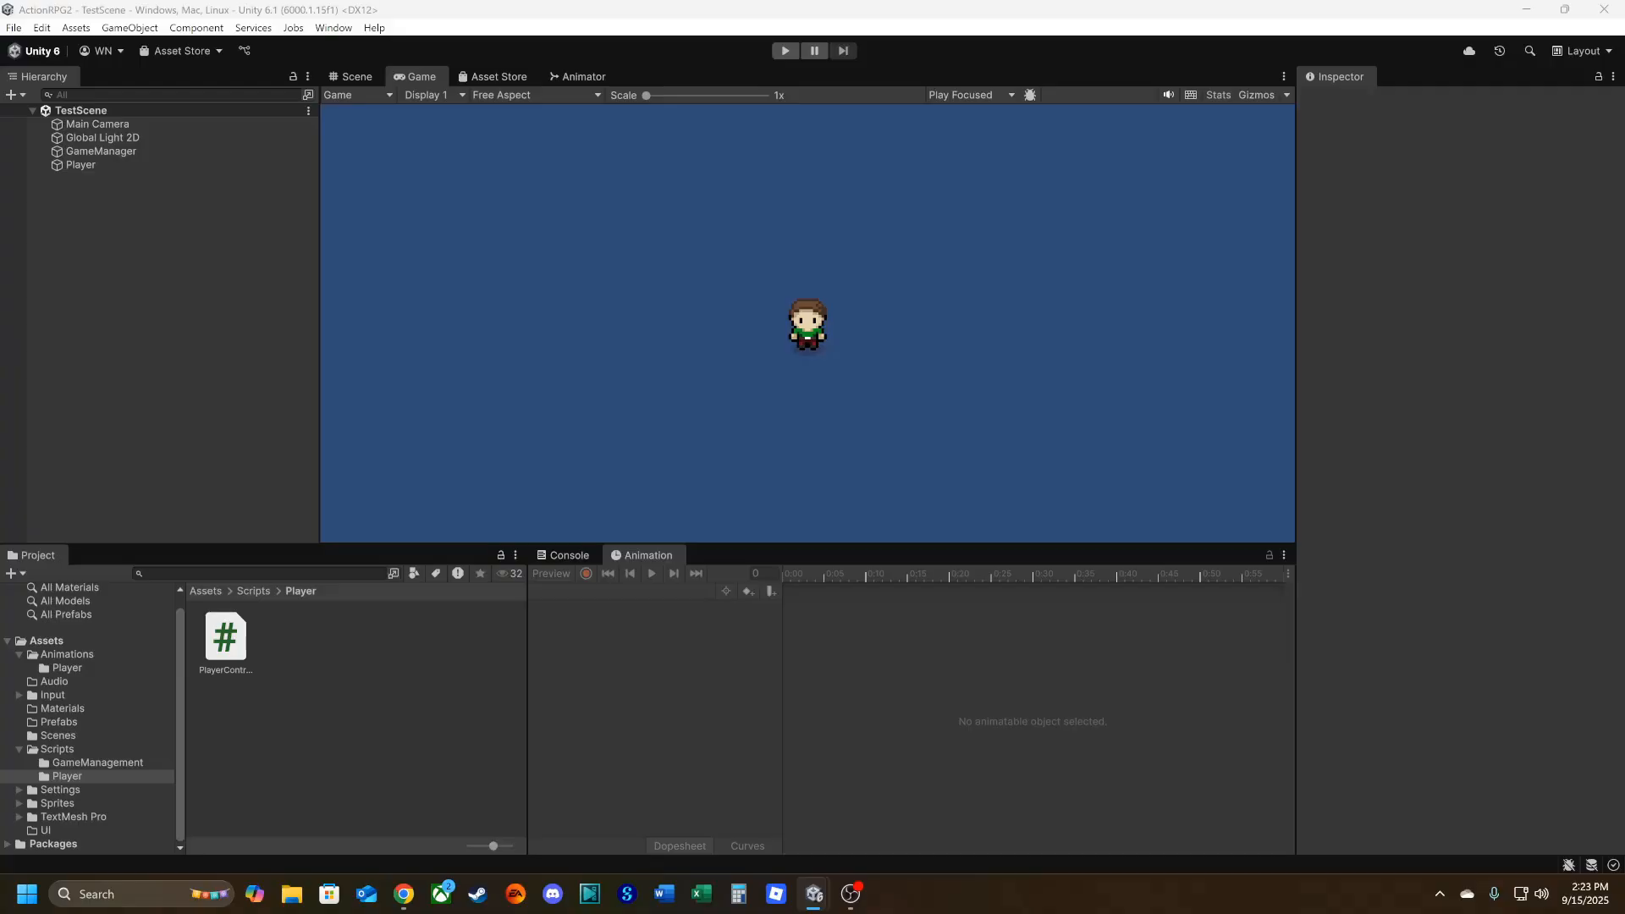
Open the Sprites/World folder in the project and select the Overworld1 texture.
left_click(19, 749)
left_click(19, 669)
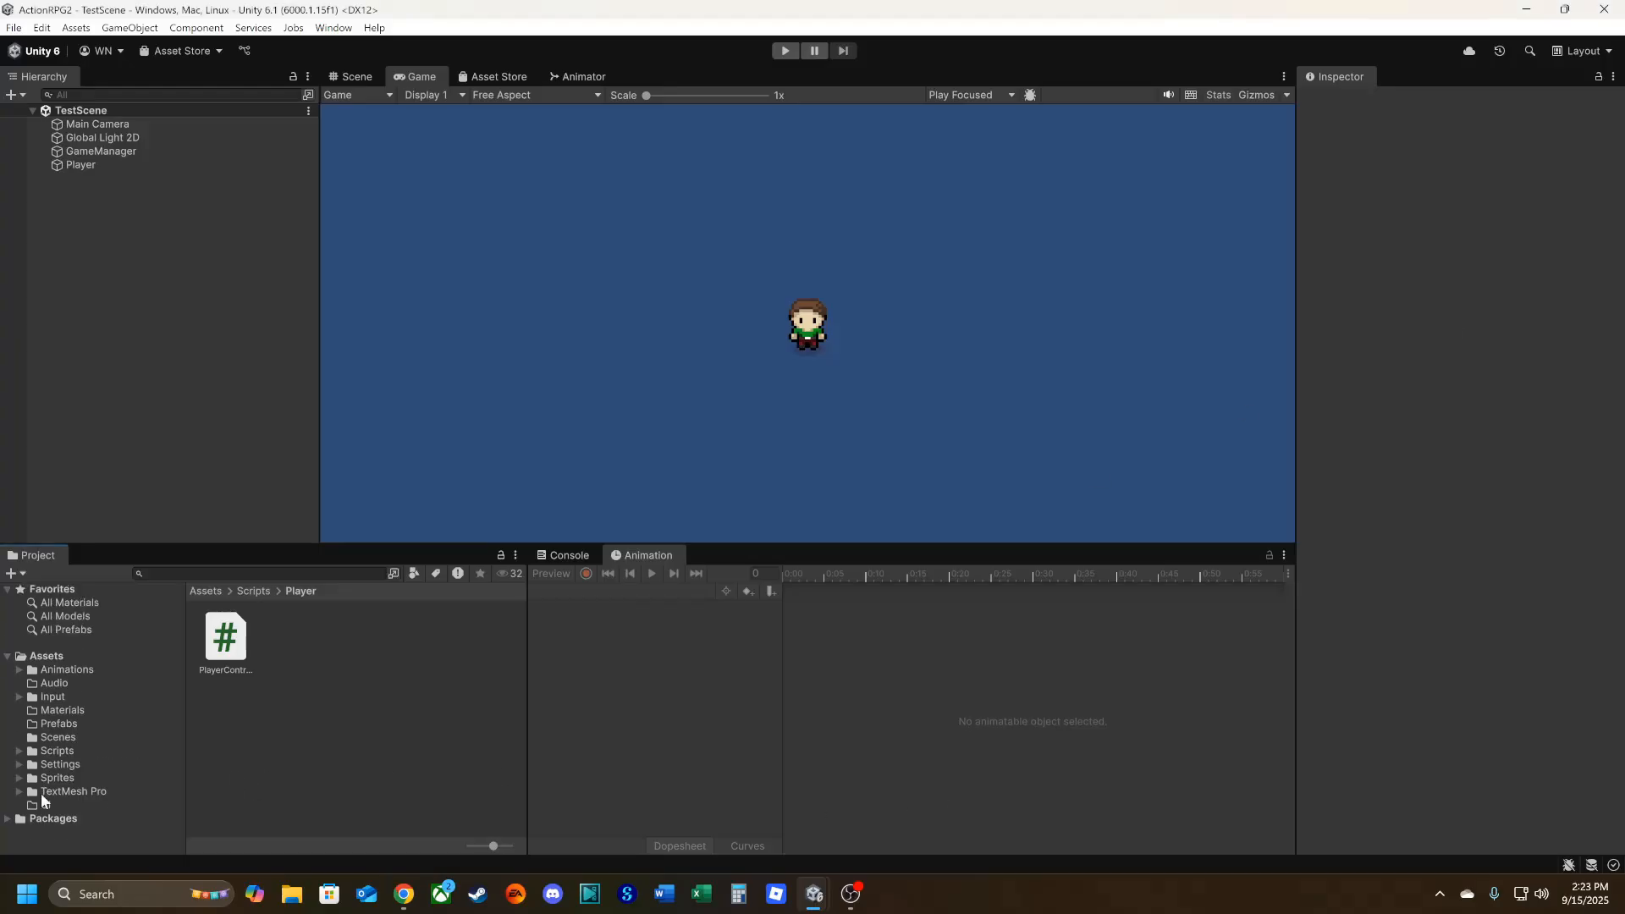
left_click(19, 777)
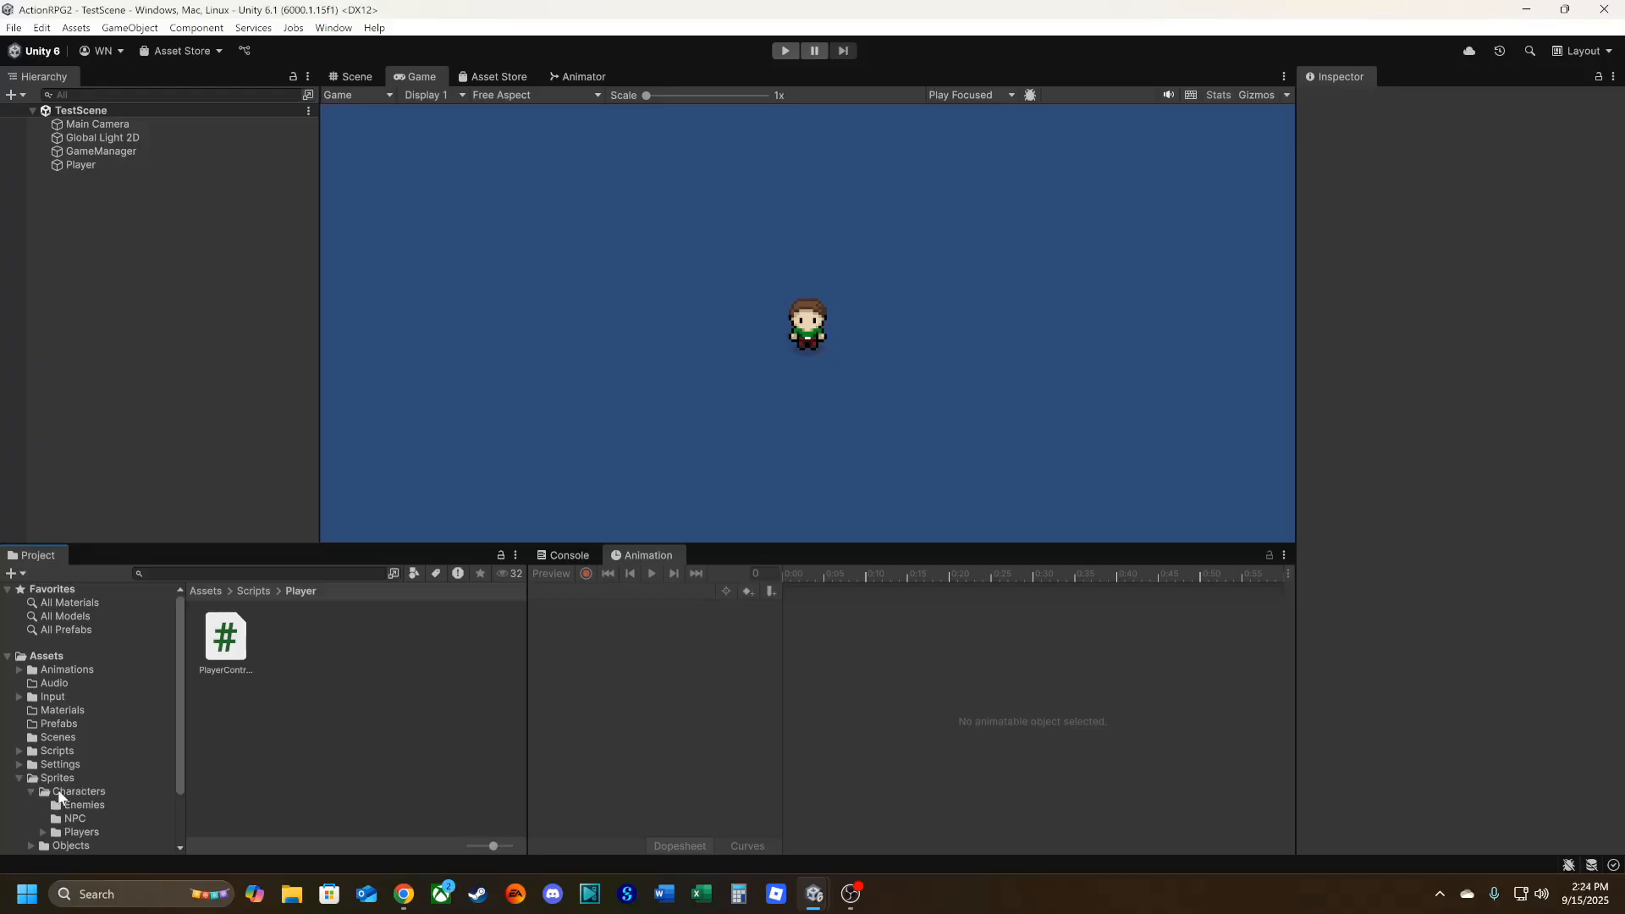
left_click(56, 779)
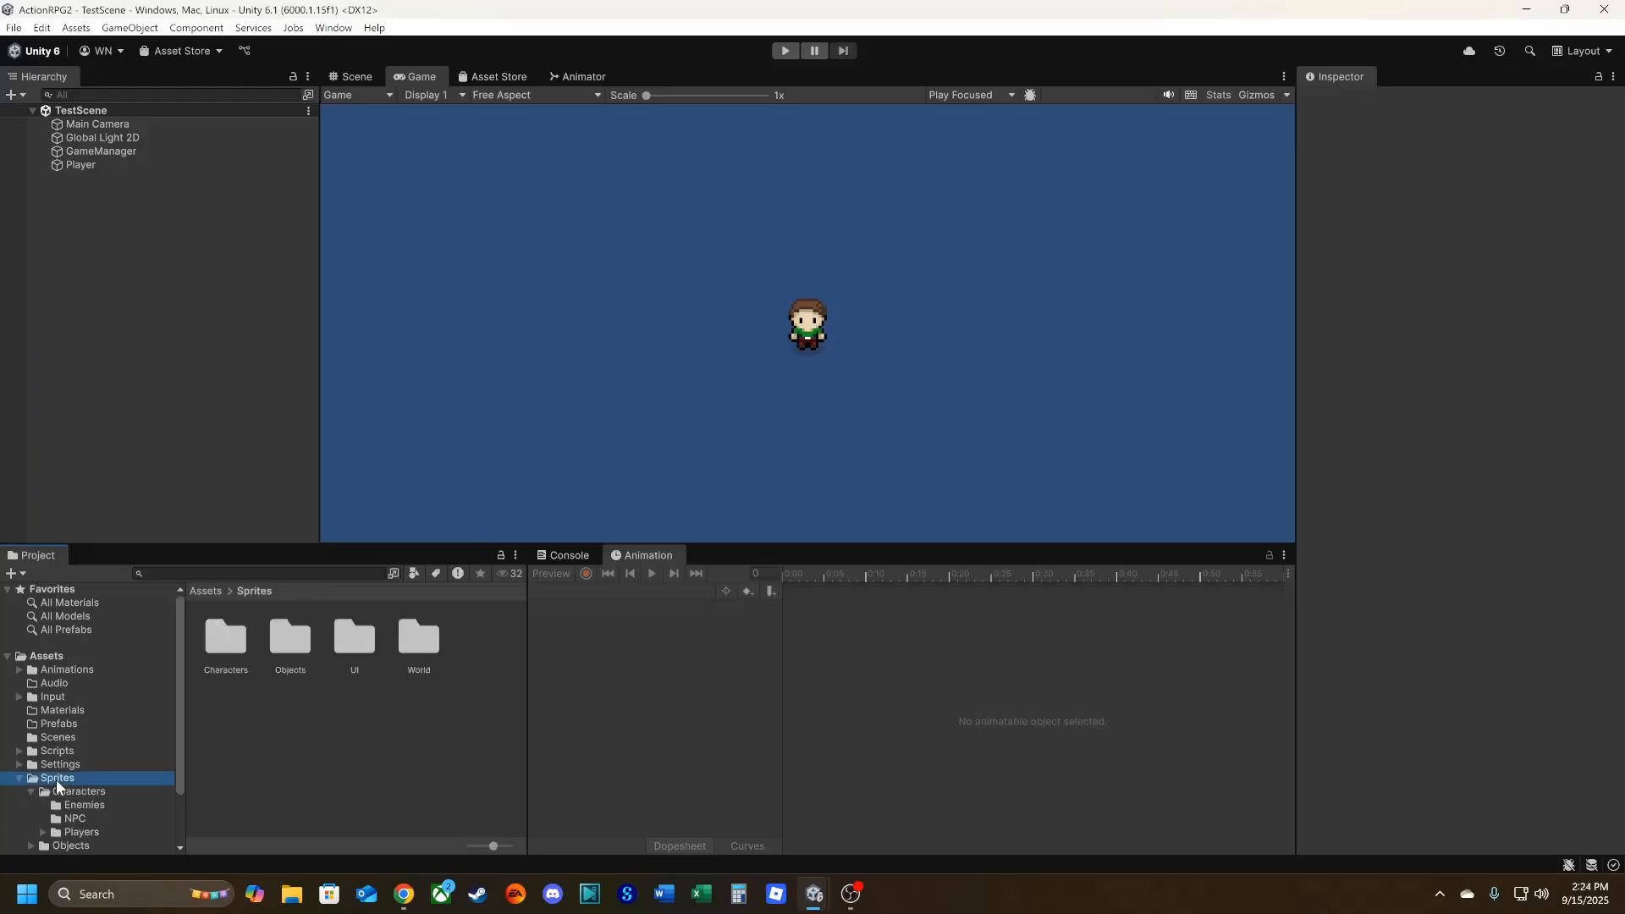
double_click(421, 643)
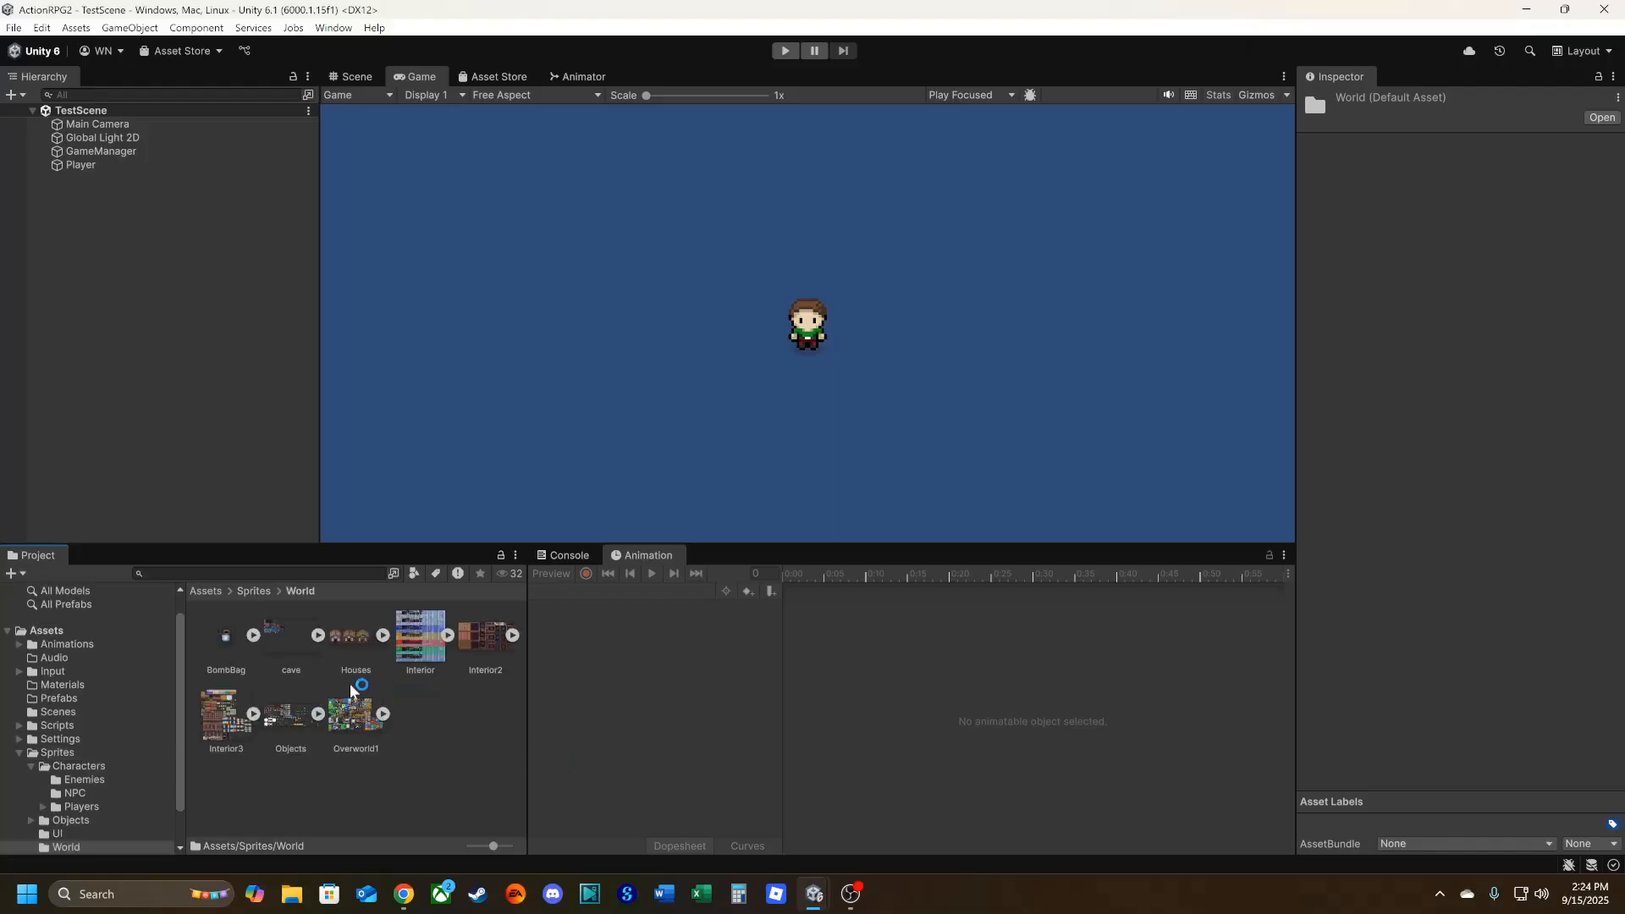
left_click(350, 729)
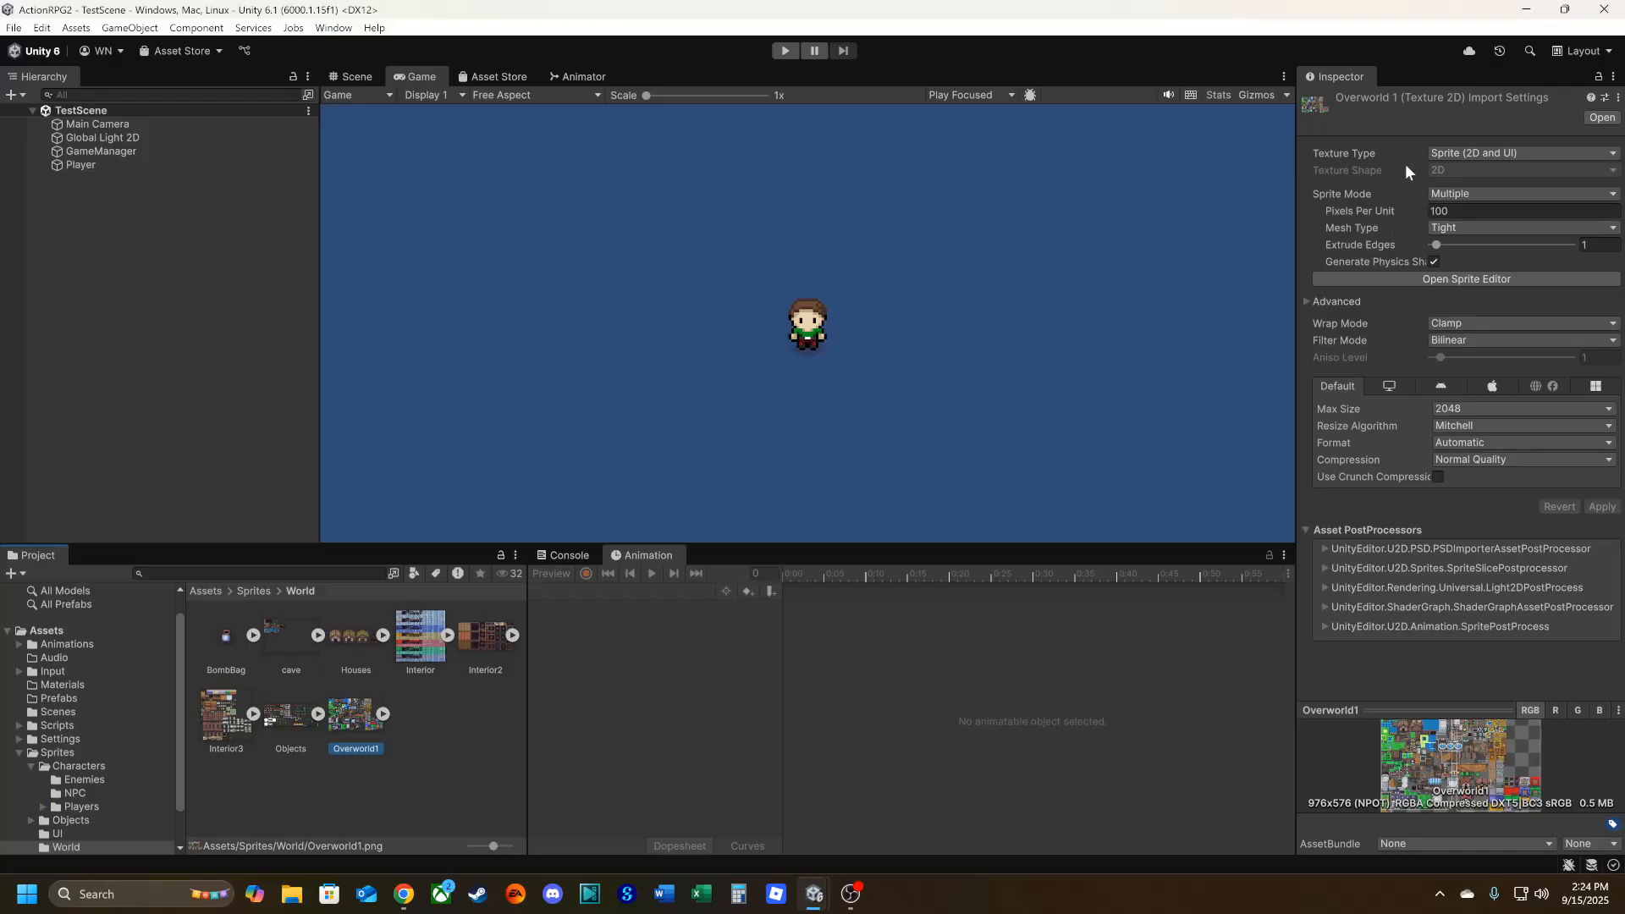
Set Overworld1's import settings to 16 pixels per unit, Point (no filter) filtering and no compression, and apply them.
left_click(1460, 211)
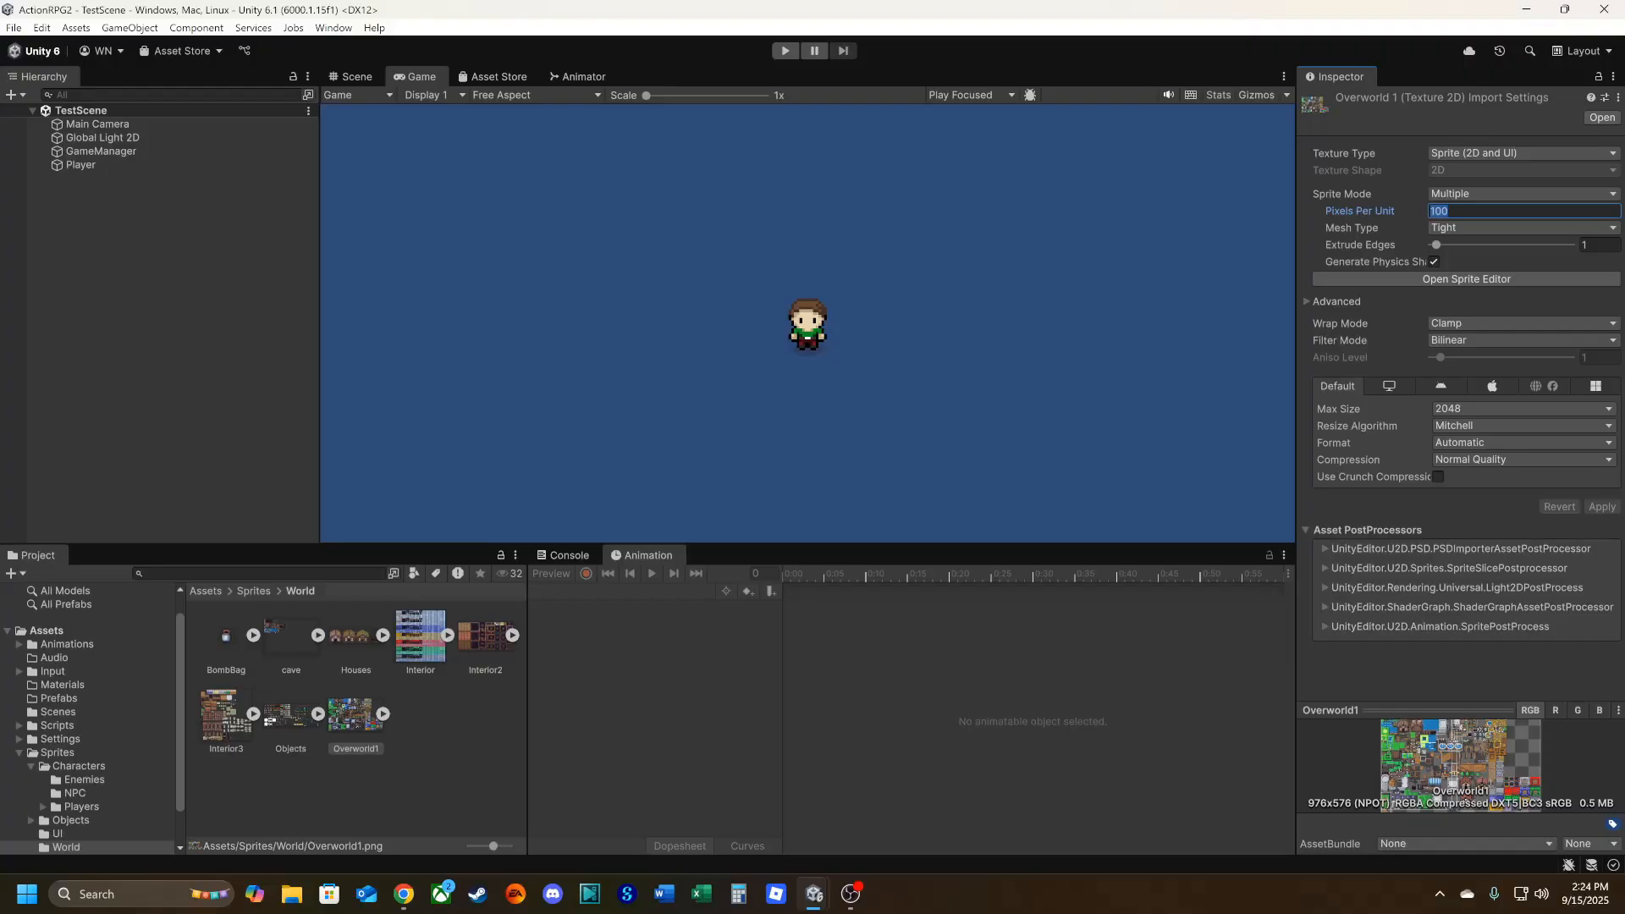
type("16")
left_click(1455, 341)
left_click(1468, 360)
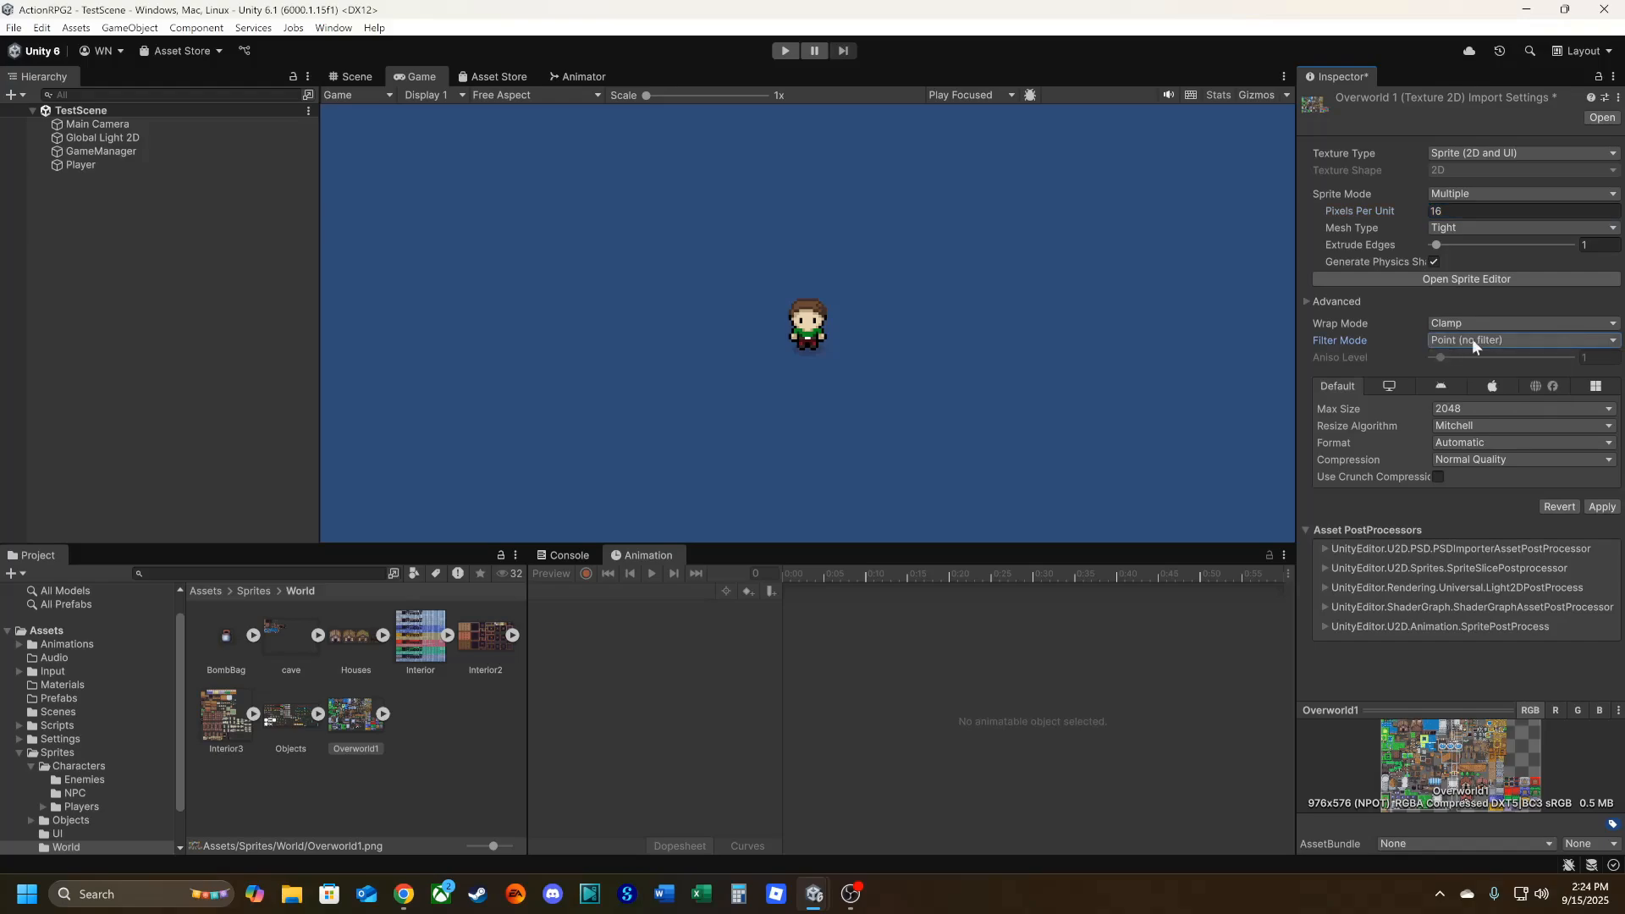
left_click(1468, 460)
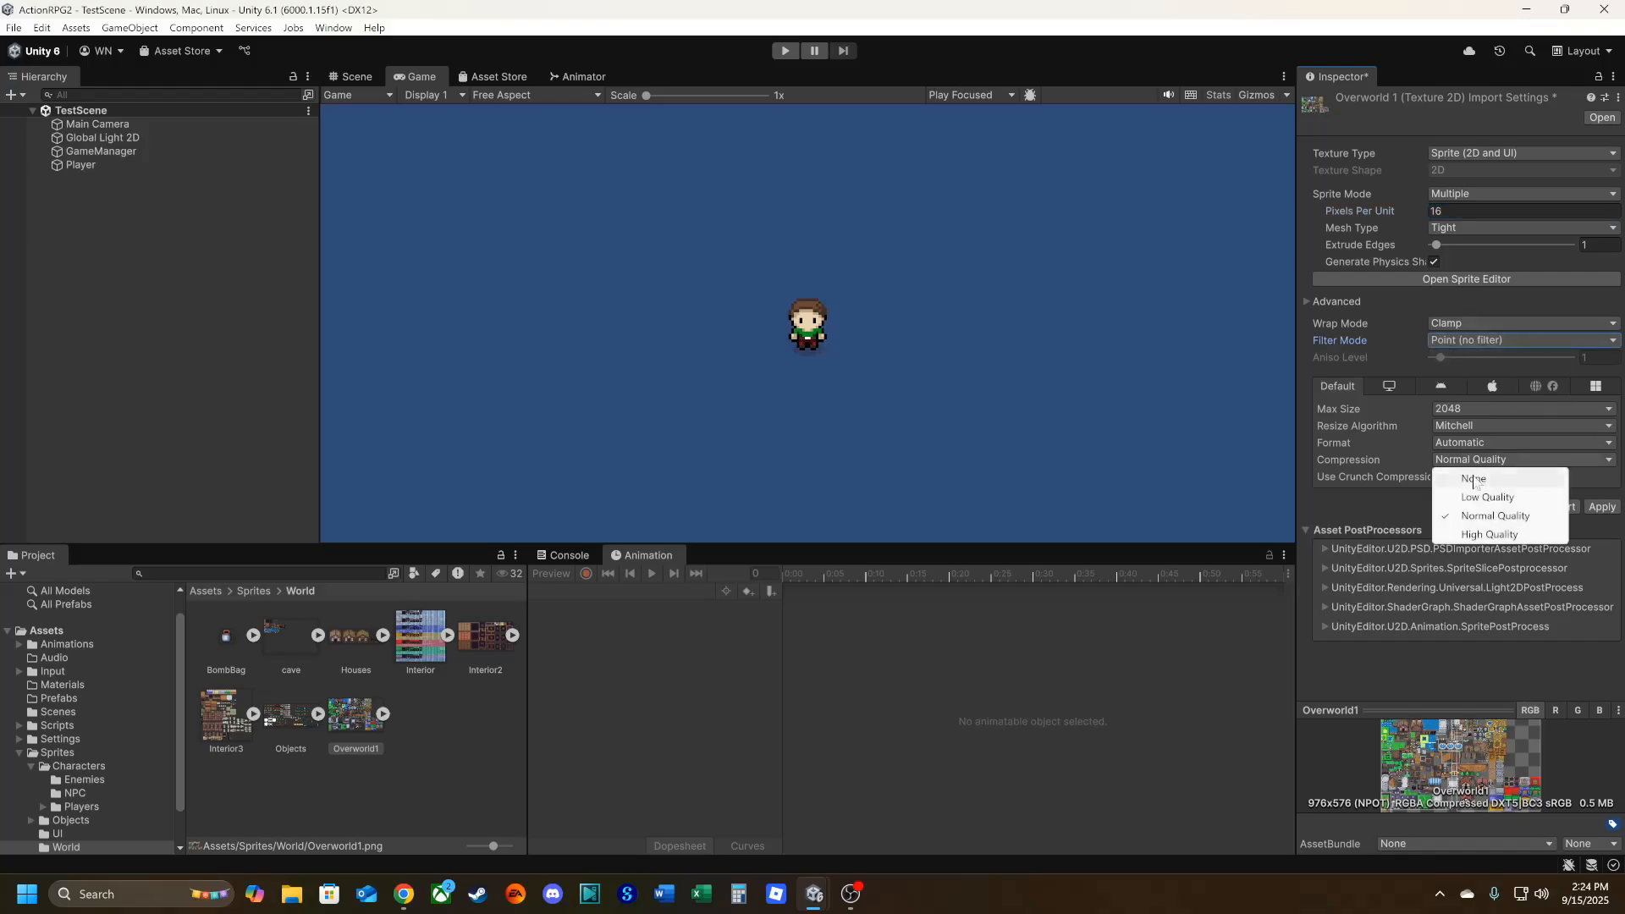
left_click(1473, 476)
left_click(1600, 490)
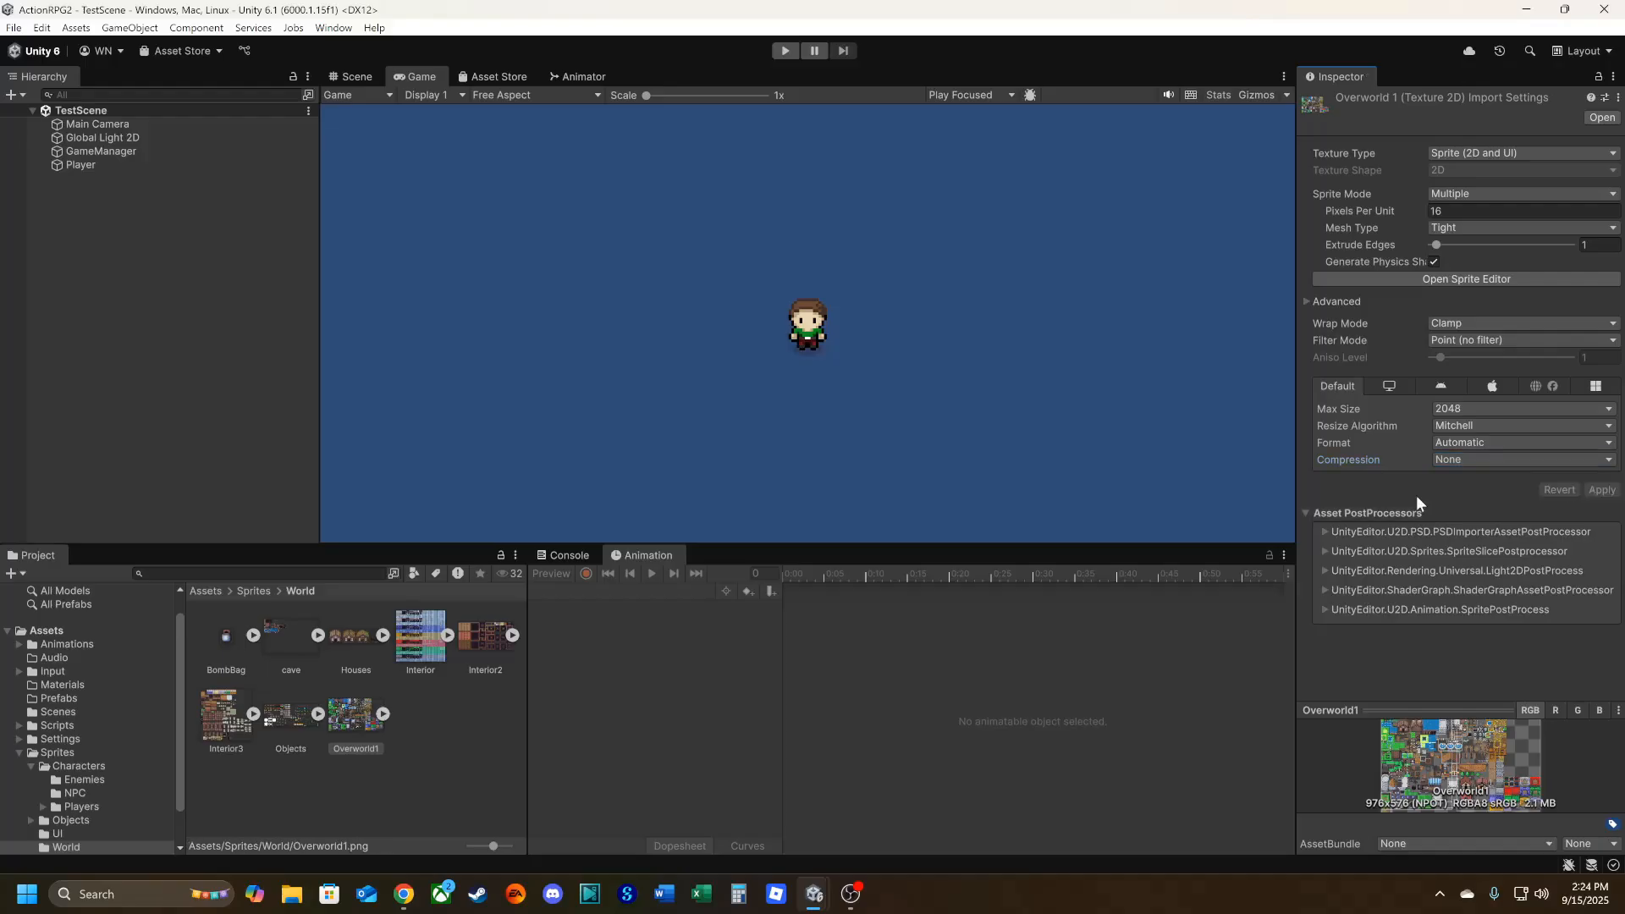
Slice the Overworld1 sheet in the Sprite Editor using Grid By Cell Size at 16 by 16 pixels, and apply the result.
left_click(1450, 282)
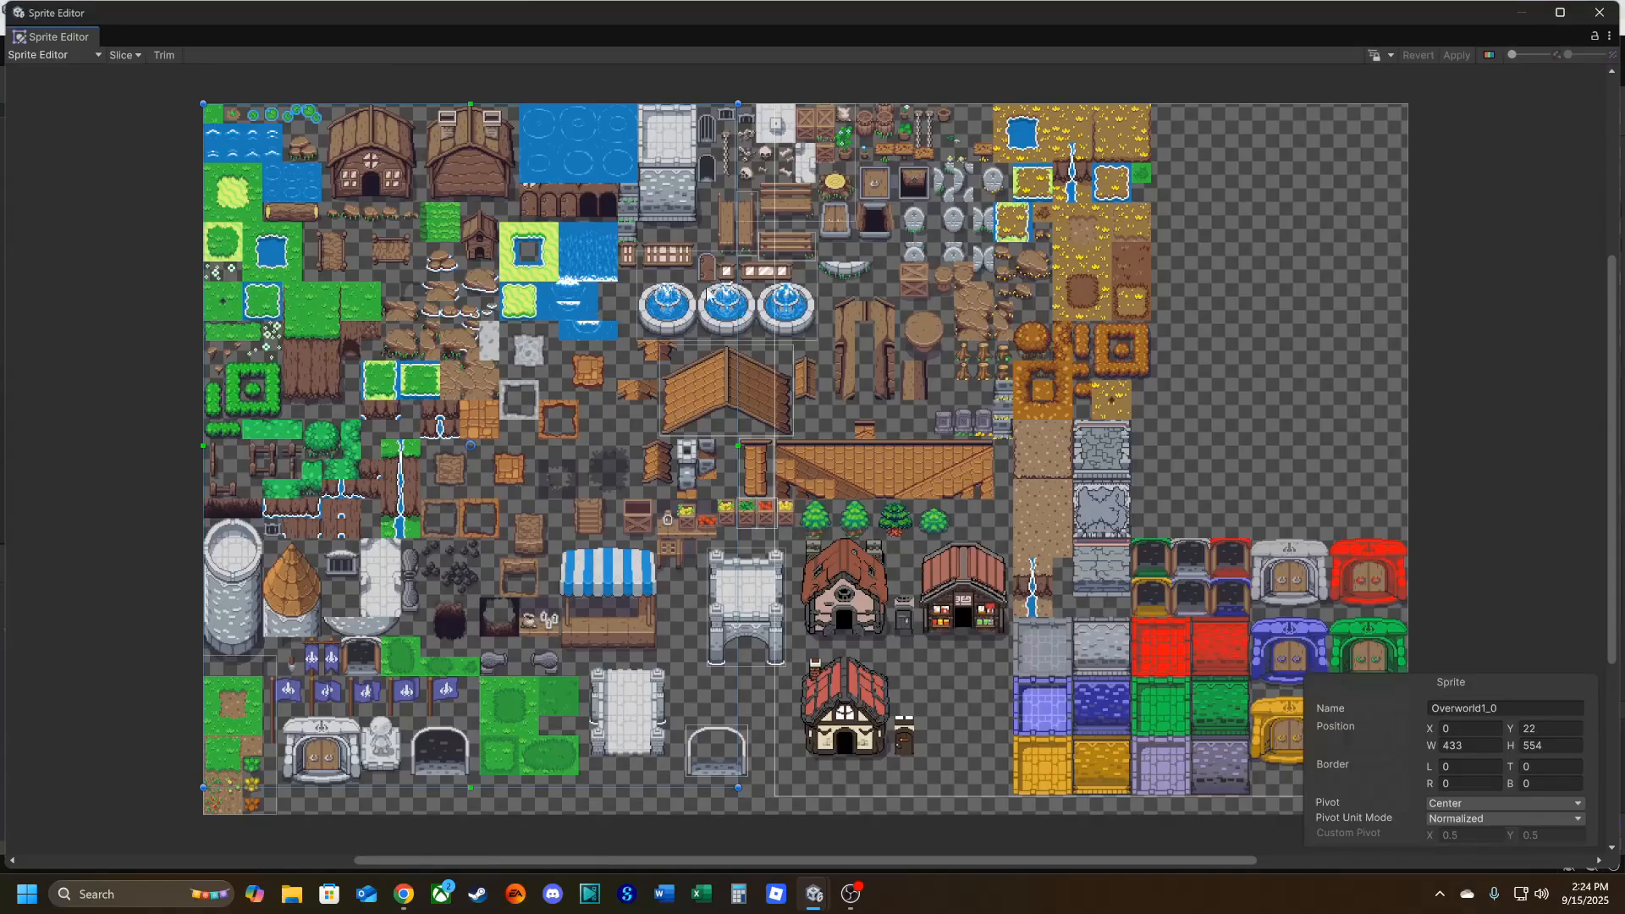
left_click(121, 54)
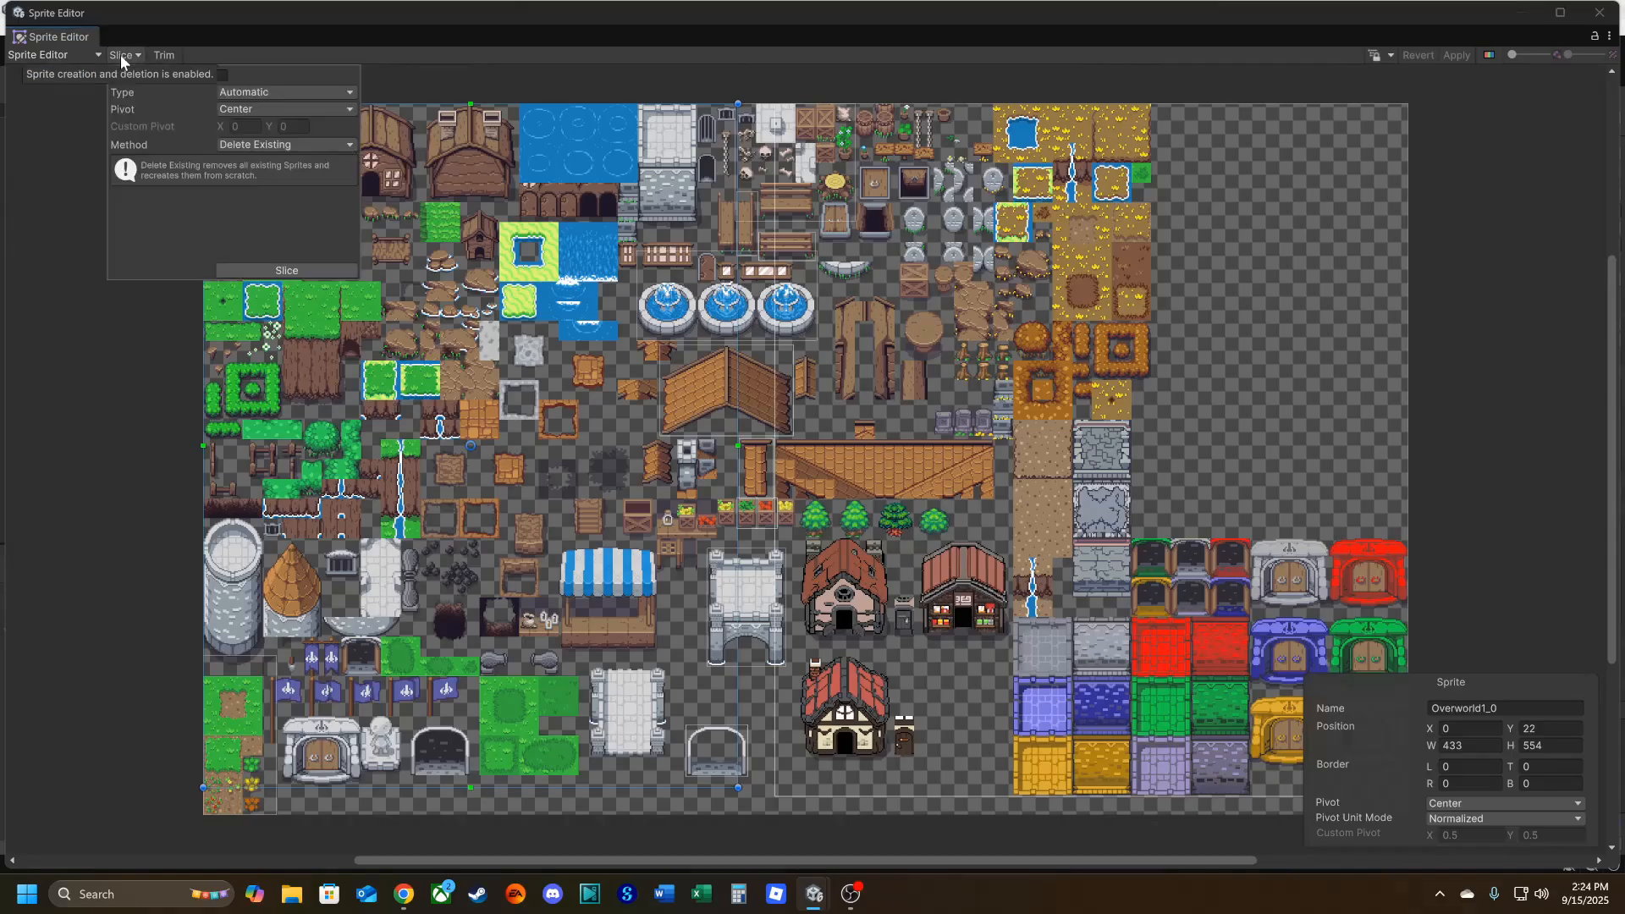
left_click(230, 90)
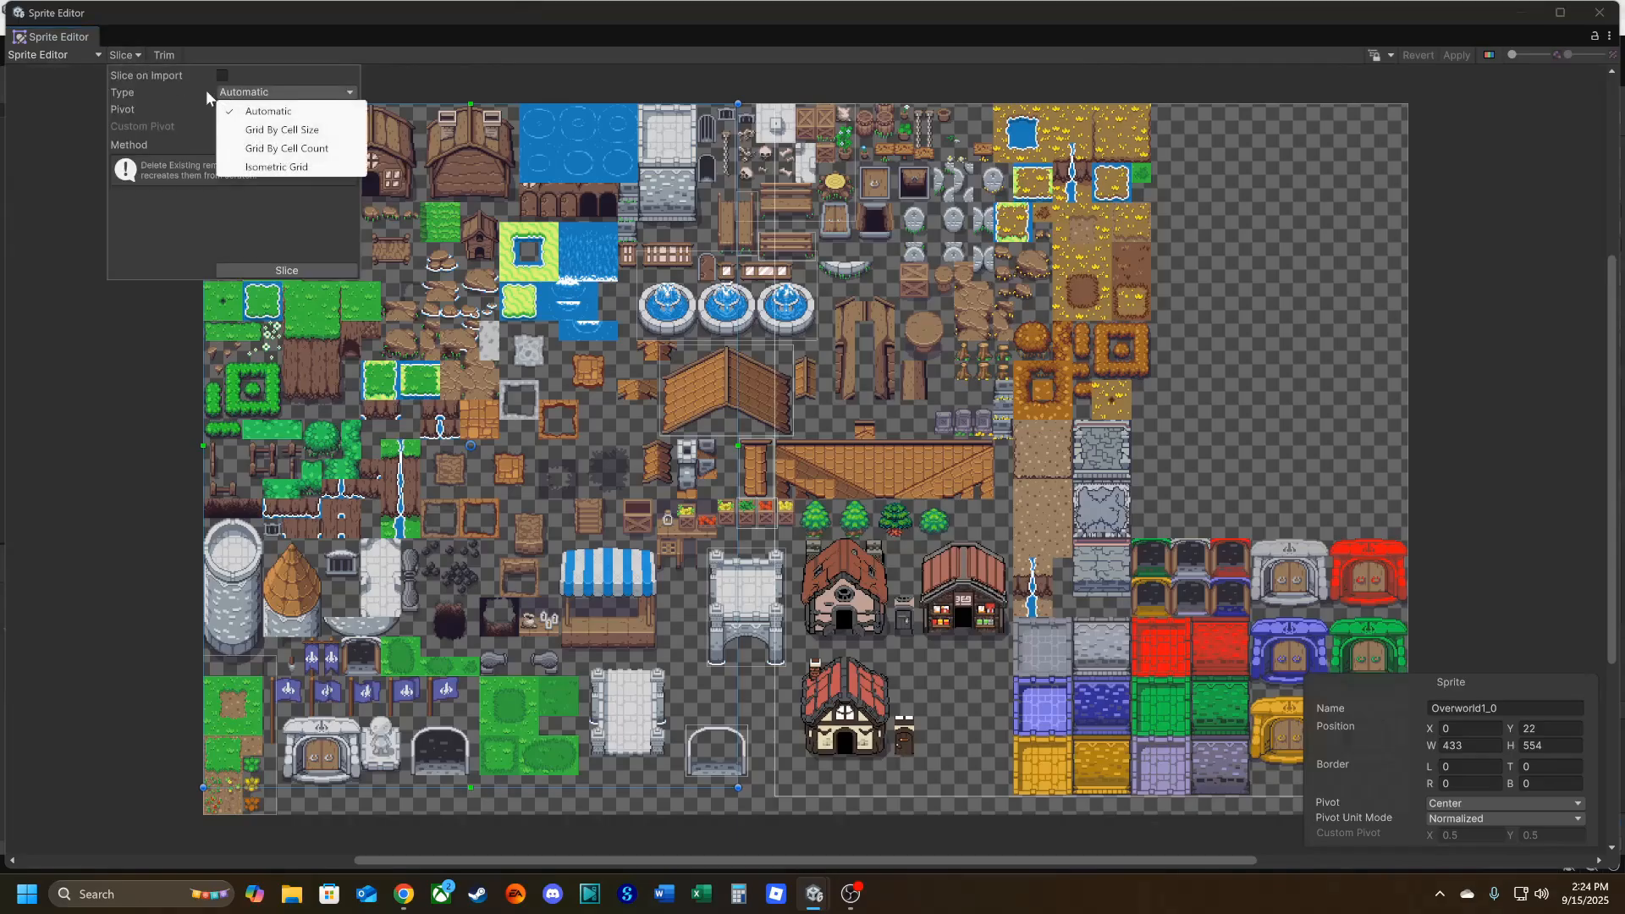
left_click(281, 130)
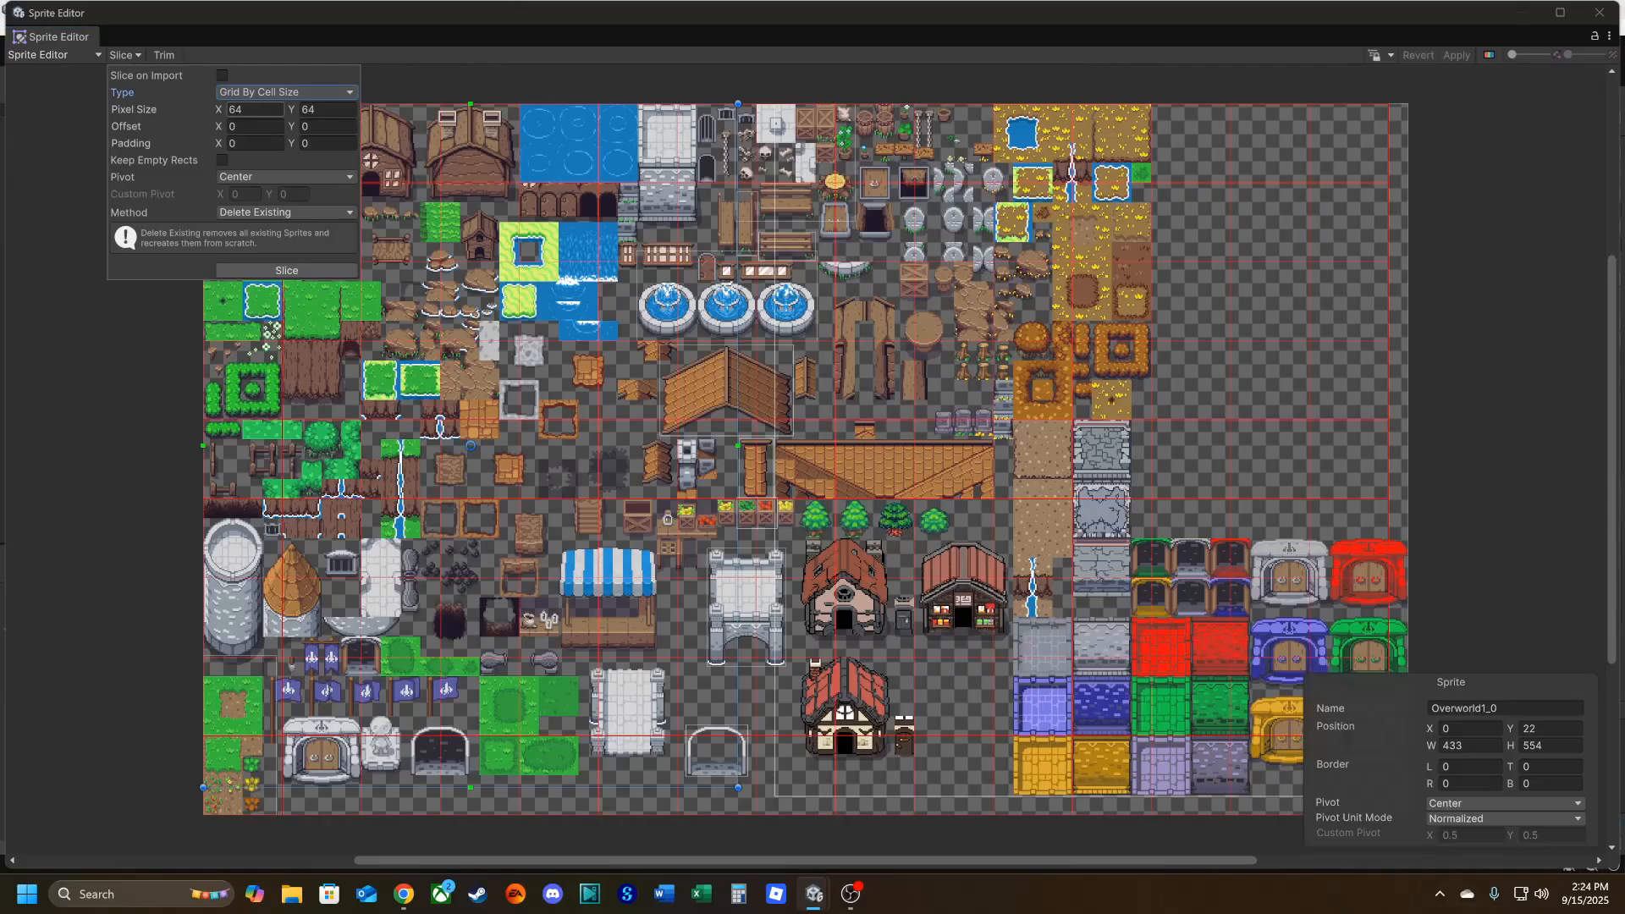
left_click_drag(253, 110, 196, 112)
type("16")
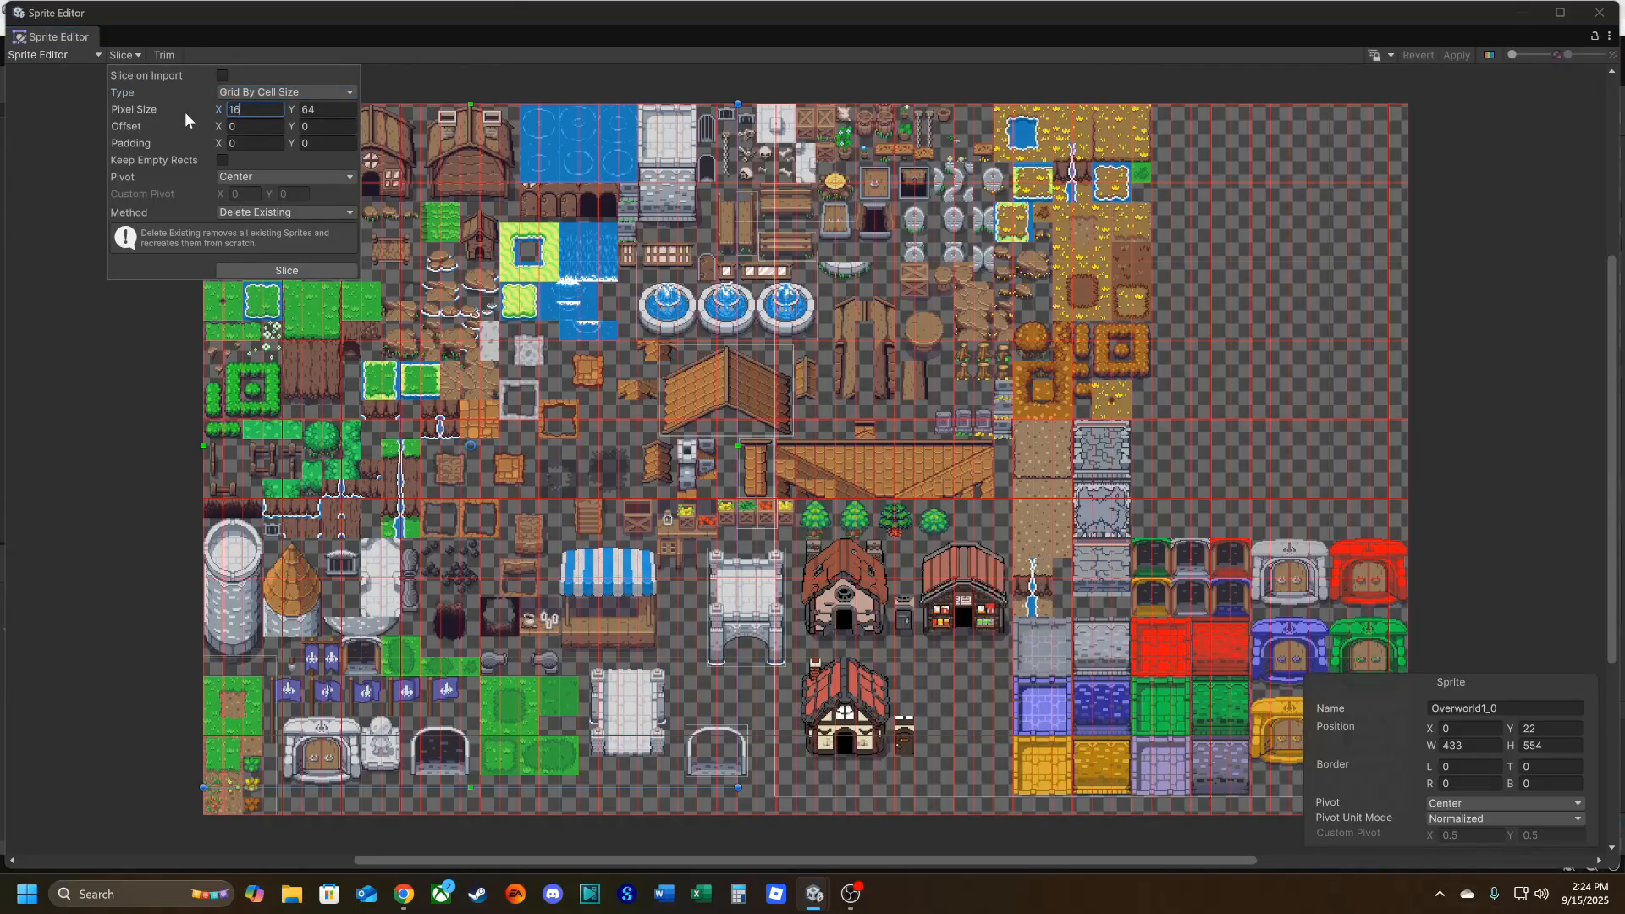
type("16")
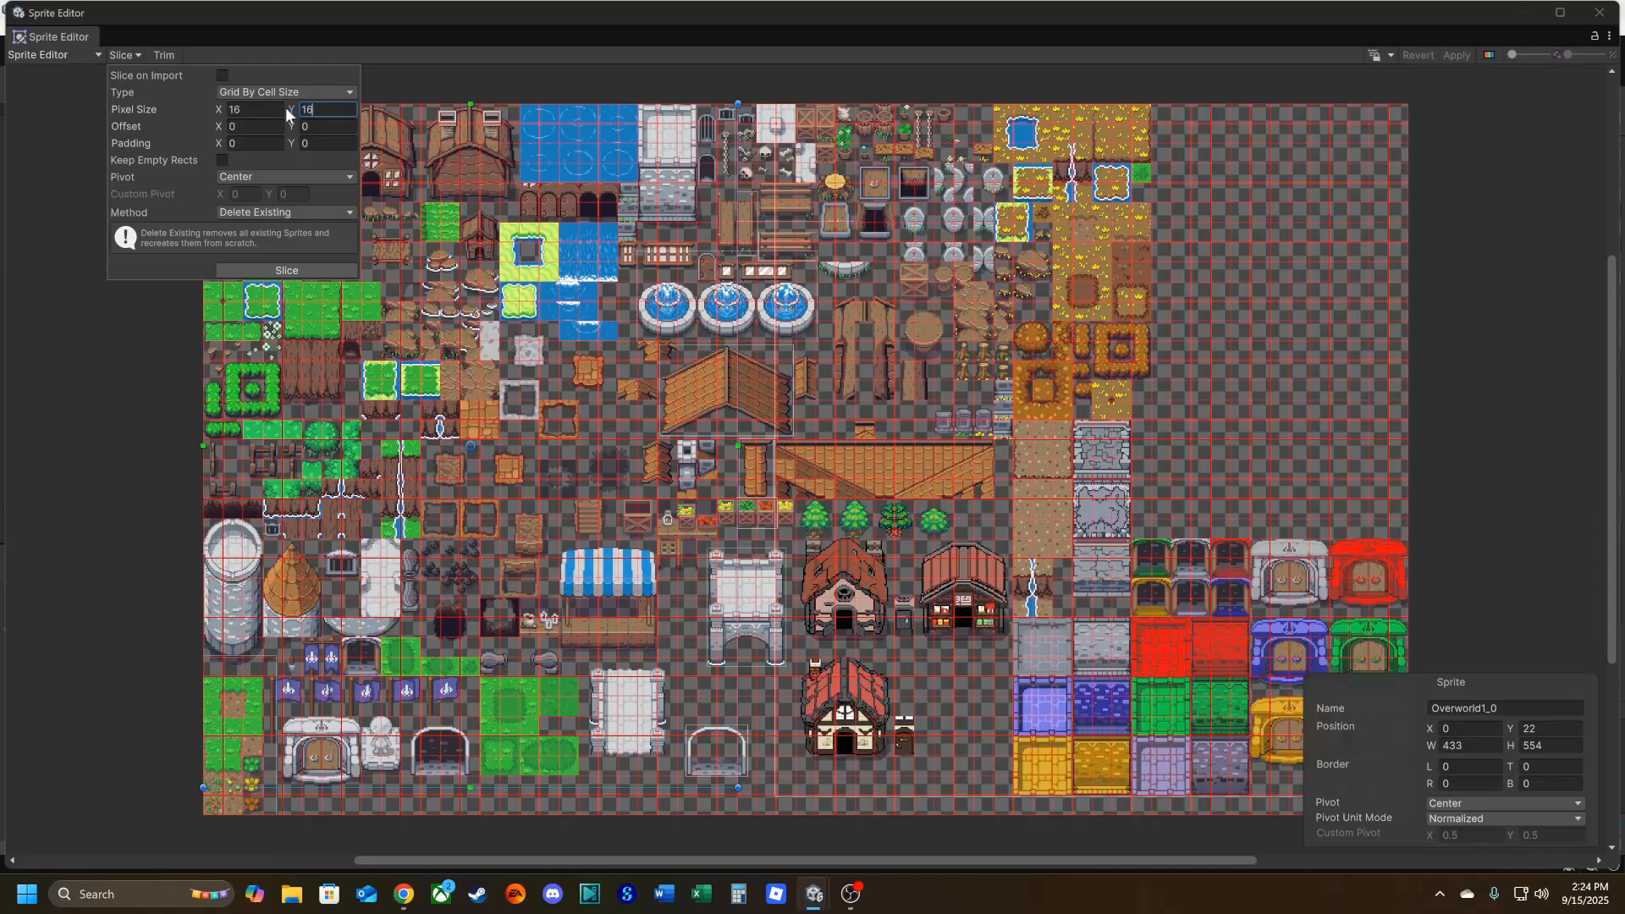
left_click(296, 269)
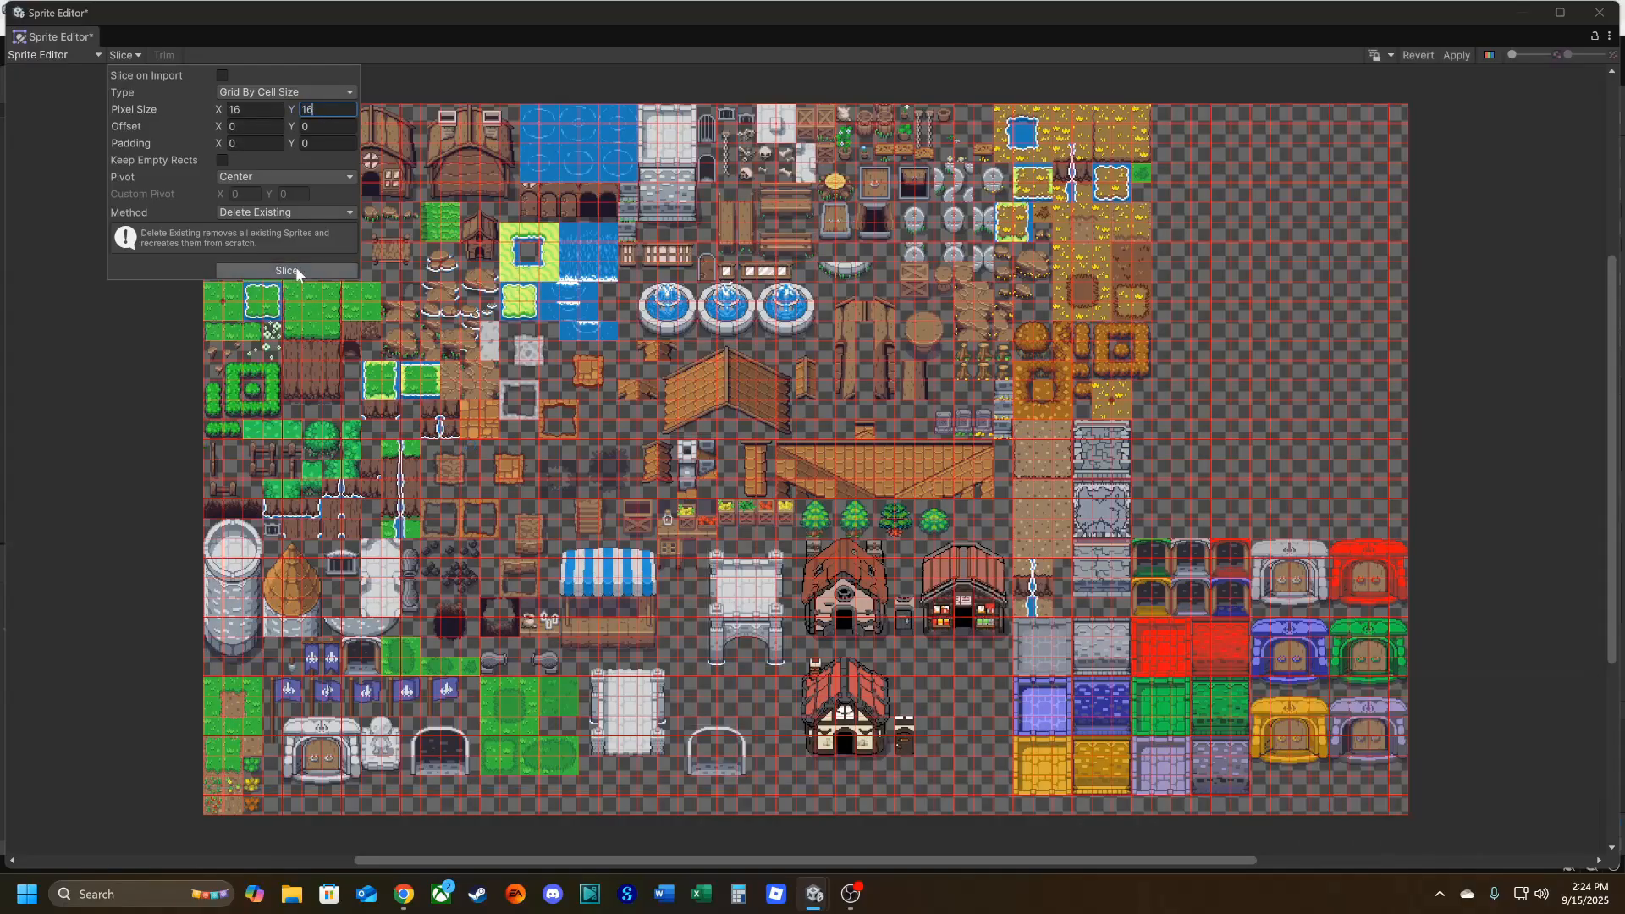
left_click(296, 269)
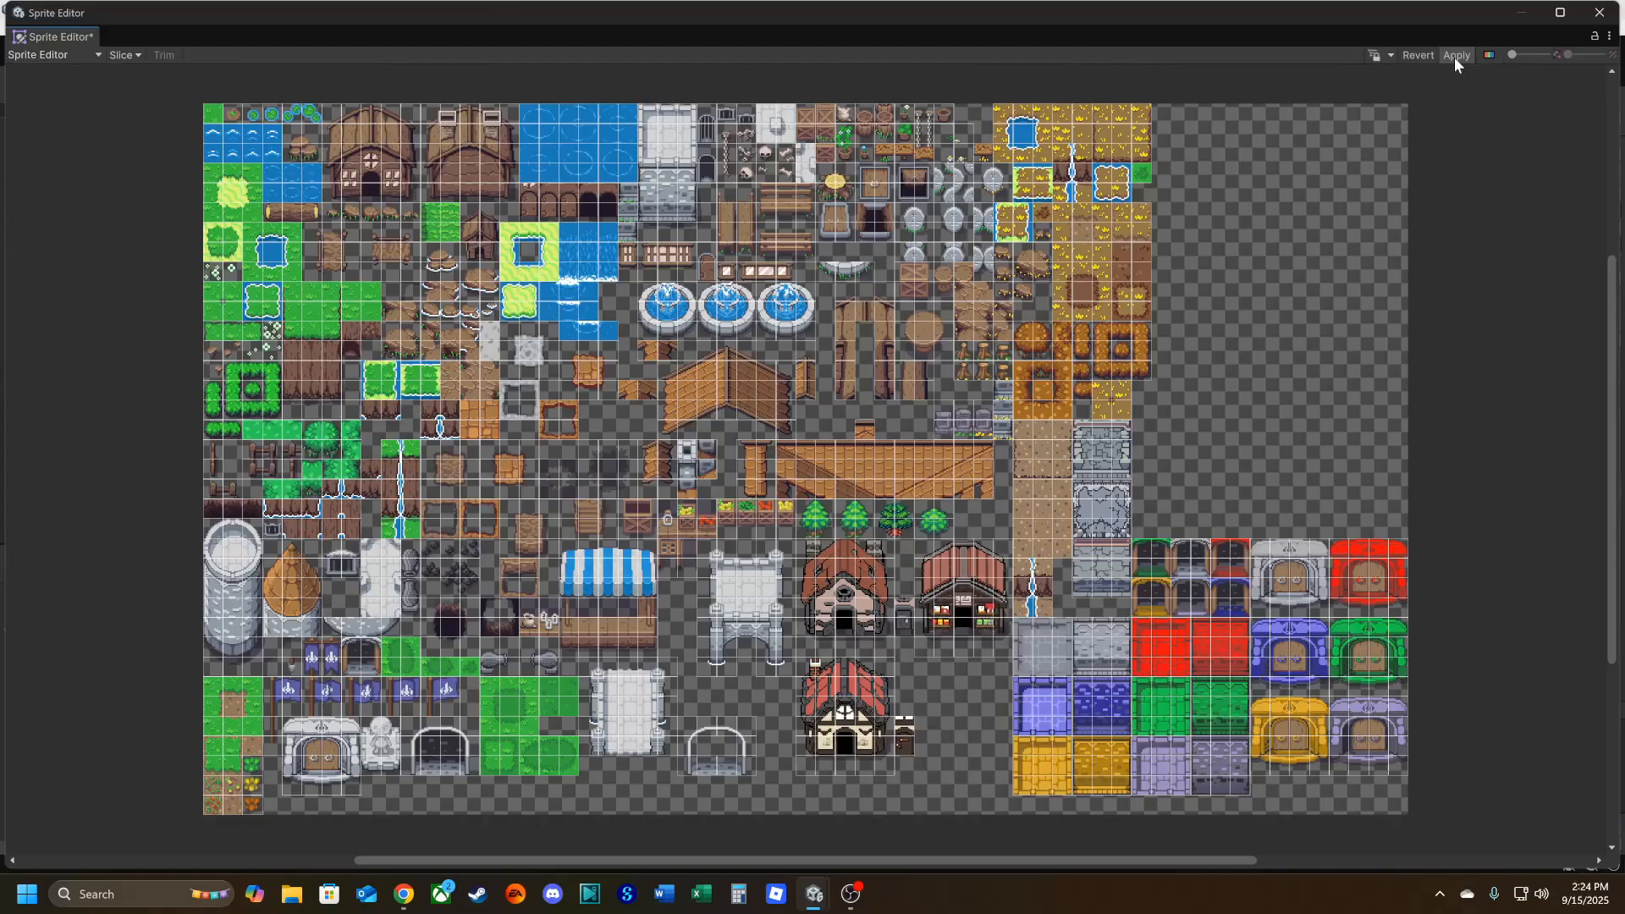
left_click(1454, 58)
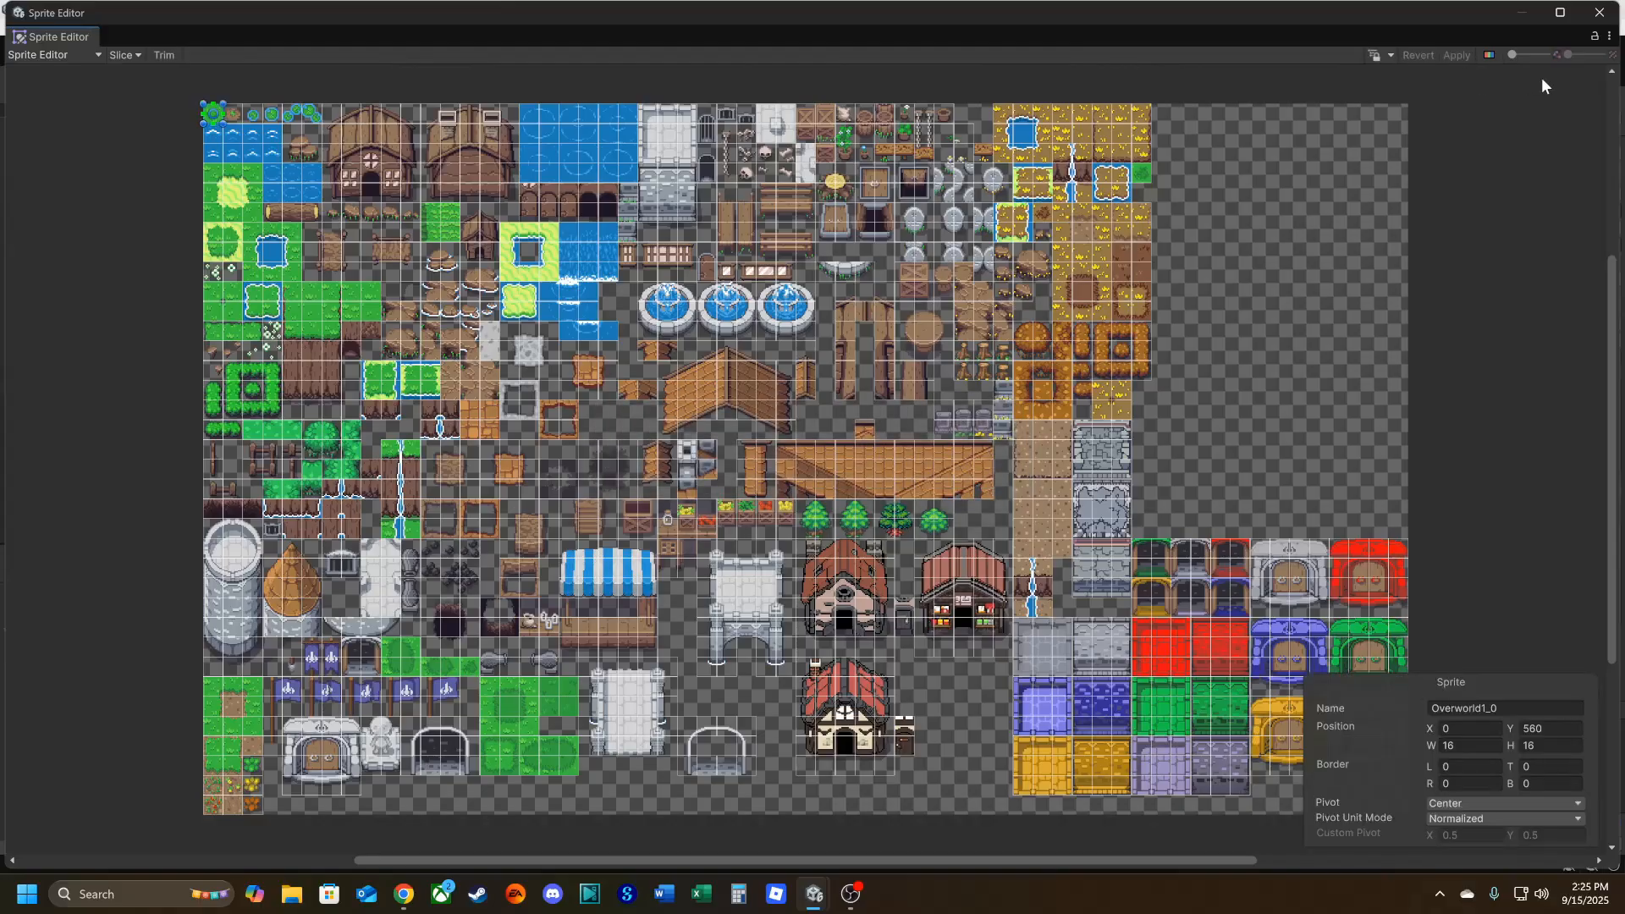
left_click(1599, 12)
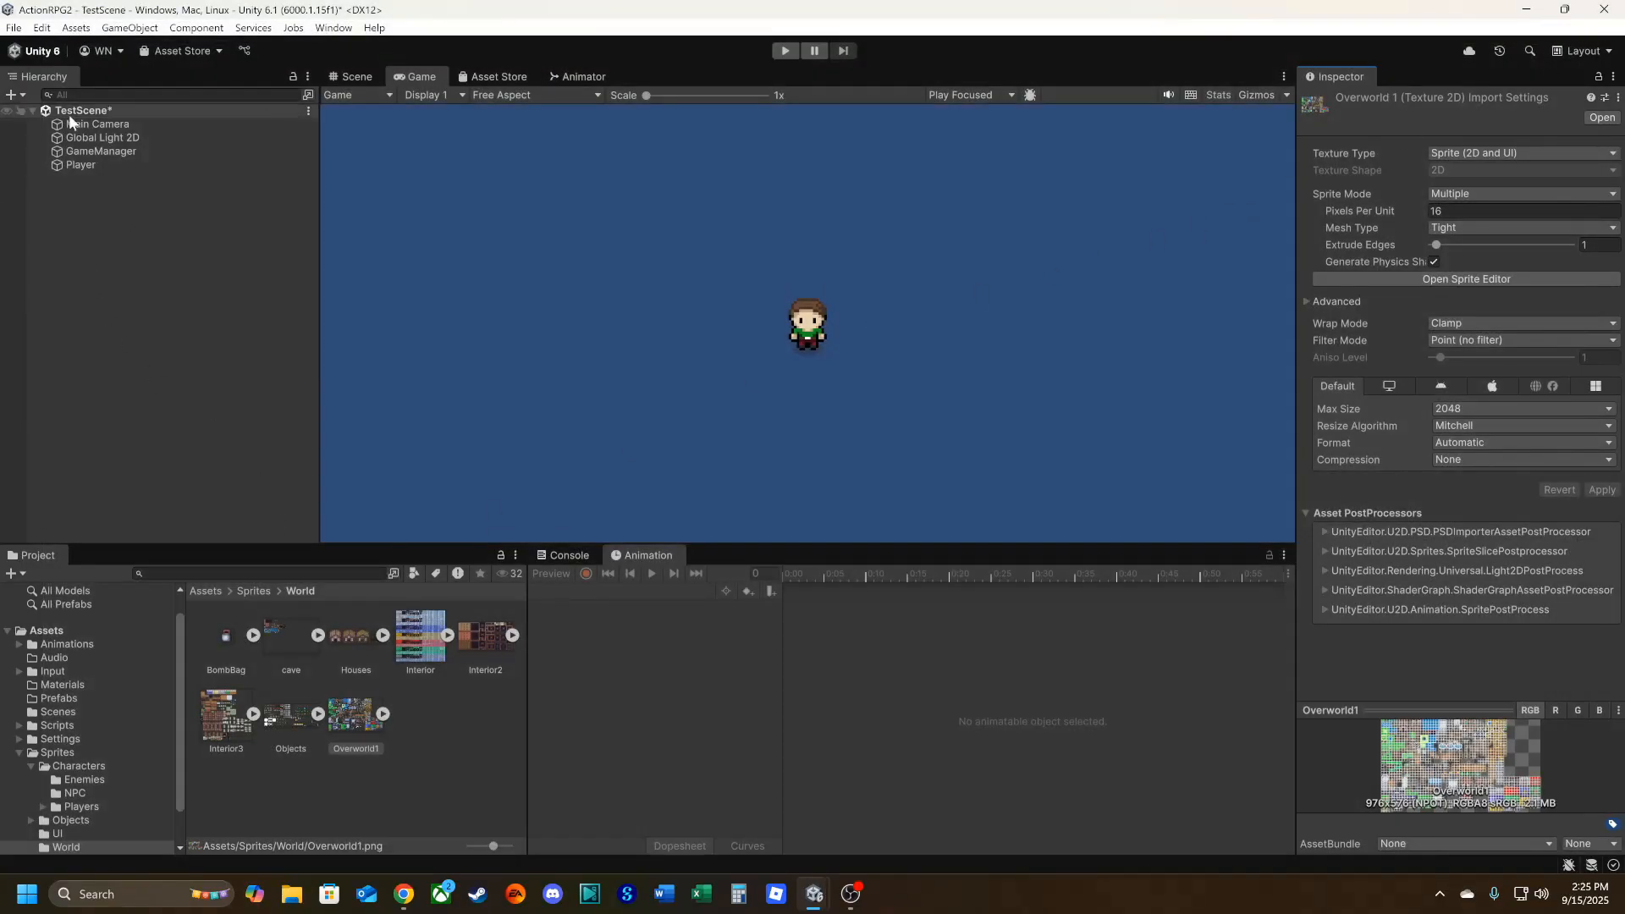
Add a rectangular 2D tilemap to the scene, name it Ground and select it.
right_click(76, 200)
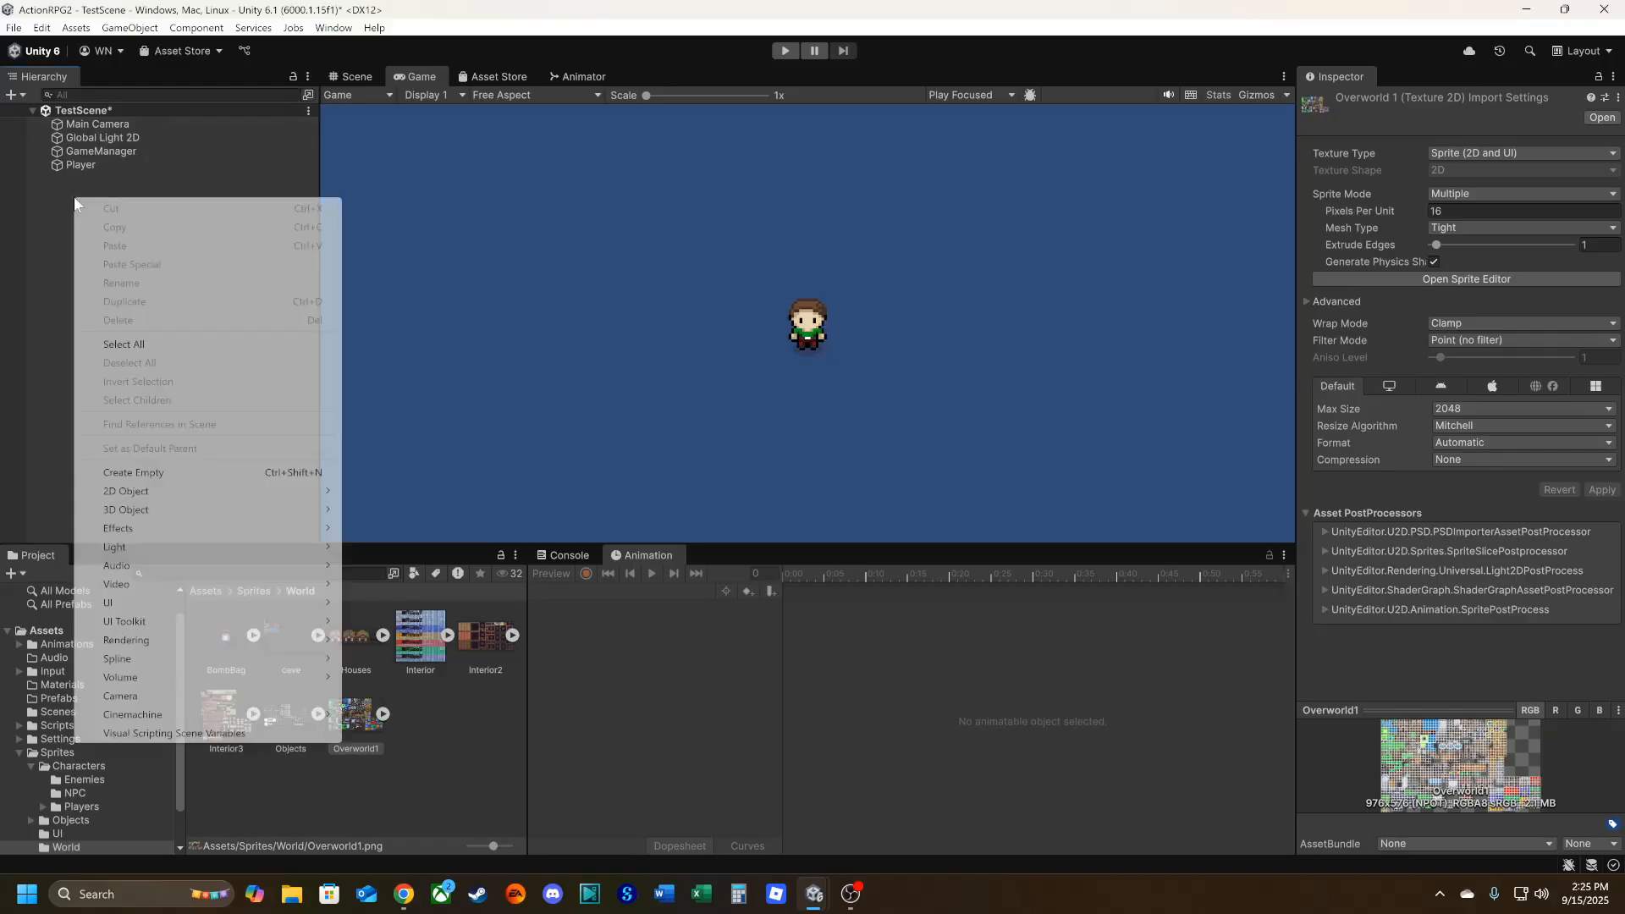
mouse_move(152, 493)
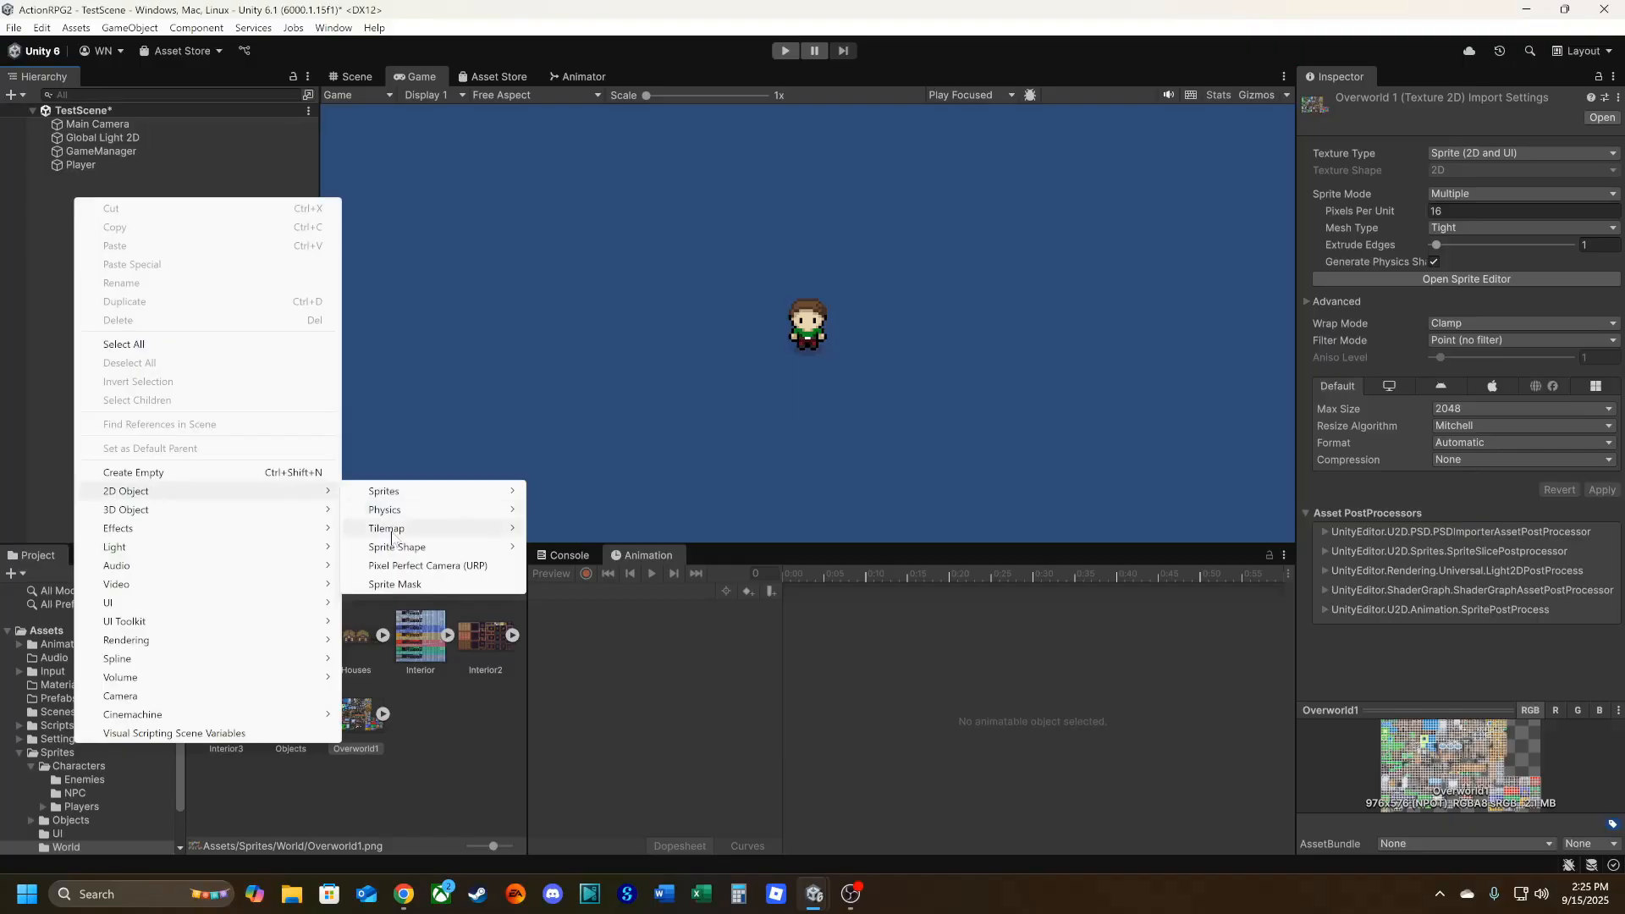
mouse_move(396, 532)
left_click(565, 530)
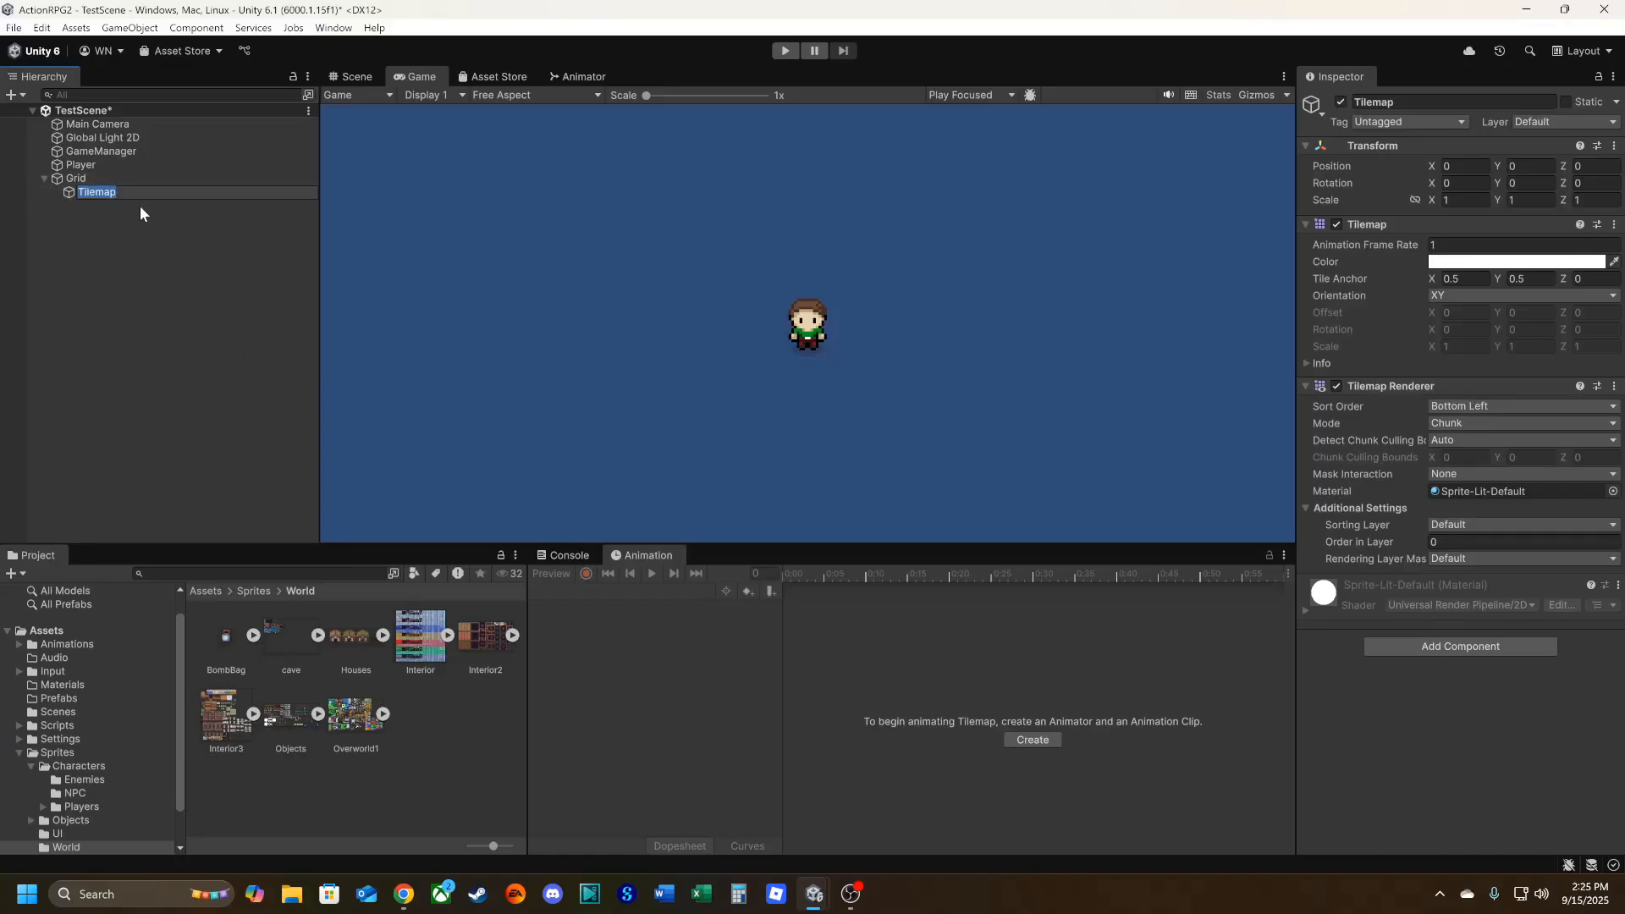
type("Ground")
key("Return")
left_click(149, 385)
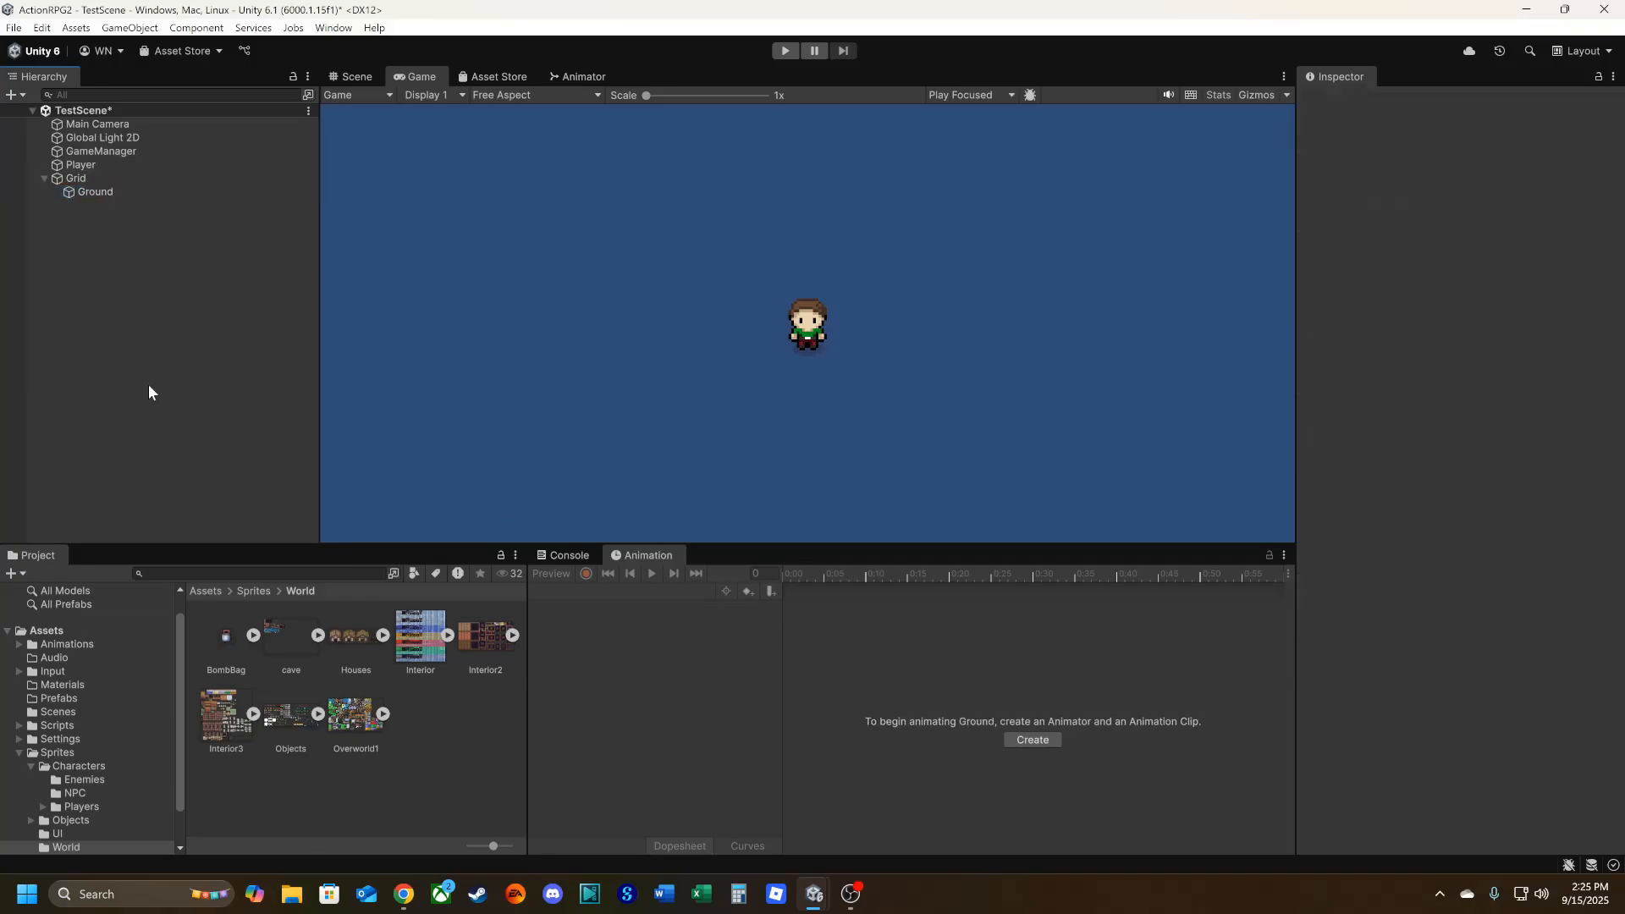
left_click(96, 193)
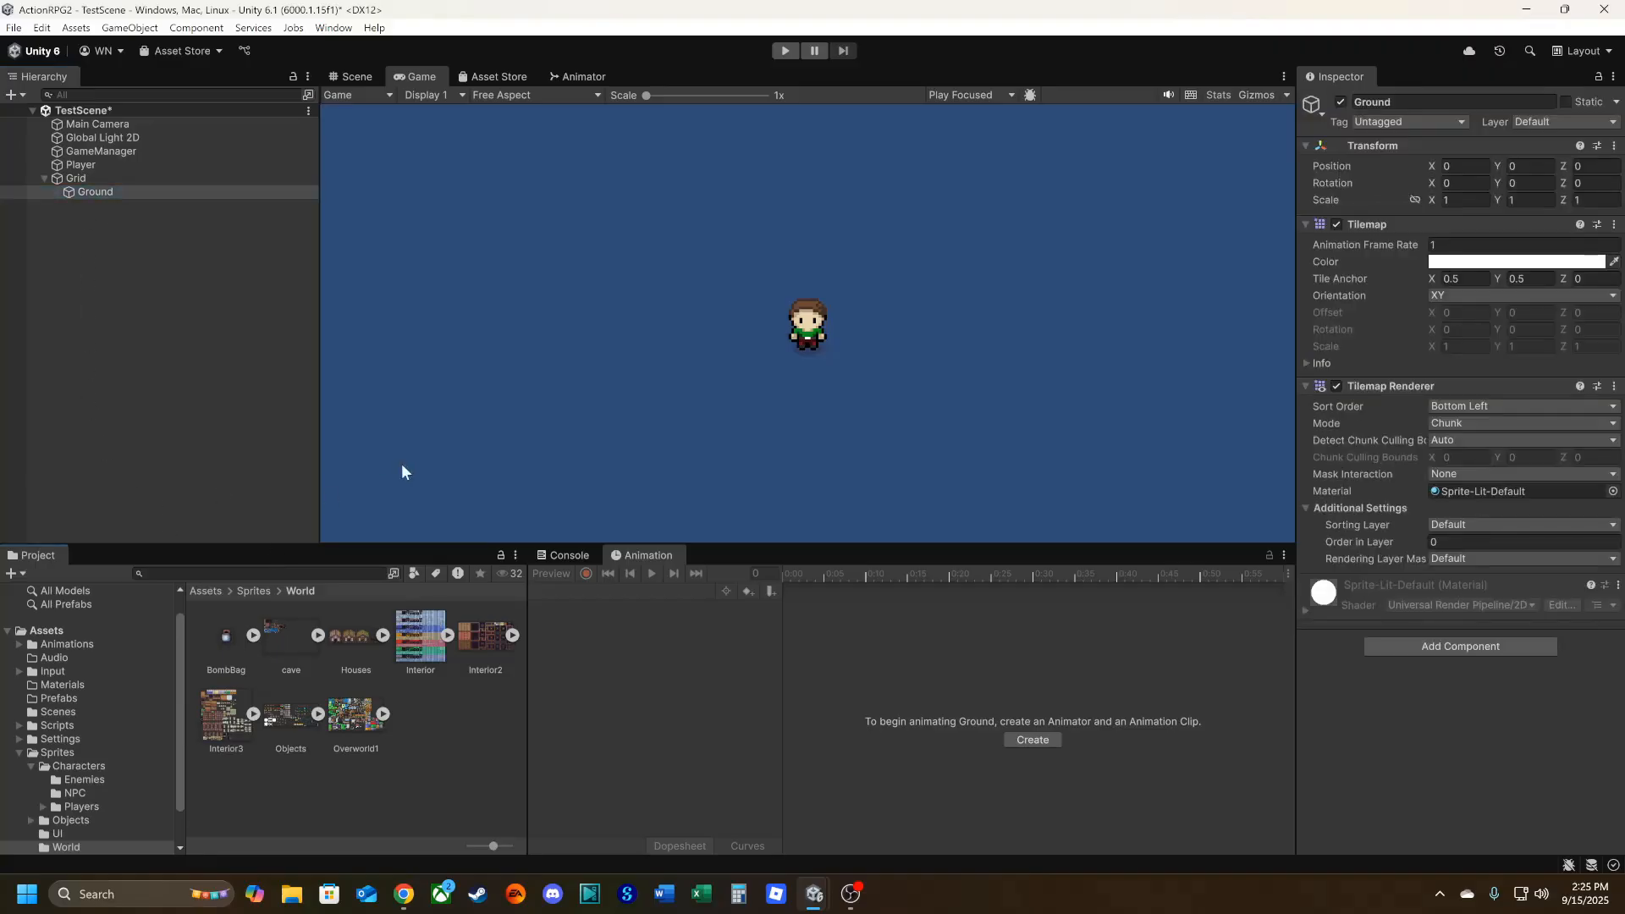
Open the Tile Palette window, dock it between Console and Animation, and enlarge its palette area.
left_click(334, 28)
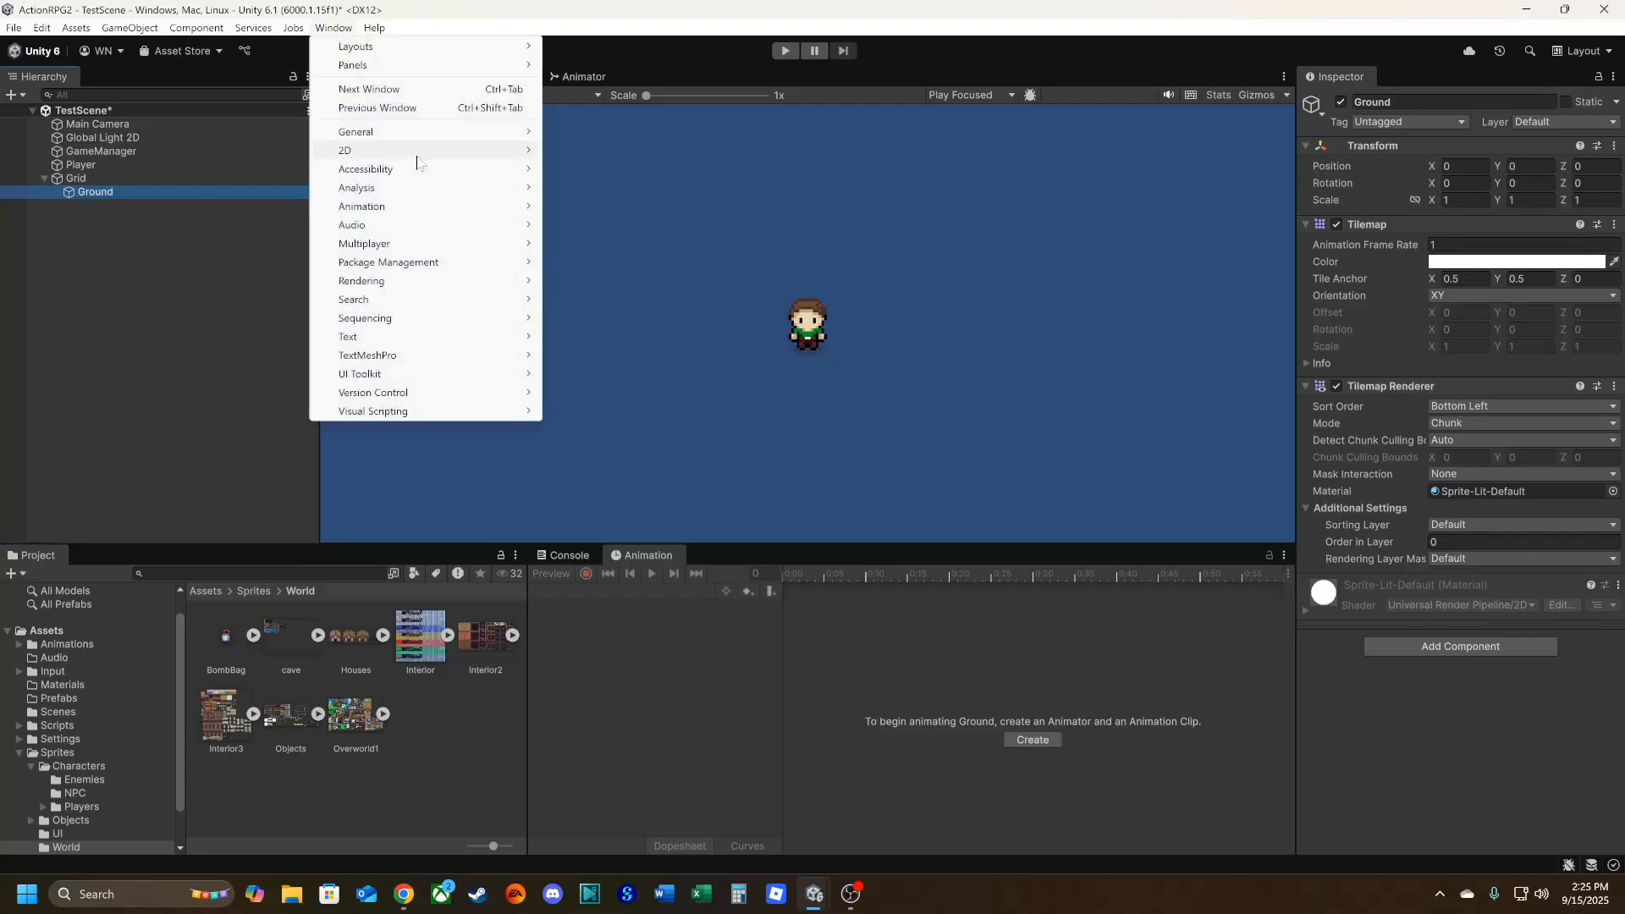
left_click(334, 28)
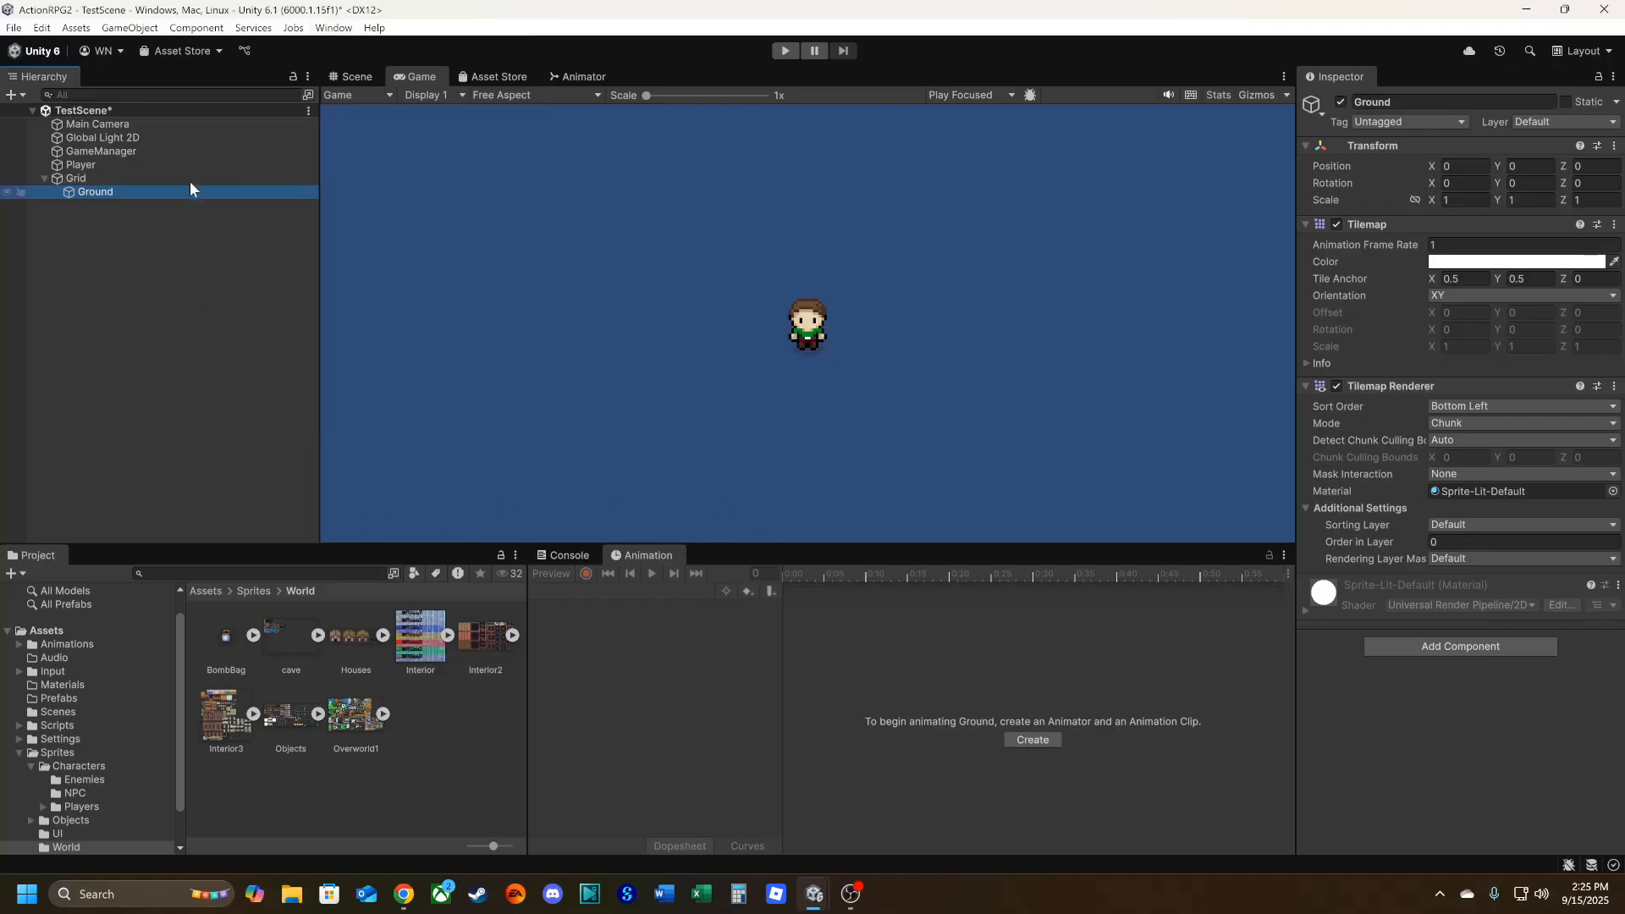
left_click(330, 29)
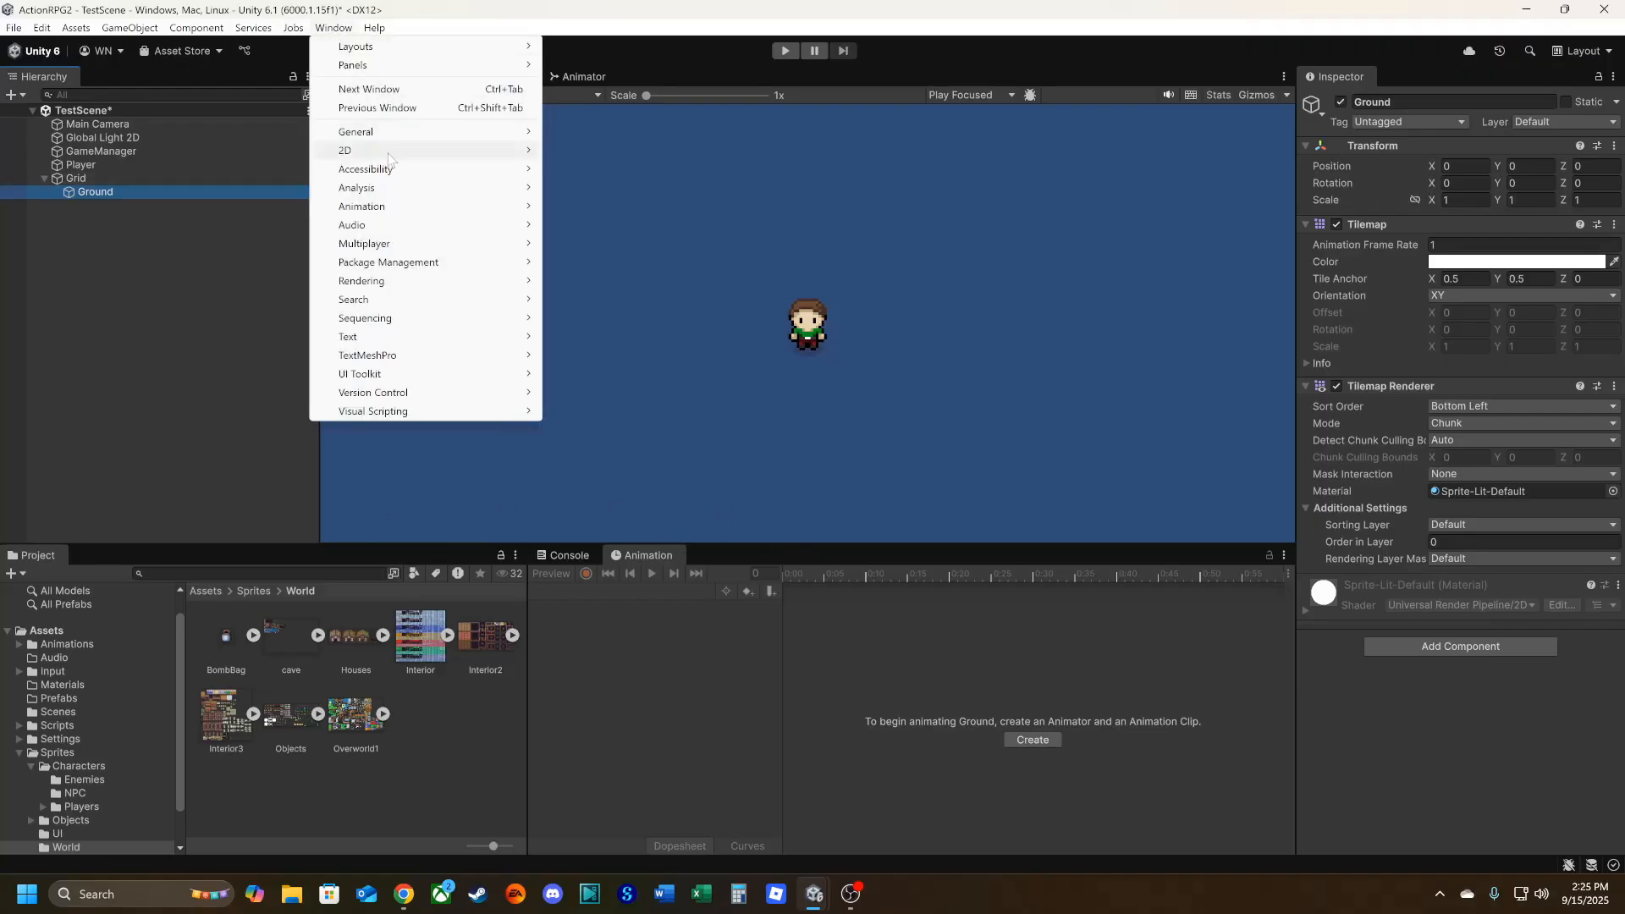
mouse_move(388, 152)
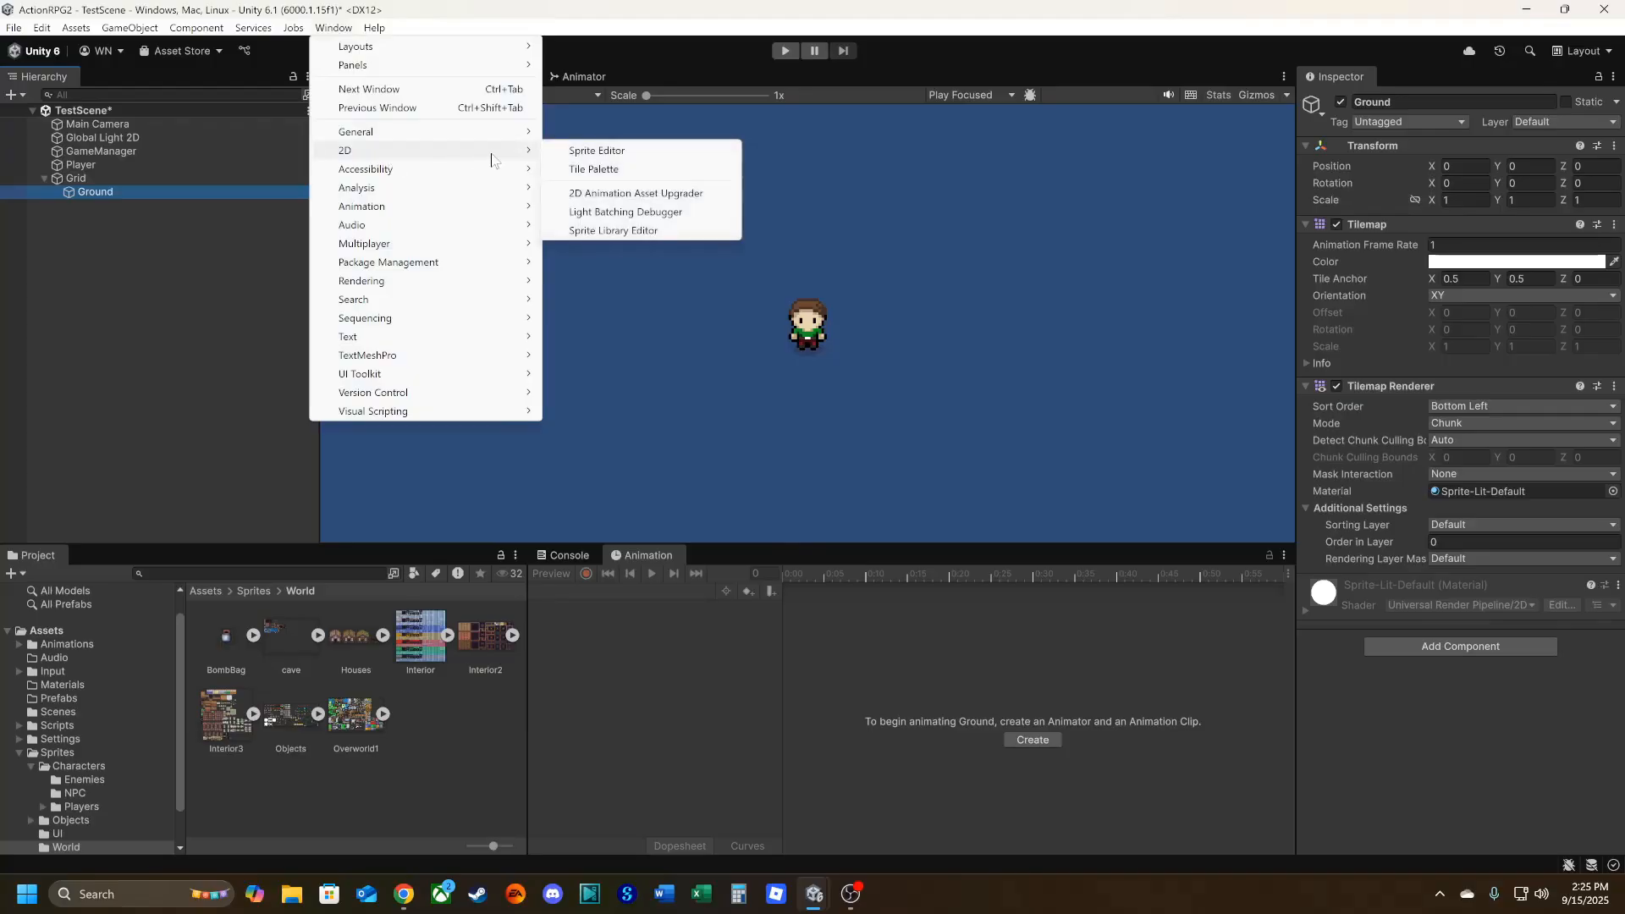
left_click(590, 170)
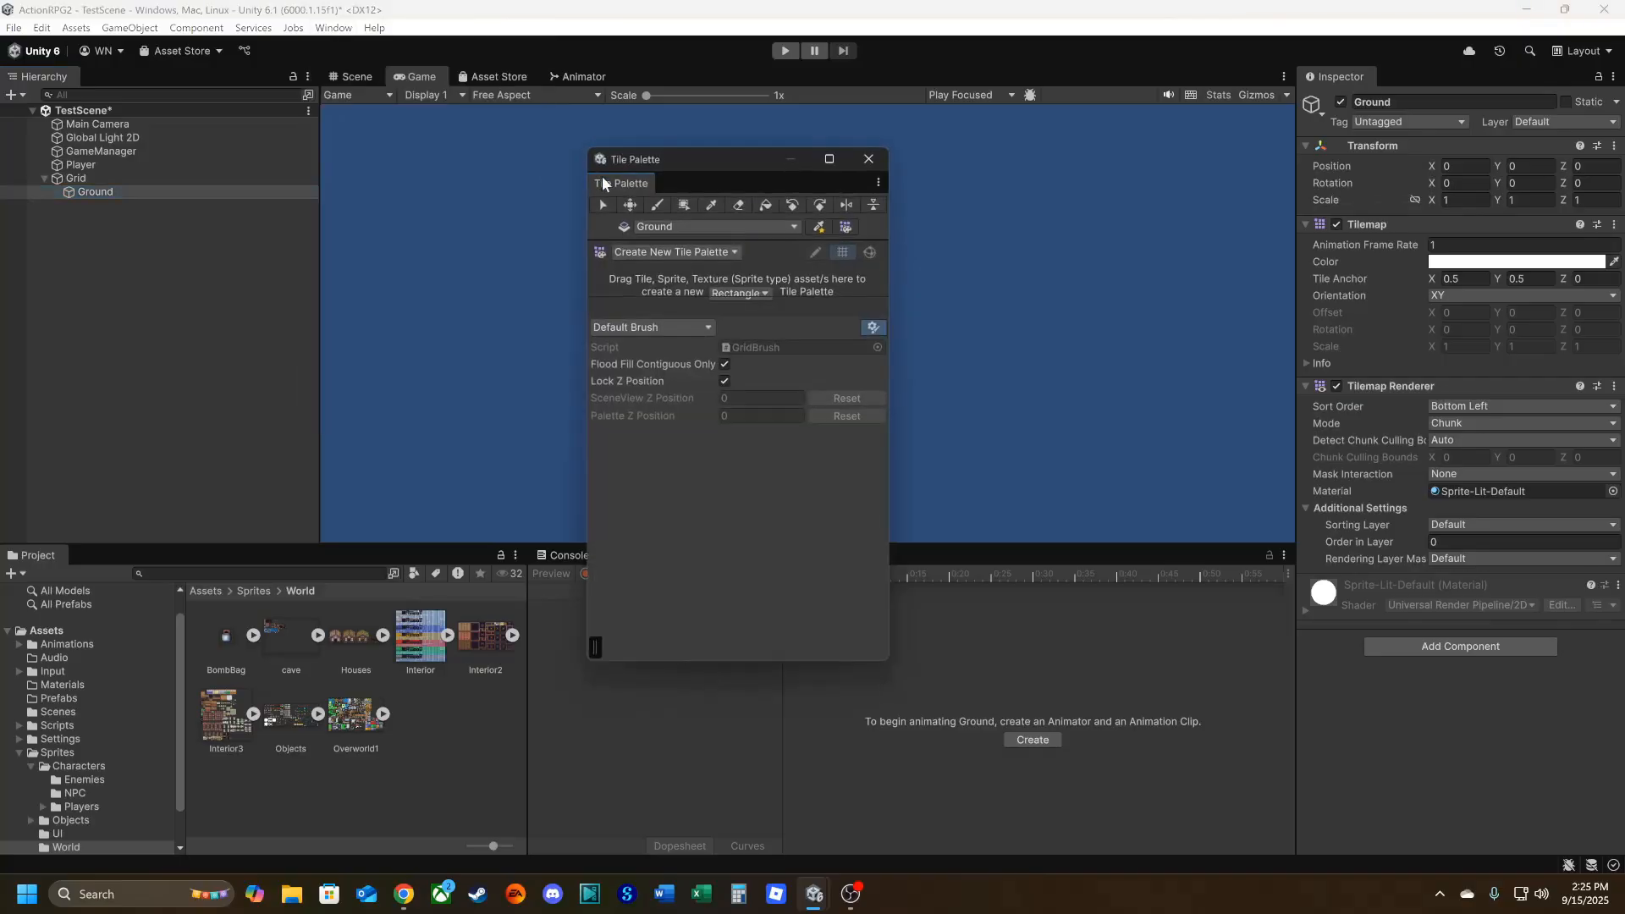
left_click_drag(604, 184, 663, 230)
left_click_drag(528, 42, 709, 565)
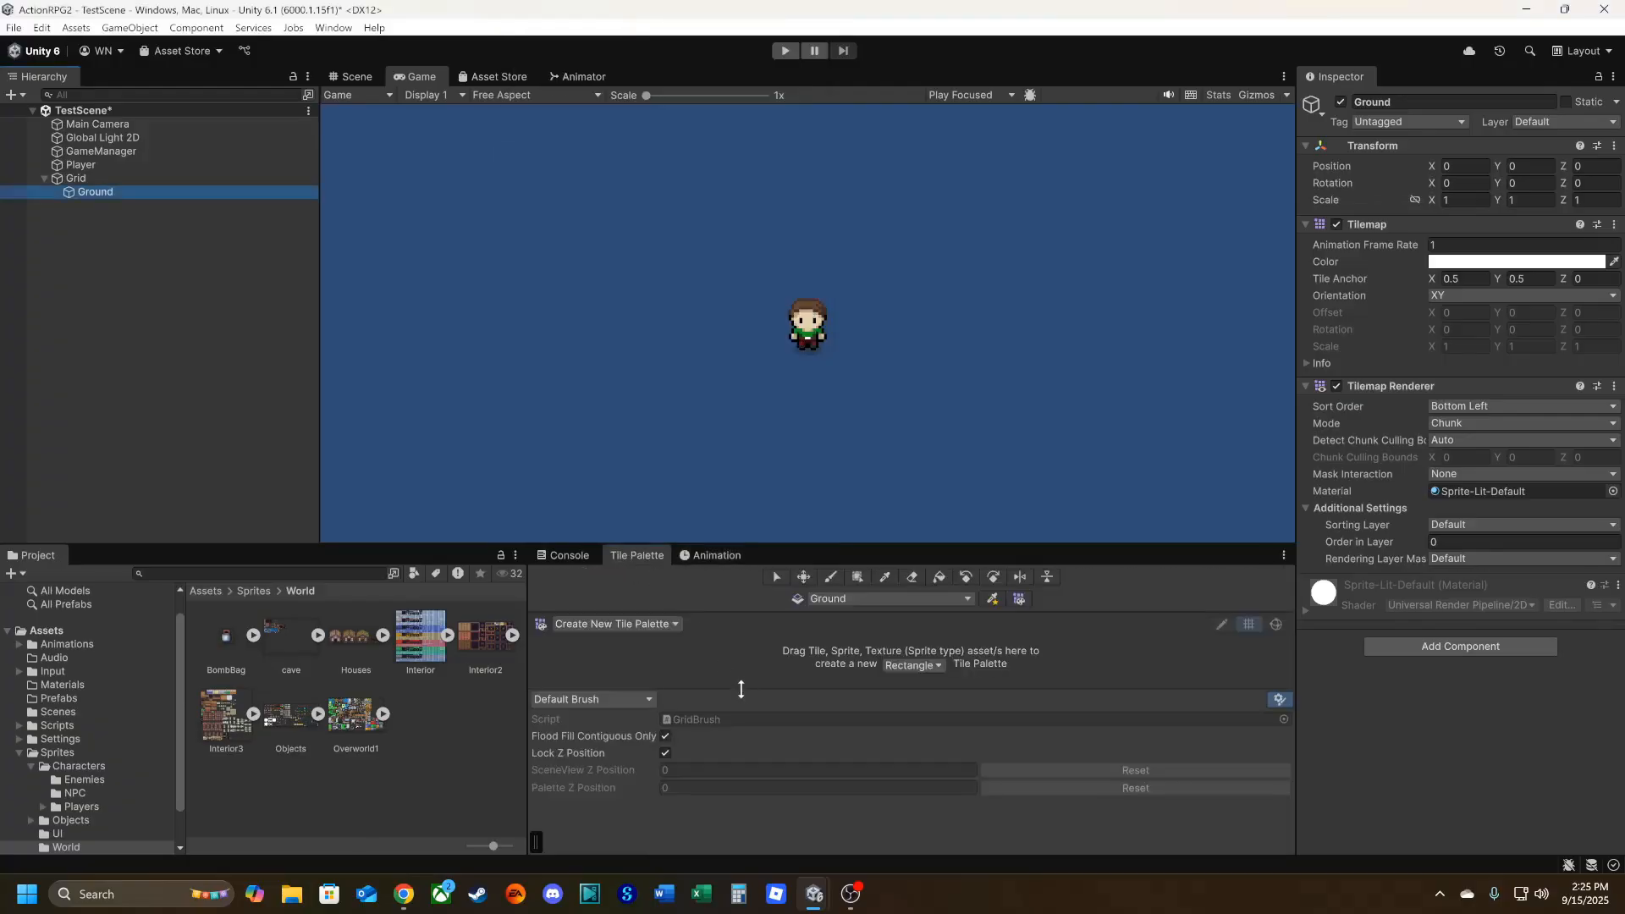
left_click_drag(742, 684, 755, 804)
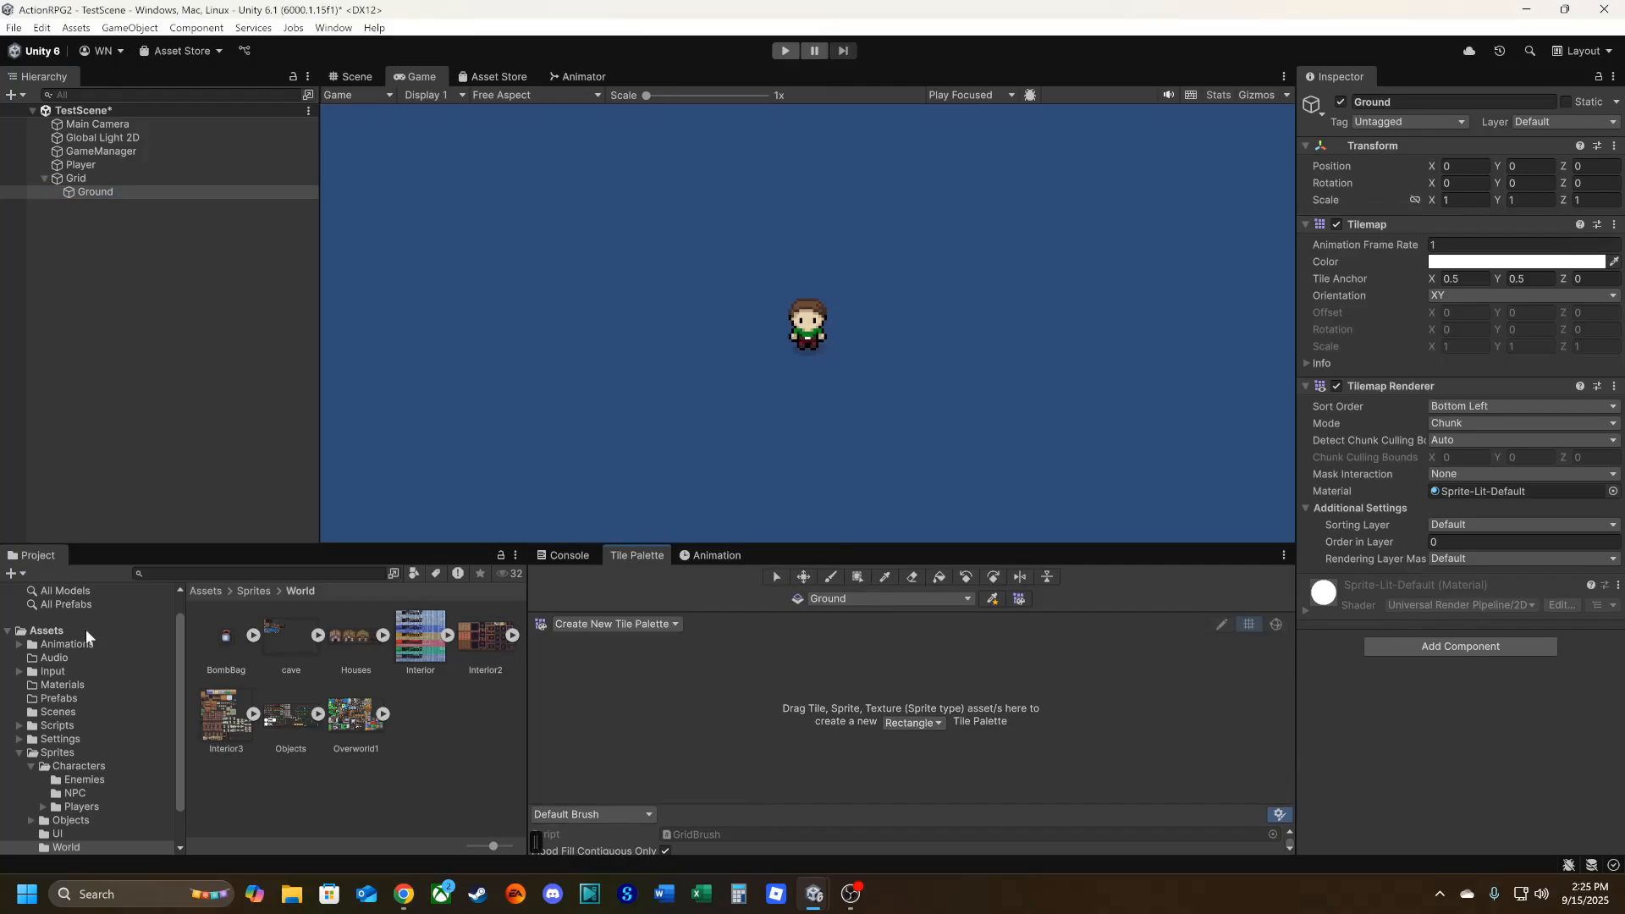
Create a new folder named TilePalettes inside the project's Sprites folder.
left_click(20, 752)
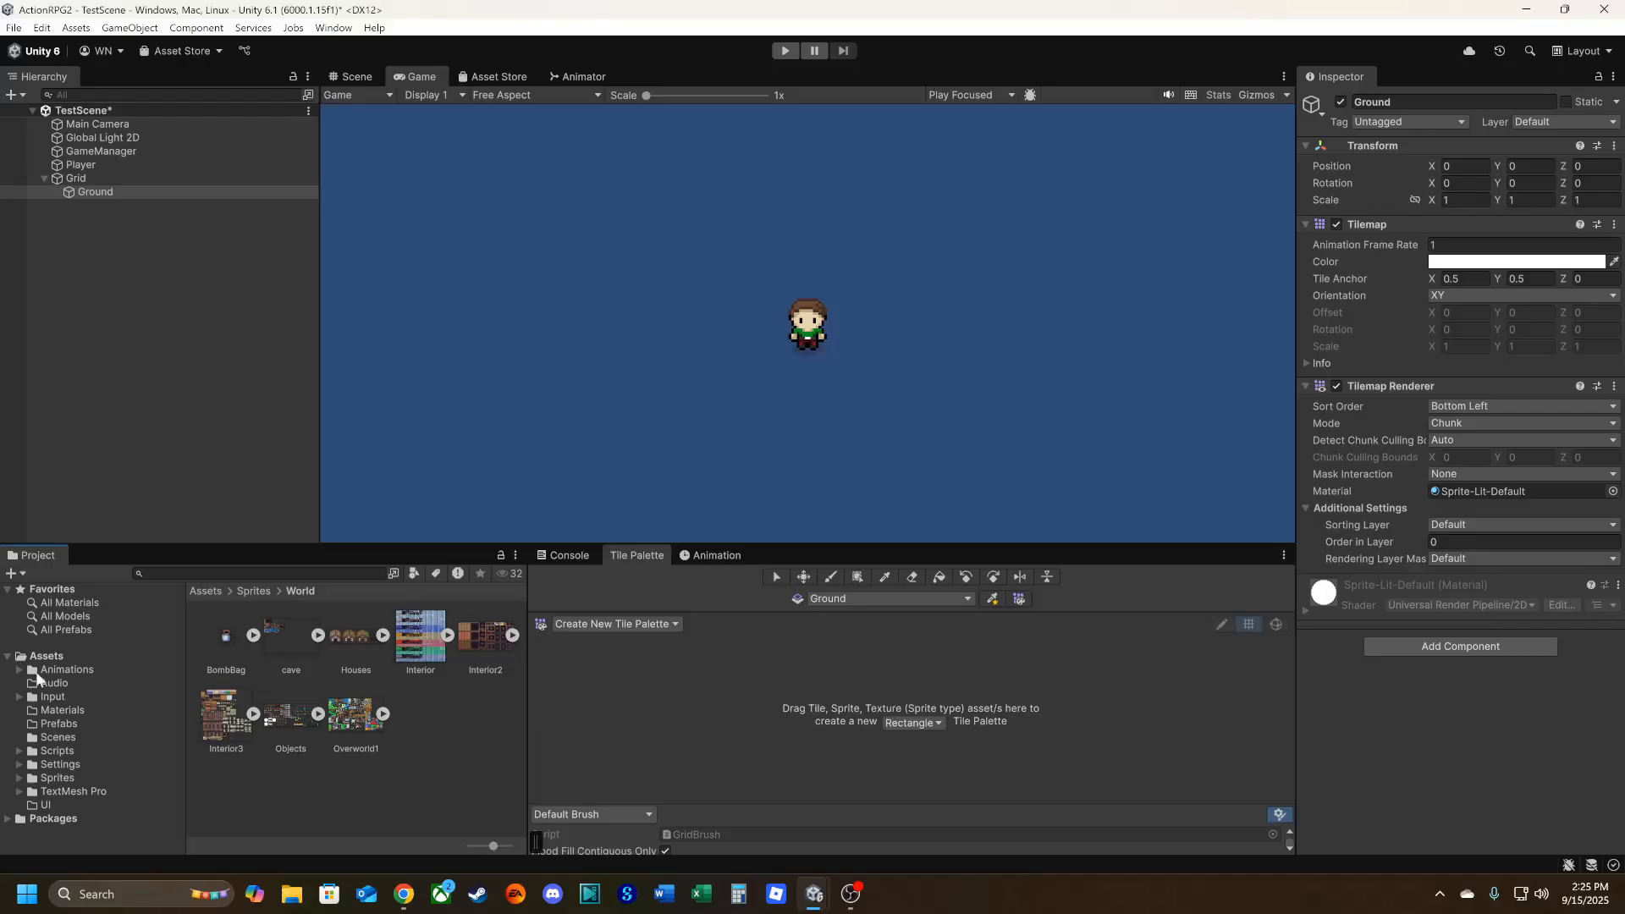
left_click(61, 777)
right_click(271, 718)
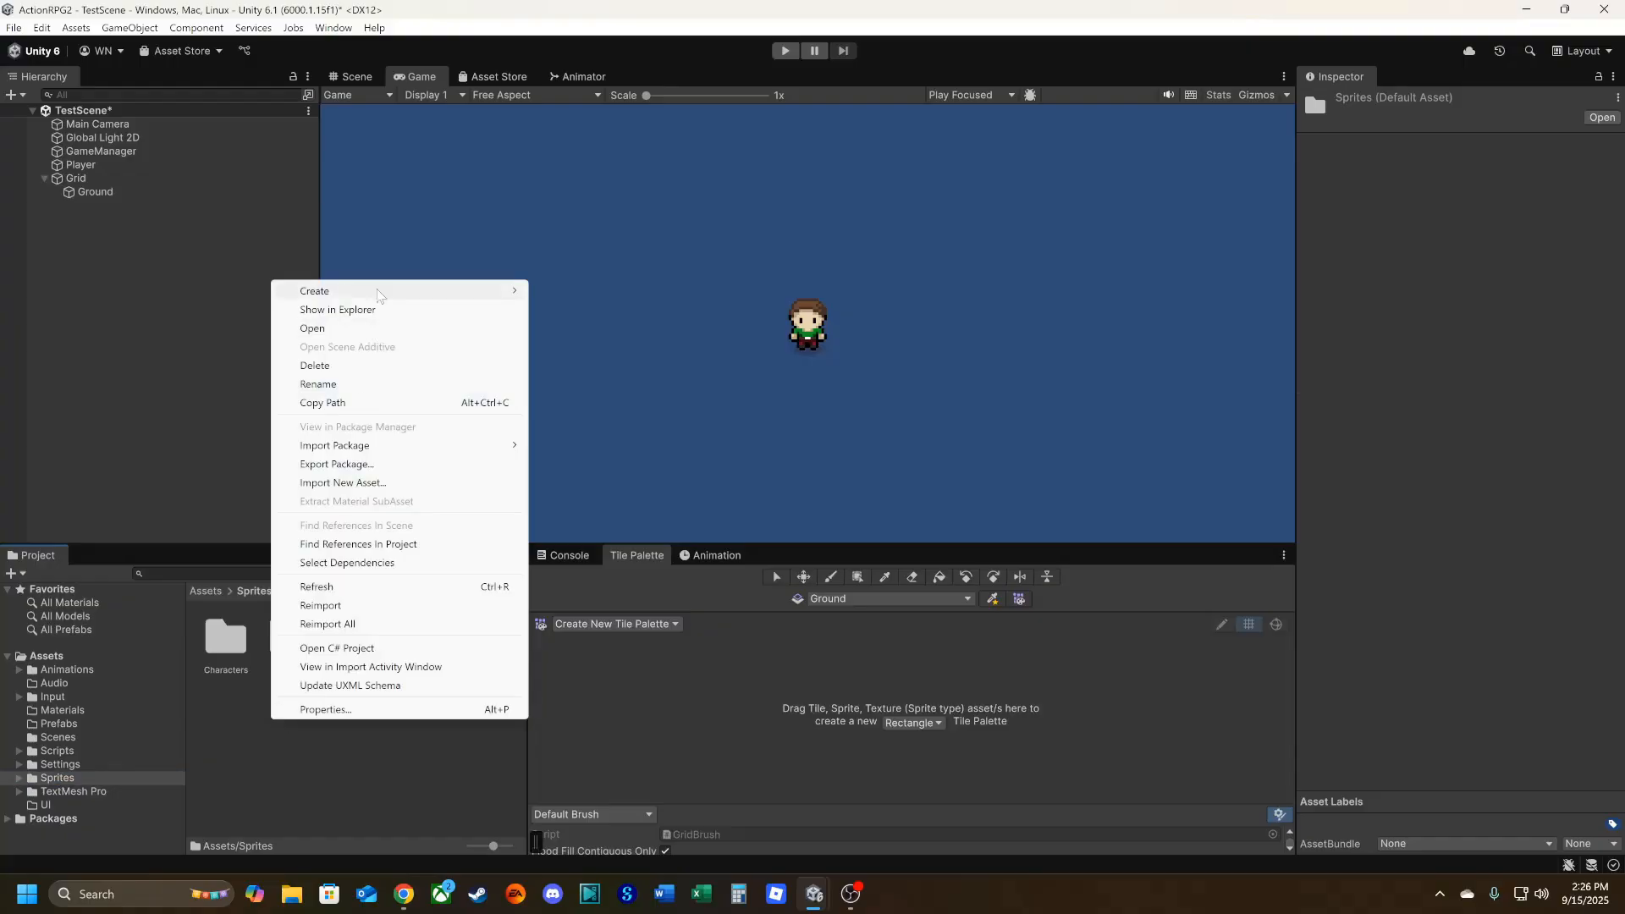
mouse_move(377, 294)
left_click(645, 292)
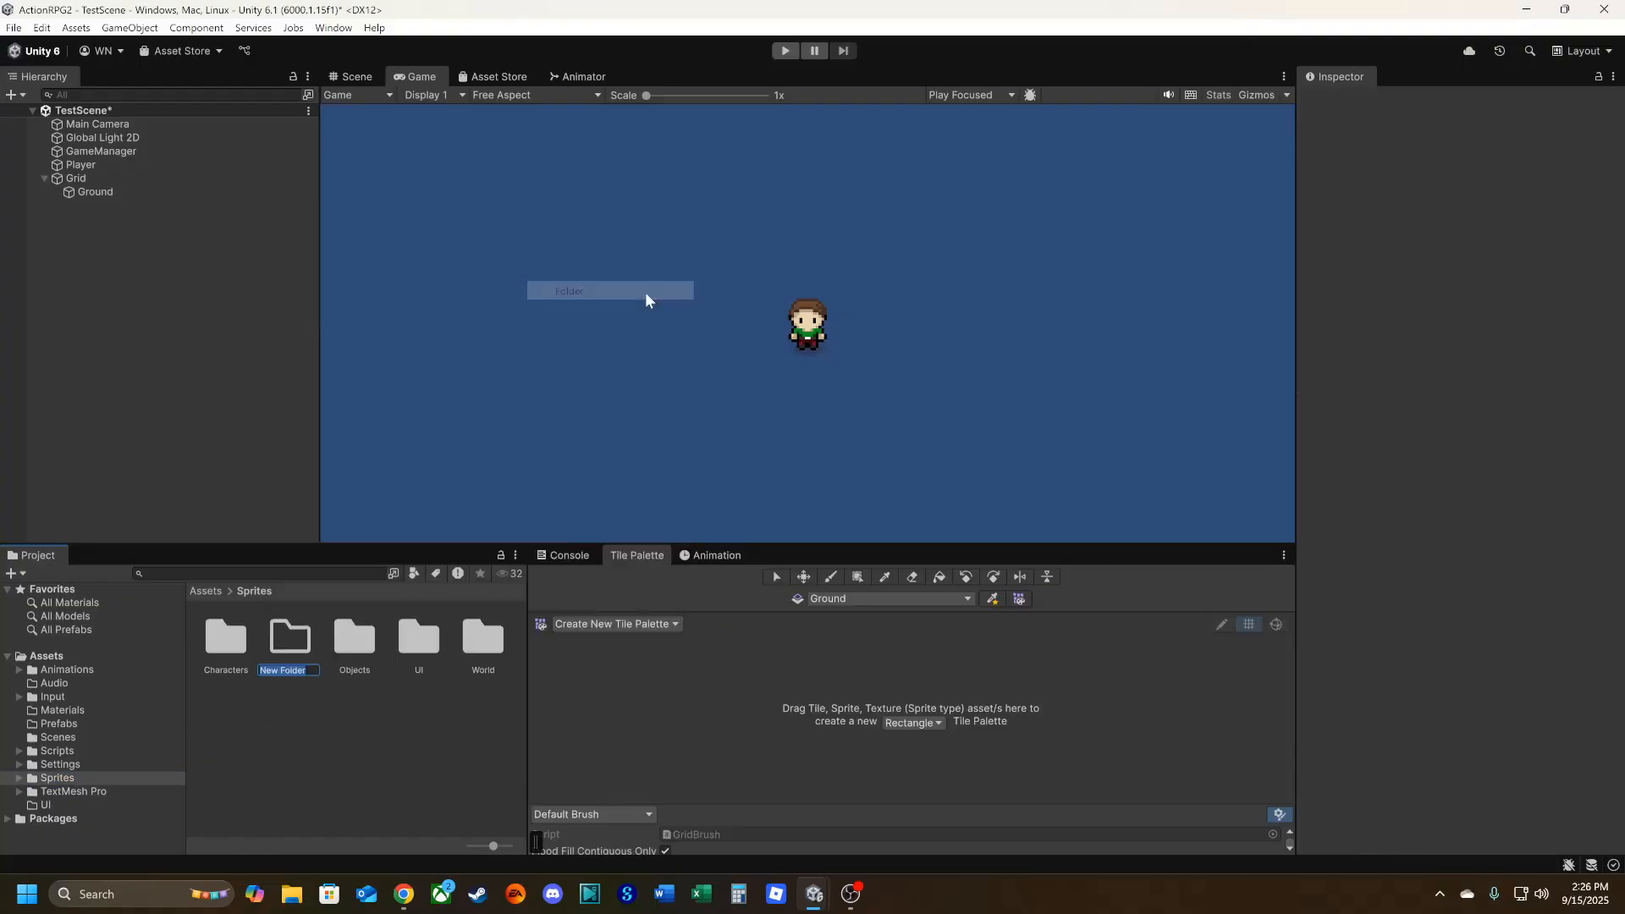
type("Ti")
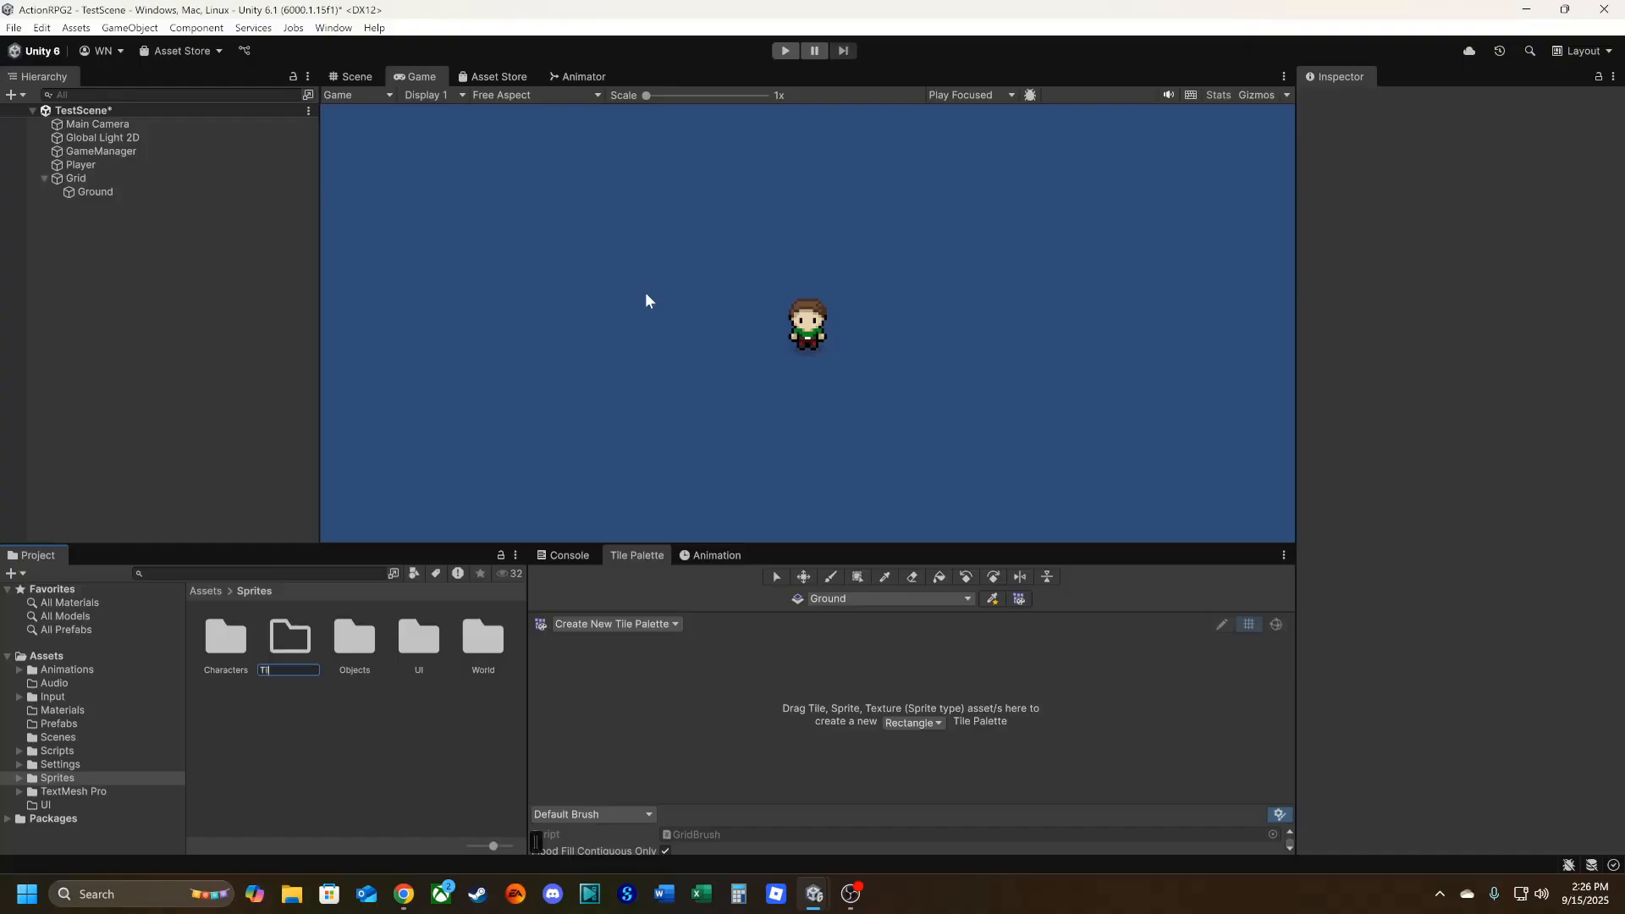
type("lePalettes")
key("Return")
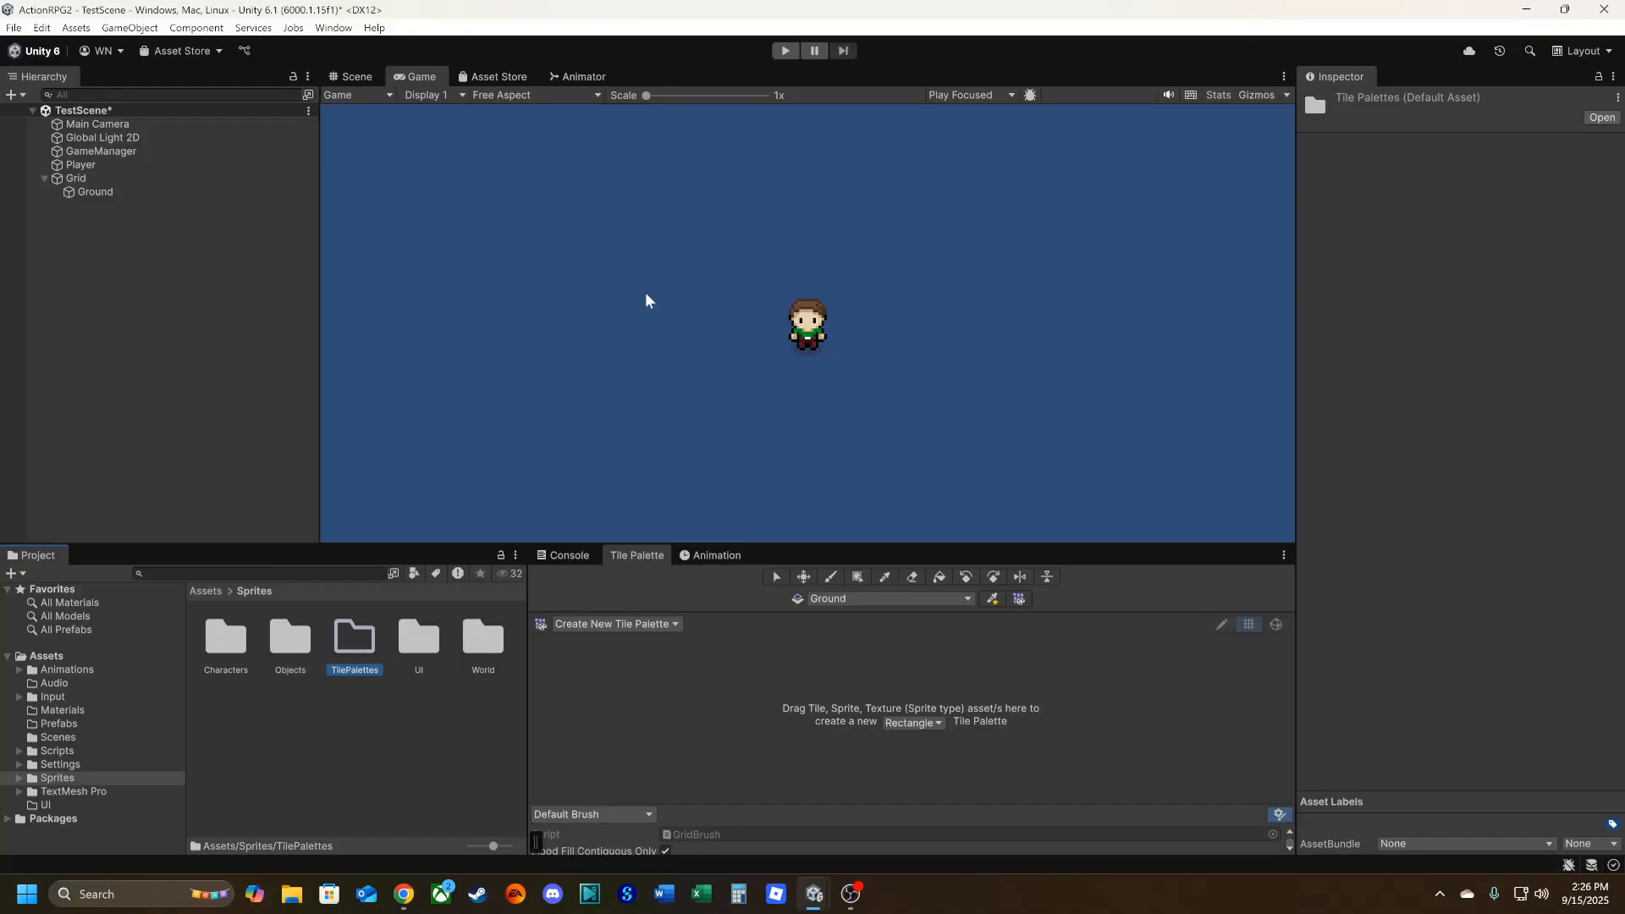
left_click(377, 765)
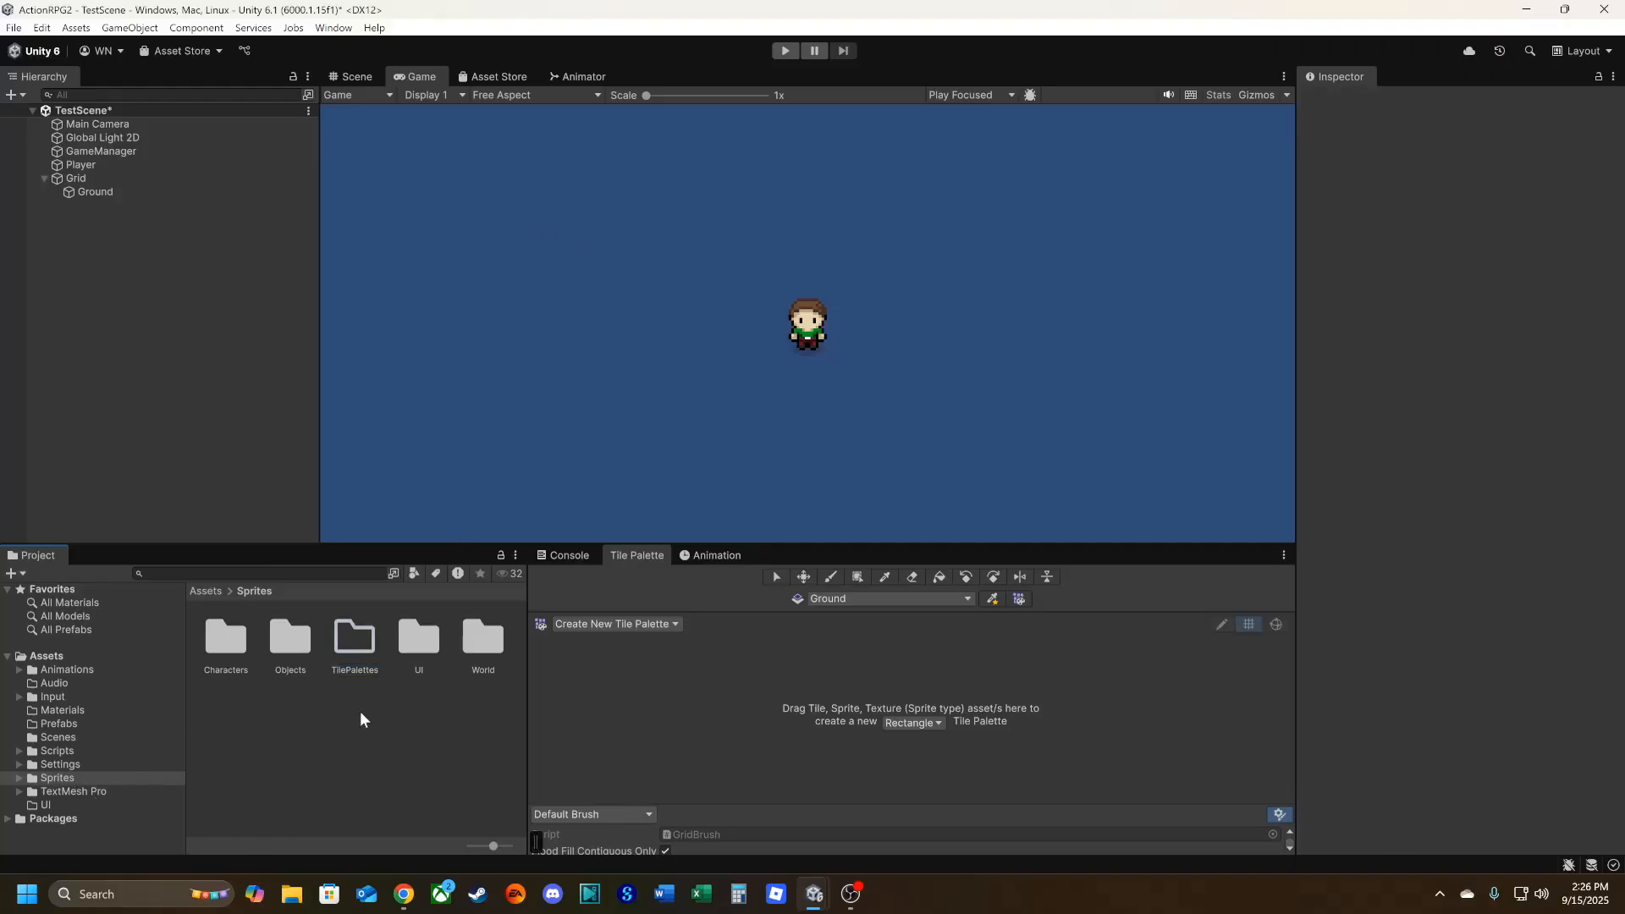
Create a new rectangular tile palette named Ground and store it in the Sprites/TilePalettes folder.
double_click(474, 650)
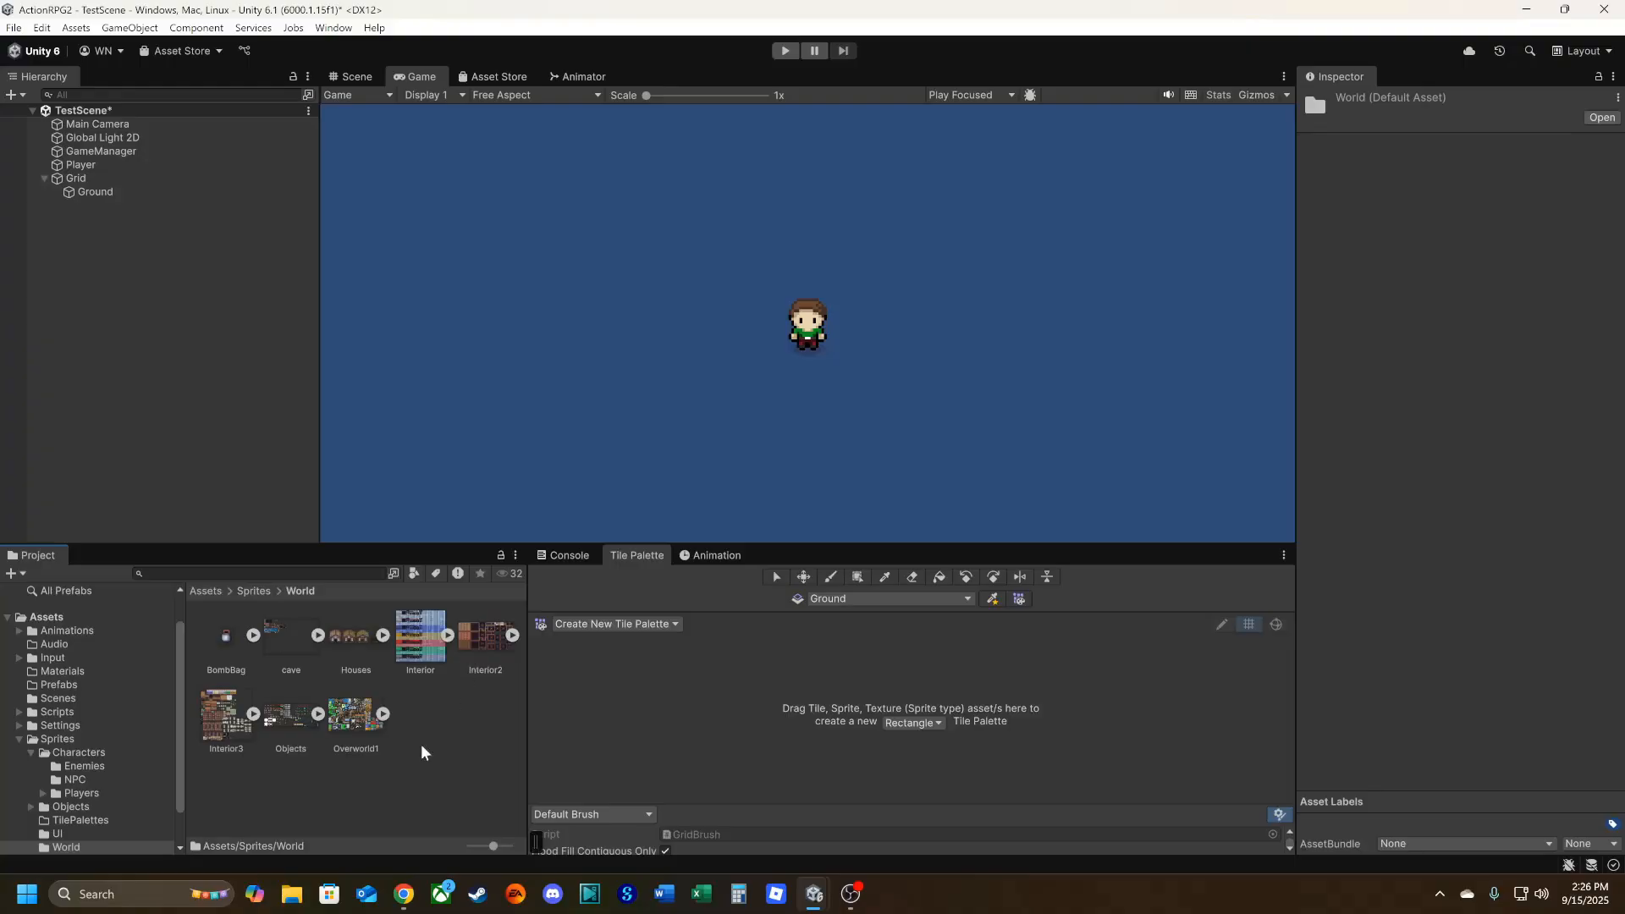
left_click(646, 627)
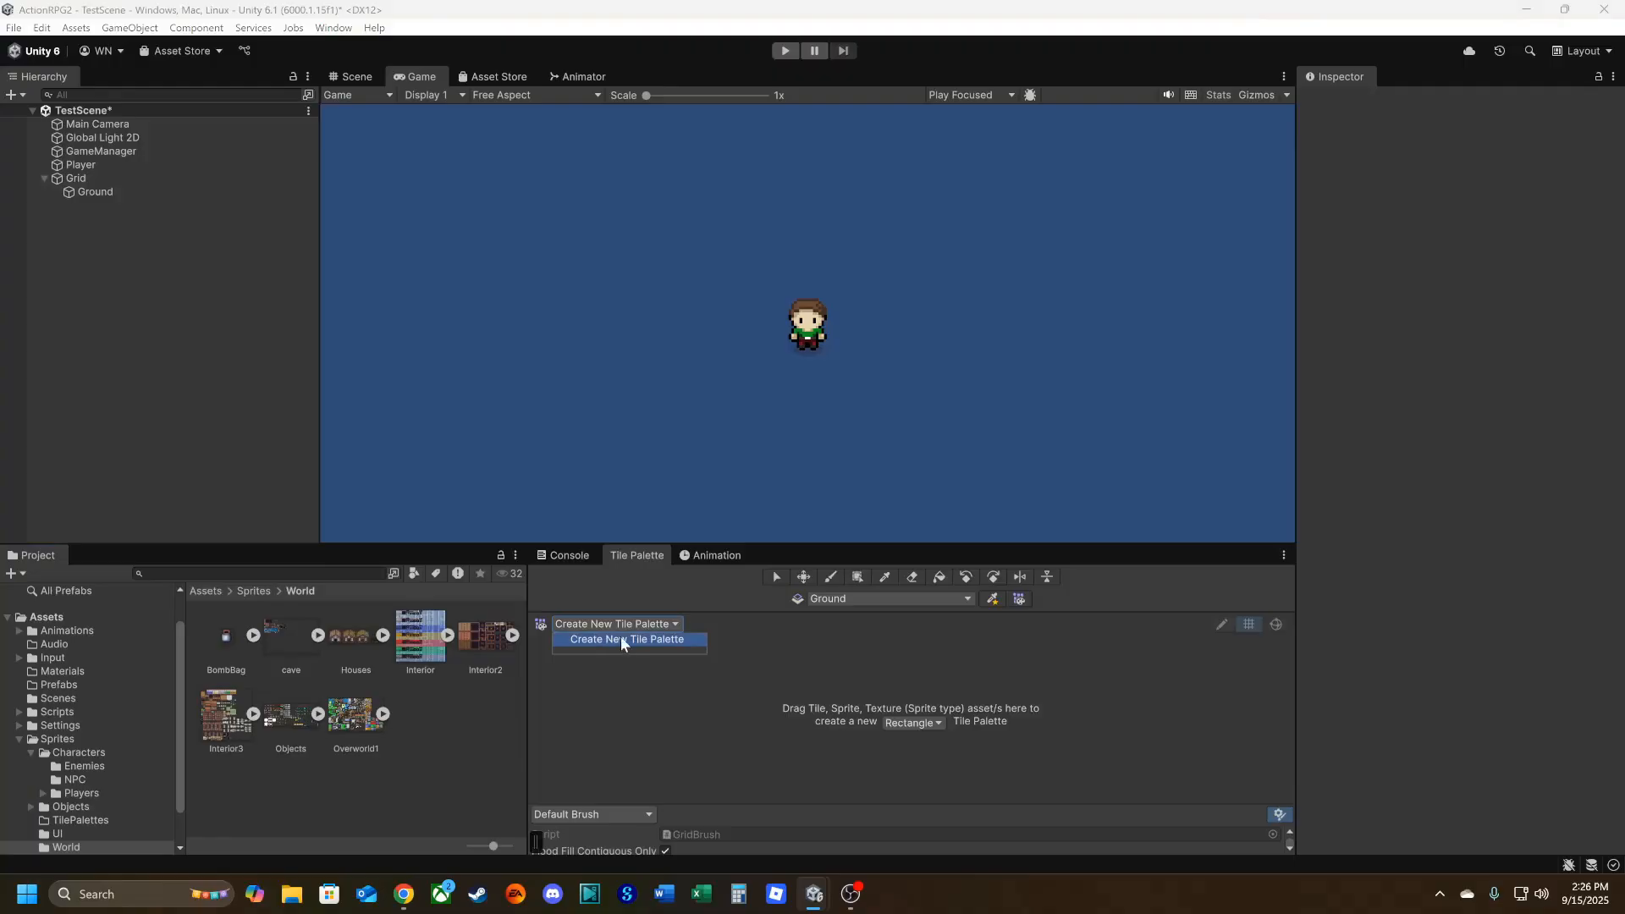
left_click(597, 641)
left_click(705, 656)
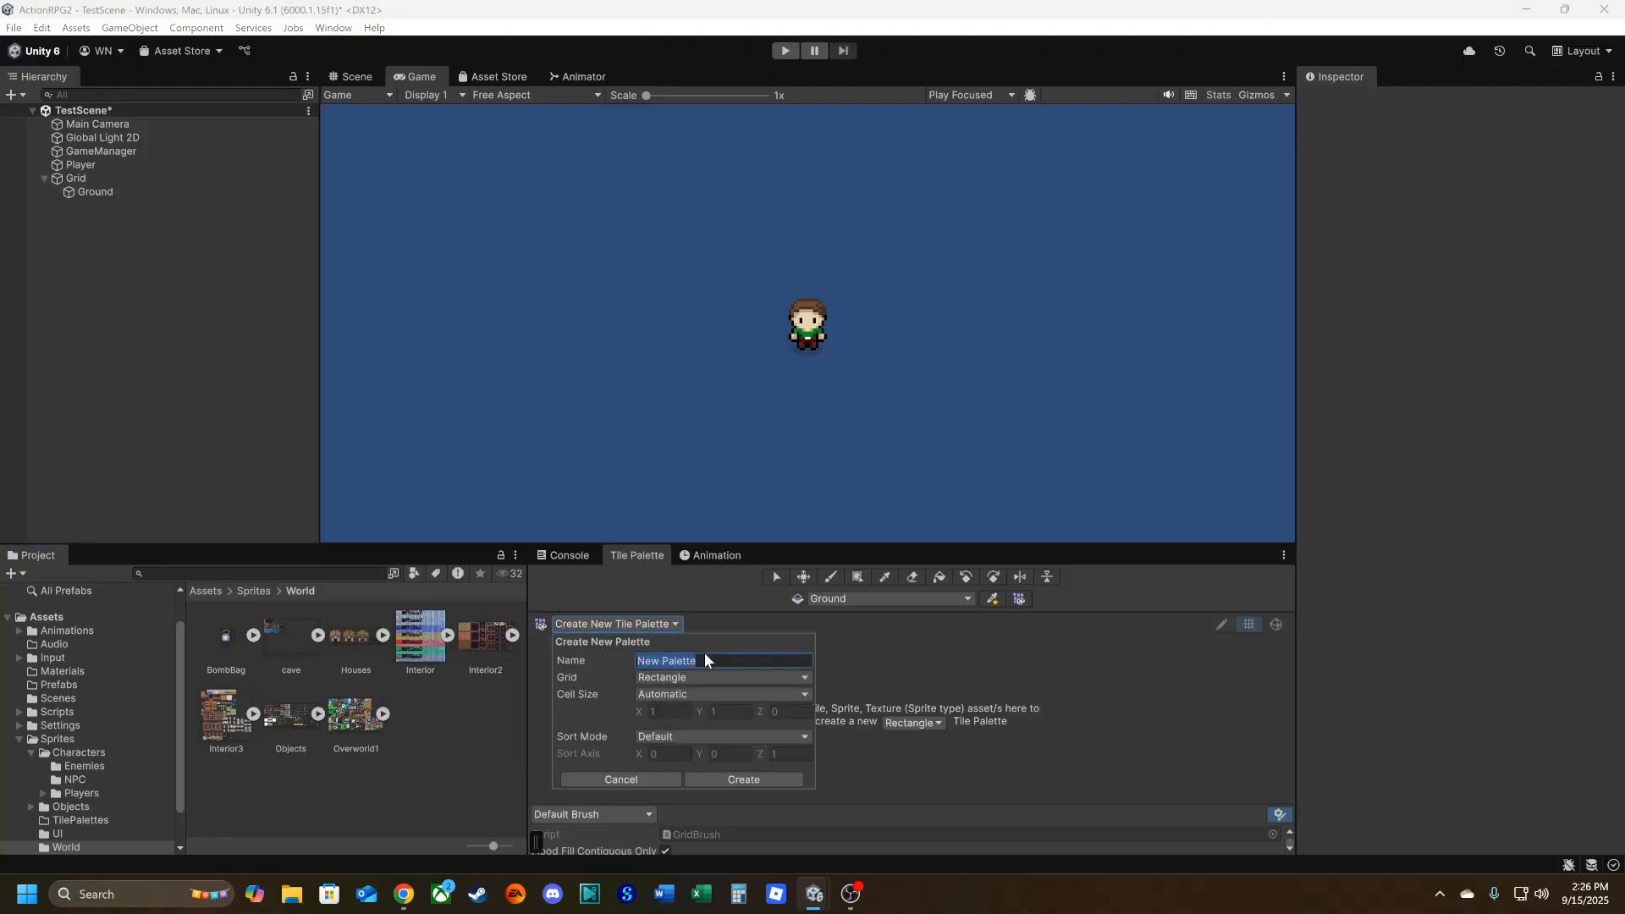
type("Ground")
left_click(742, 778)
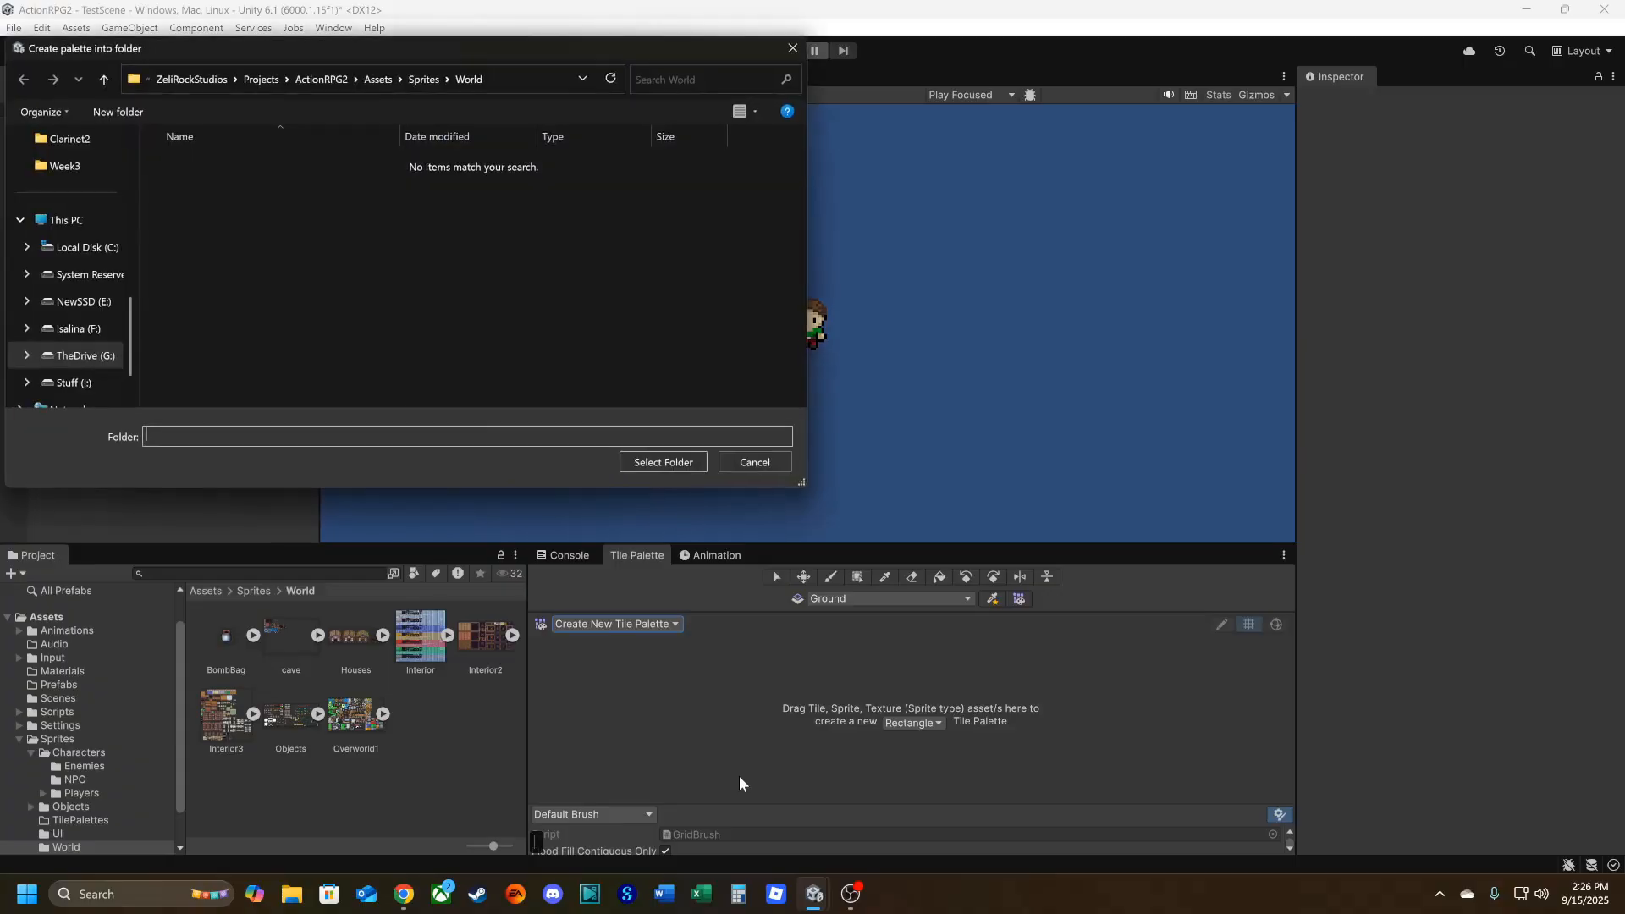
left_click(378, 77)
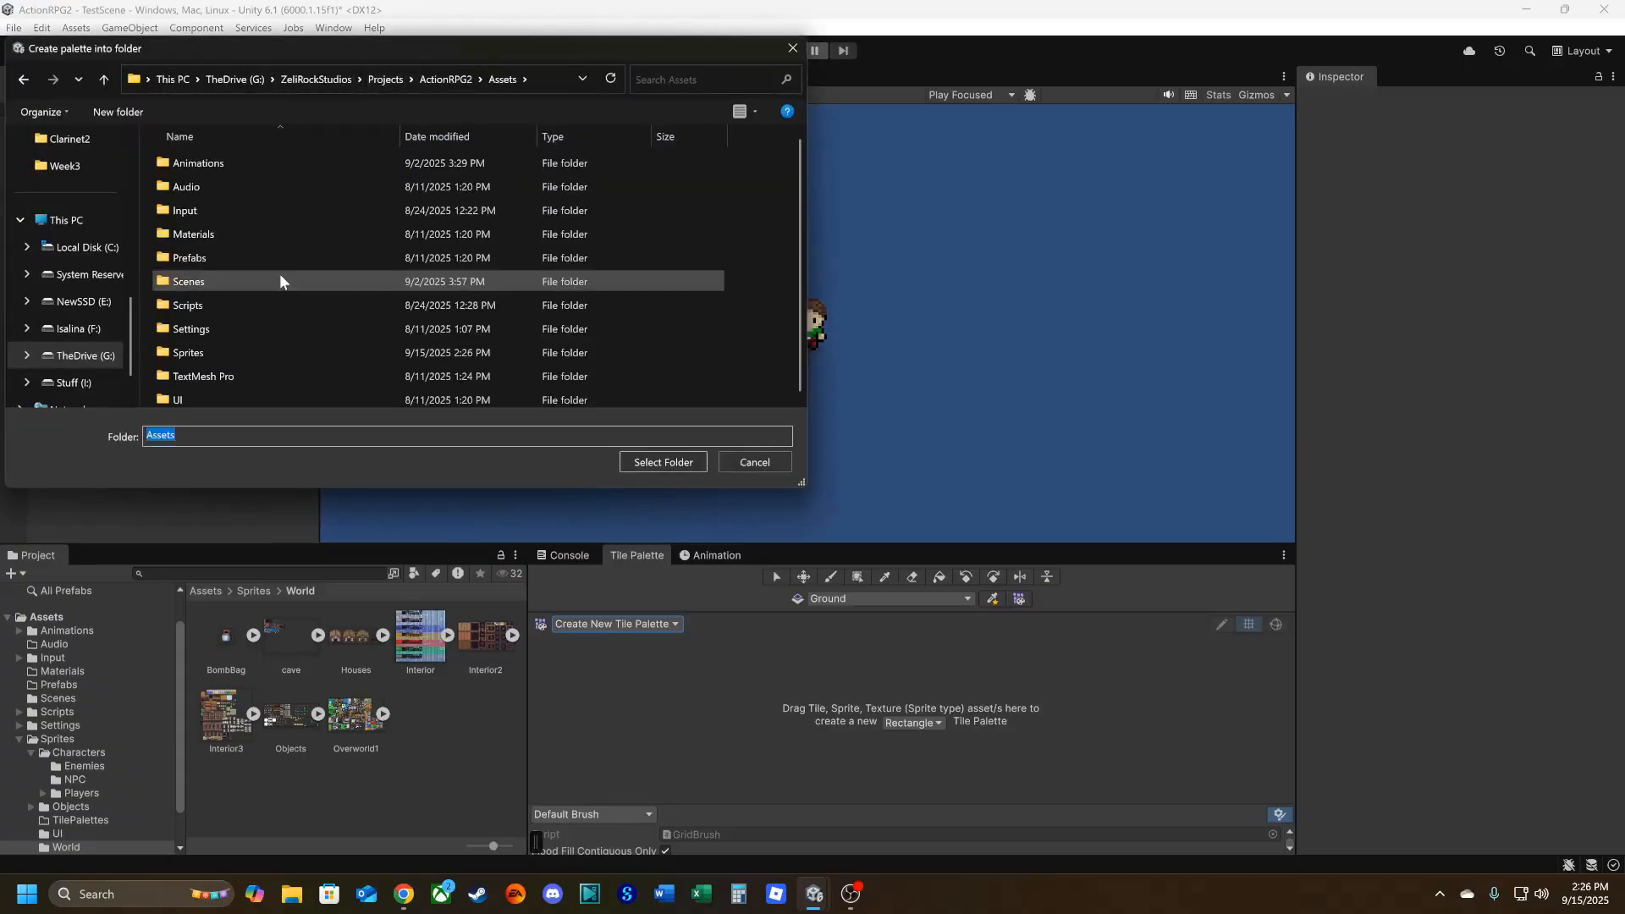
double_click(207, 347)
double_click(215, 208)
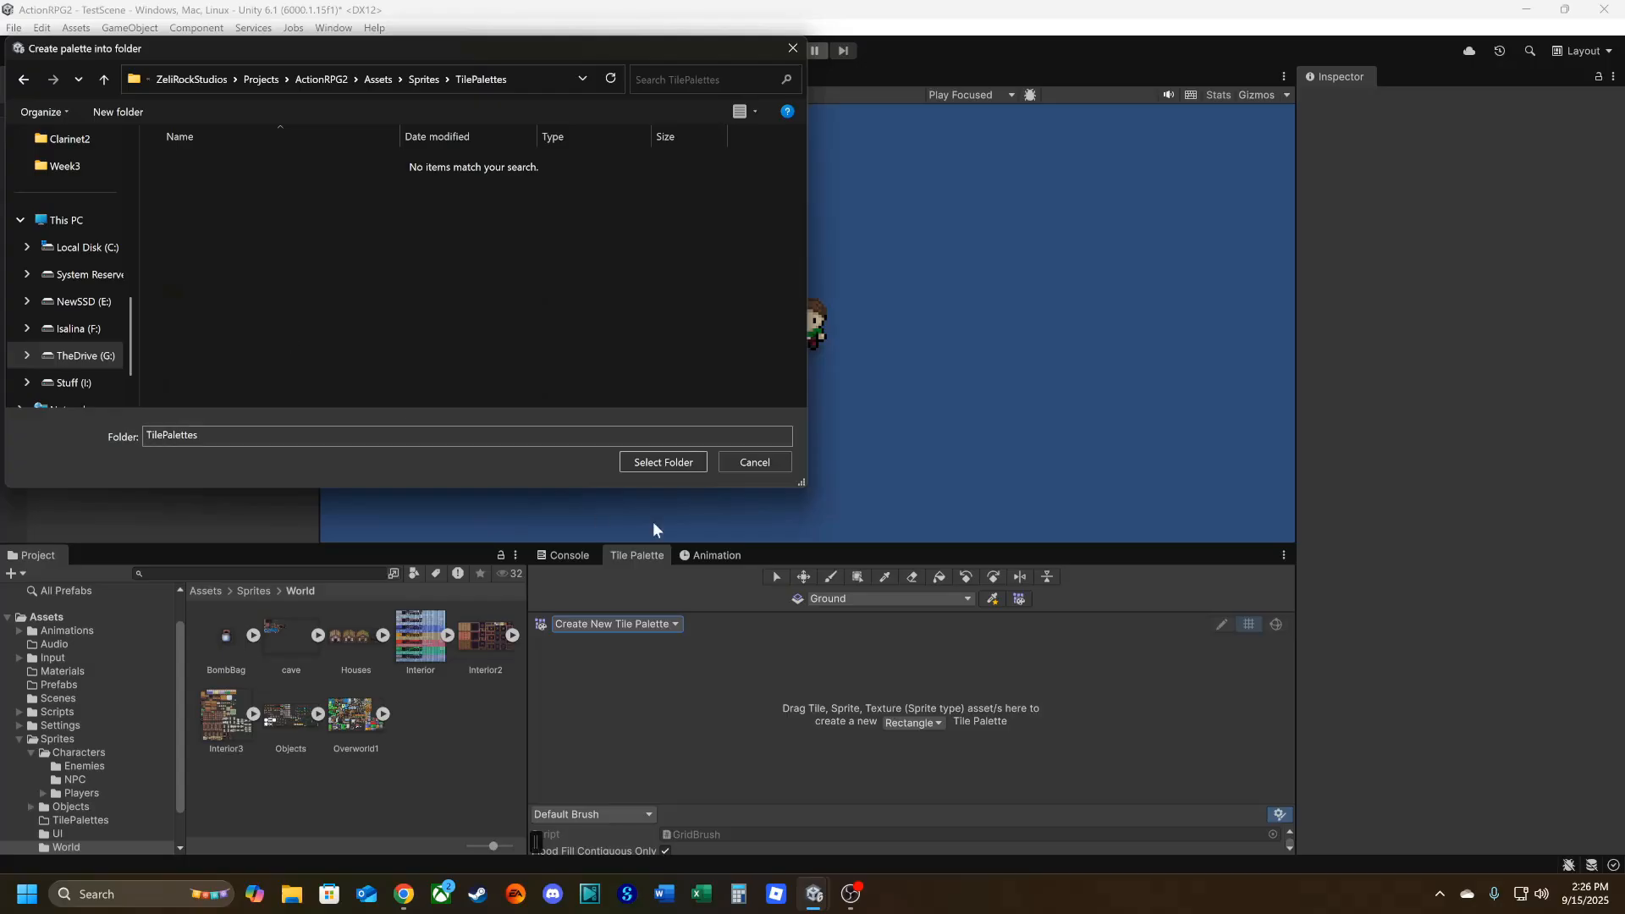
left_click(664, 460)
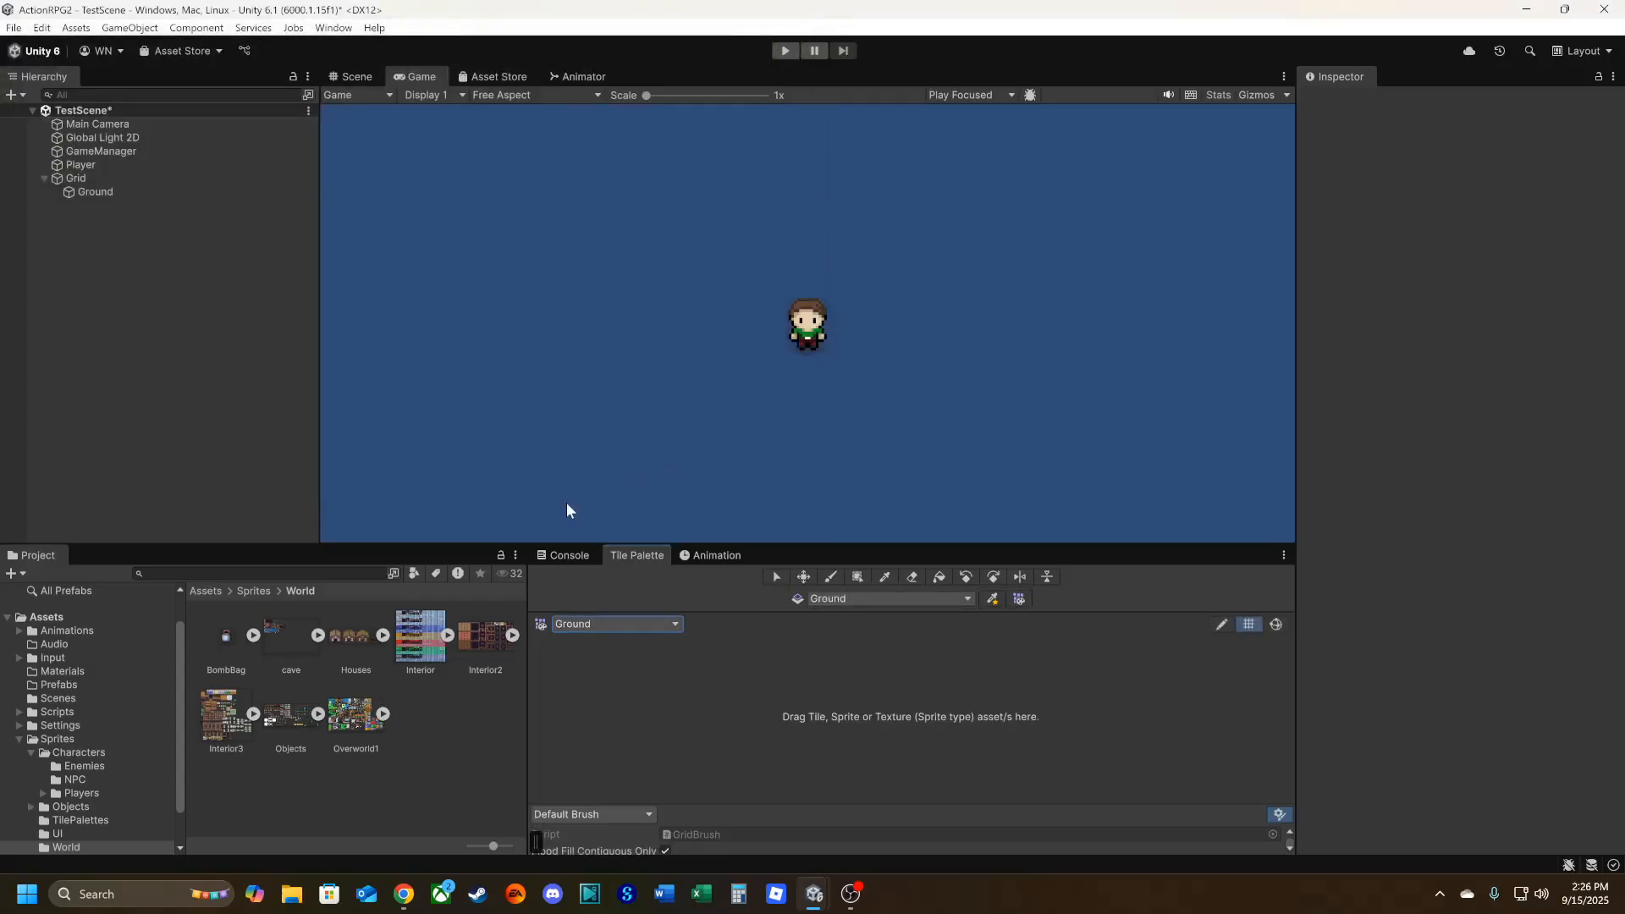
Add the Overworld1 sheet from the World folder to the Ground palette, generating its tiles into Sprites/TilePalettes.
left_click(350, 718)
left_click_drag(349, 718, 697, 682)
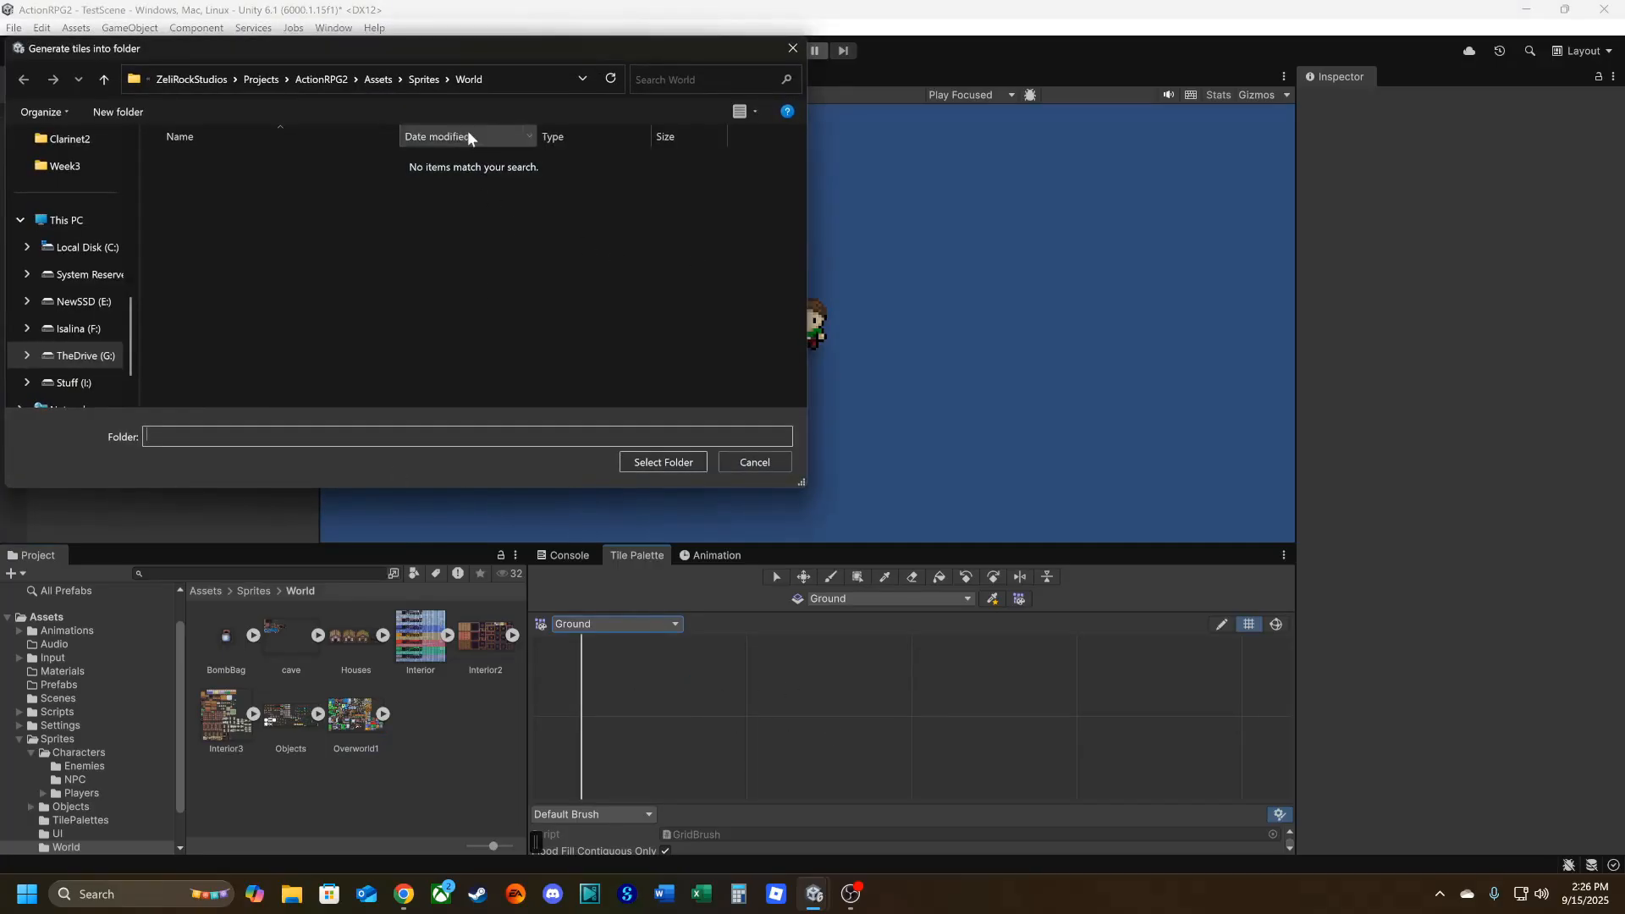
left_click(428, 88)
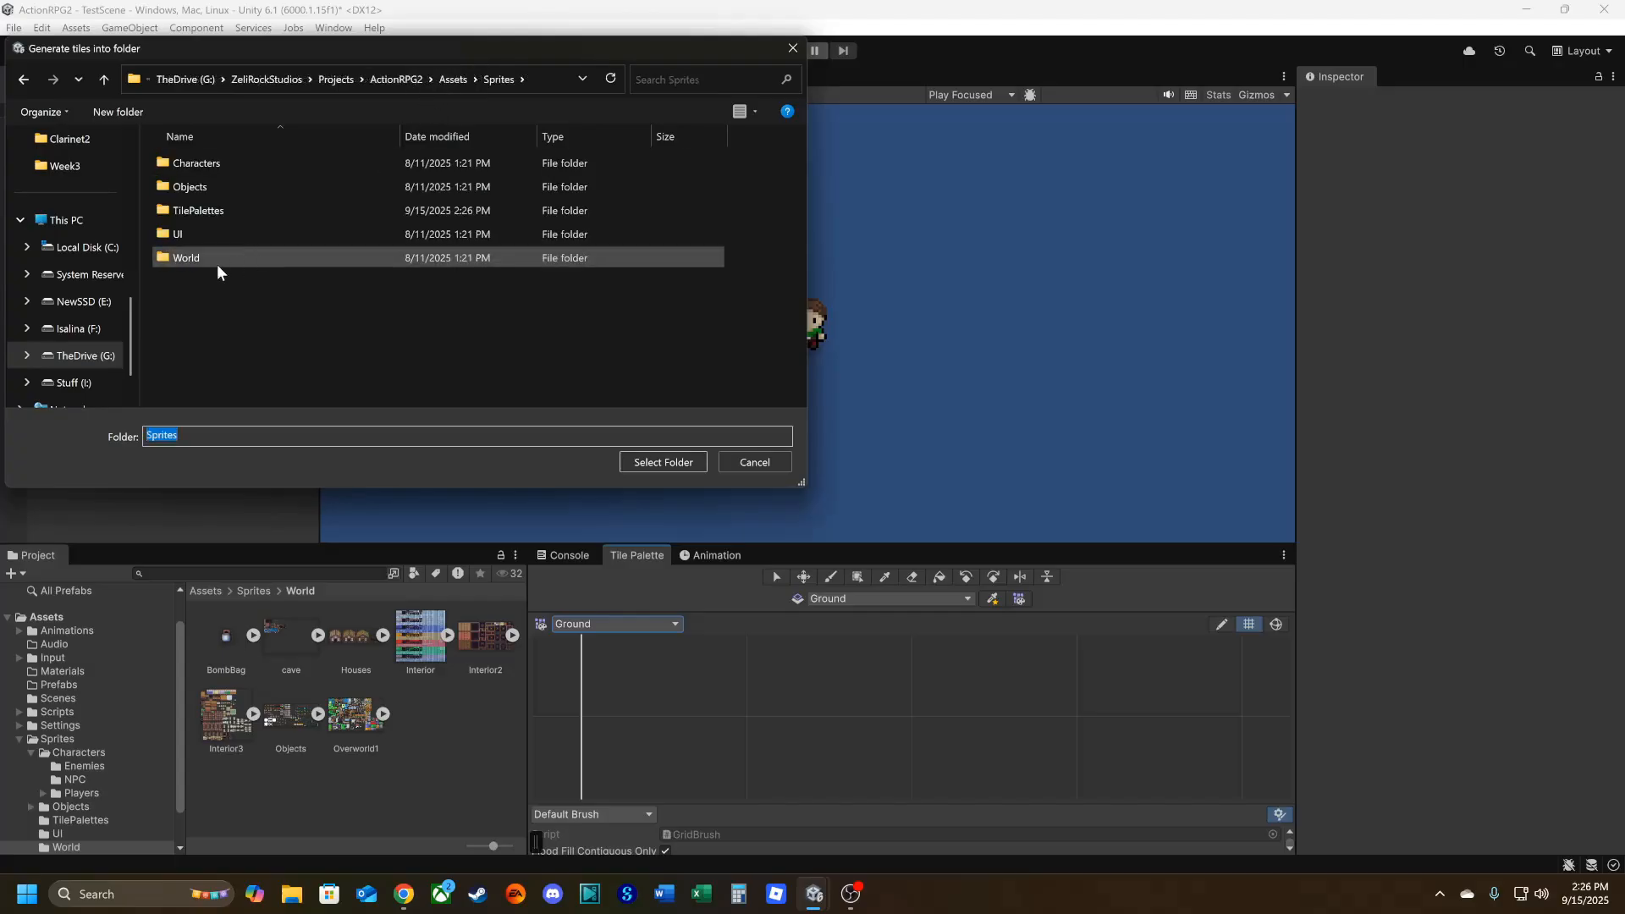
double_click(205, 208)
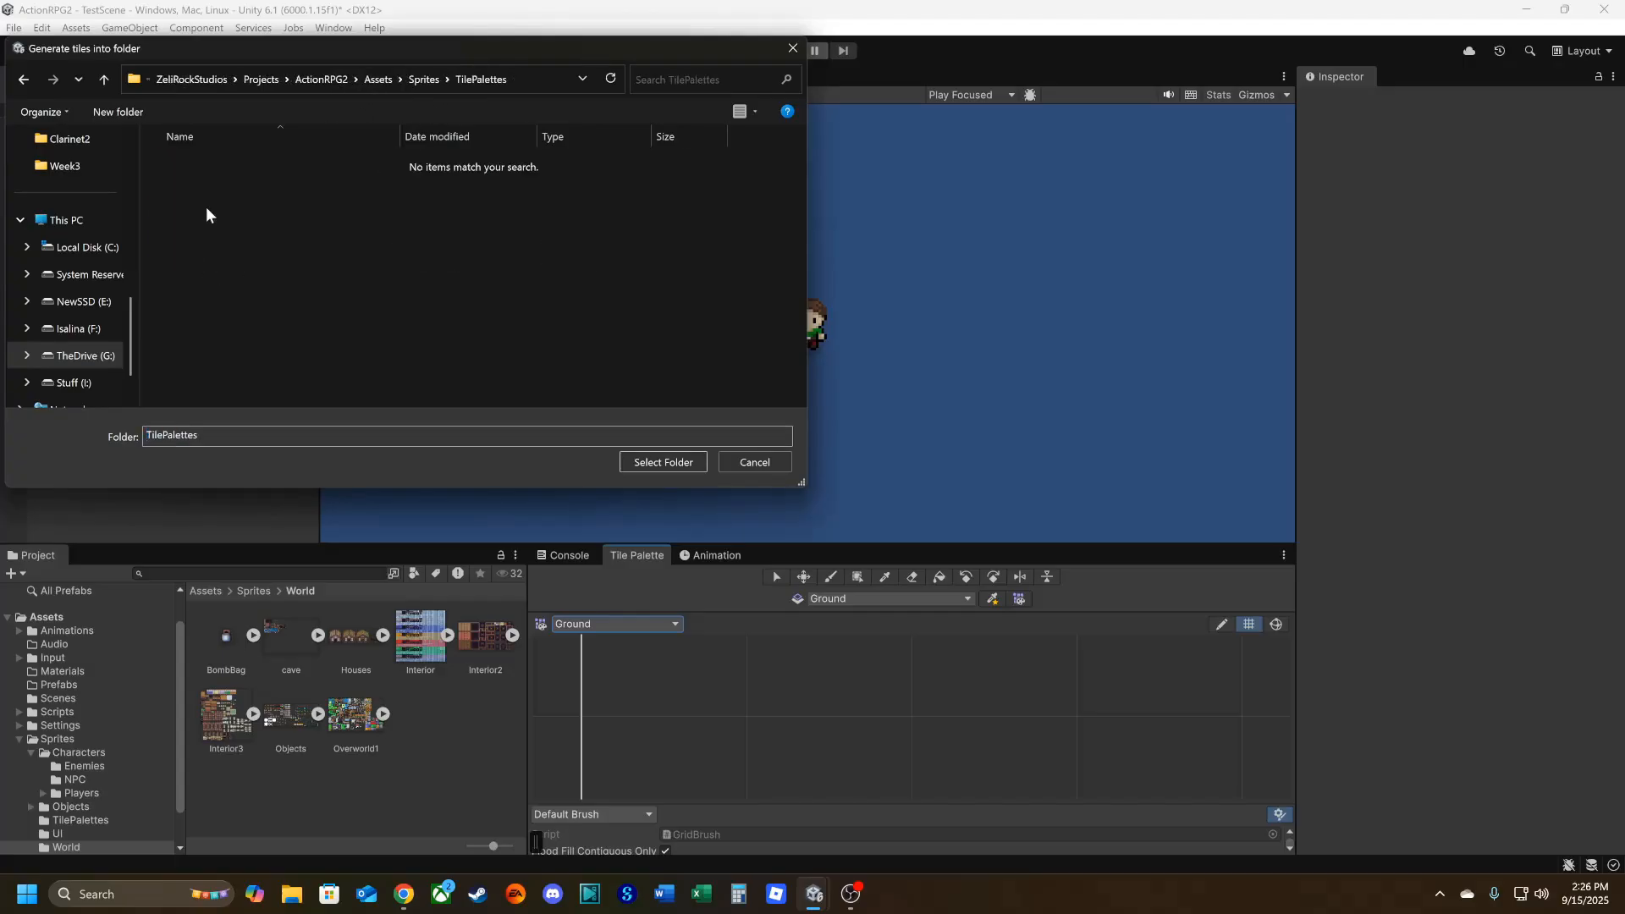
left_click(689, 458)
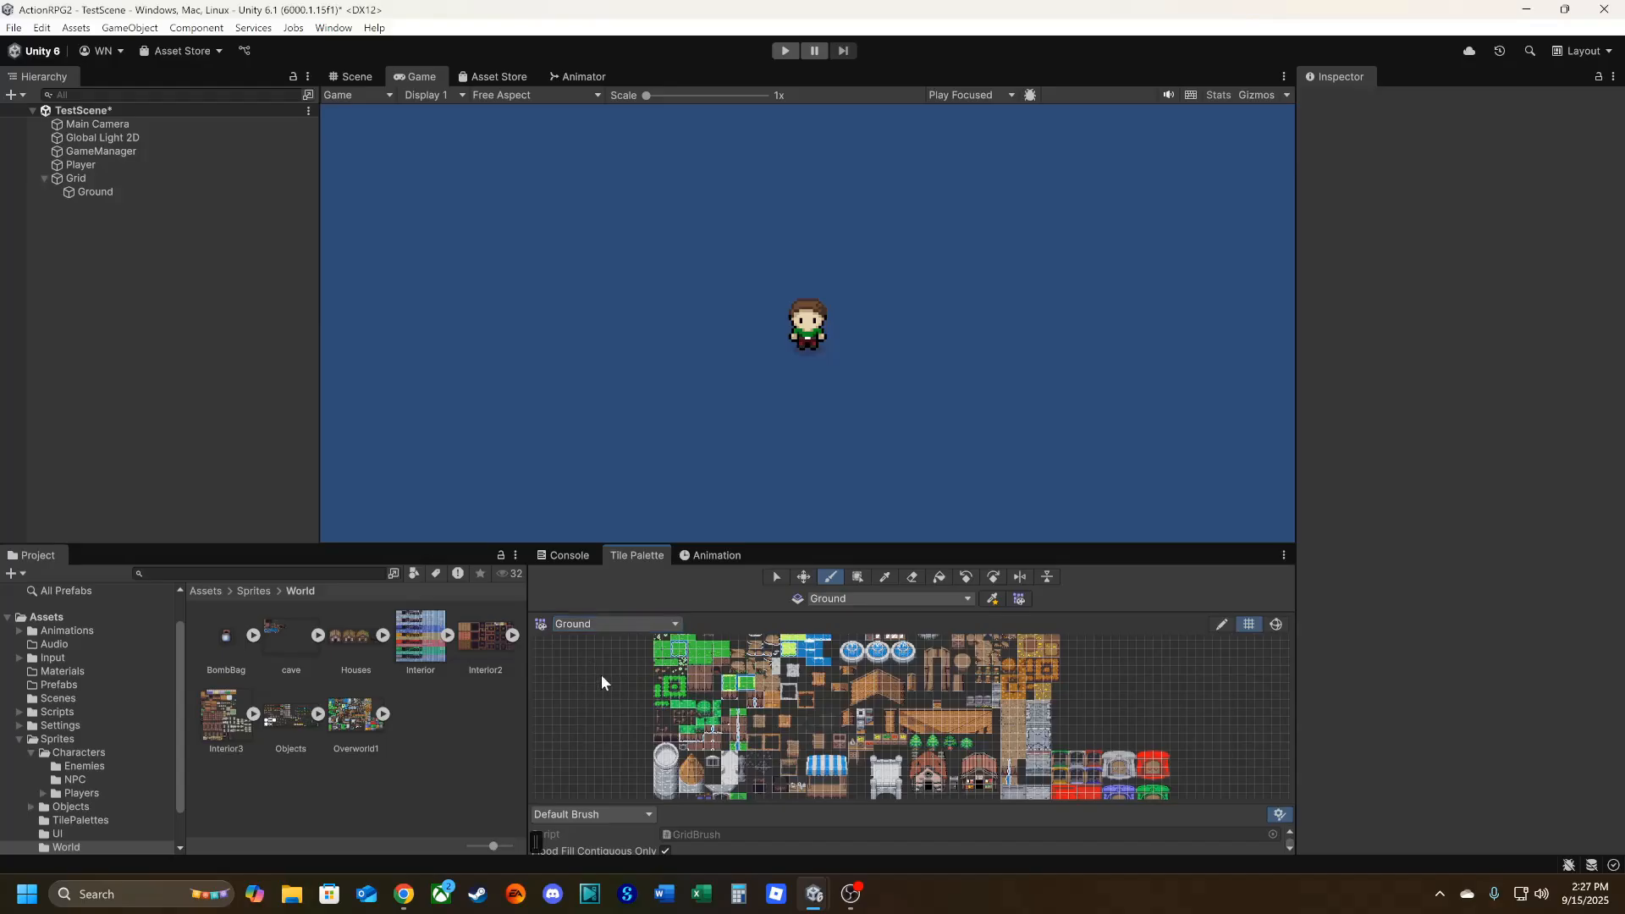
Look over the tiles in the Ground palette and bring the plain grass tile into close view.
middle_click_drag(619, 678, 668, 775)
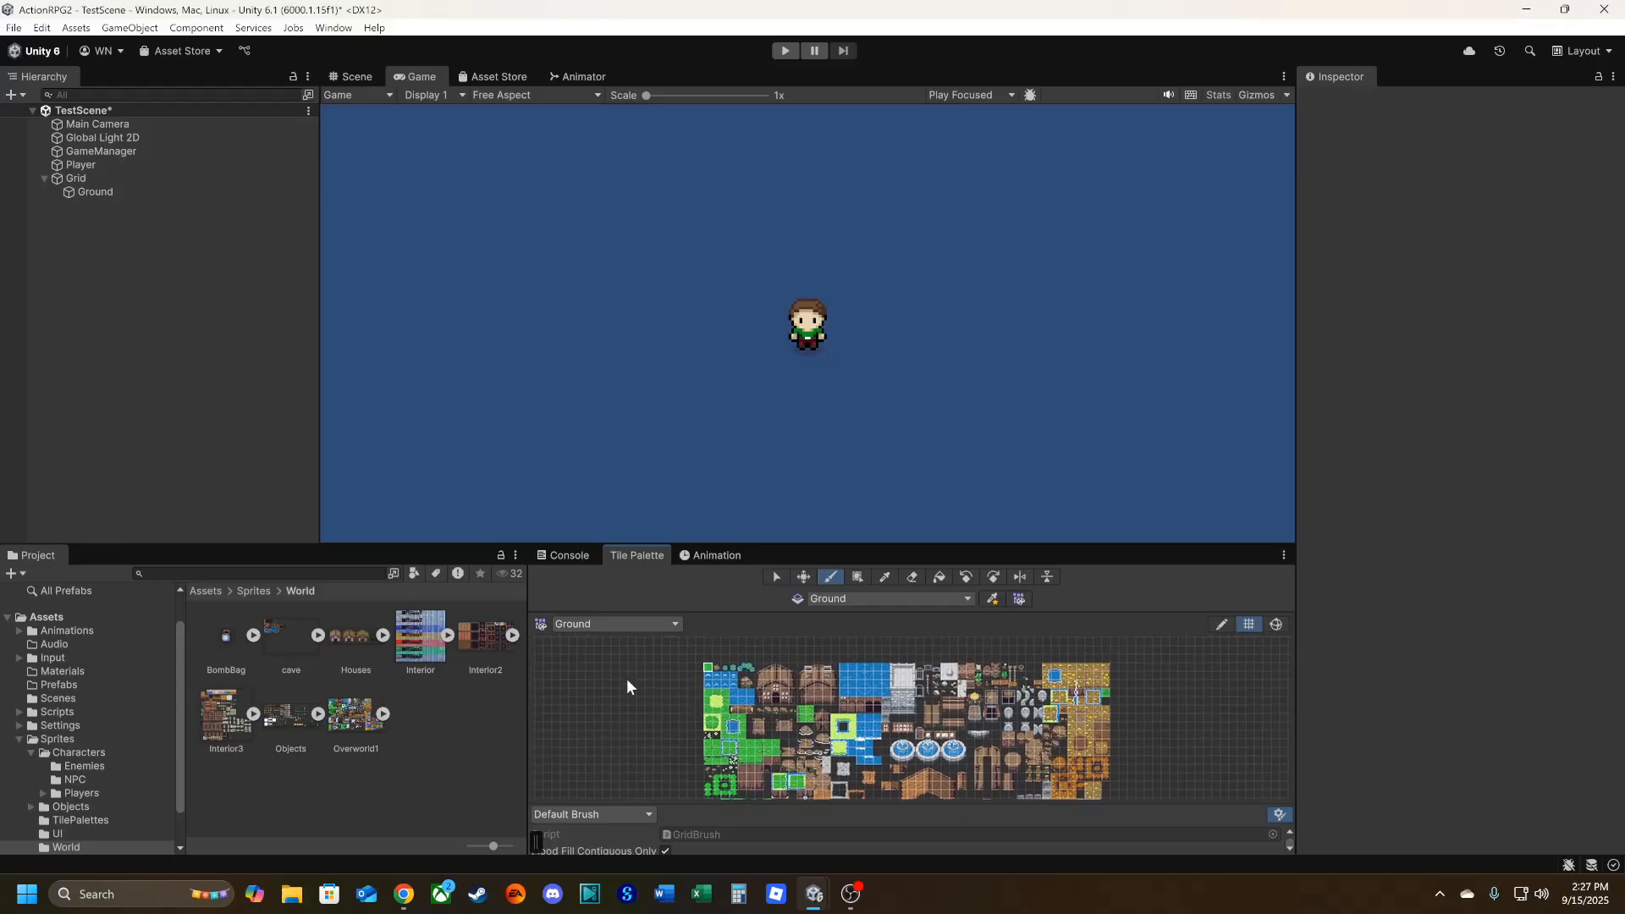
middle_click_drag(626, 678, 902, 635)
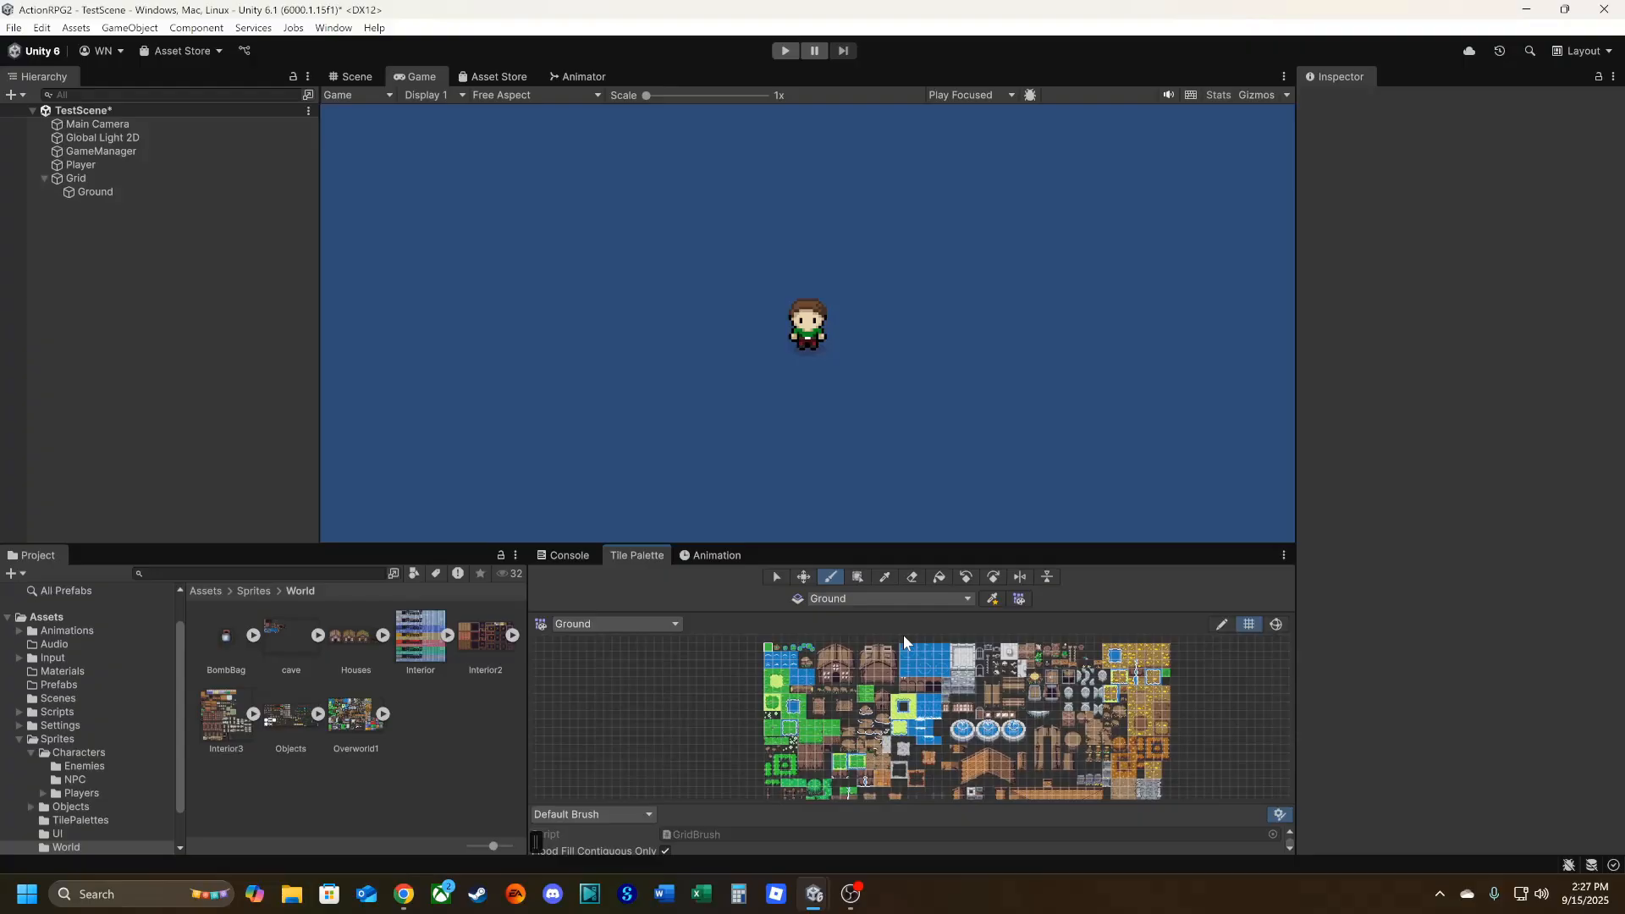
scroll(734, 687, "up", 4)
middle_click_drag(734, 687, 632, 721)
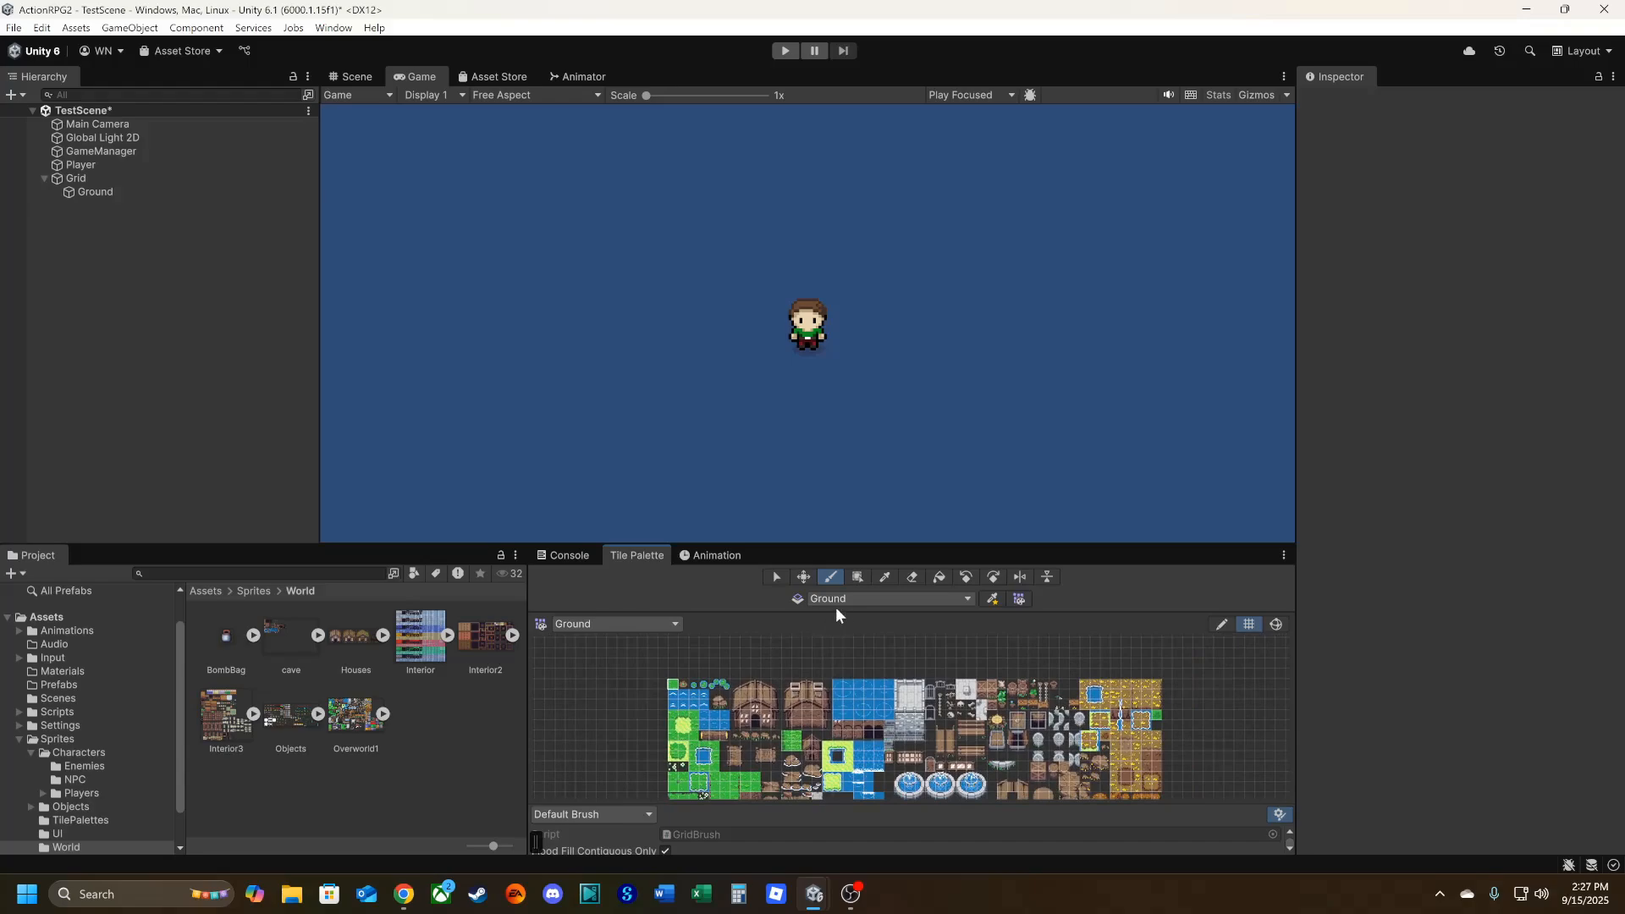
scroll(642, 698, "up", 4)
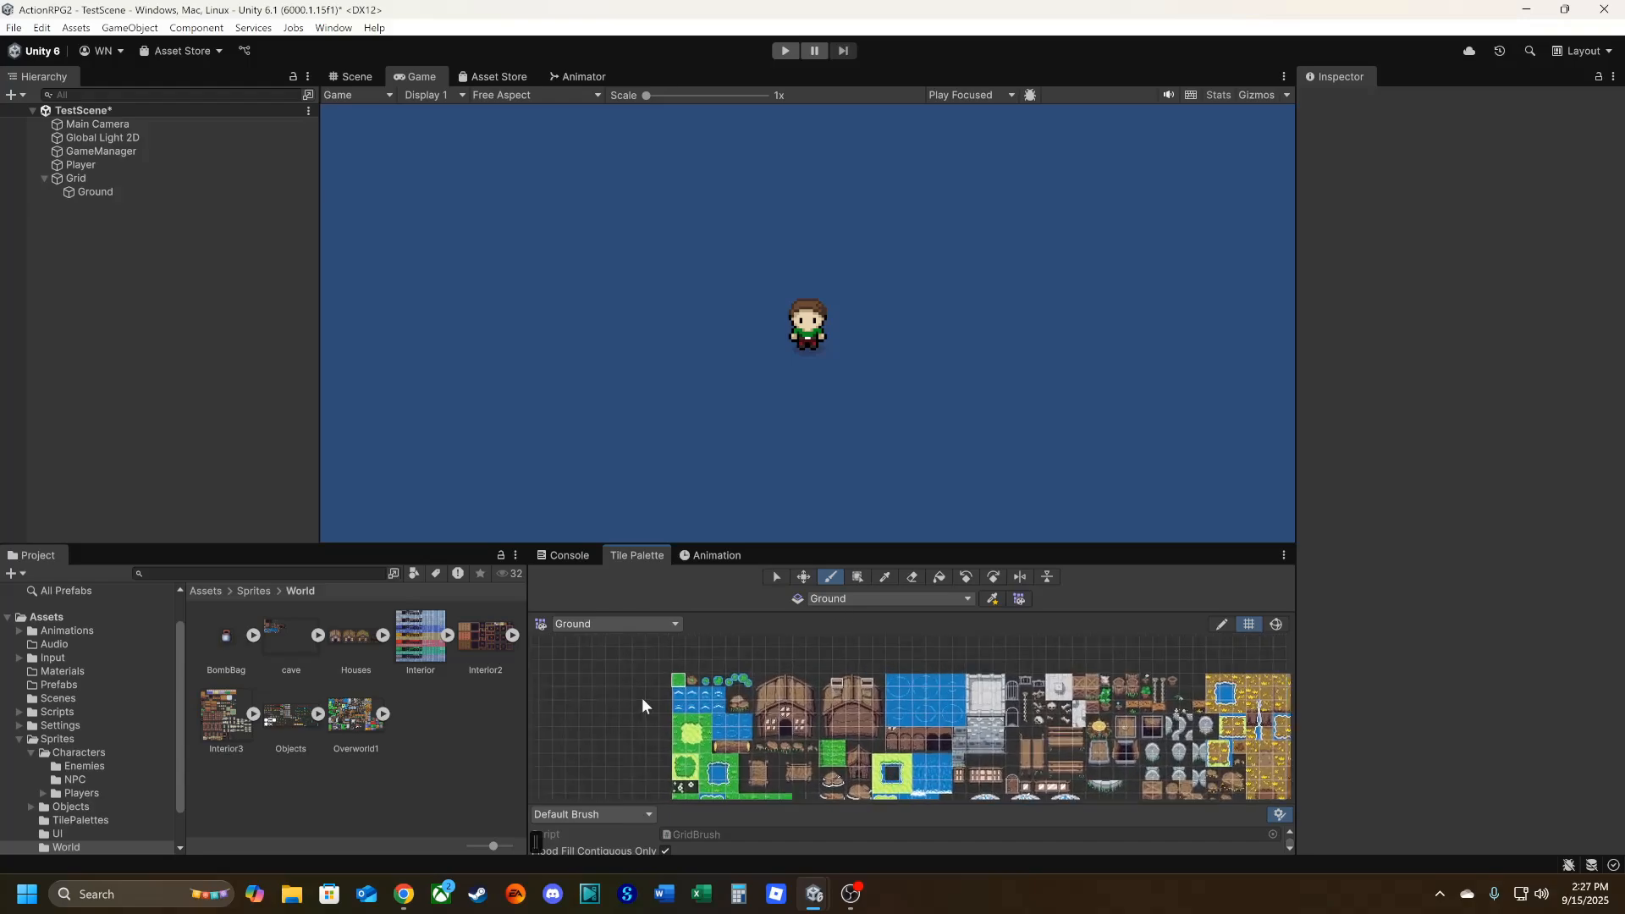
scroll(641, 697, "up", 2)
middle_click_drag(657, 682, 613, 733)
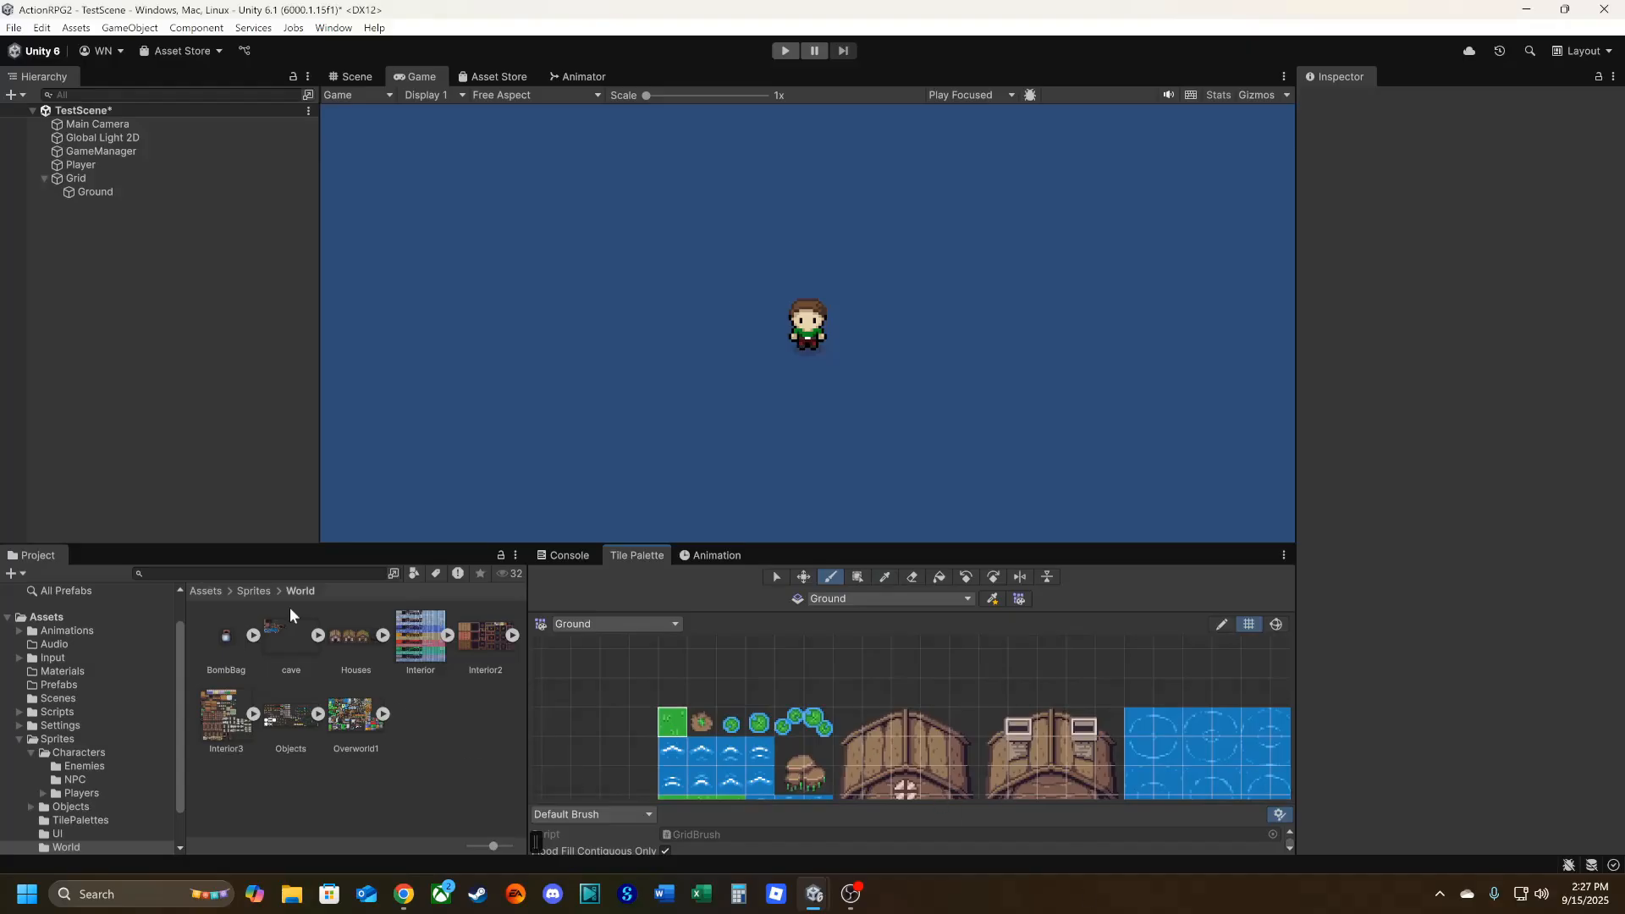
Compare the camera frame in the Scene view with what the Game view displays.
left_click(358, 78)
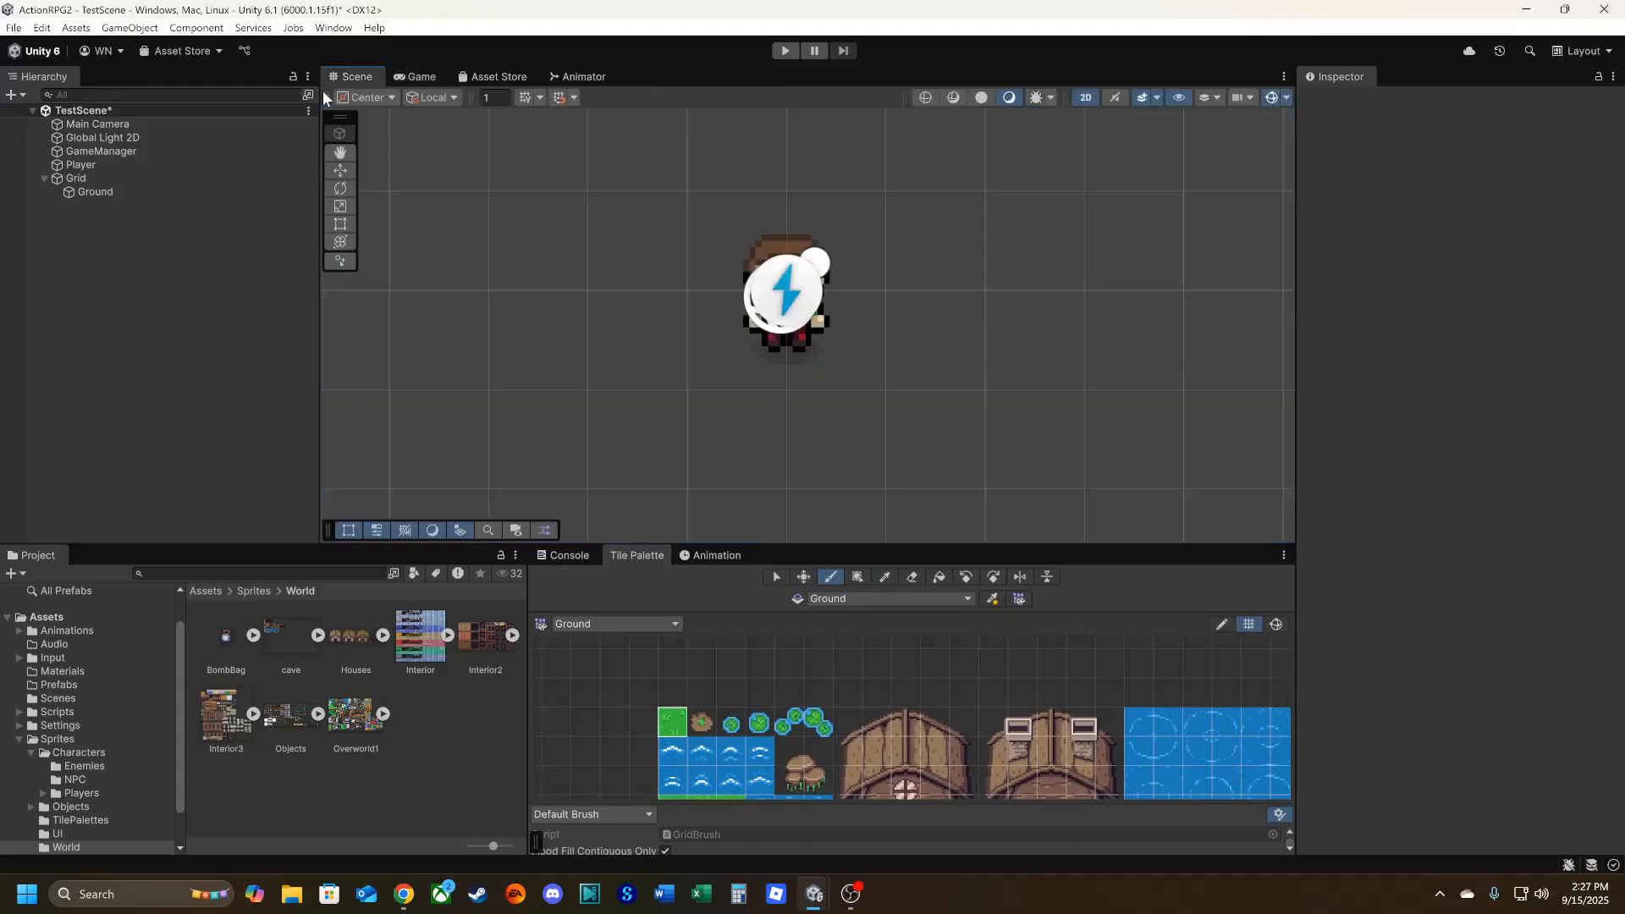
left_click(723, 416)
scroll(692, 393, "down", 5)
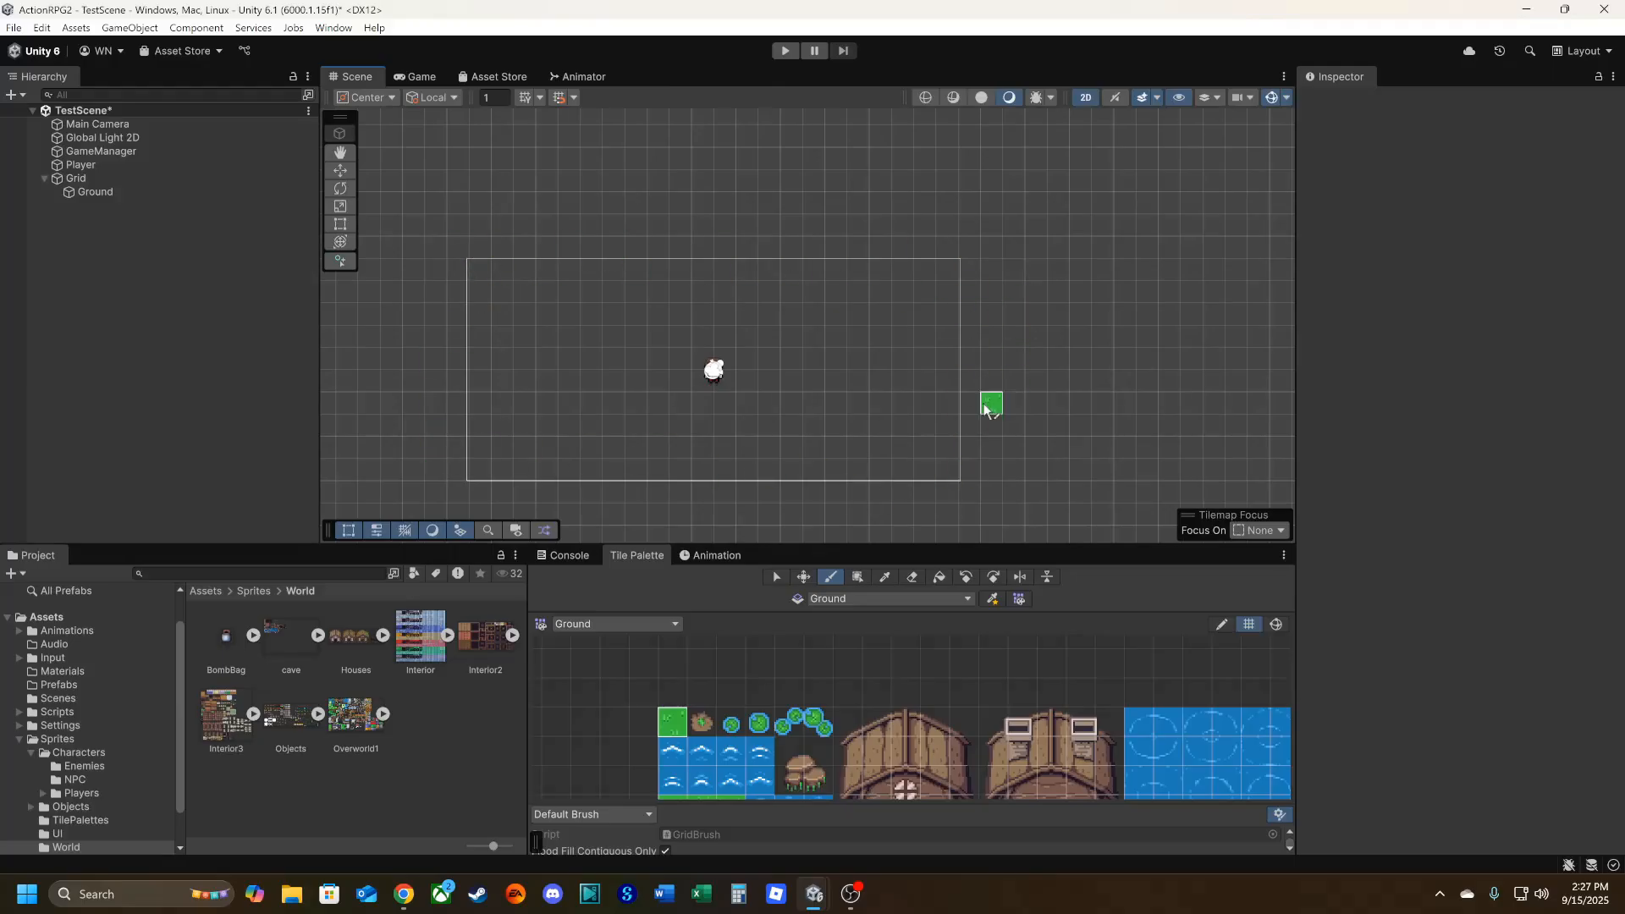
left_click(410, 76)
left_click(357, 76)
left_click(394, 76)
left_click(348, 76)
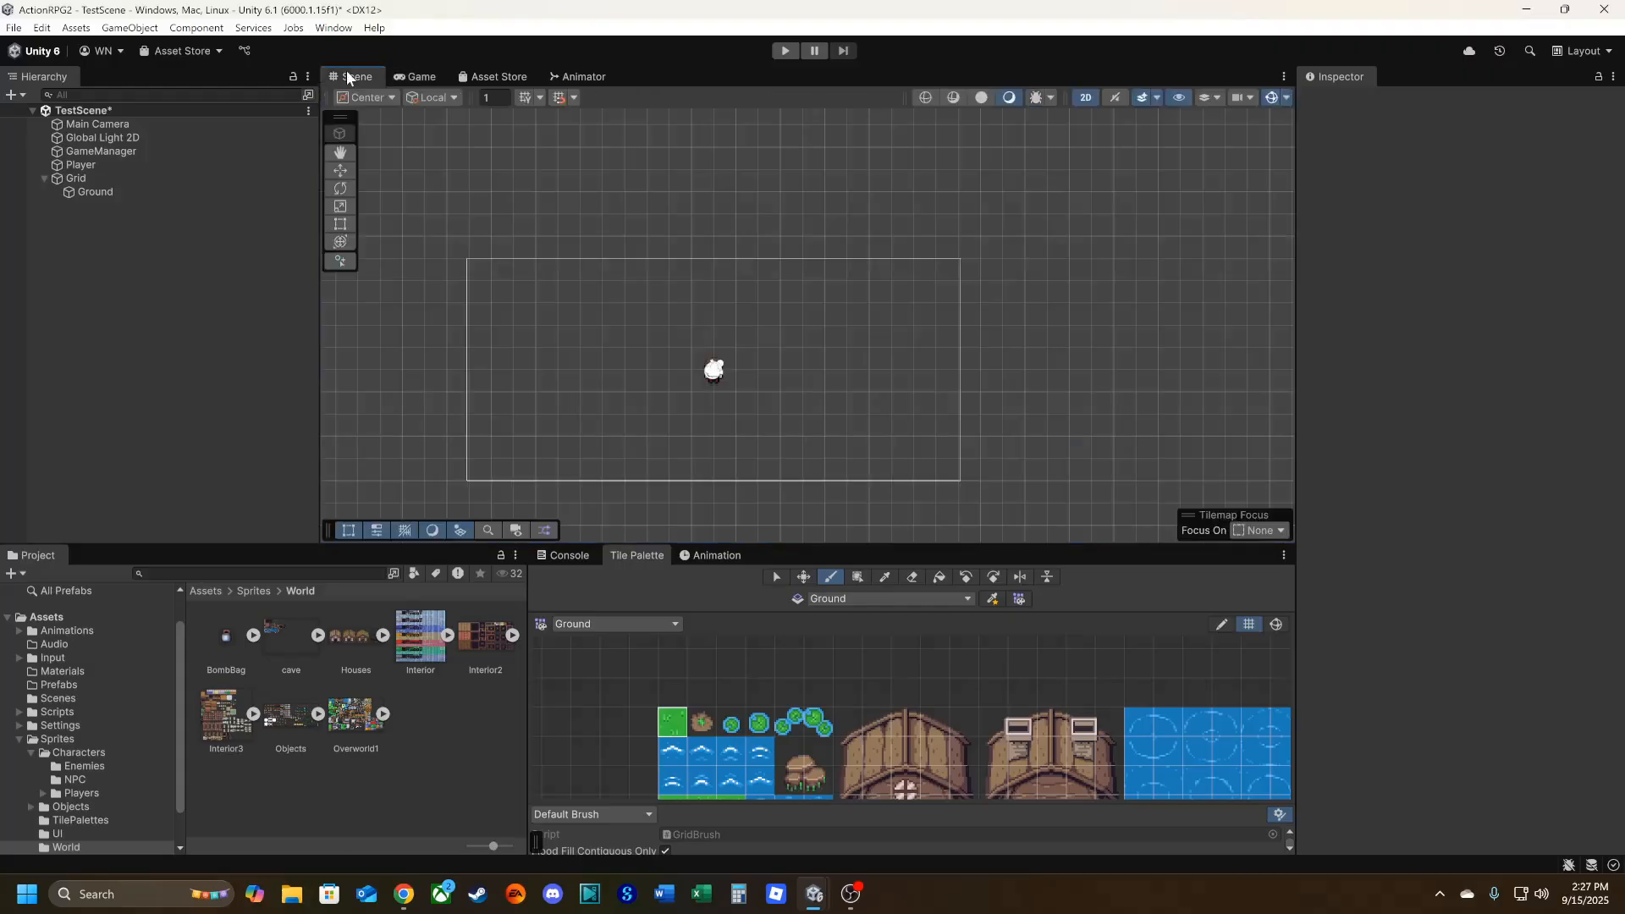
Set the Main Camera's orthographic size to 6 and check the framing in the Game view.
left_click(116, 124)
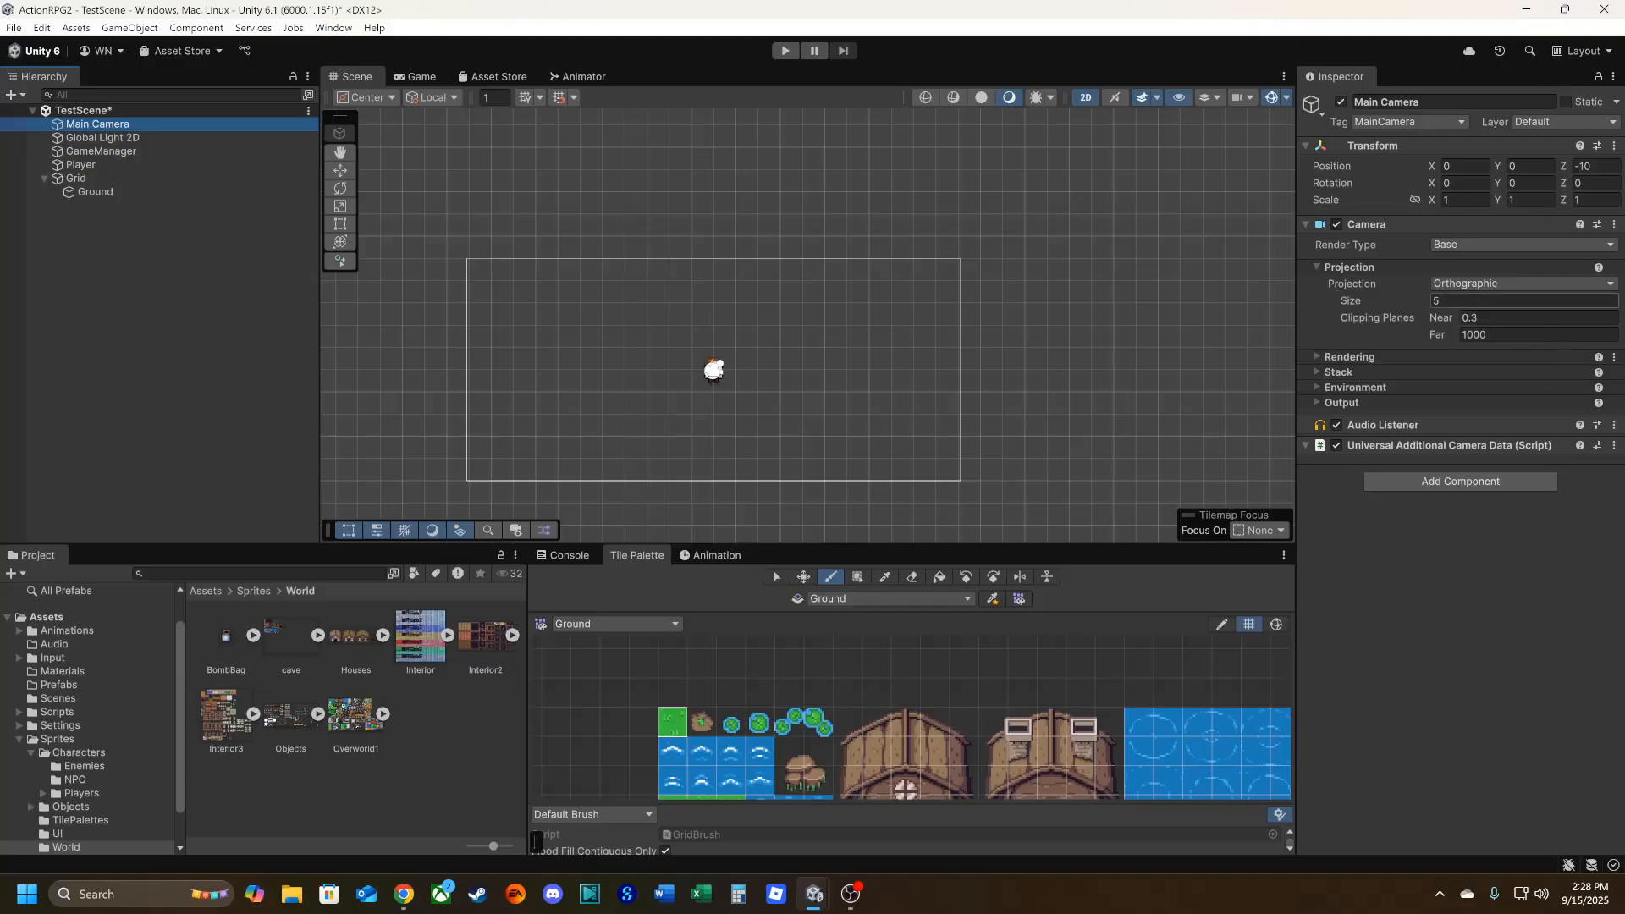
left_click(1458, 302)
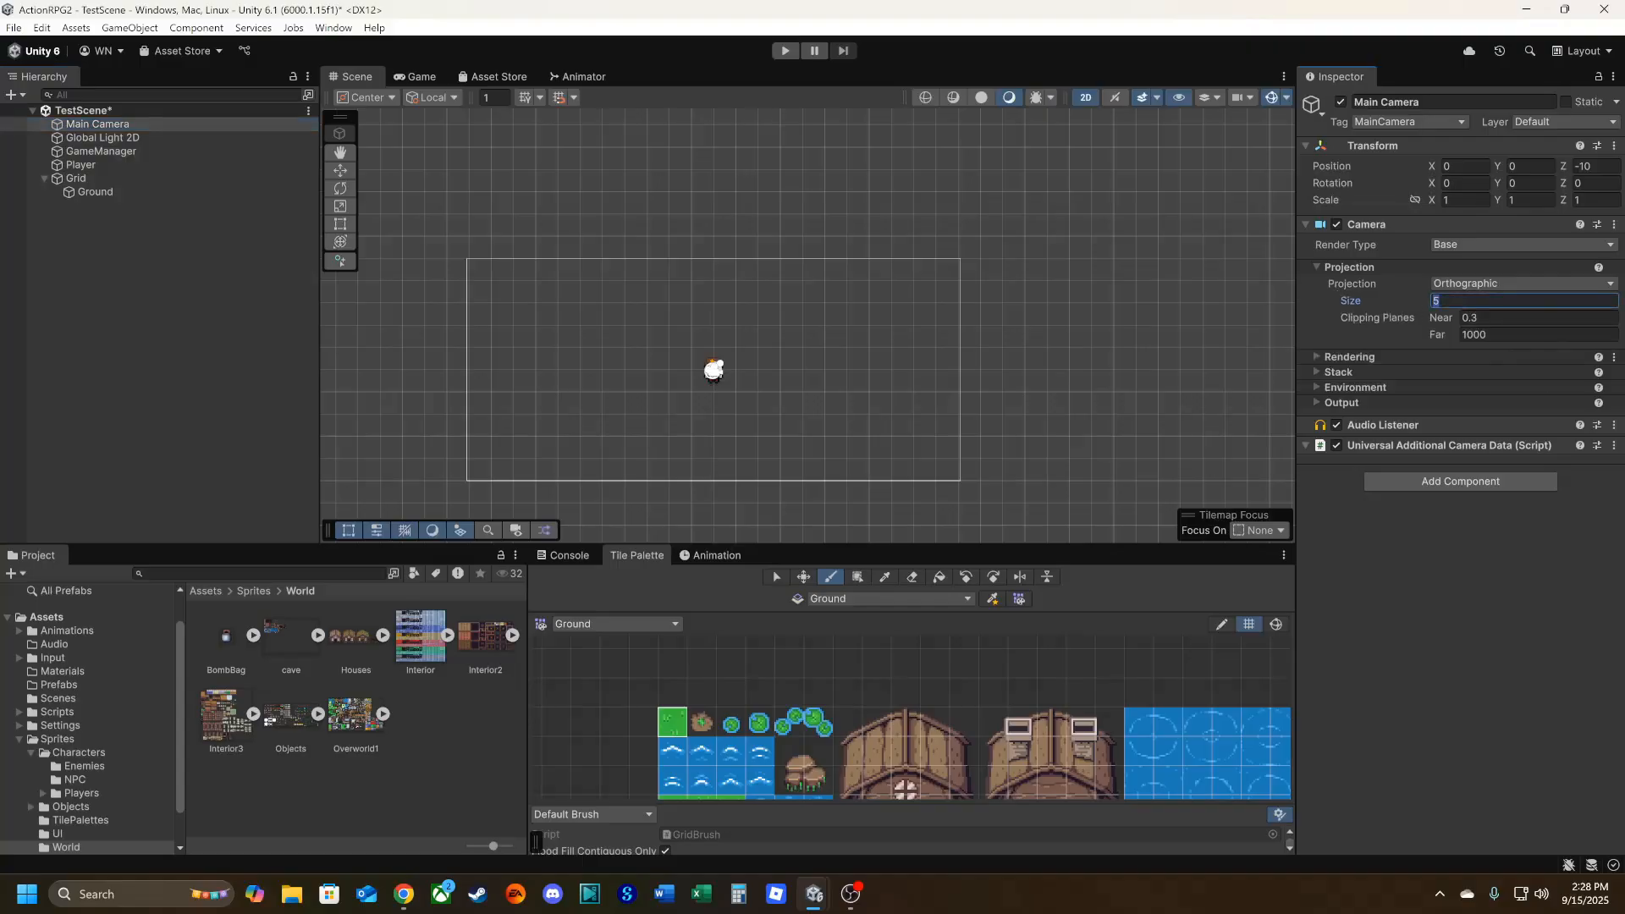
type("6")
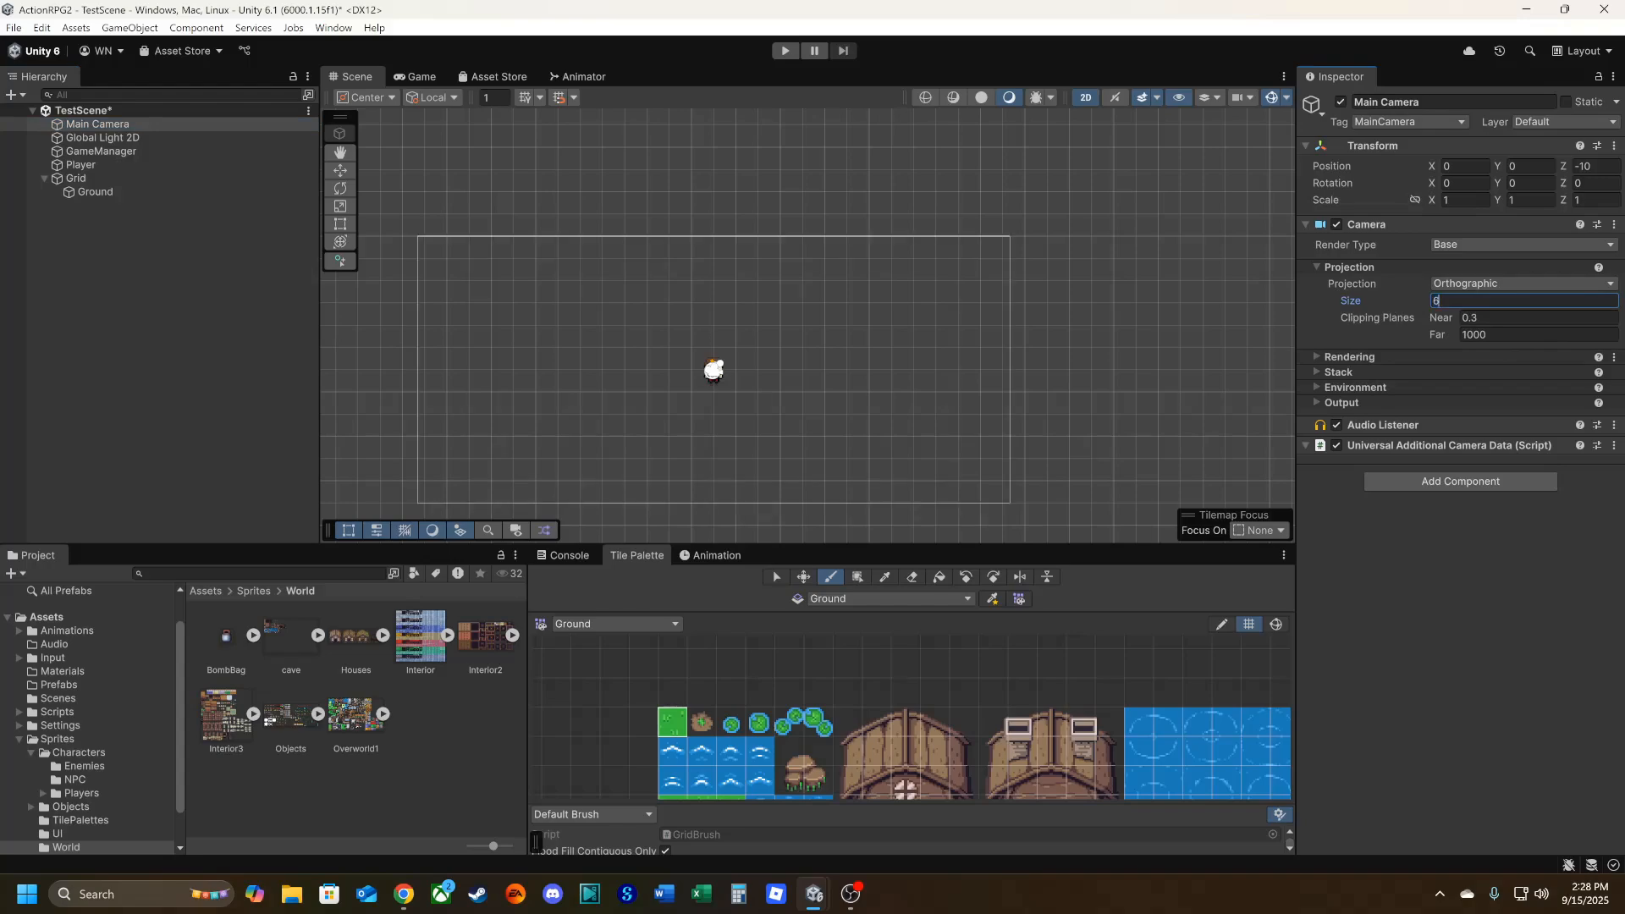
left_click(1394, 550)
left_click(422, 76)
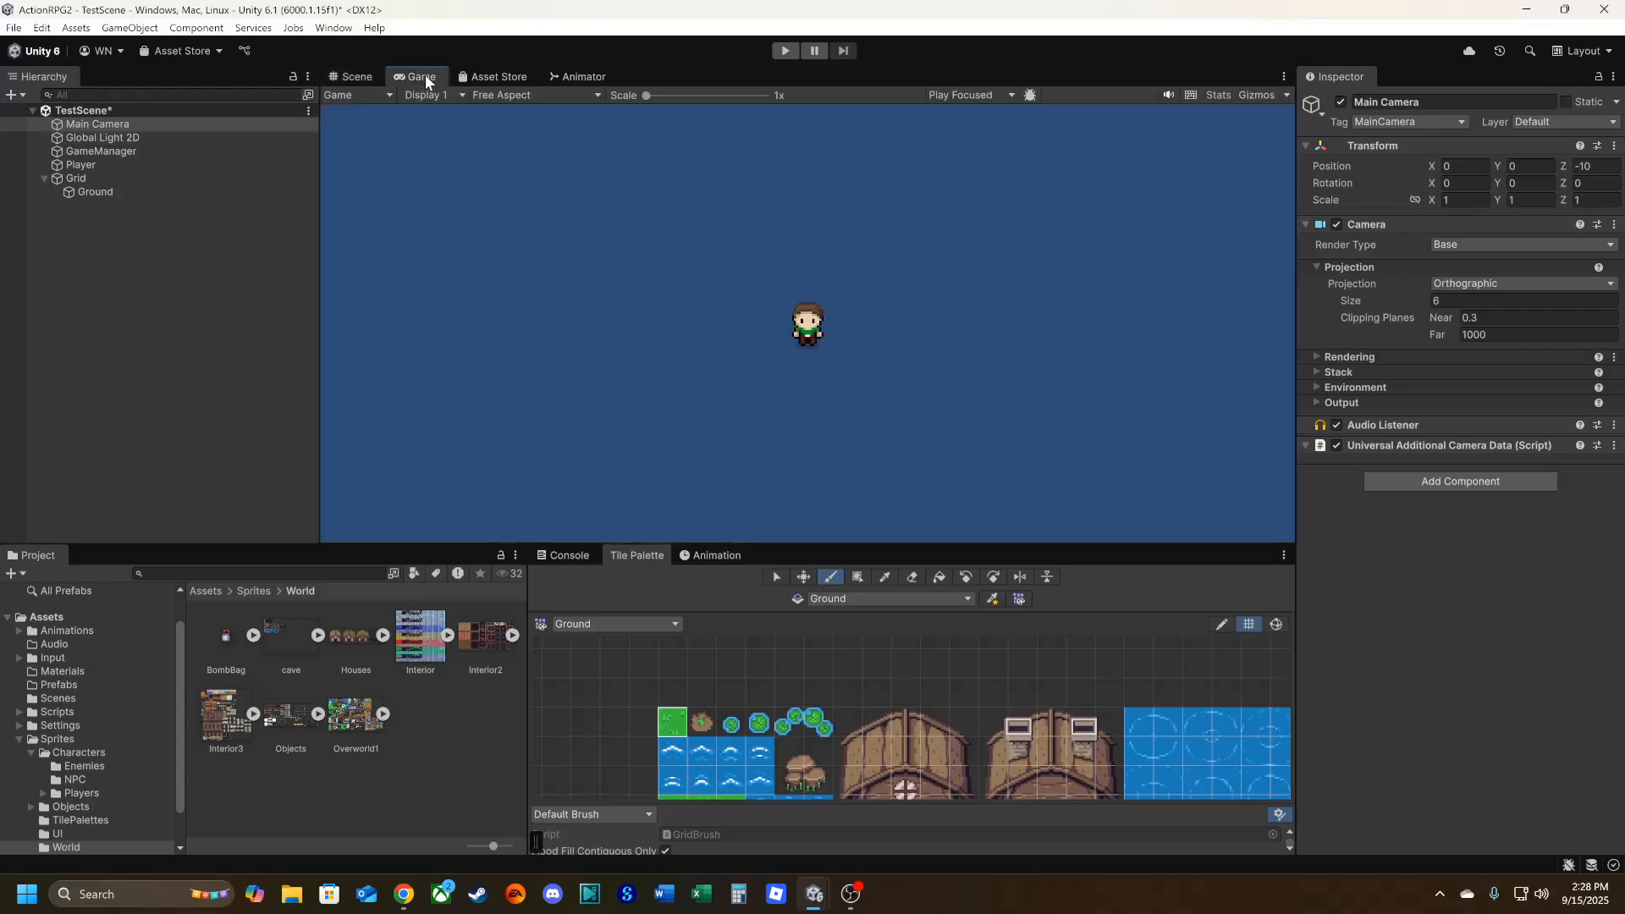
left_click(367, 75)
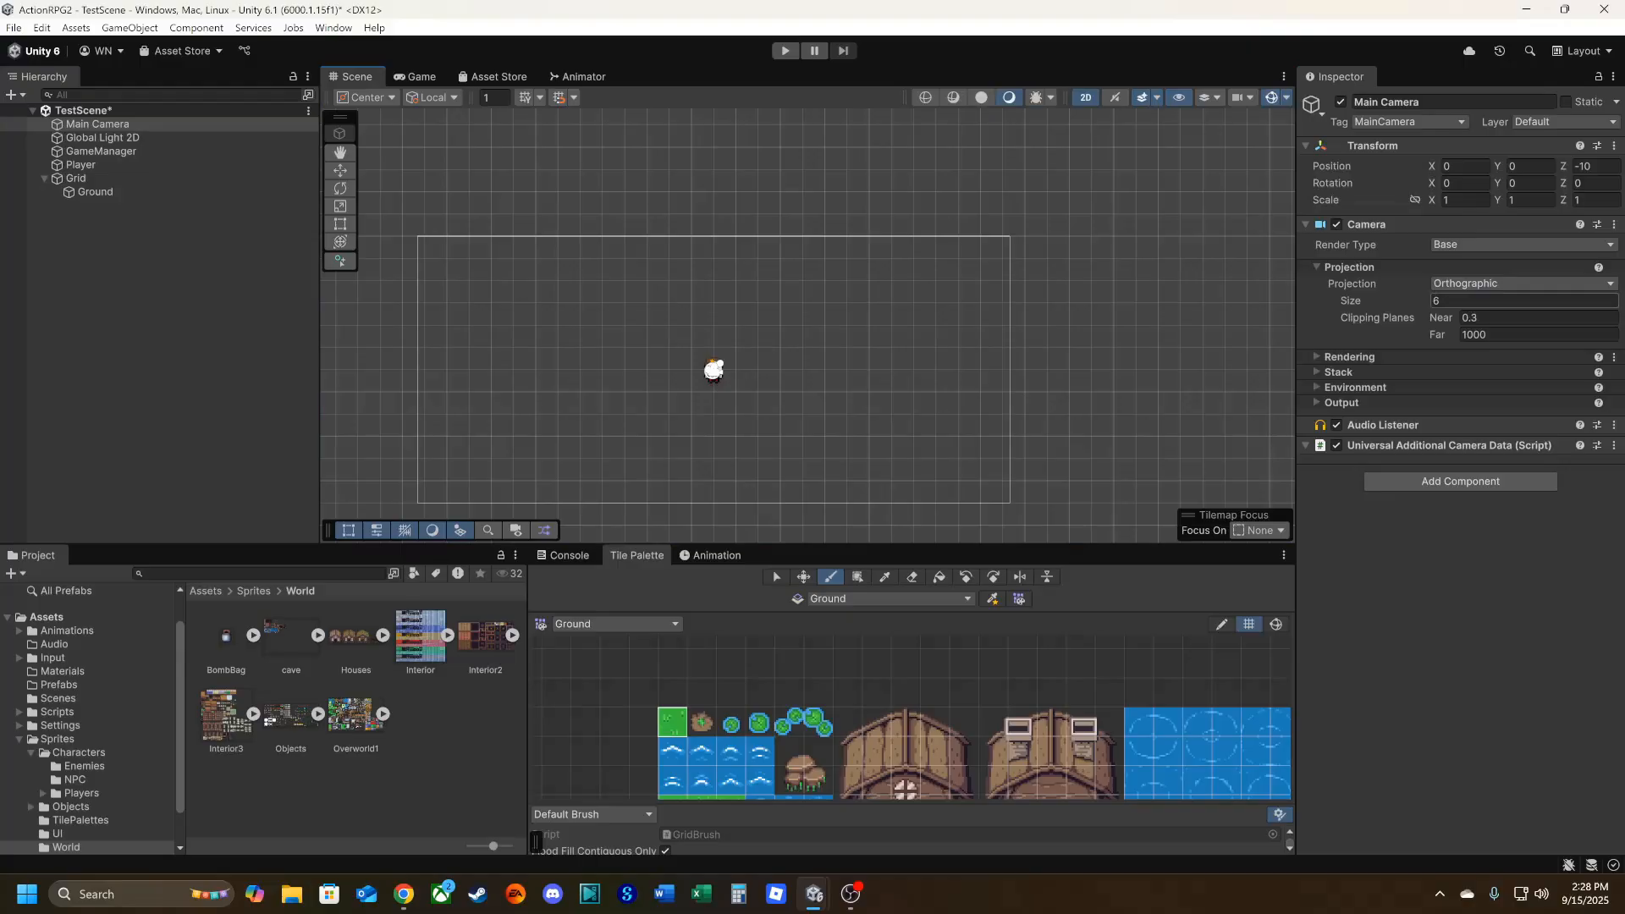
Try an orthographic size of 8 on the Main Camera in the Game view, and return it to 6.
left_click(1446, 305)
type("8")
left_click(421, 77)
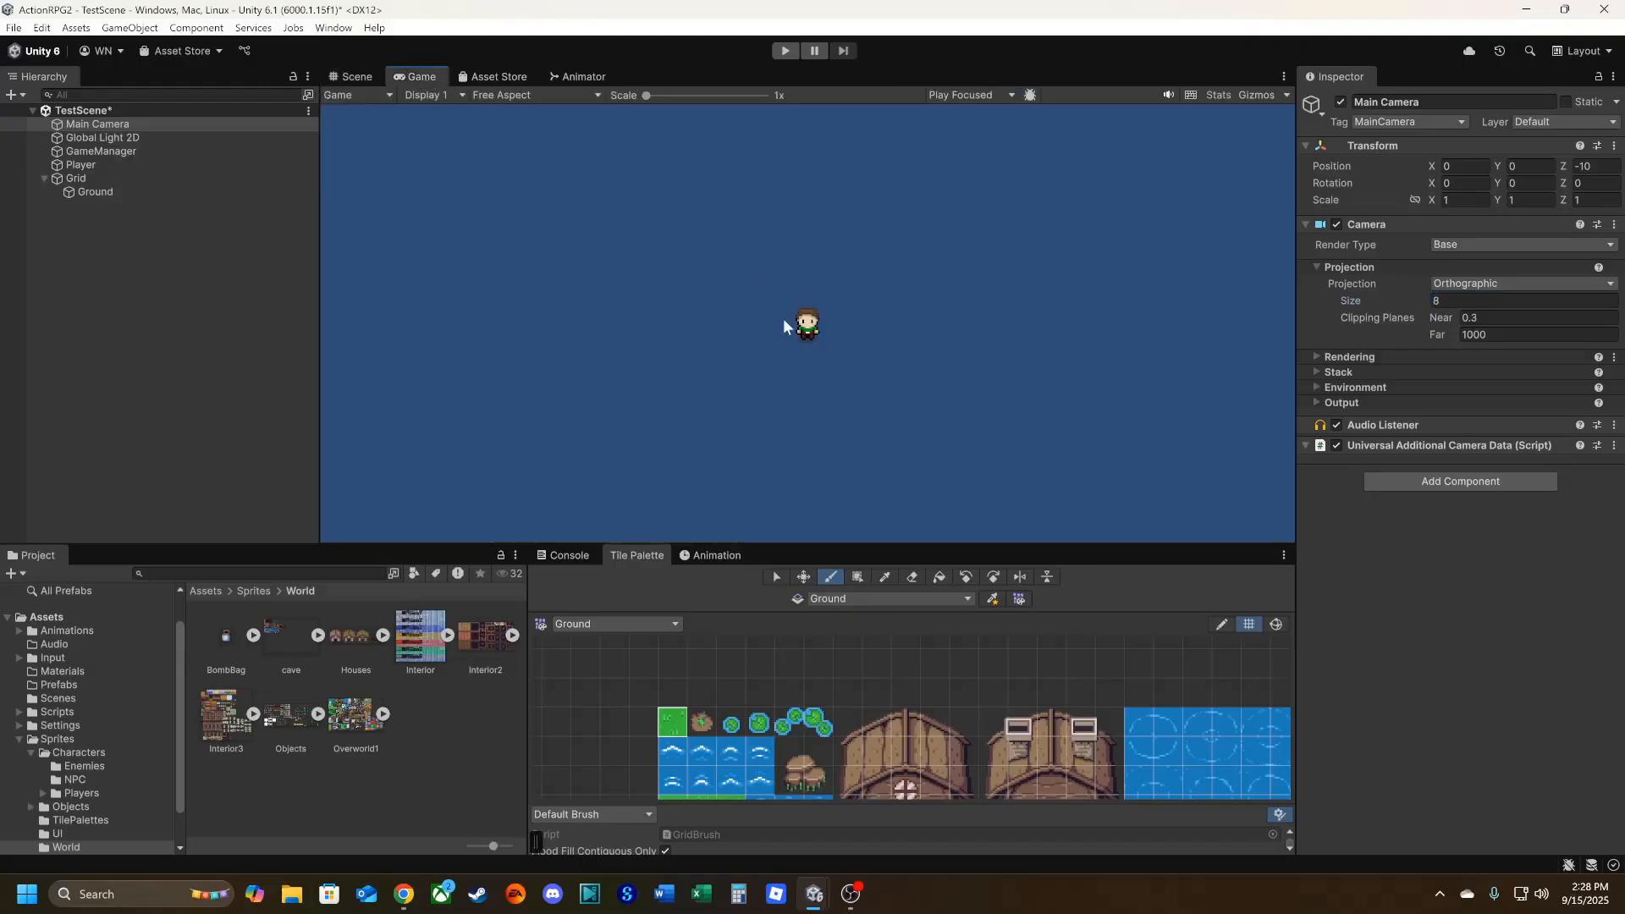
left_click(359, 76)
left_click(1439, 301)
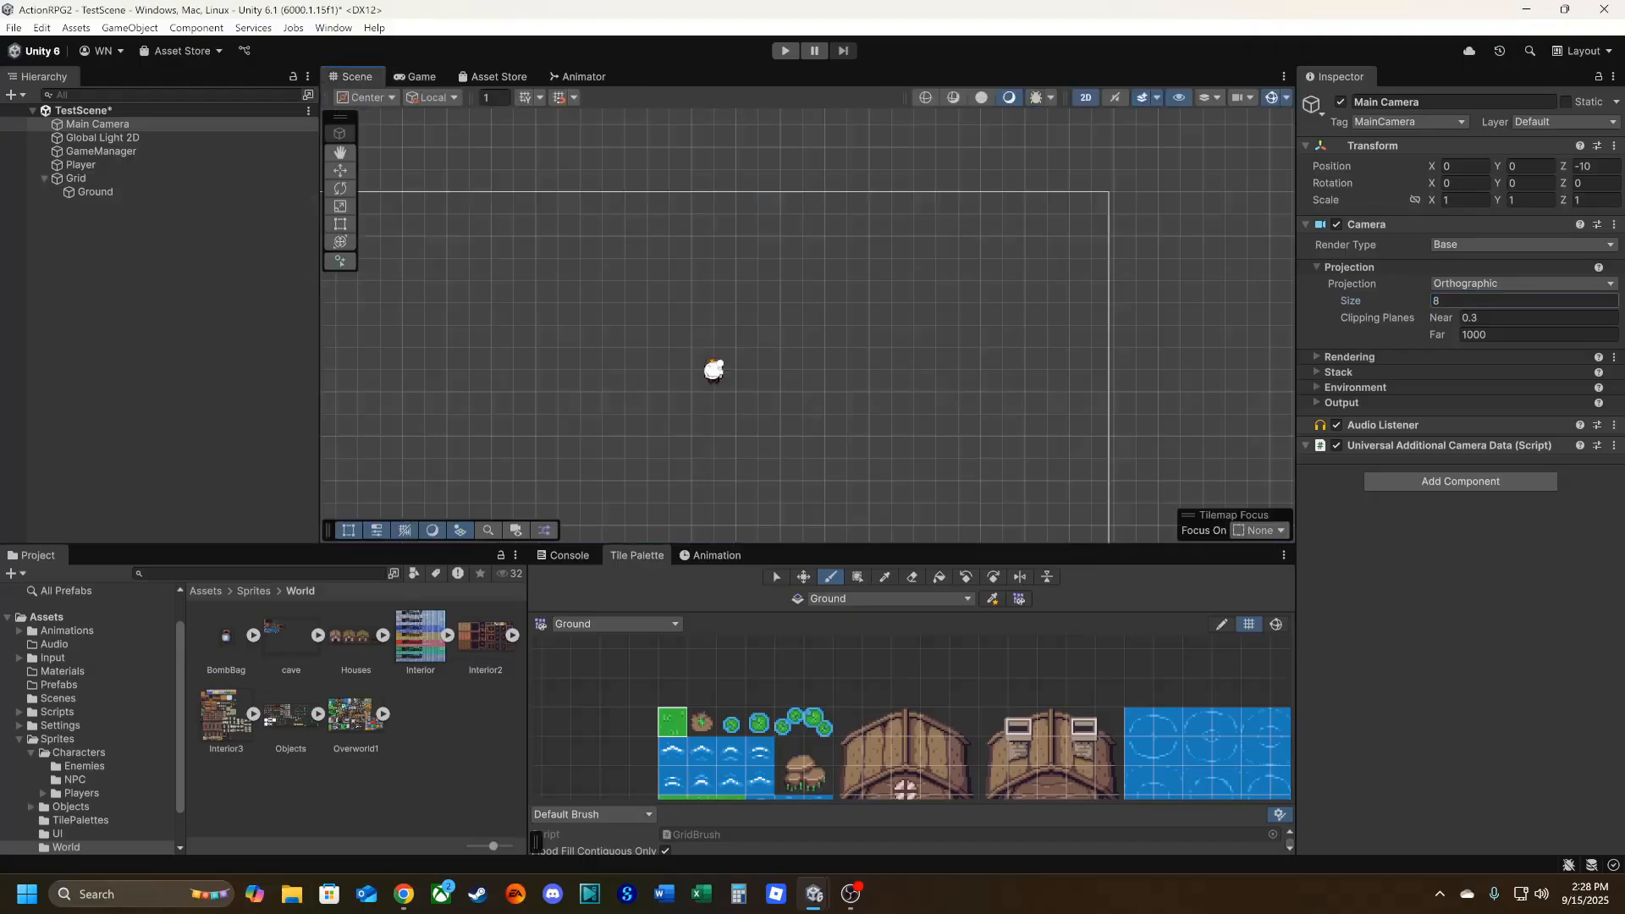
type("6")
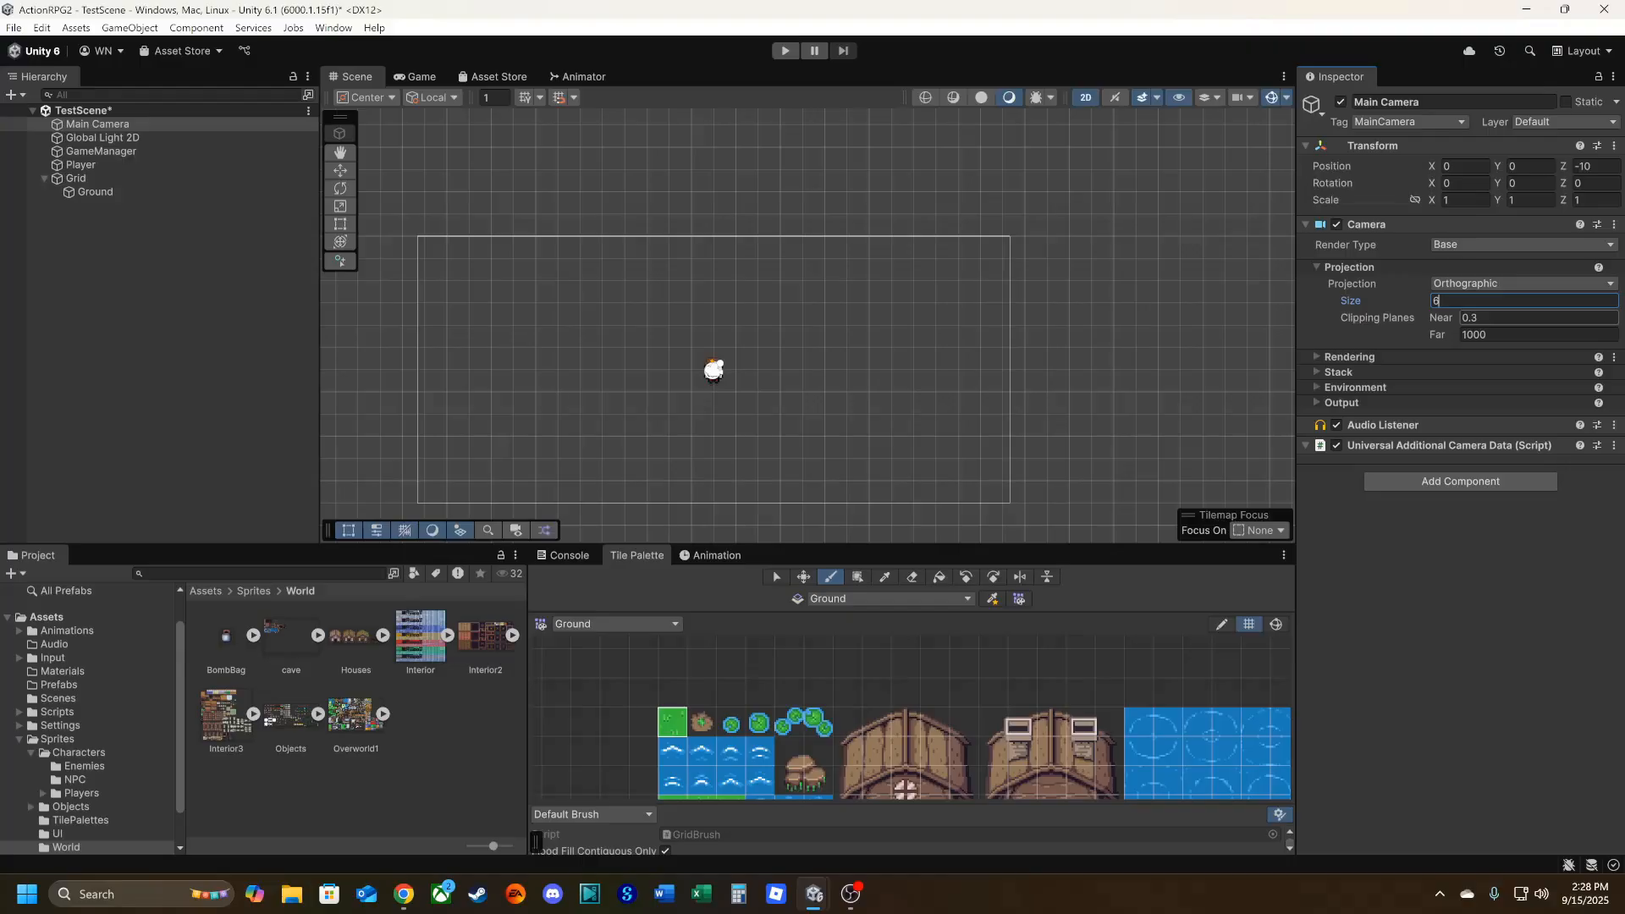
Fill a rectangle of about 24 by 14 cells around the player on the Ground tilemap with the plain grass tile.
left_click(674, 730)
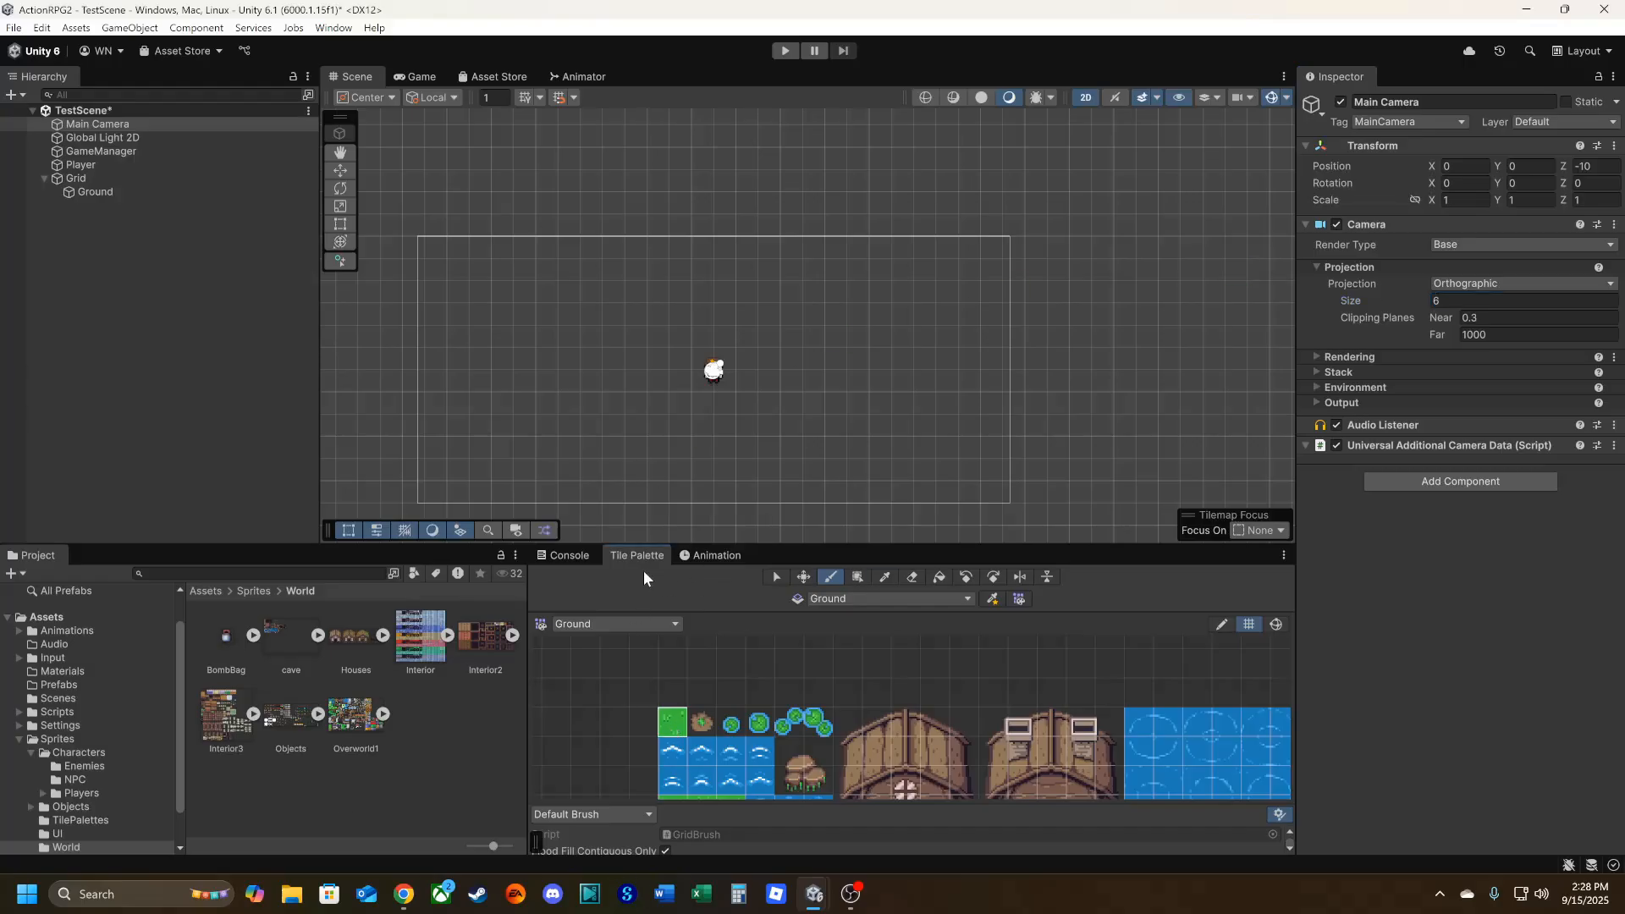
left_click(91, 191)
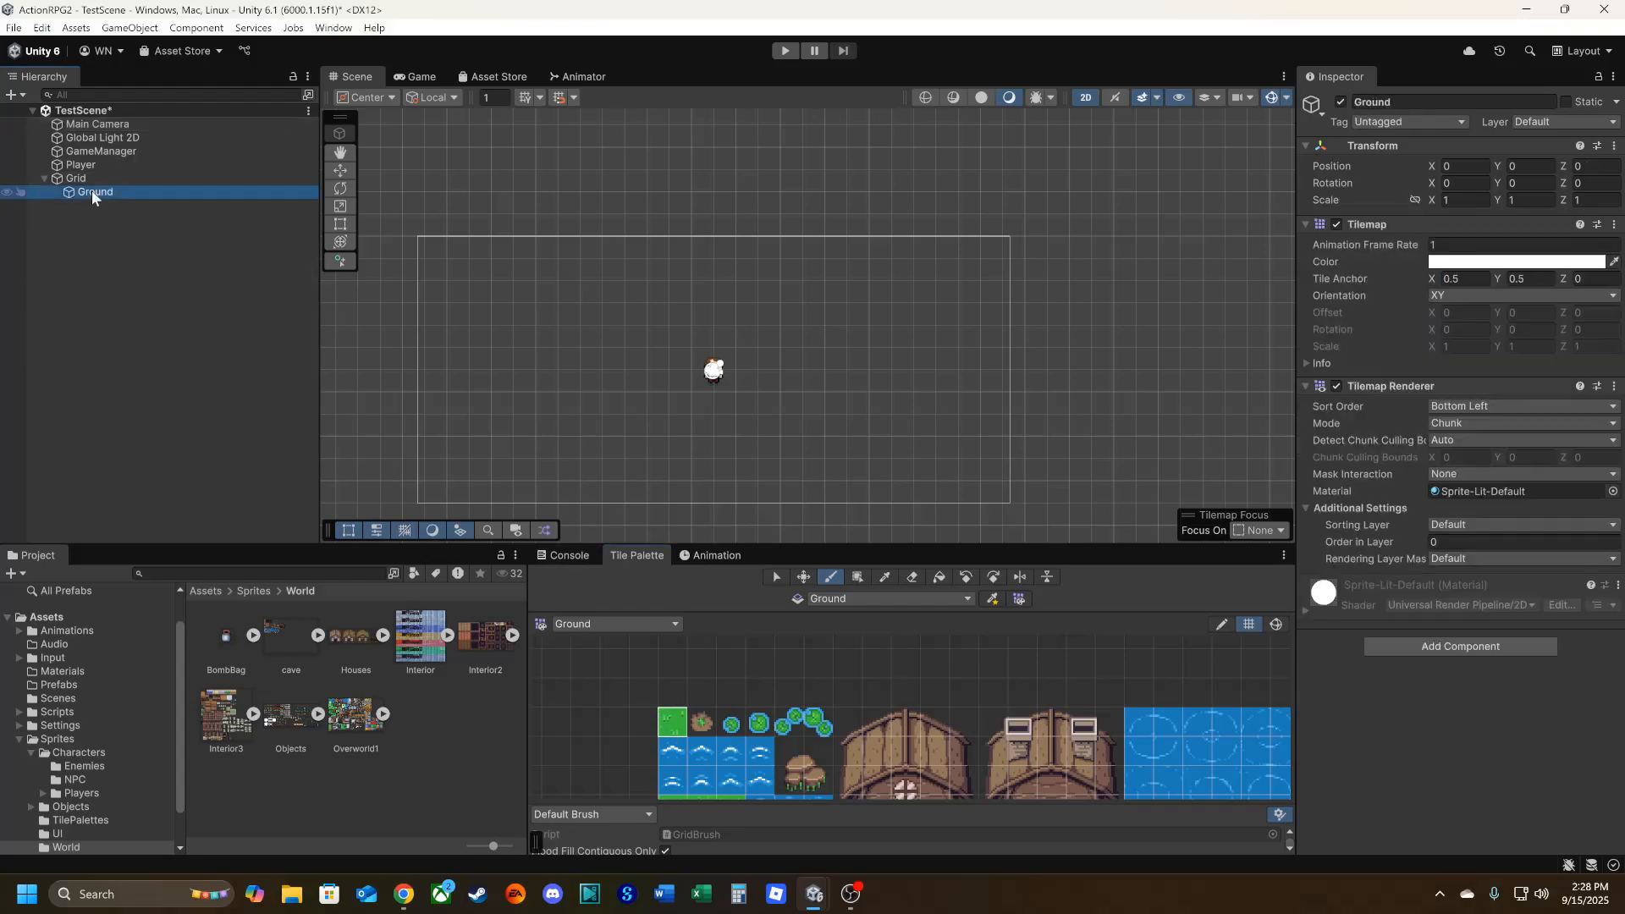
left_click(936, 577)
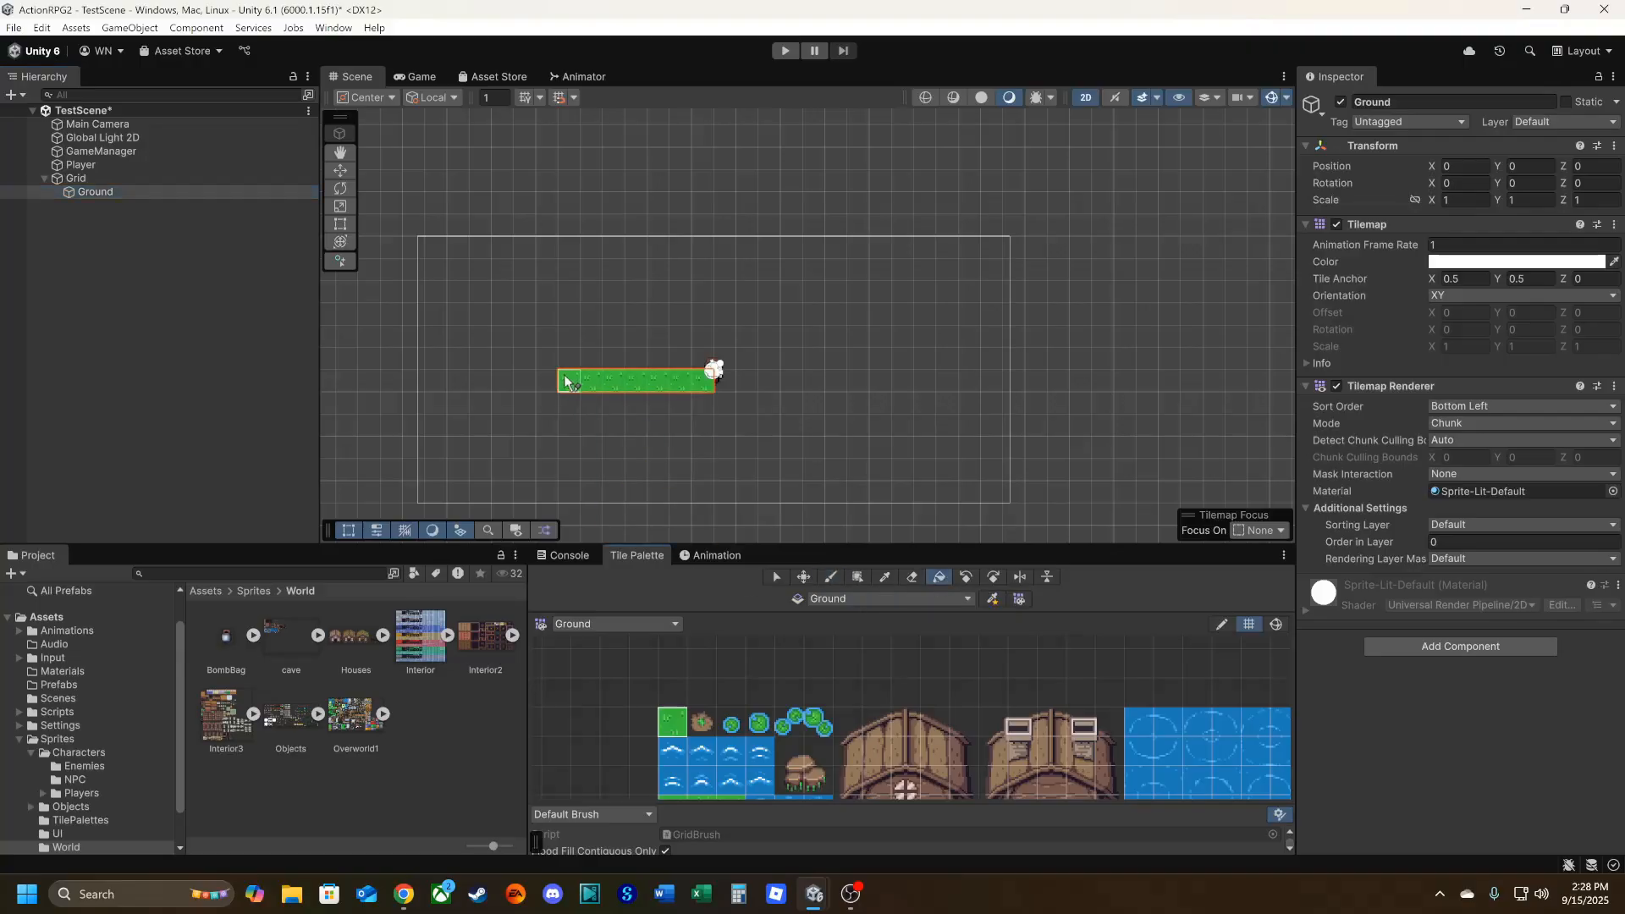
left_click(912, 578)
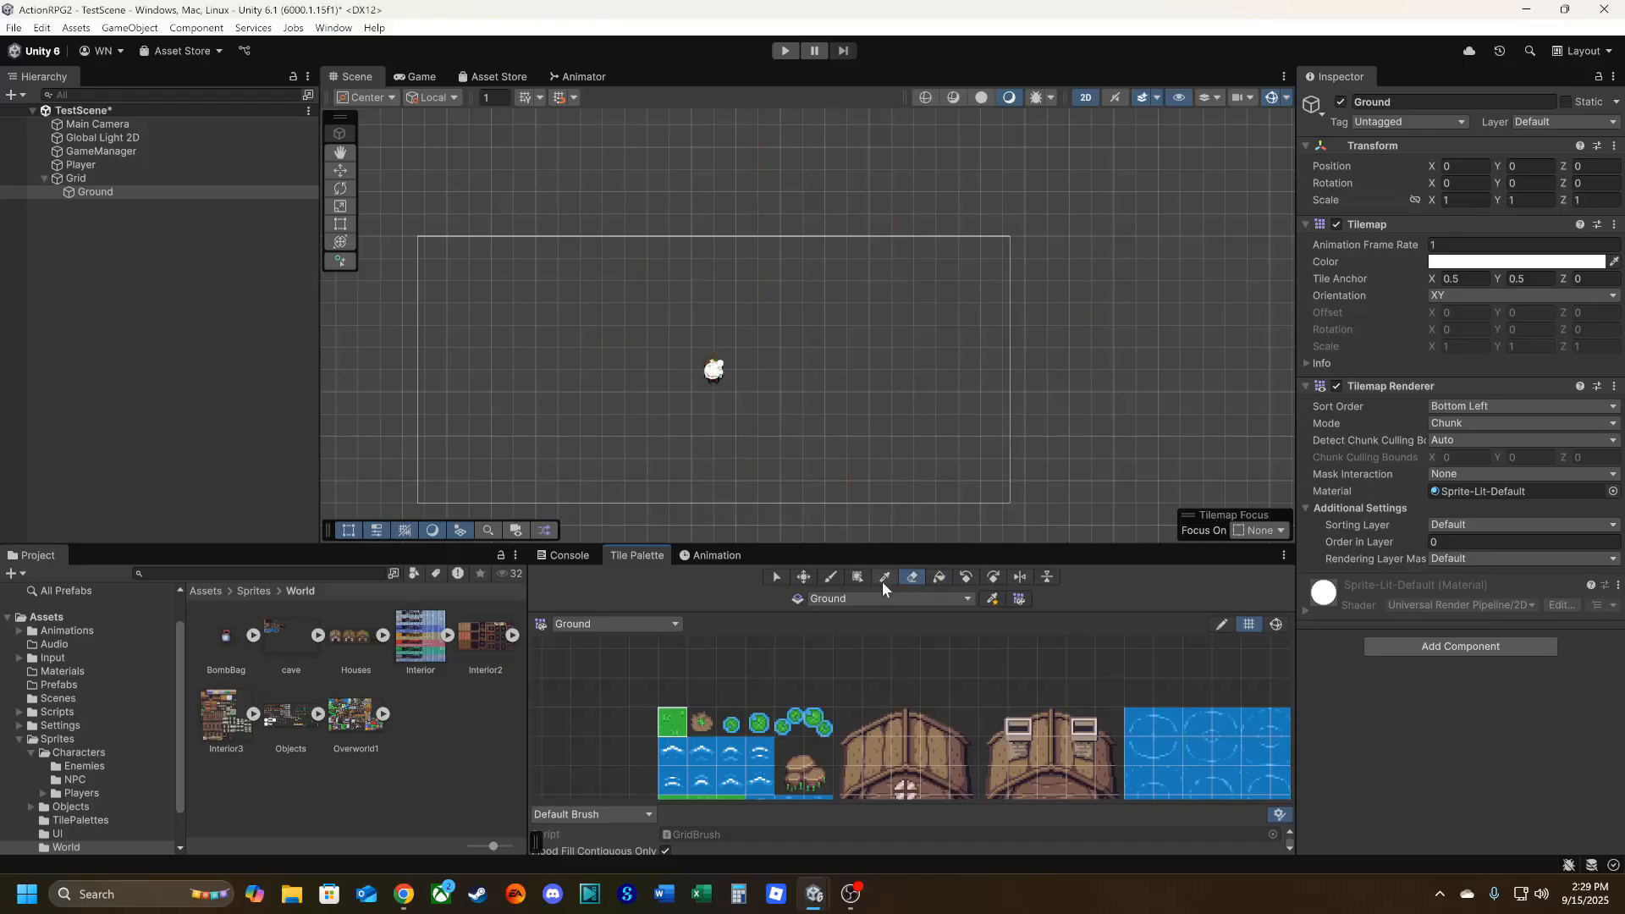
left_click(857, 577)
left_click_drag(471, 216, 991, 523)
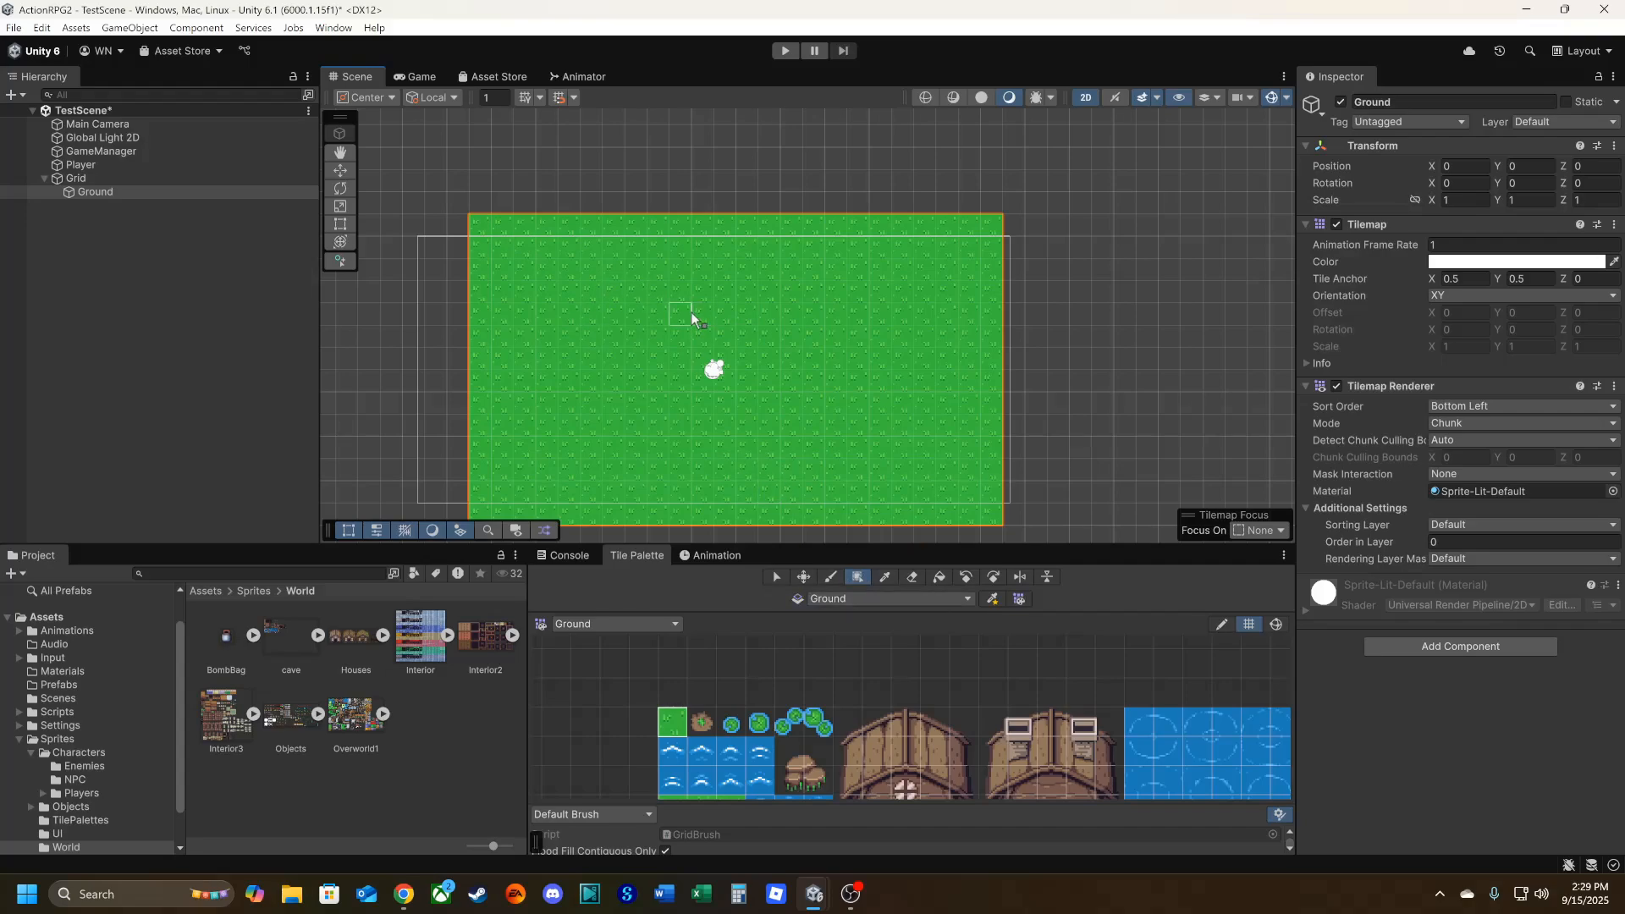
Undo the grass rectangle and paint a one-cell-wide grass column about 15 cells upward from the player on the Ground tilemap.
key("ctrl+z")
left_click(831, 577)
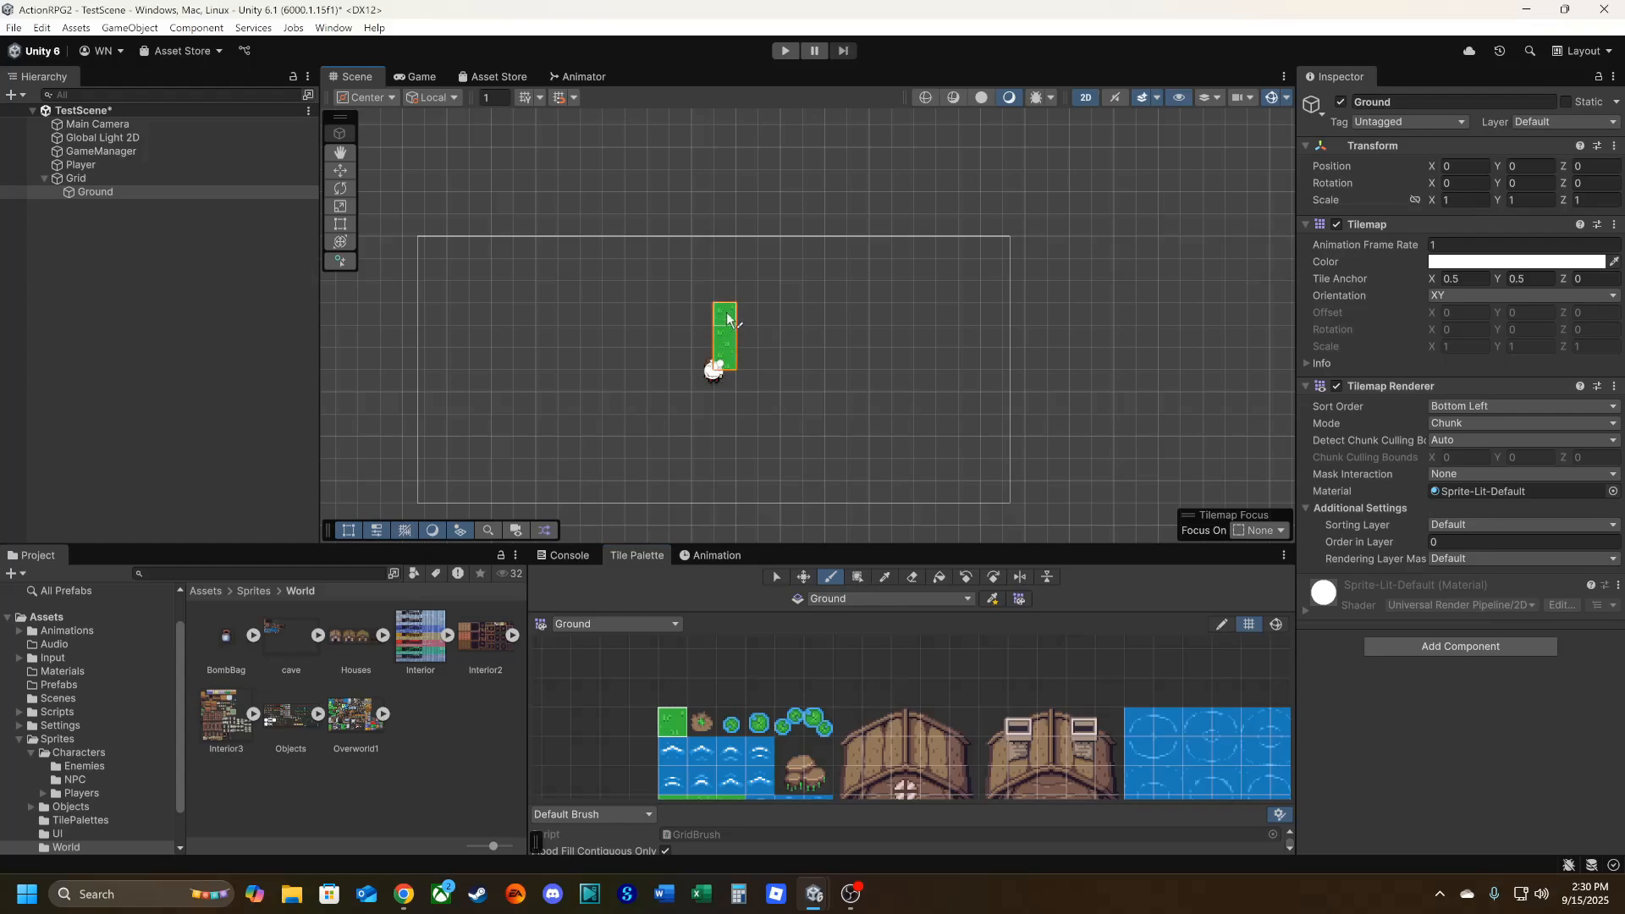
left_click_drag(728, 314, 724, 122)
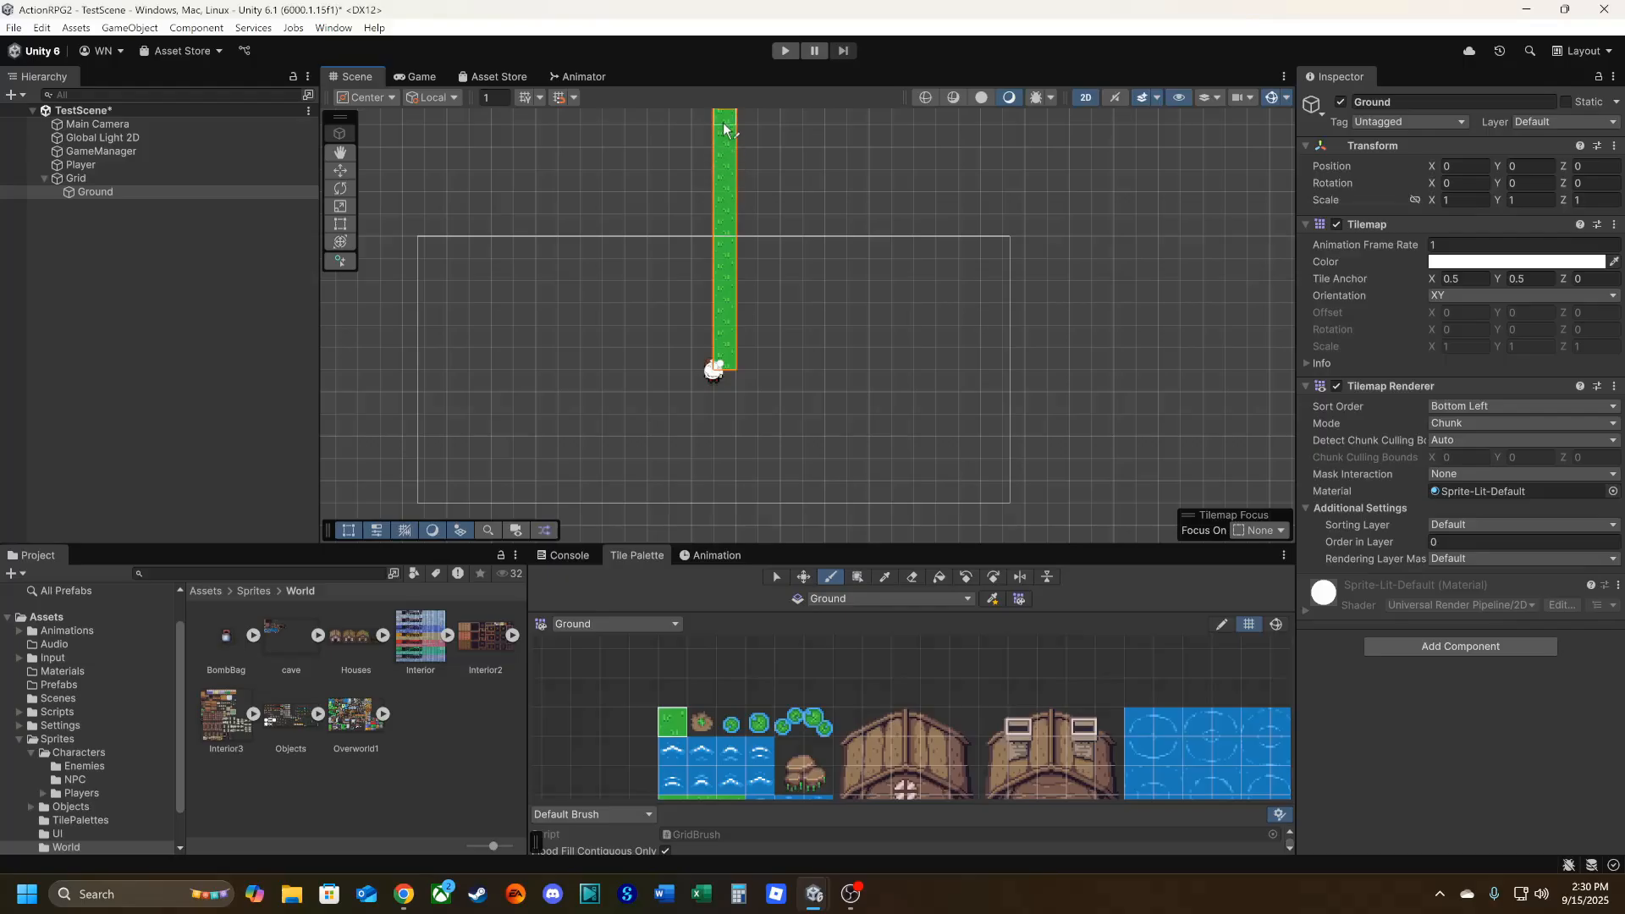
middle_click_drag(734, 301, 728, 462)
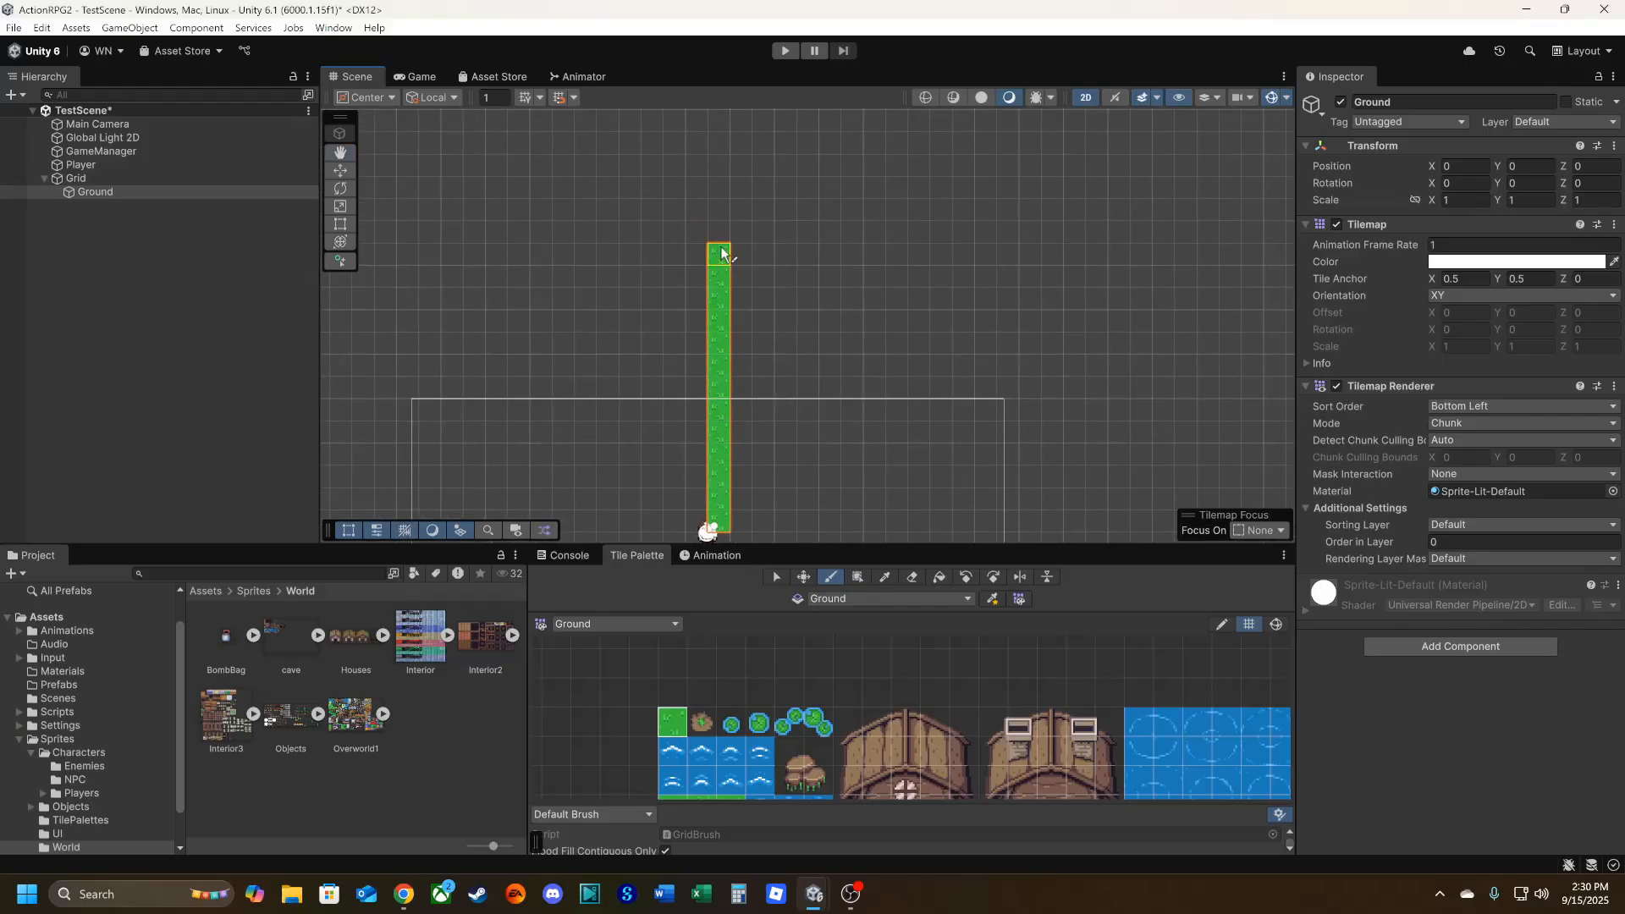
left_click_drag(724, 248, 723, 214)
middle_click_drag(818, 368, 870, 135)
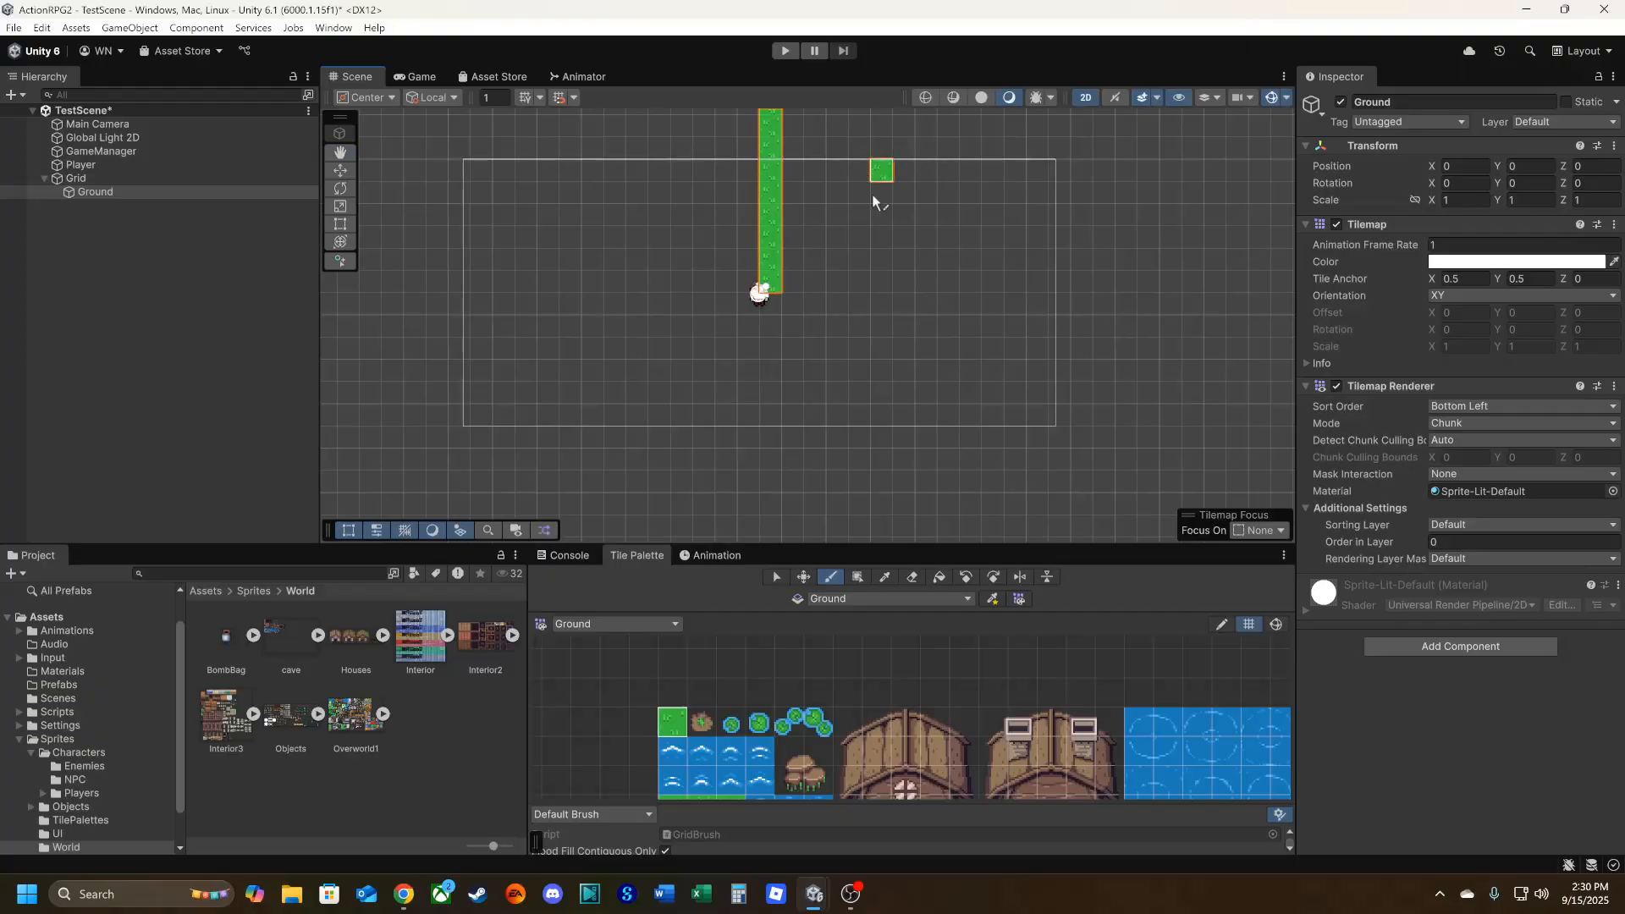
Extend the one-cell-wide grass column downward from the player past the lower edge of the camera frame.
left_click(771, 305)
left_click_drag(771, 331, 773, 535)
middle_click_drag(902, 457, 962, 227)
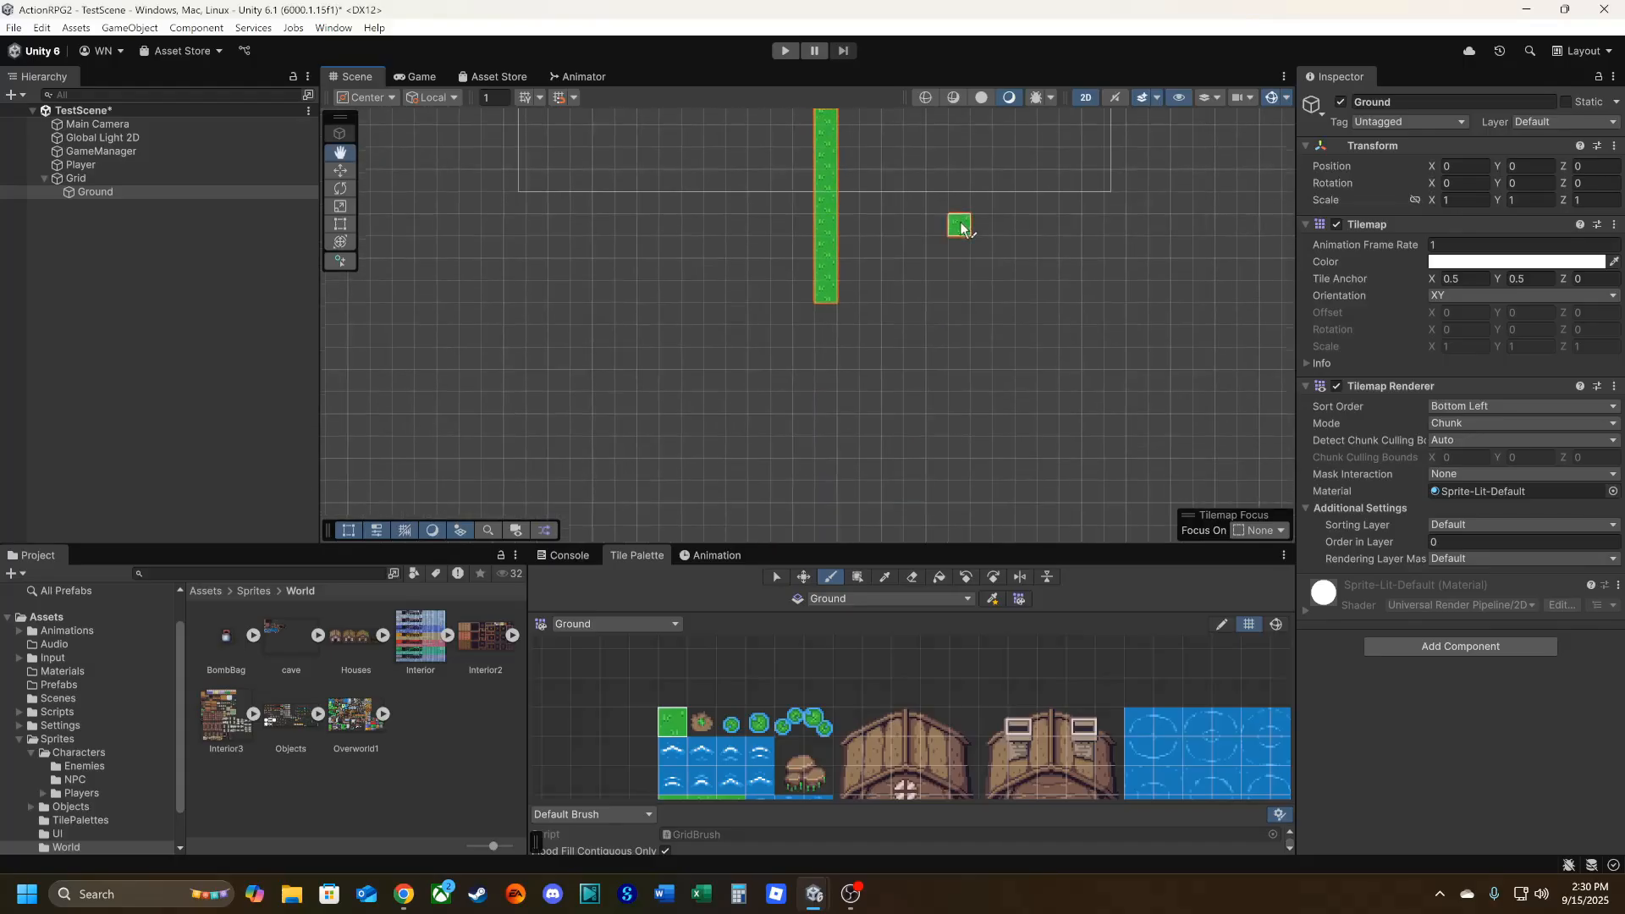
Paint a second grass column directly beside the first on its left, making a vertical strip two cells wide and about 30 cells tall.
mouse_move(826, 313)
left_mouse_down()
mouse_move(830, 372)
mouse_move(804, 281)
mouse_move(808, 193)
mouse_move(802, 295)
left_mouse_up()
middle_click_drag(834, 275, 801, 513)
left_click_drag(776, 414, 772, 175)
middle_click_drag(846, 250, 835, 454)
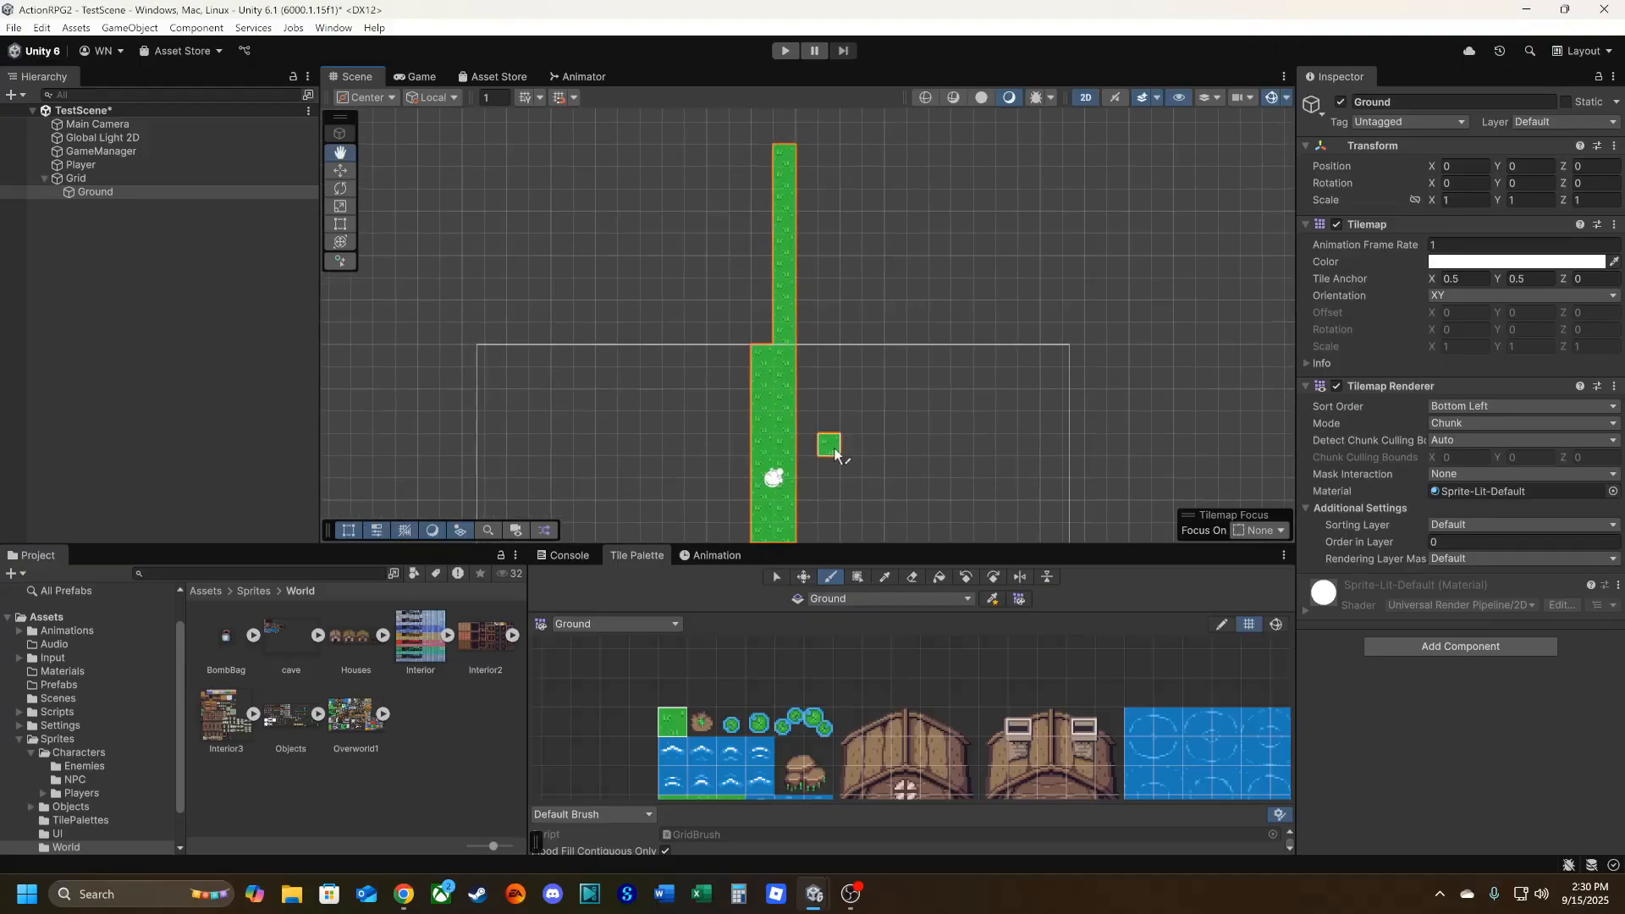
left_click_drag(762, 354, 762, 154)
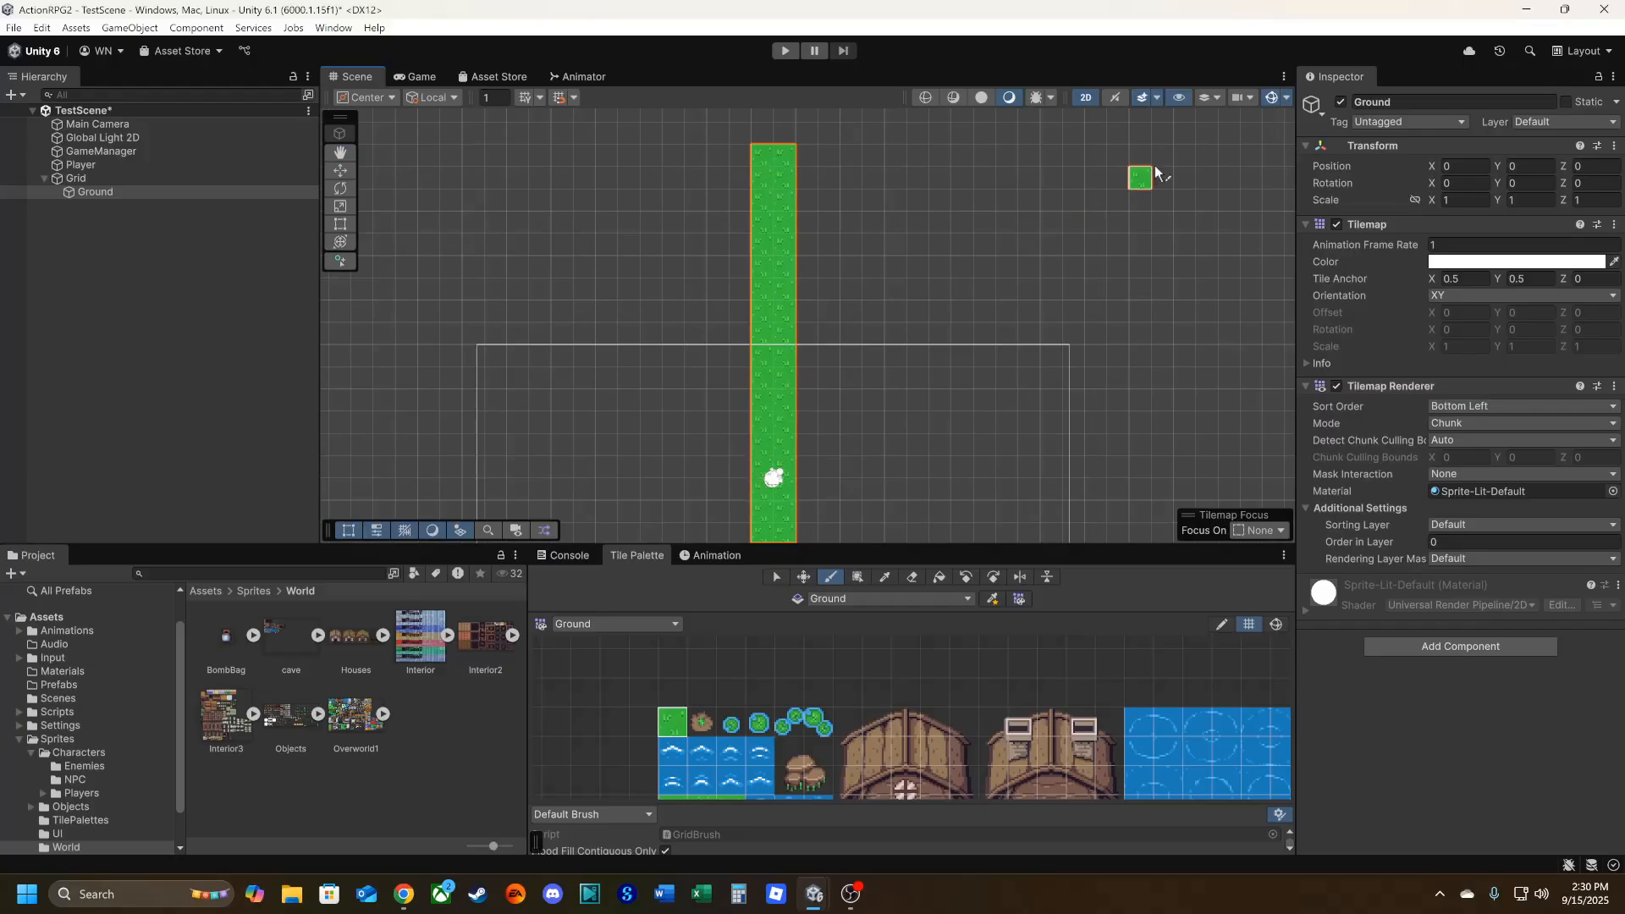
Toggle the Scene view gizmos off and back on, and check whether the player shows over the grass in the Game view.
left_click(1285, 97)
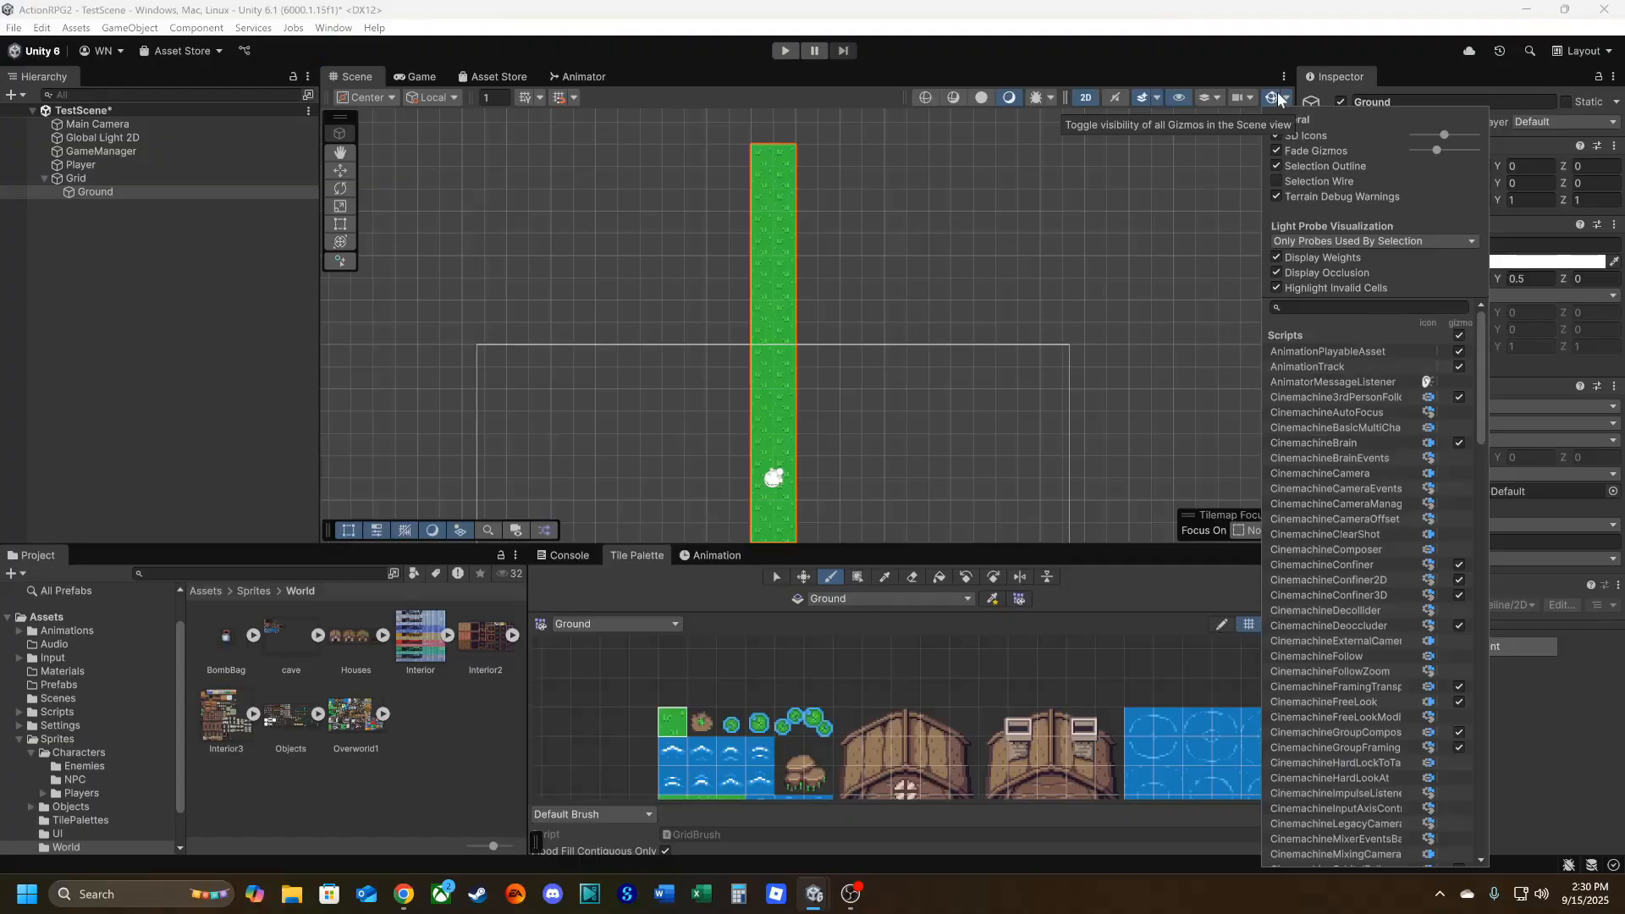
left_click(1273, 95)
left_click(1273, 95)
left_click(1273, 95)
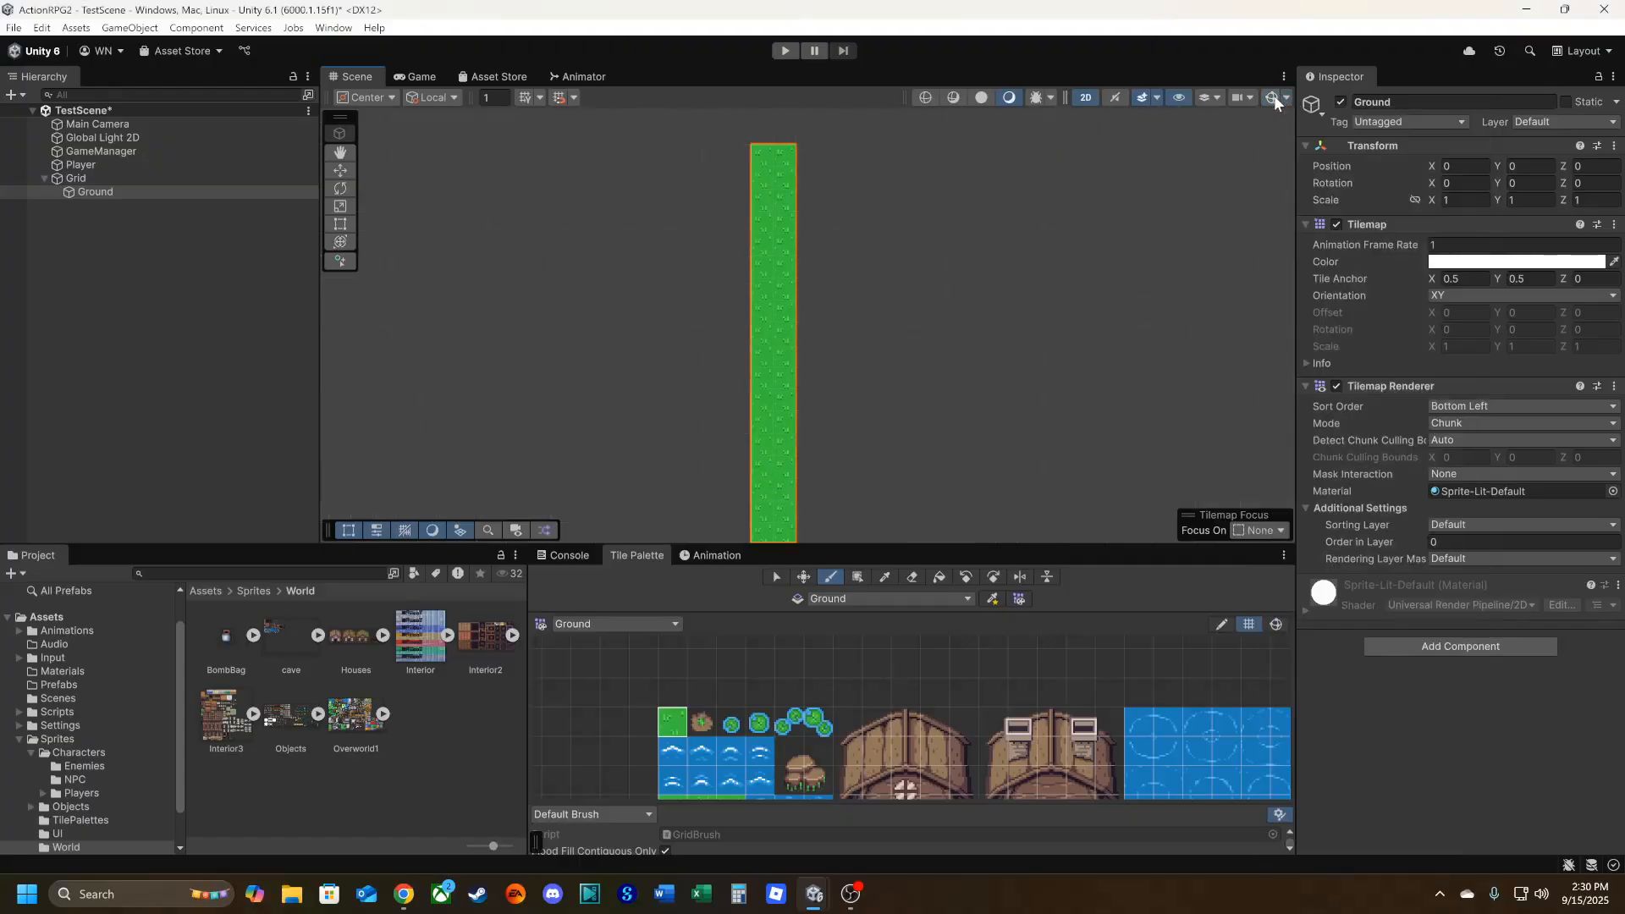
middle_click_drag(791, 486, 814, 384)
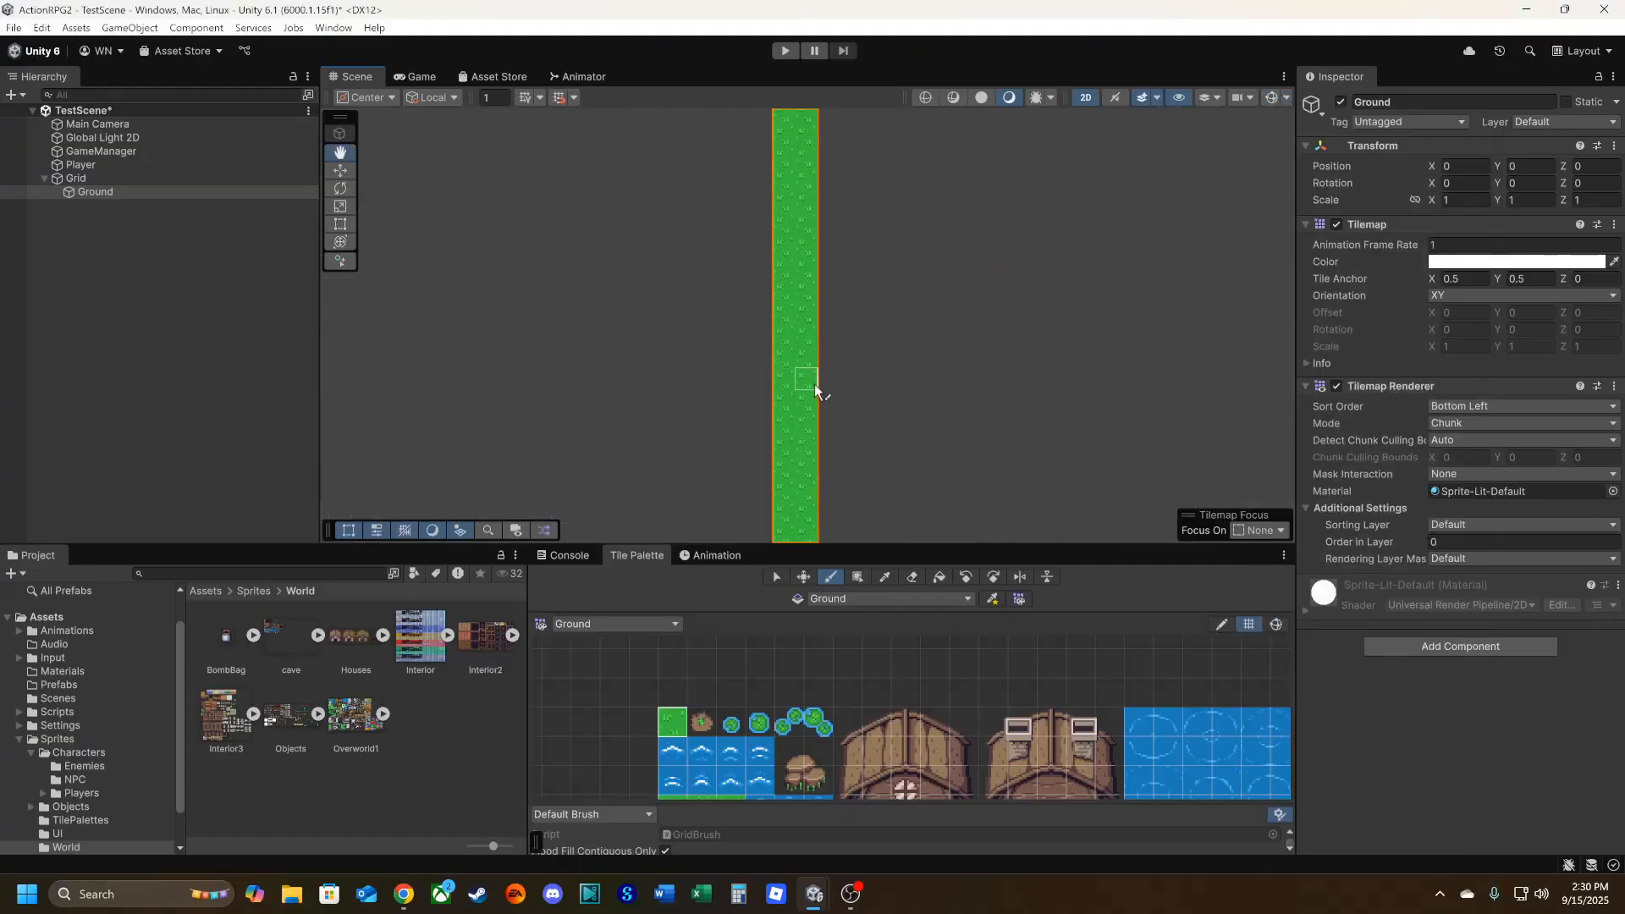
left_click(1271, 97)
left_click(420, 78)
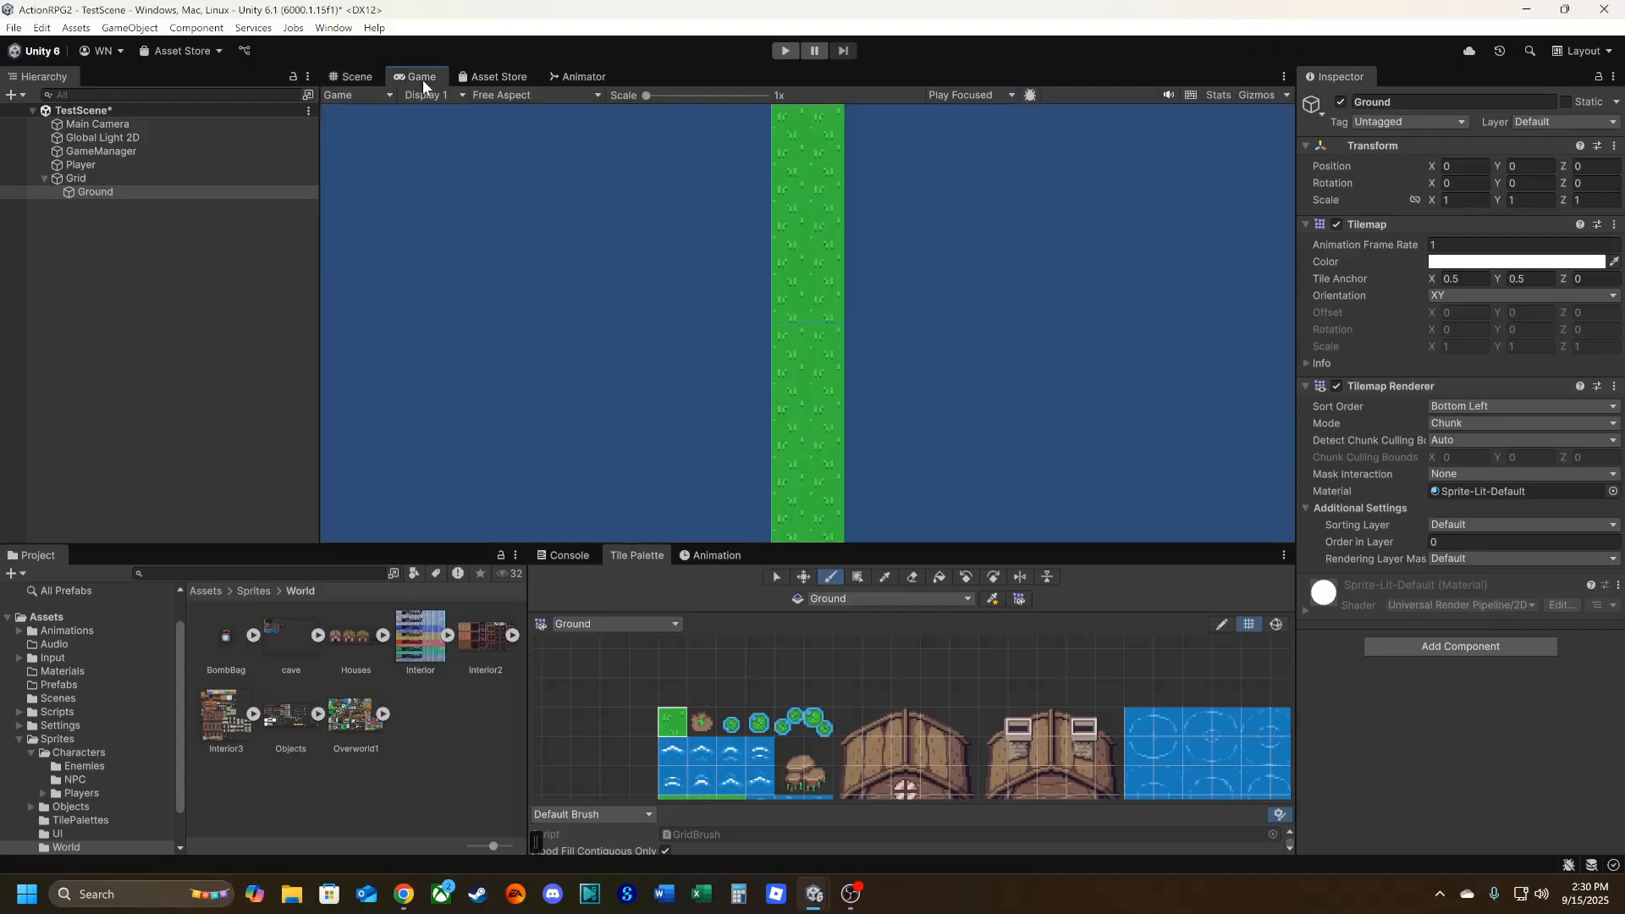
left_click(347, 77)
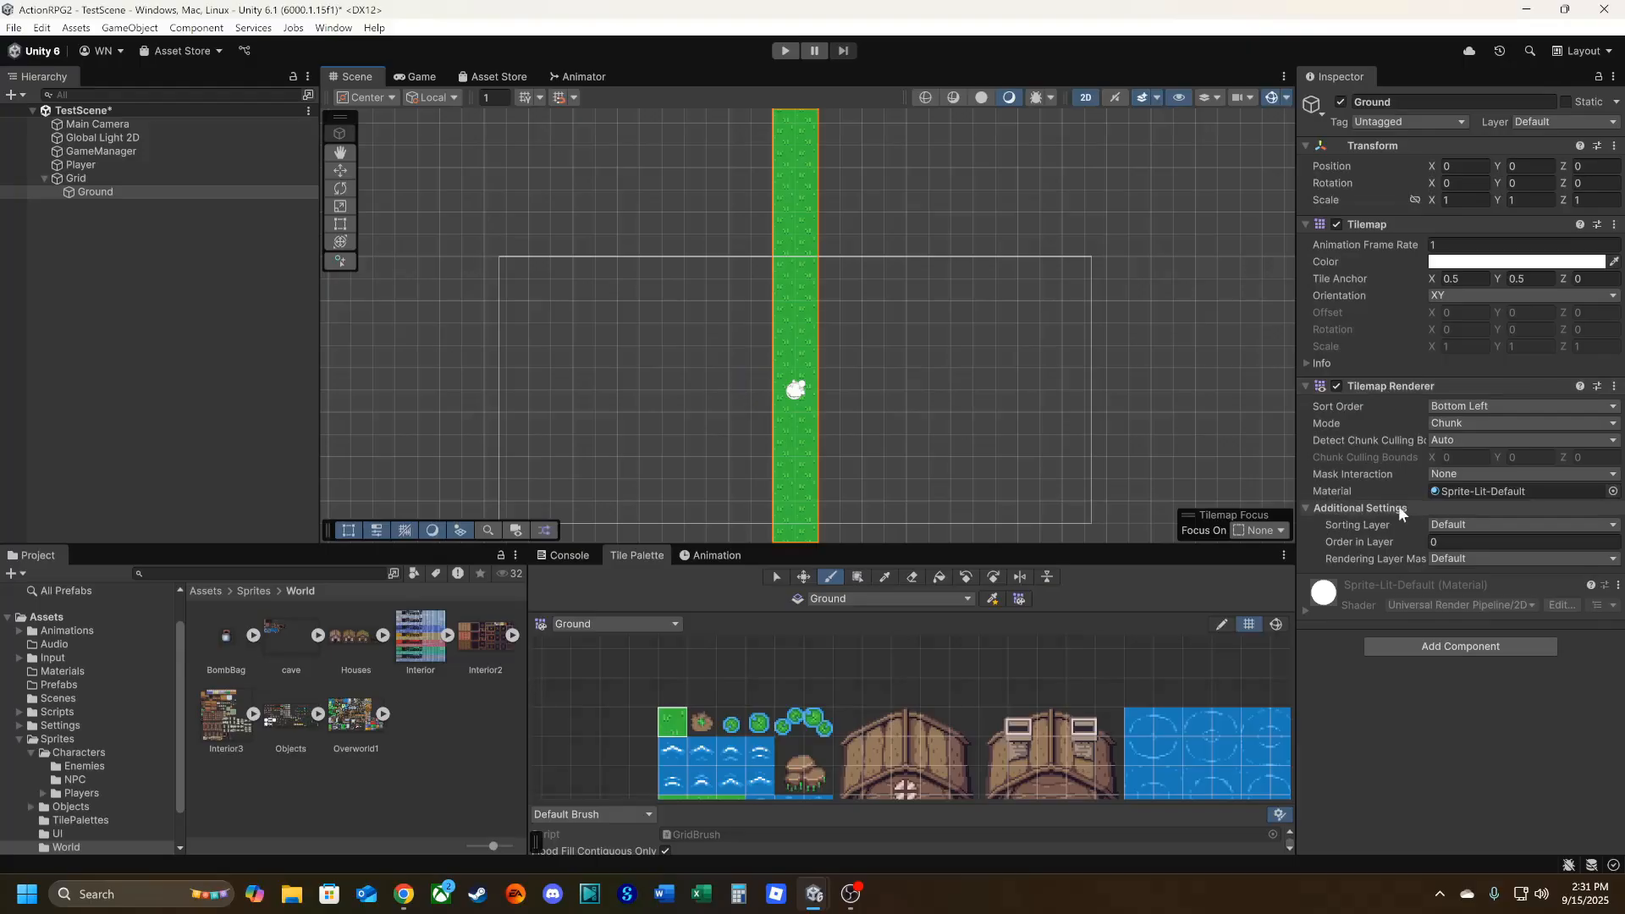
Add a new sorting layer named Ground, starting from the Ground tilemap's renderer settings.
left_click(1452, 522)
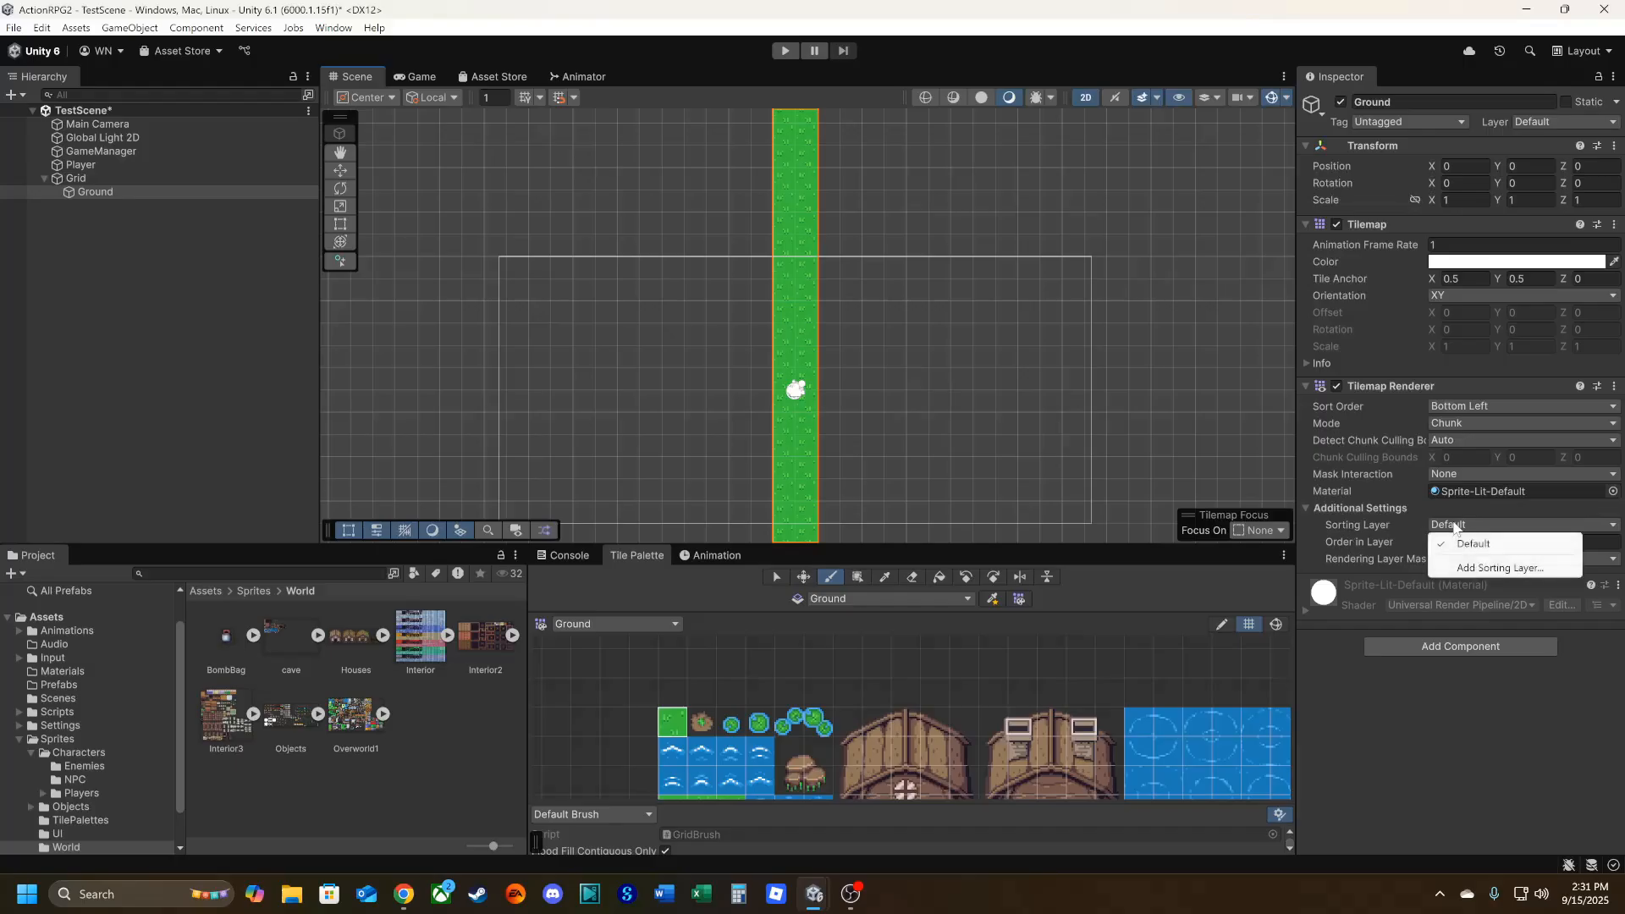
left_click(1489, 568)
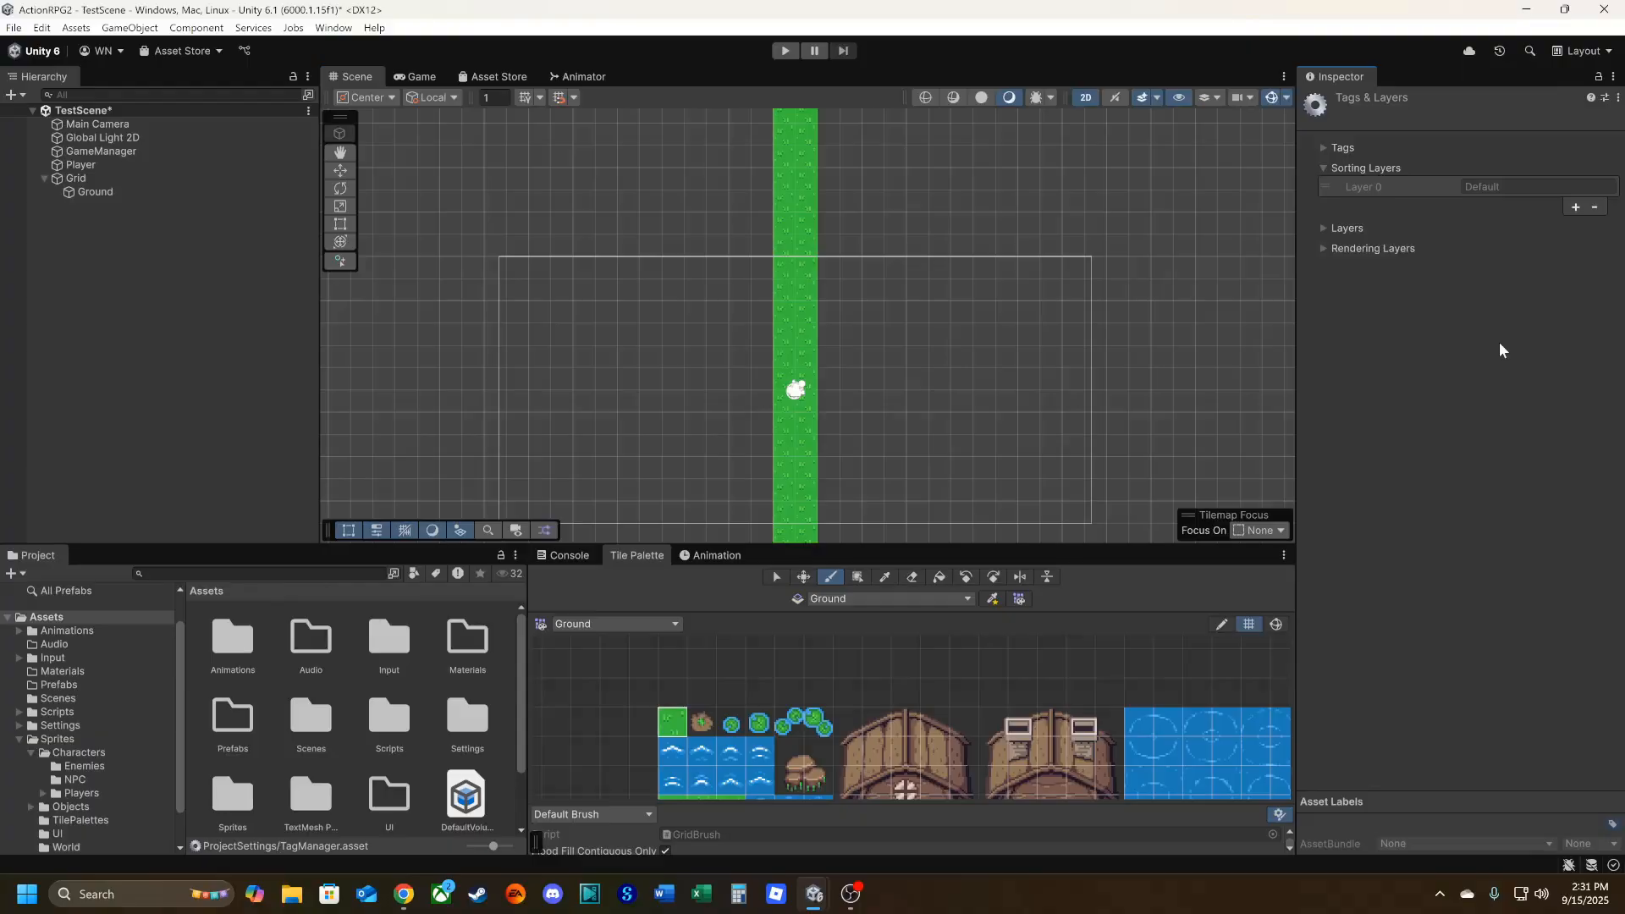
left_click(1575, 207)
left_click_drag(1523, 204, 1443, 212)
type("Ground")
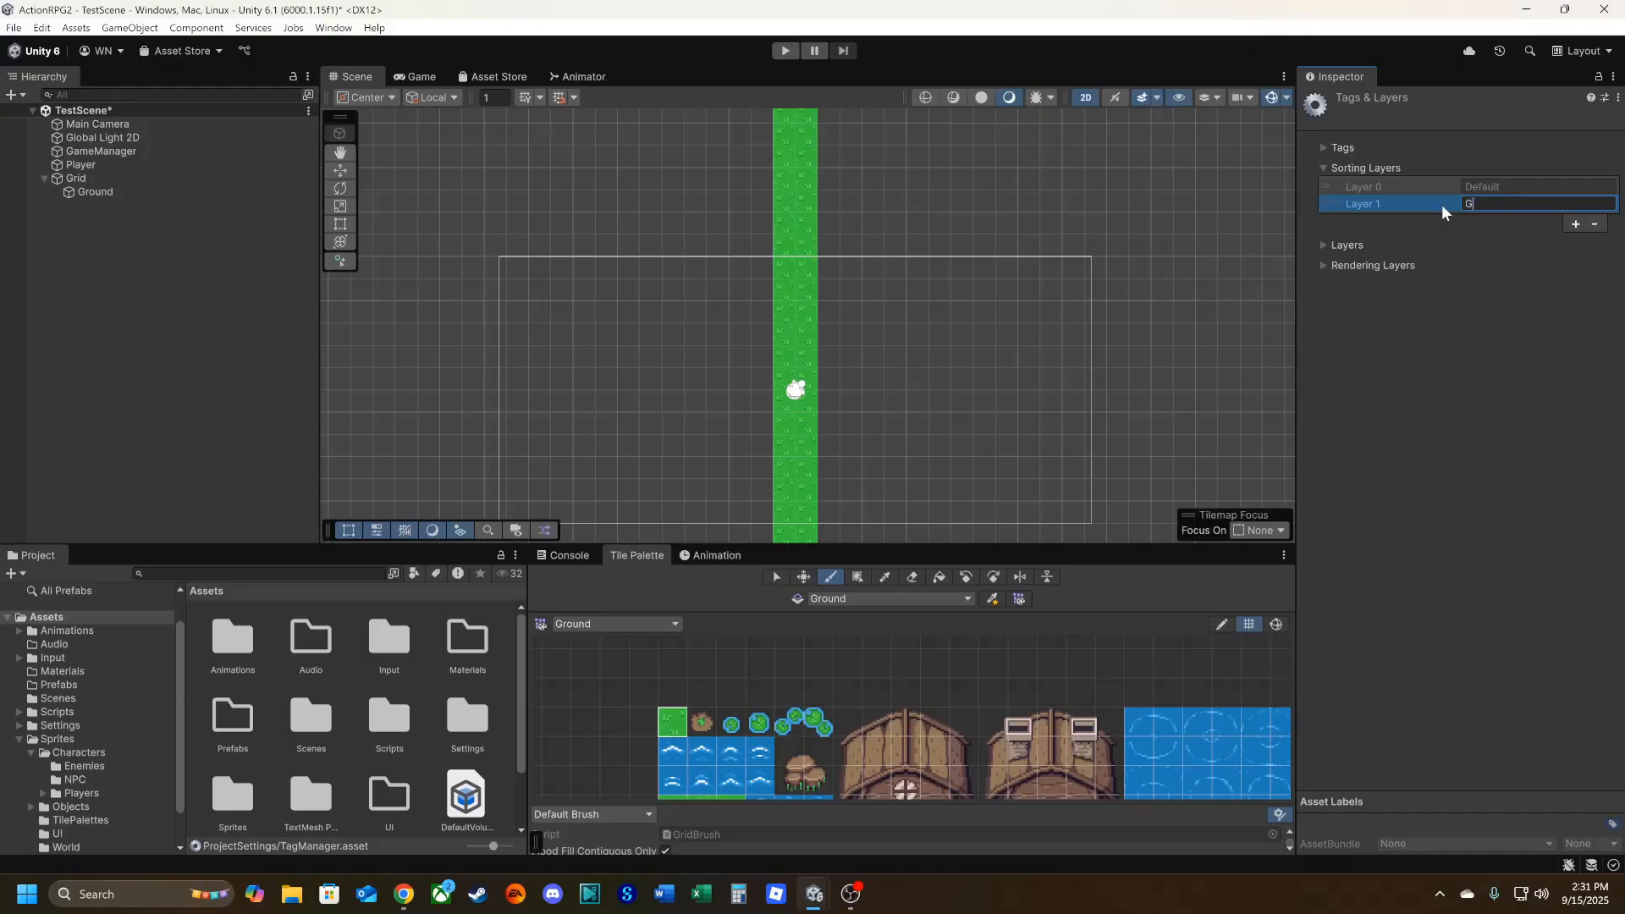
Add another sorting layer named Player below Ground in the sorting layer list.
left_click(1575, 224)
left_click_drag(1527, 221, 1463, 220)
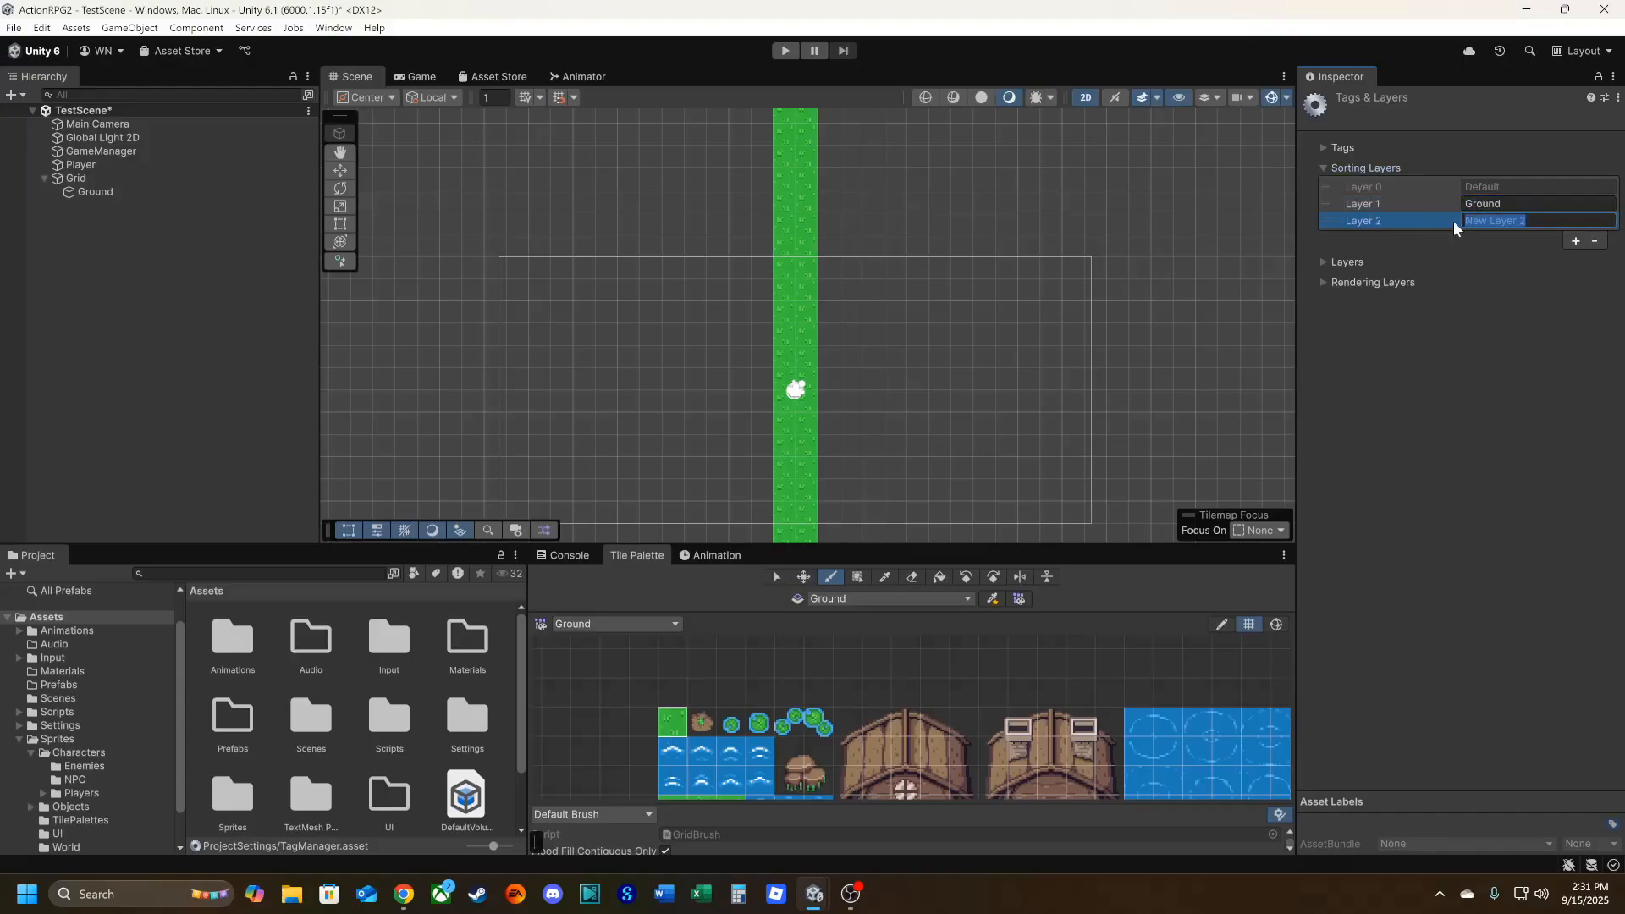
type("Player")
left_click(1468, 399)
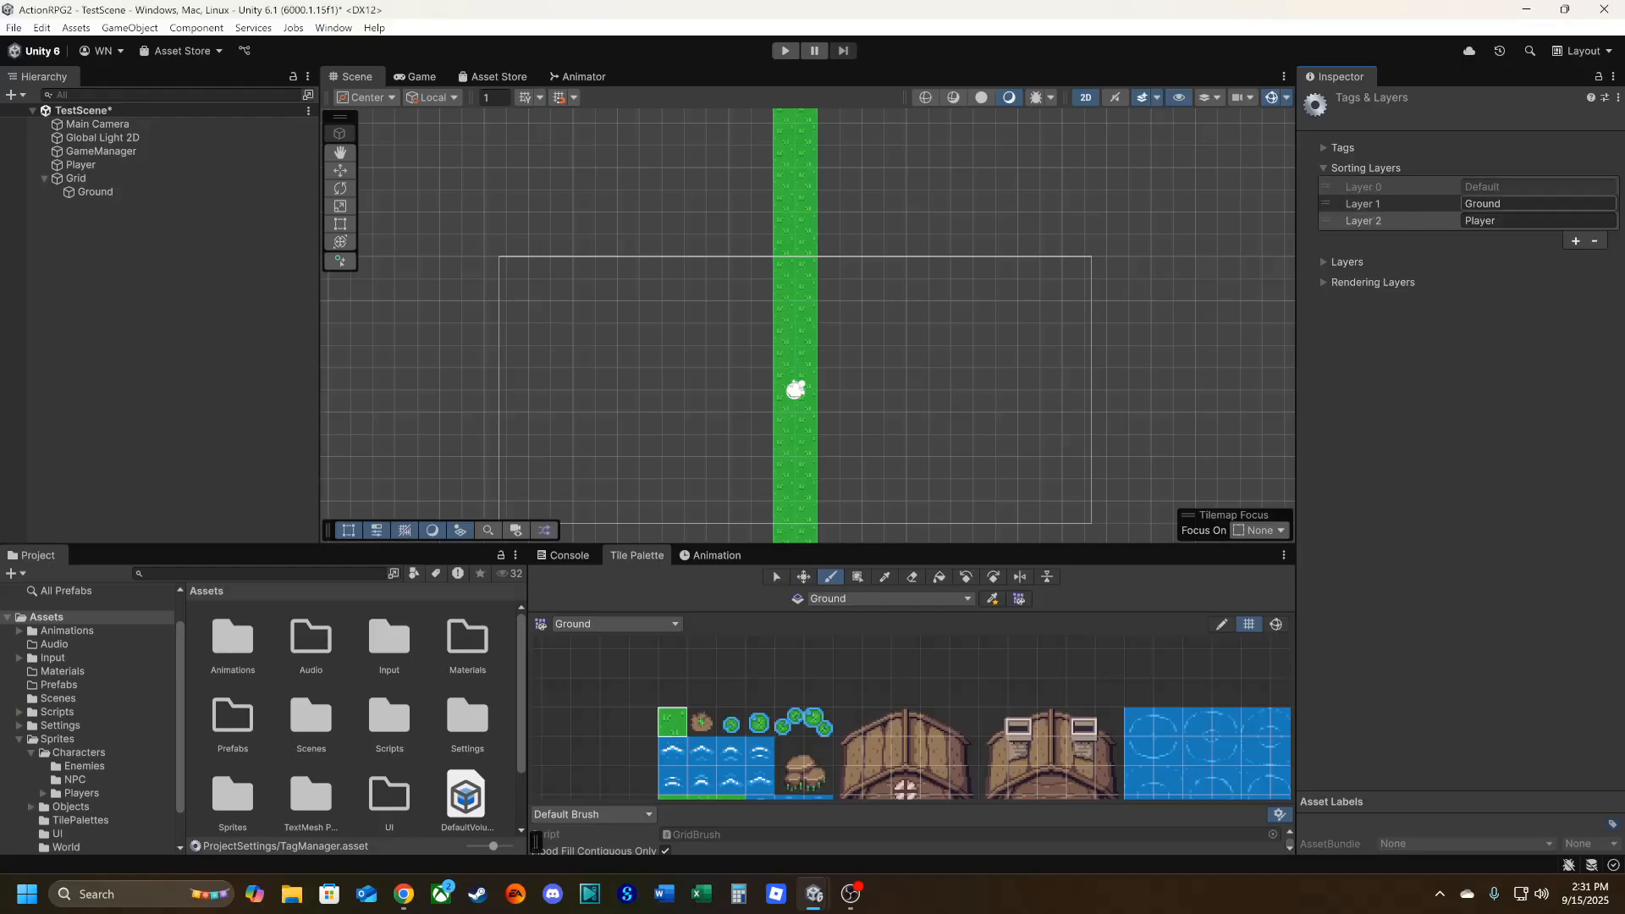
left_click(1367, 221)
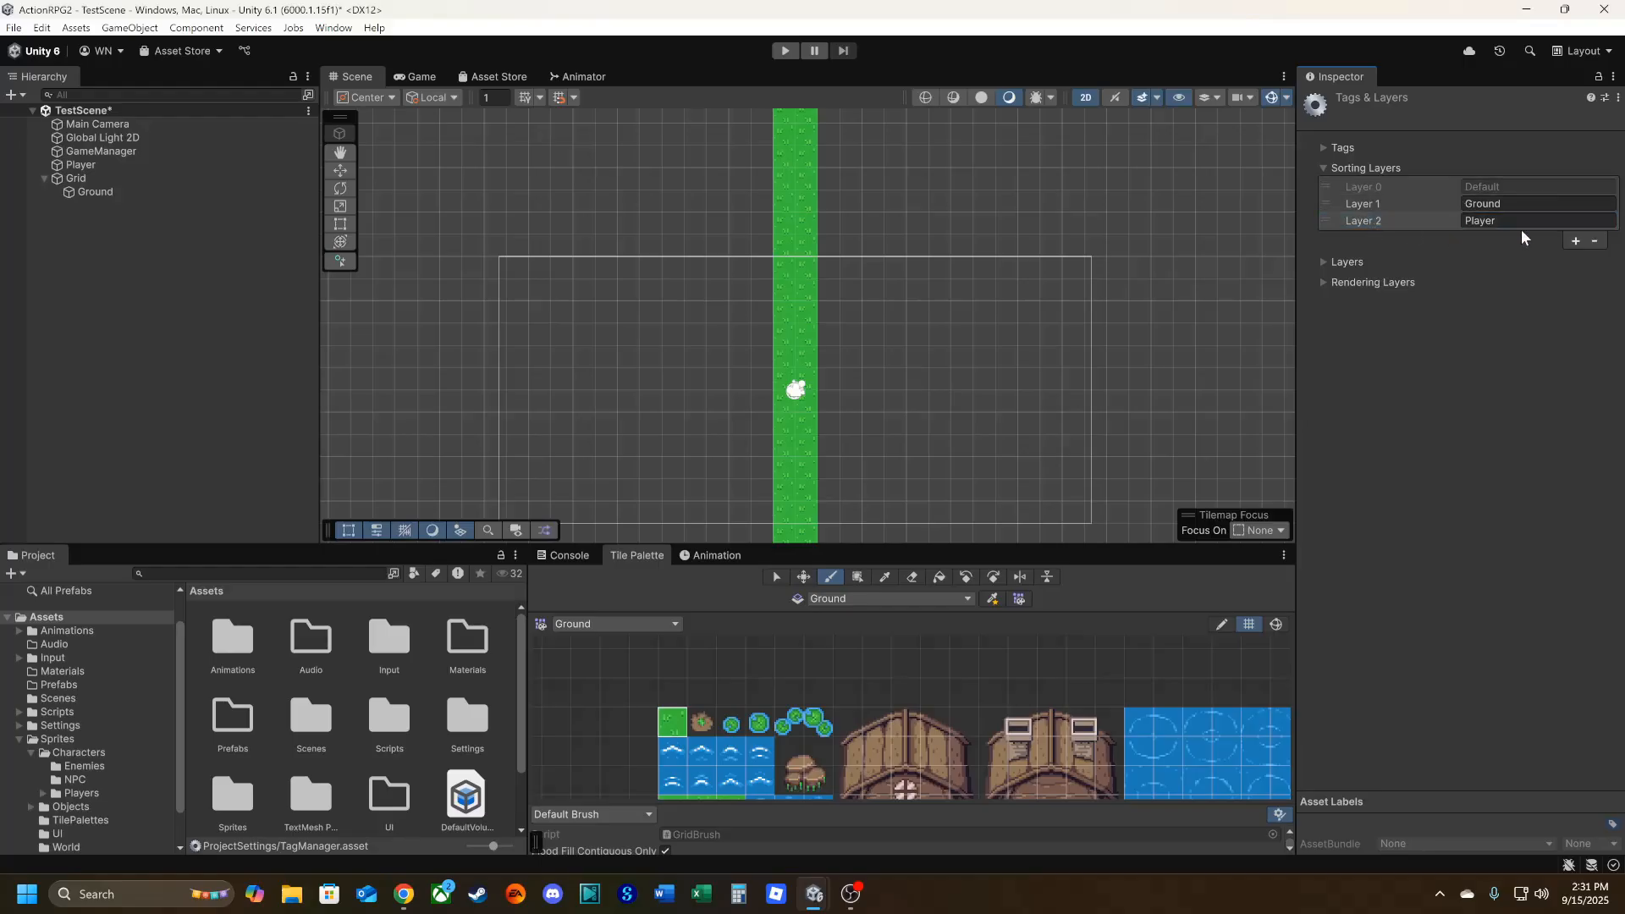
left_click(1430, 222)
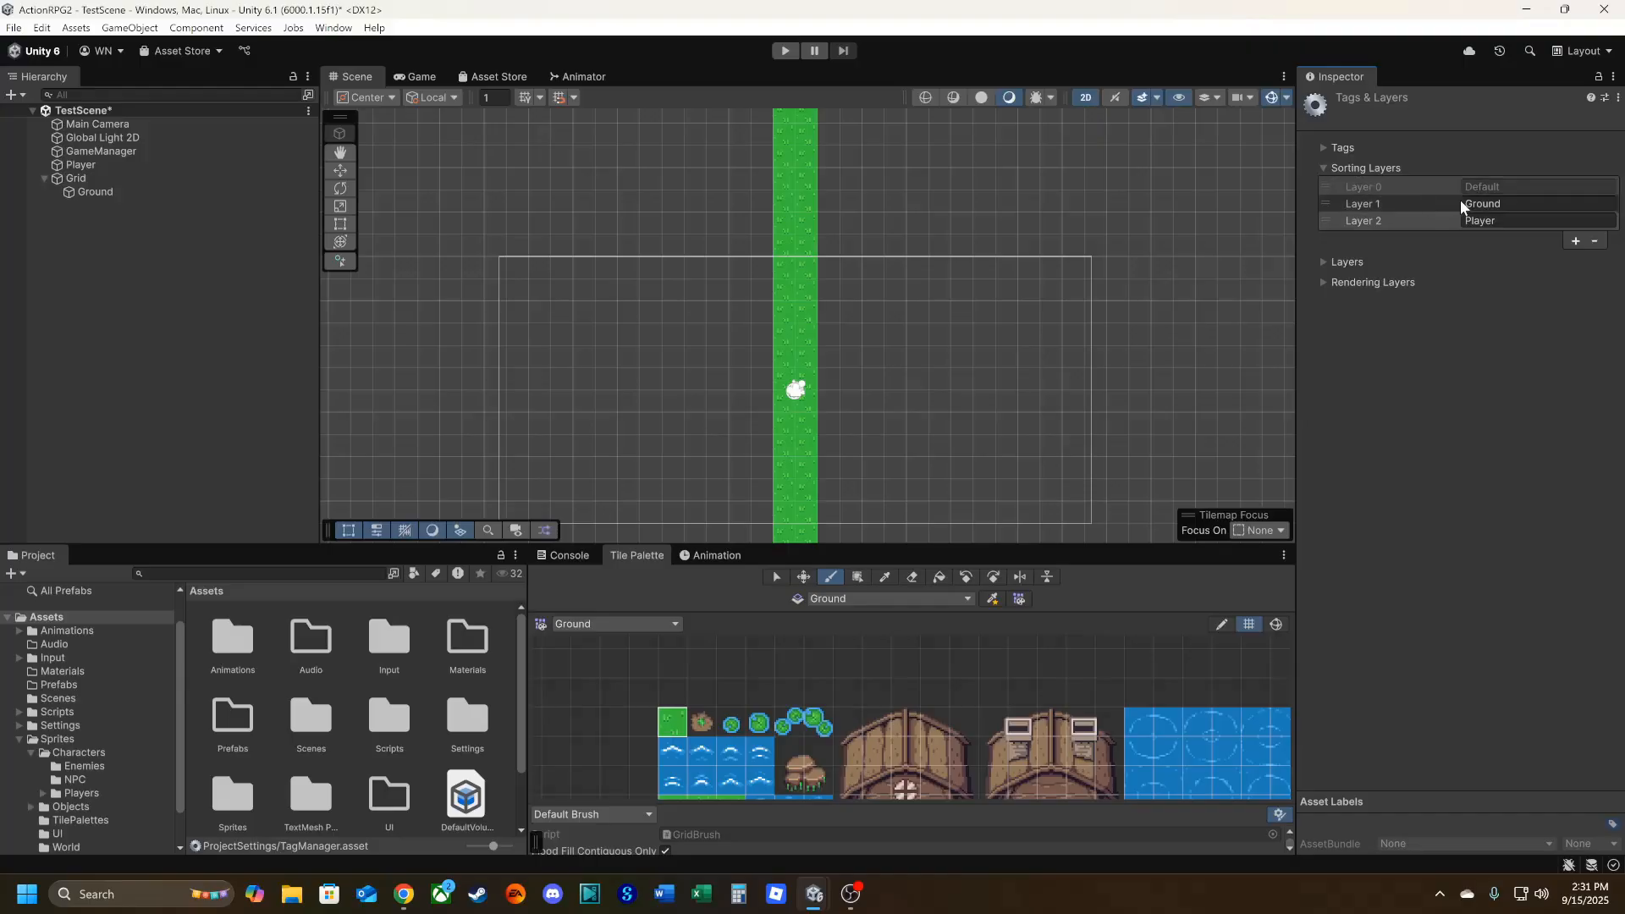
left_click(1379, 223)
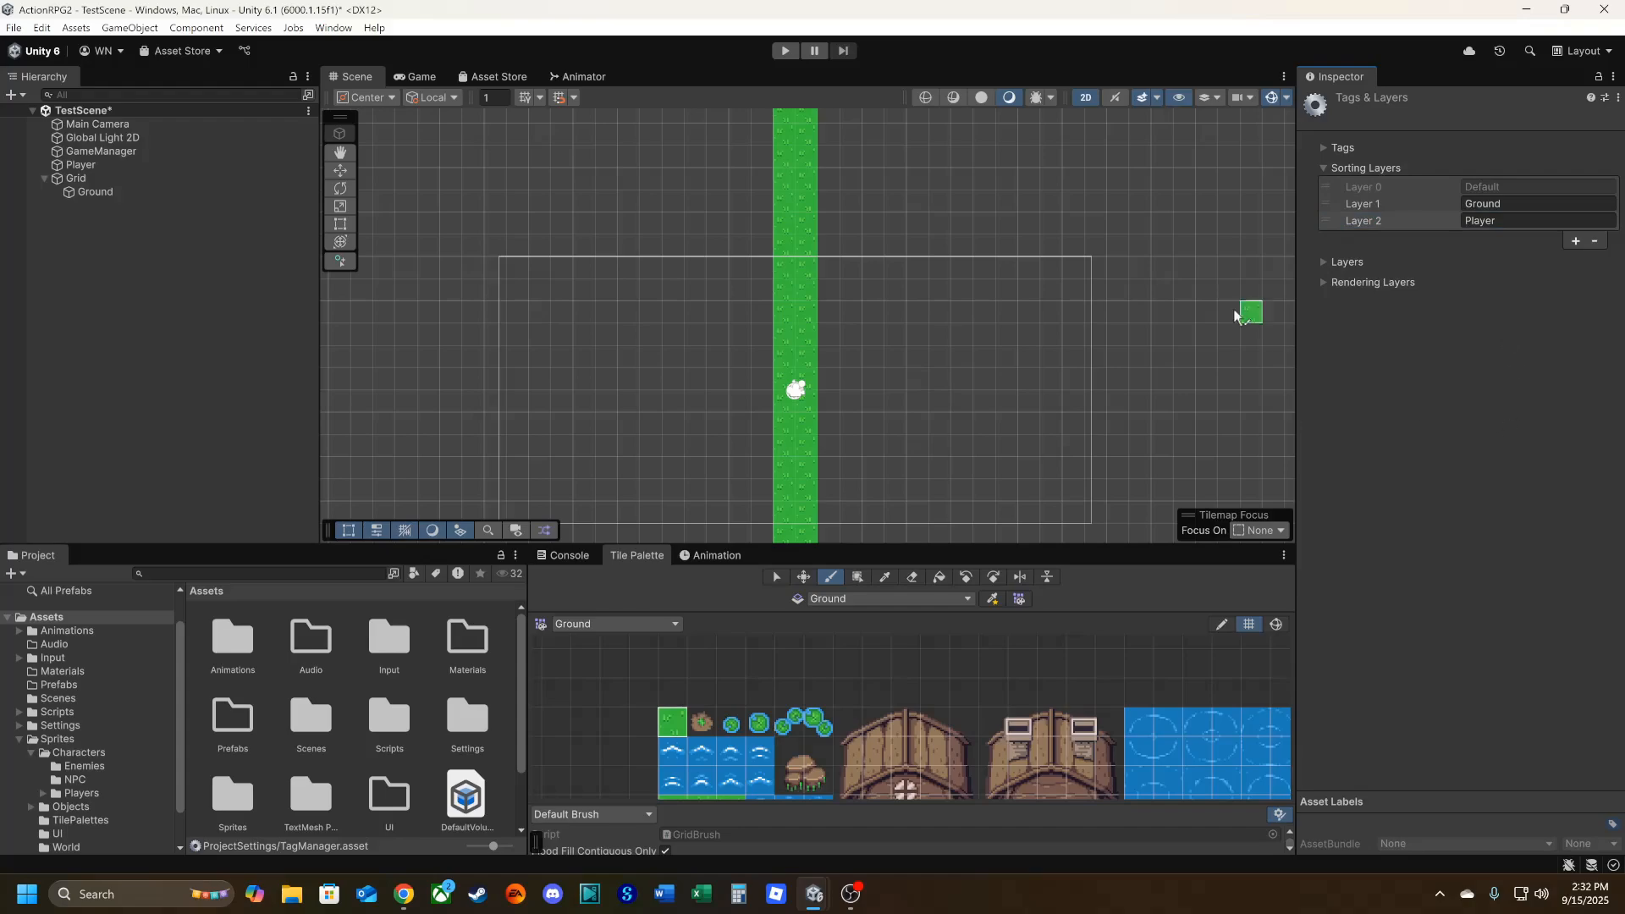
left_click(786, 312)
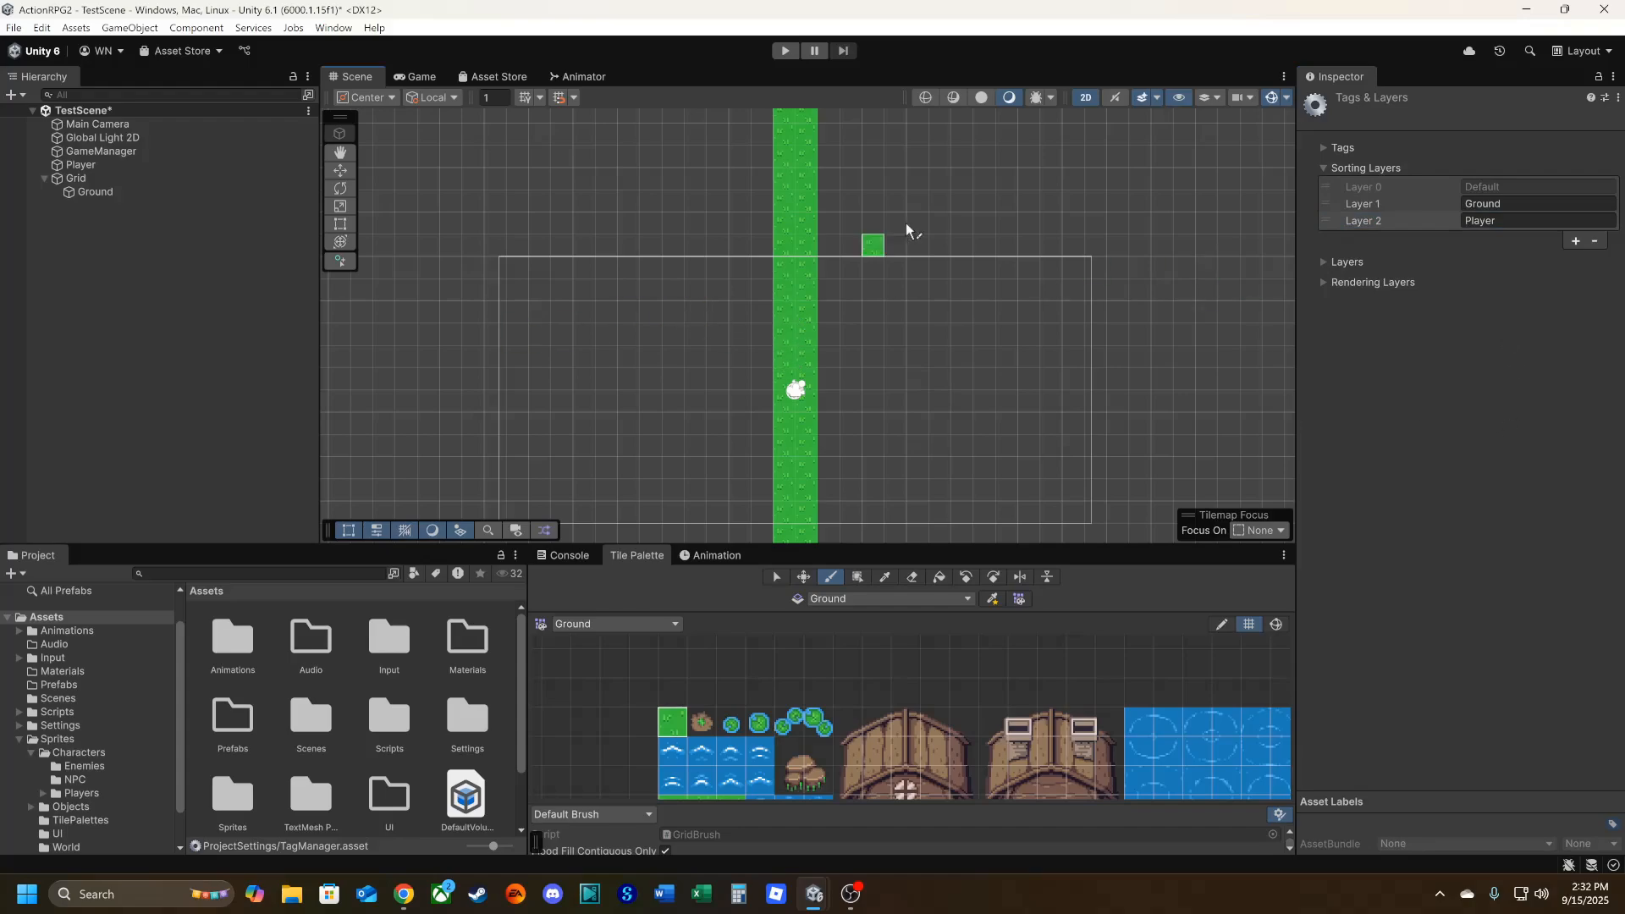
Assign the Player object's Sprite Renderer to the Player sorting layer and check the result in the Game view.
left_click(85, 166)
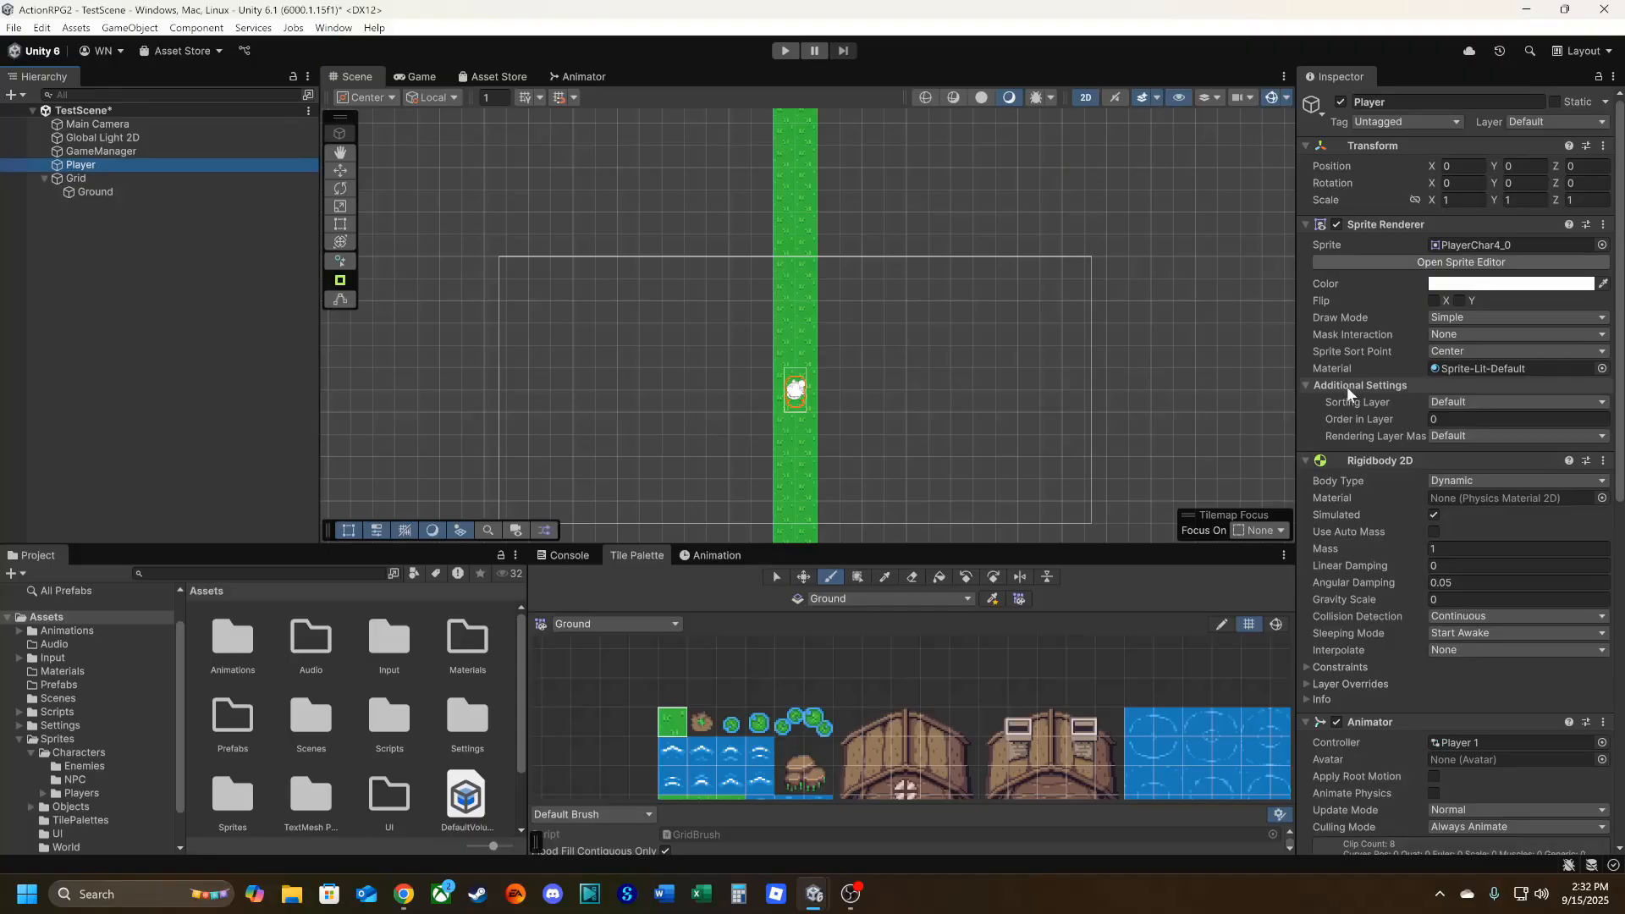
left_click(1466, 409)
left_click(1483, 462)
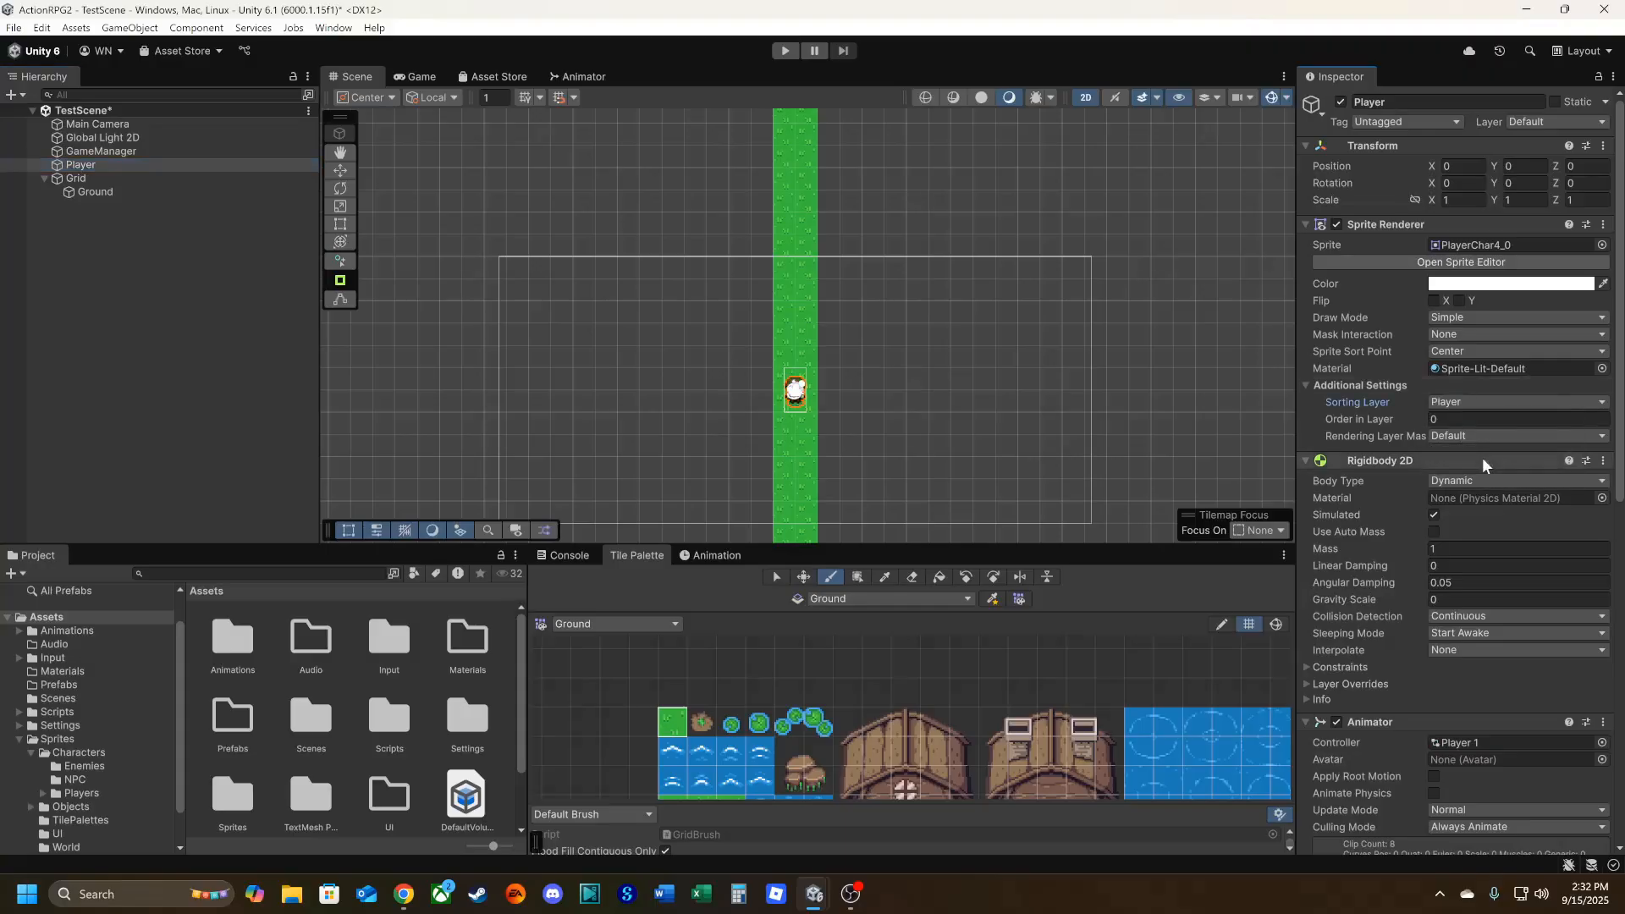
scroll(800, 431, "up", 5)
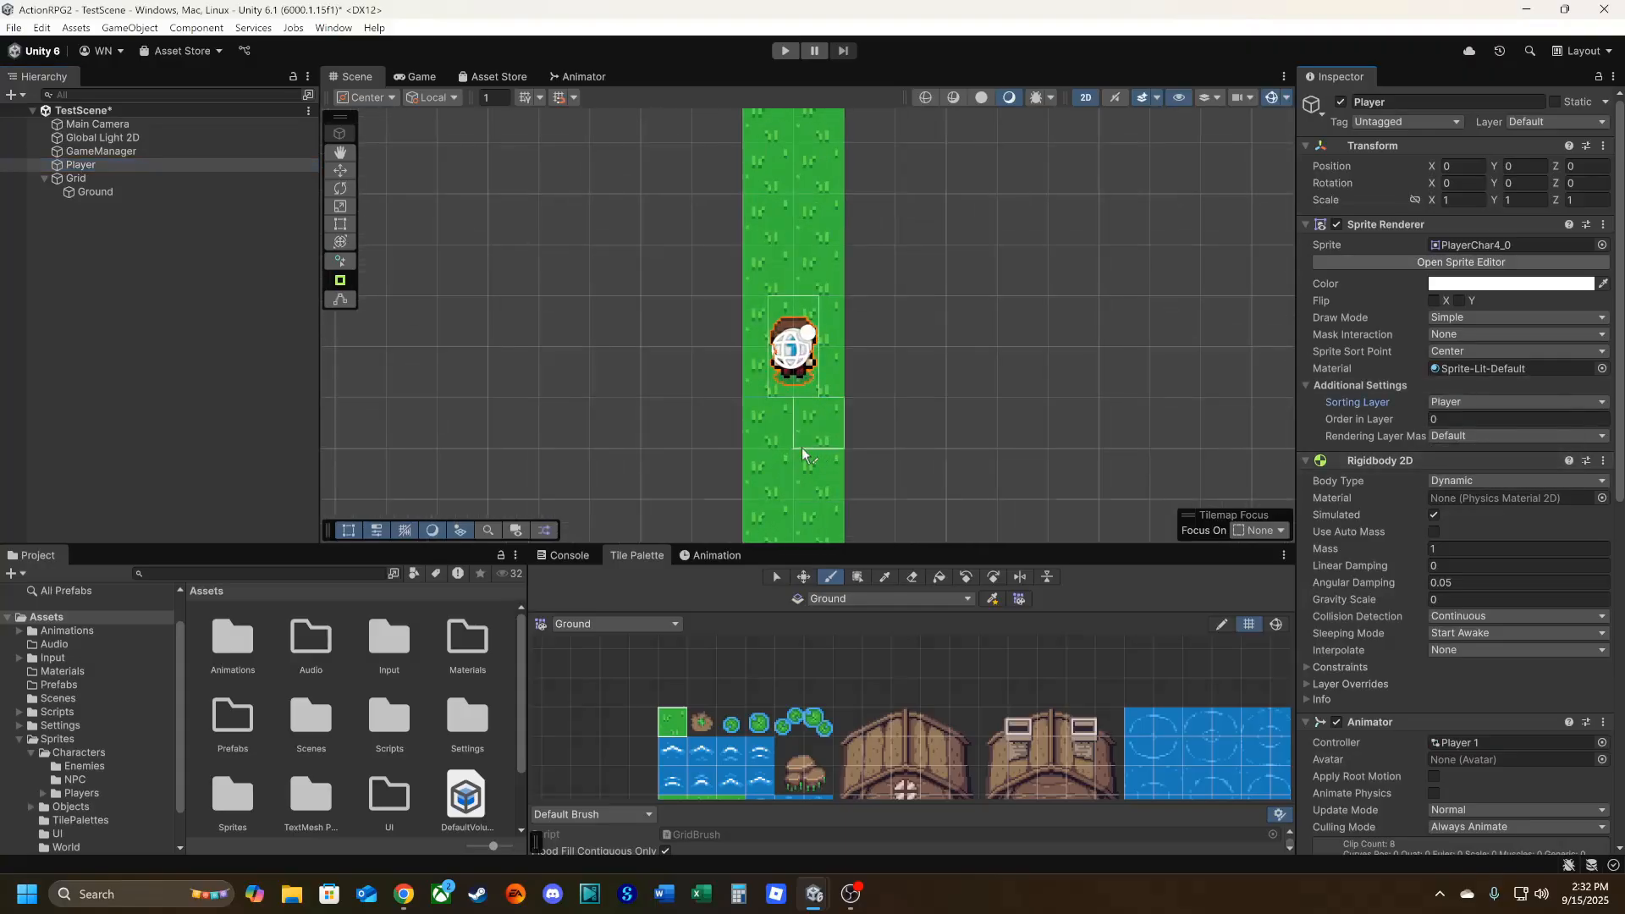
left_click(410, 80)
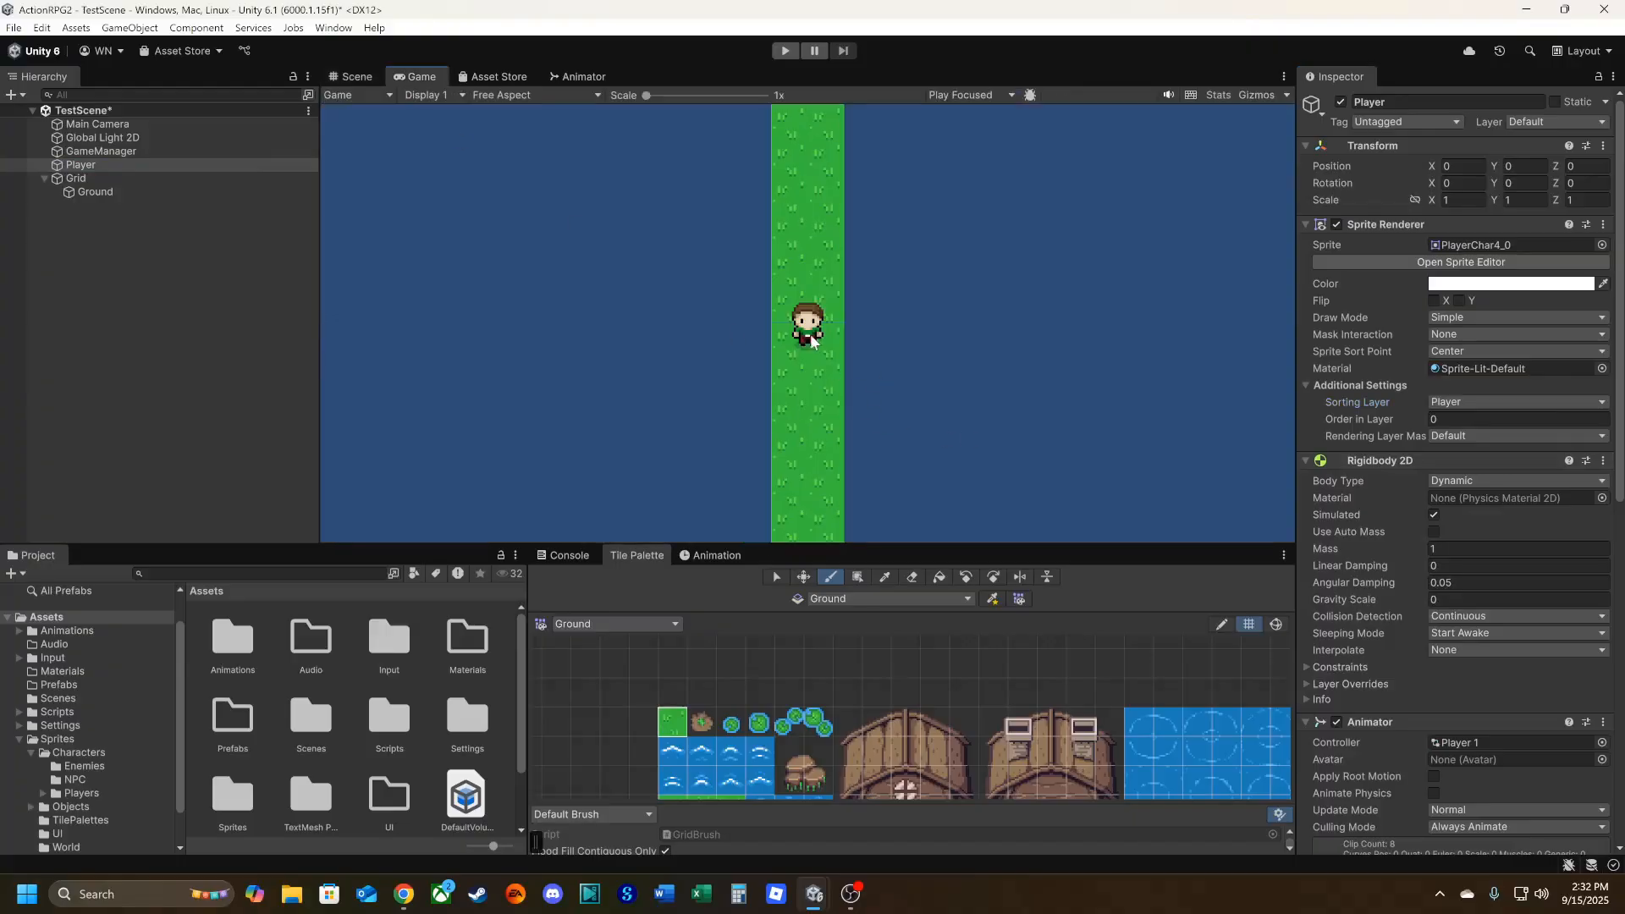
left_click(354, 76)
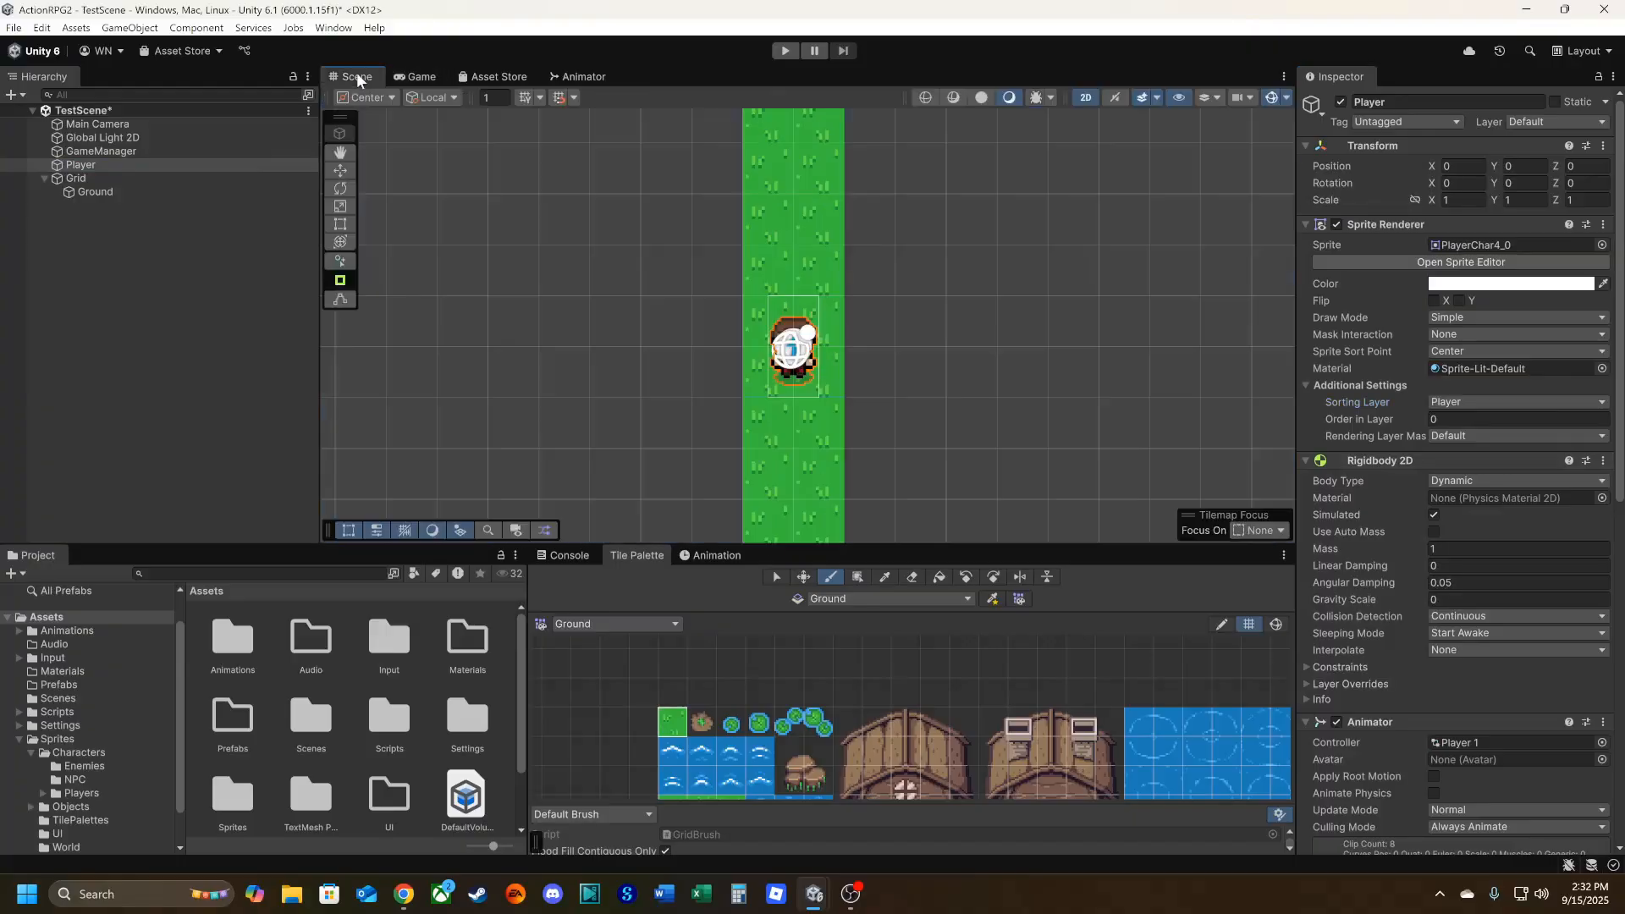
Assign the Ground tilemap's Tilemap Renderer to the Ground sorting layer.
left_click(108, 191)
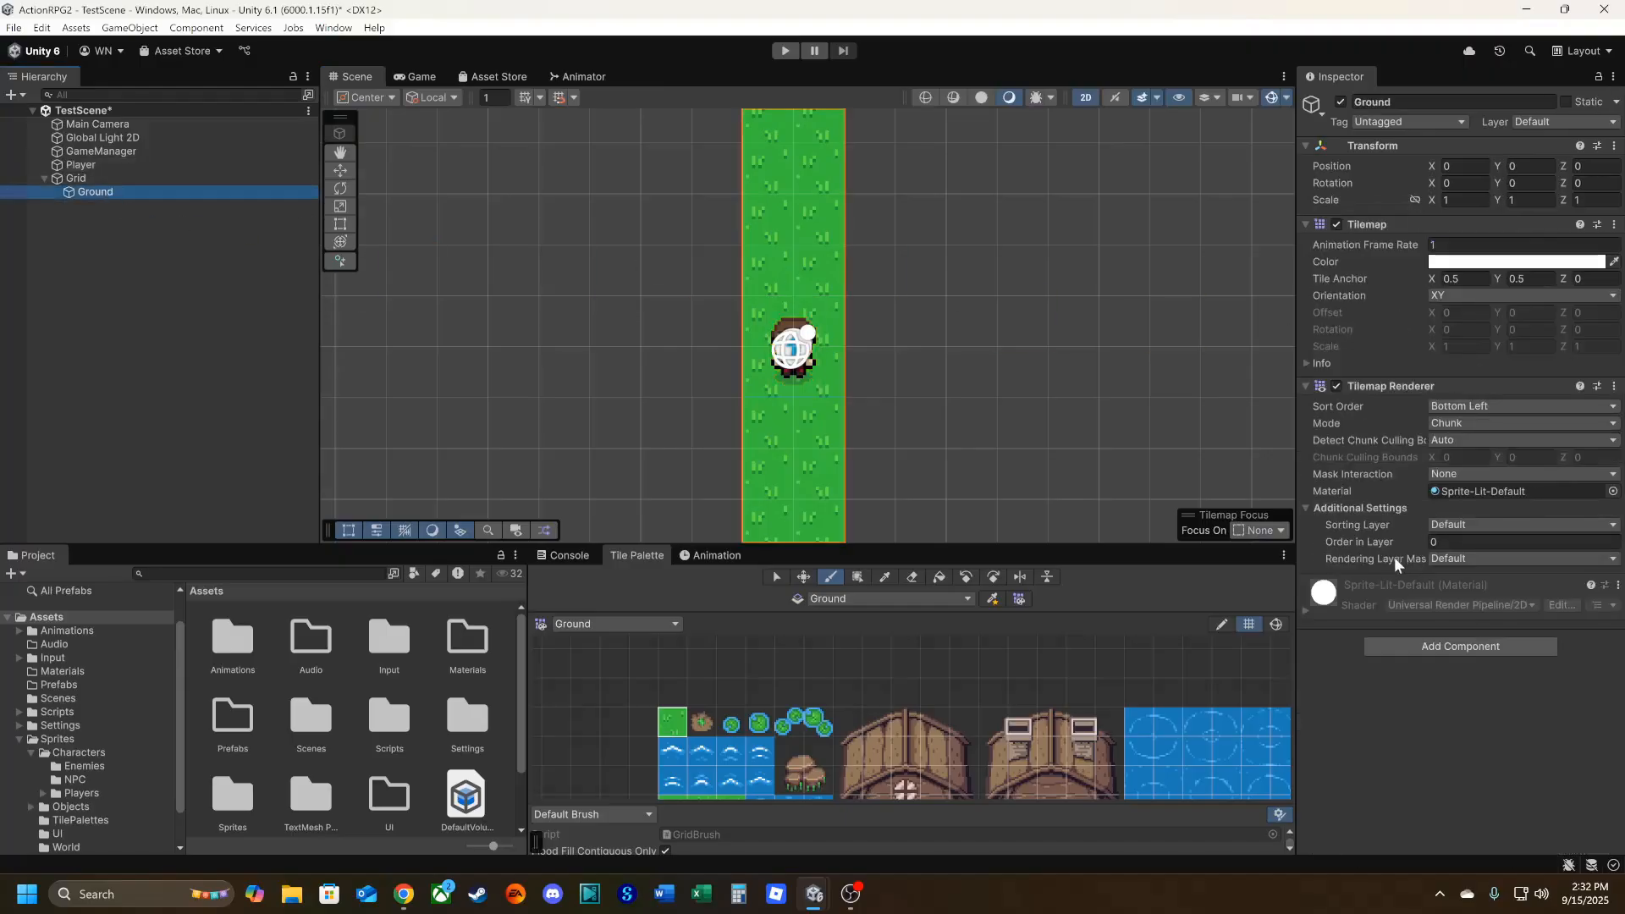
left_click(1446, 525)
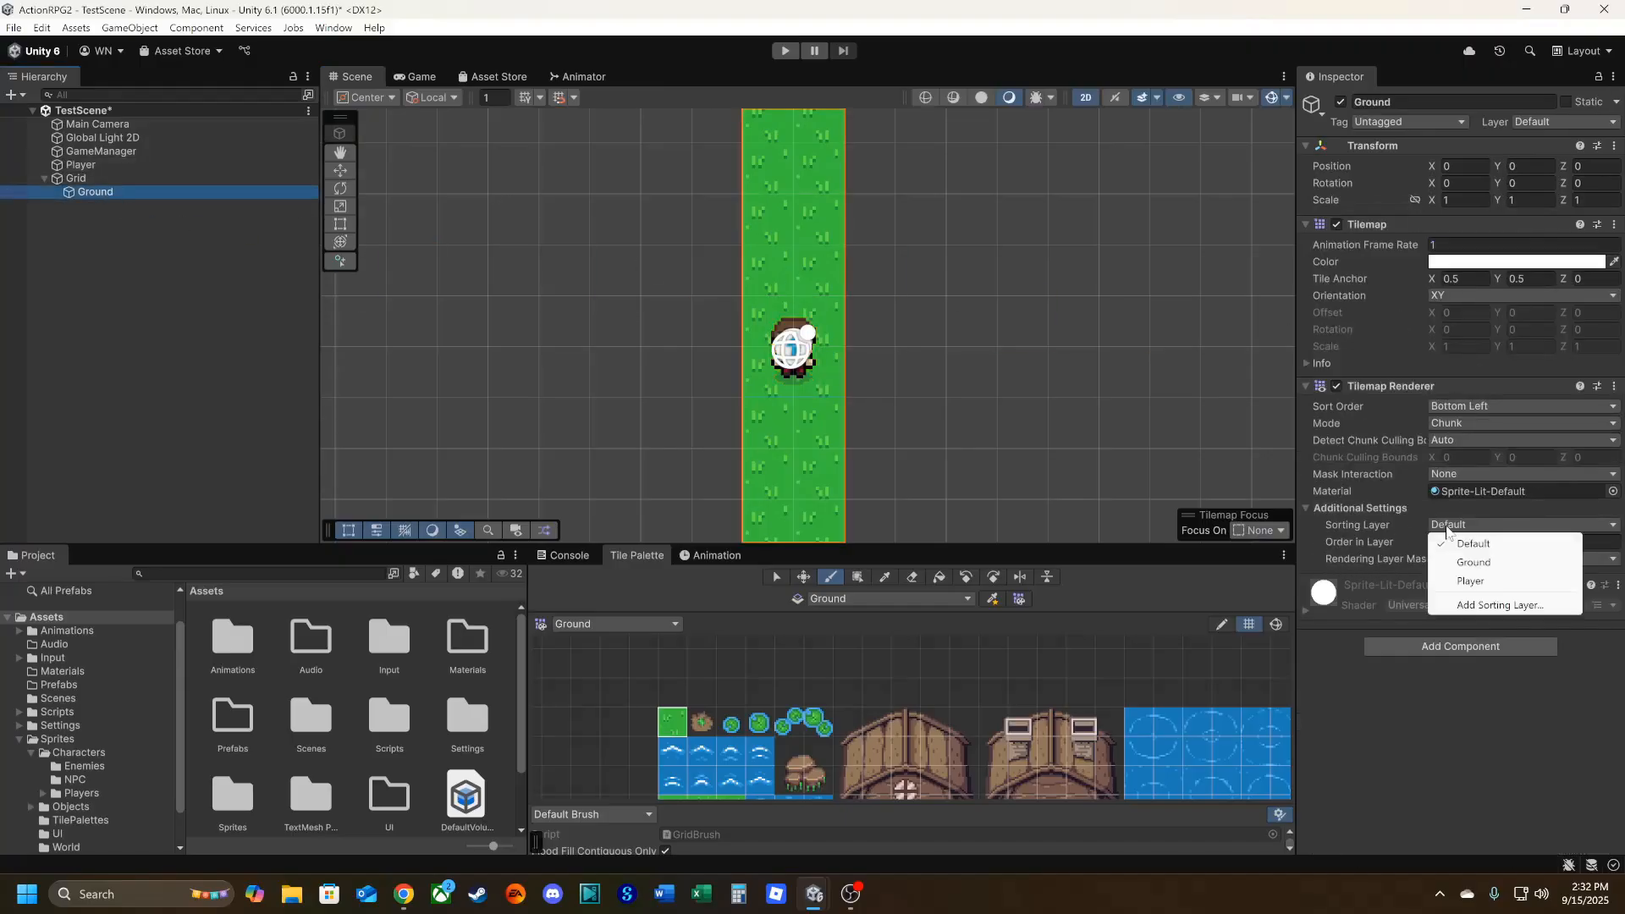
left_click(1473, 562)
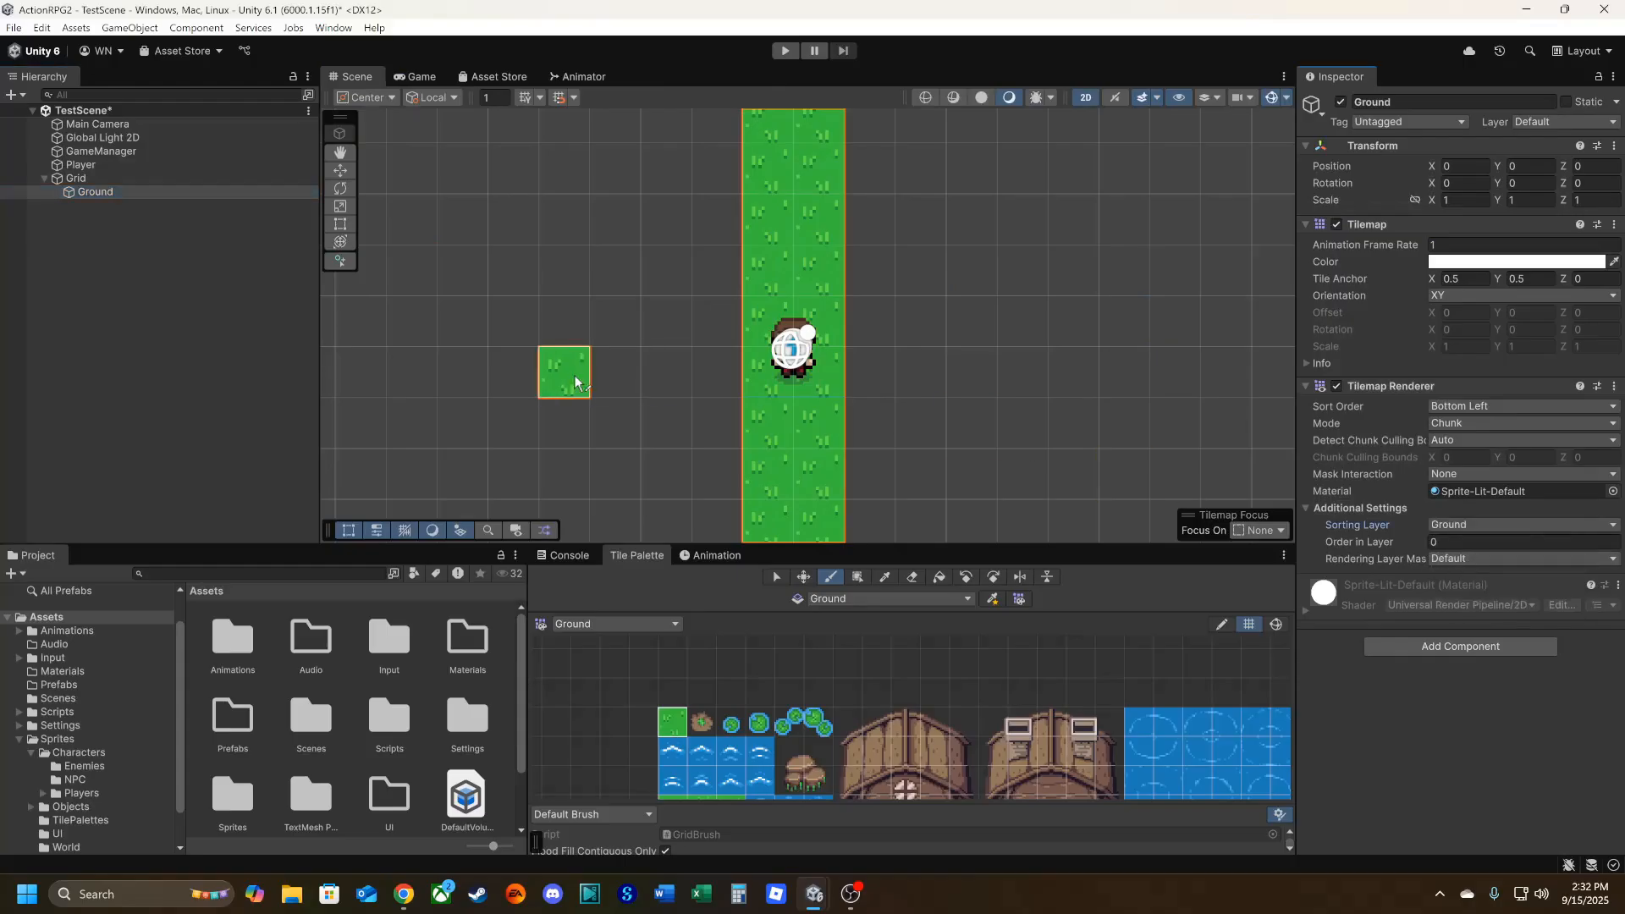
Paint a one-cell-high horizontal grass row through the player on the Ground tilemap, extending about 25 cells to each side.
scroll(575, 382, "down", 6)
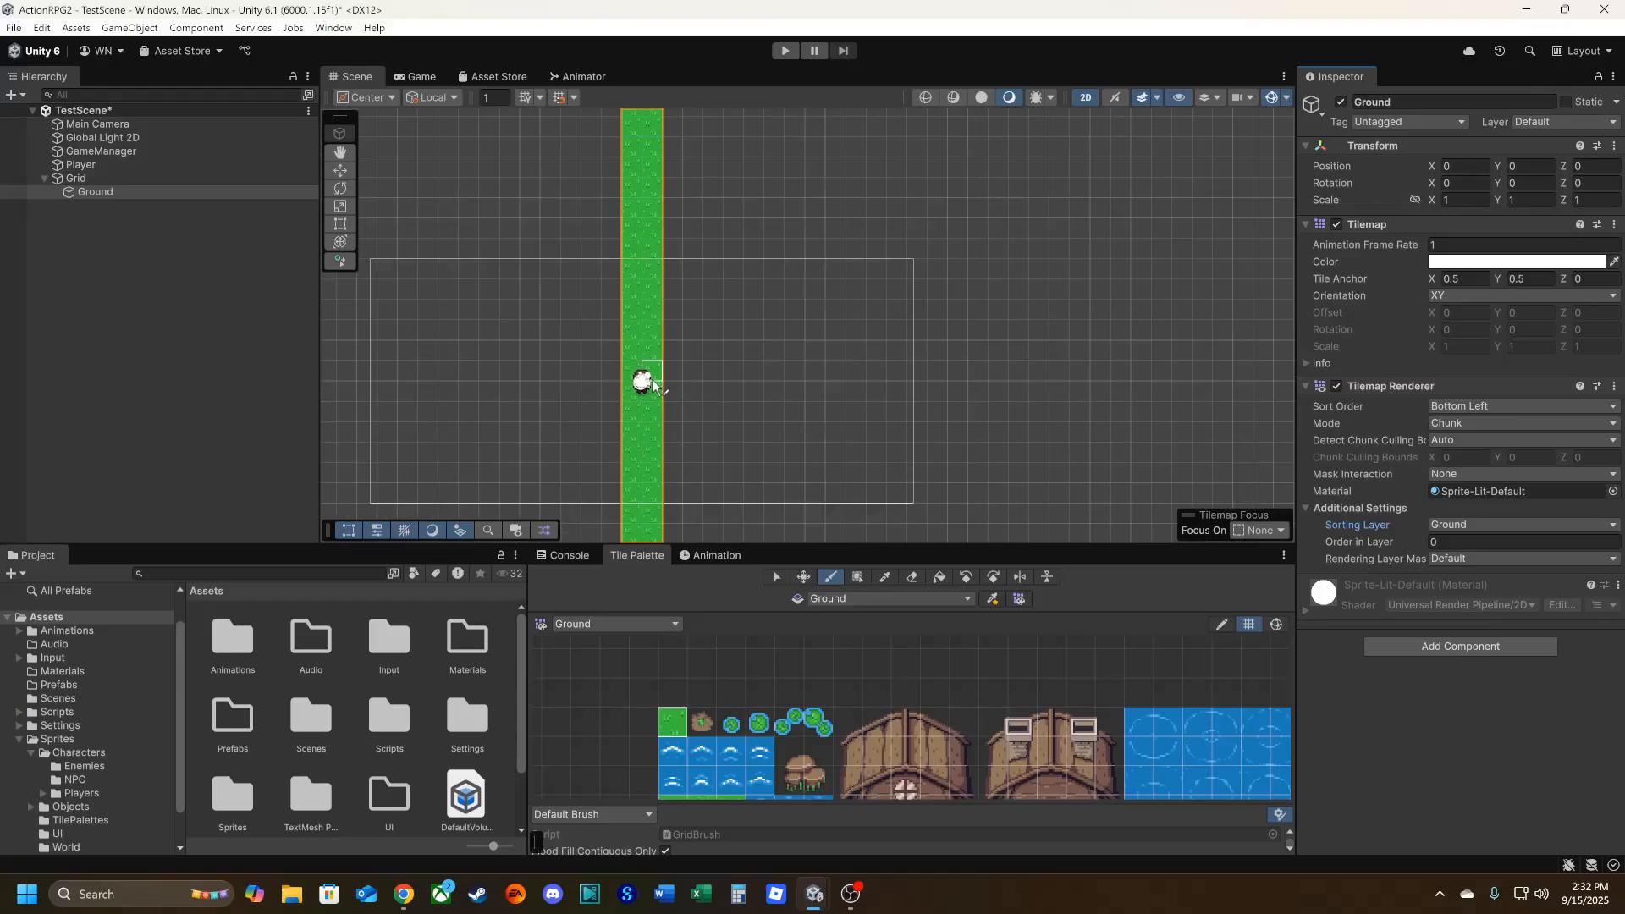
left_click_drag(655, 381, 1140, 381)
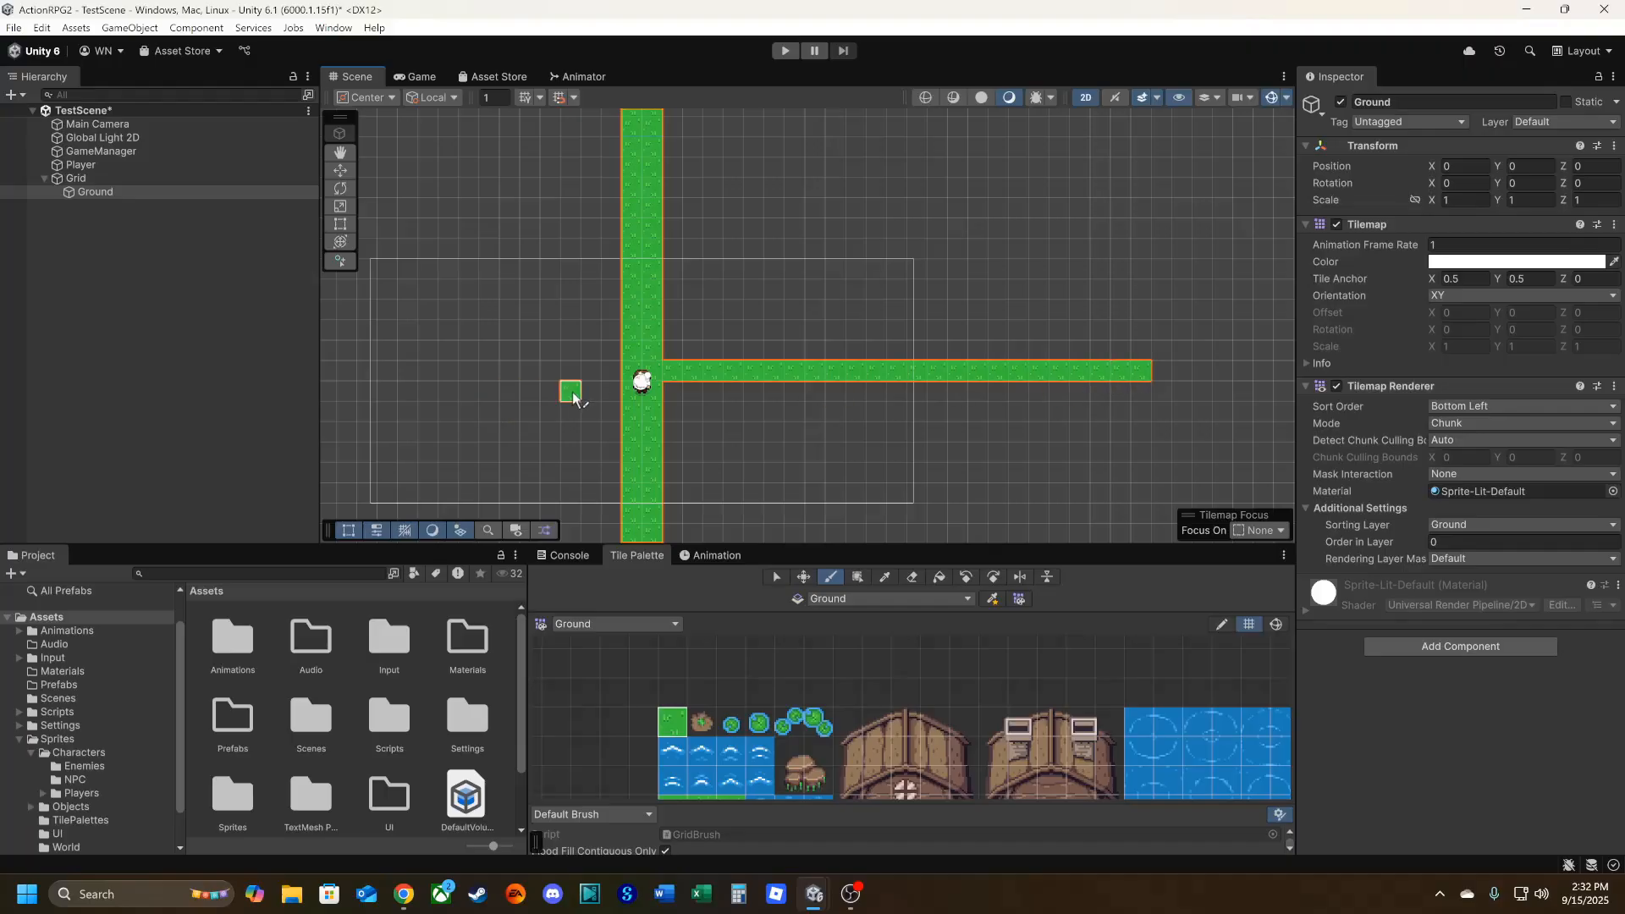
left_click_drag(603, 383, 352, 380)
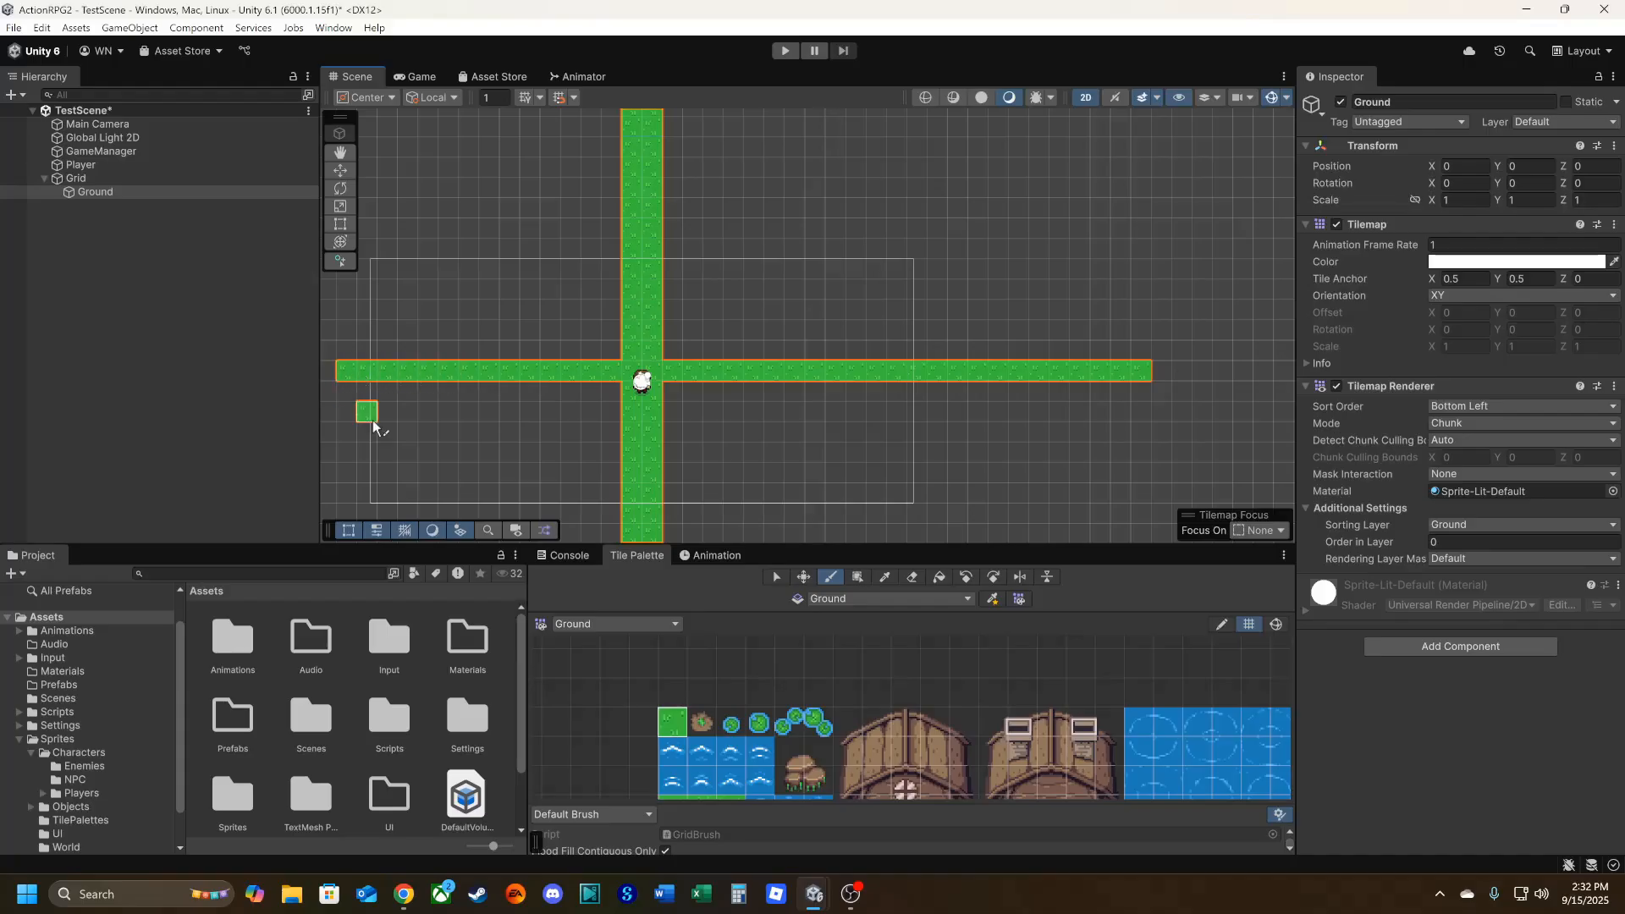
middle_click_drag(364, 411, 902, 374)
left_click_drag(846, 338, 664, 340)
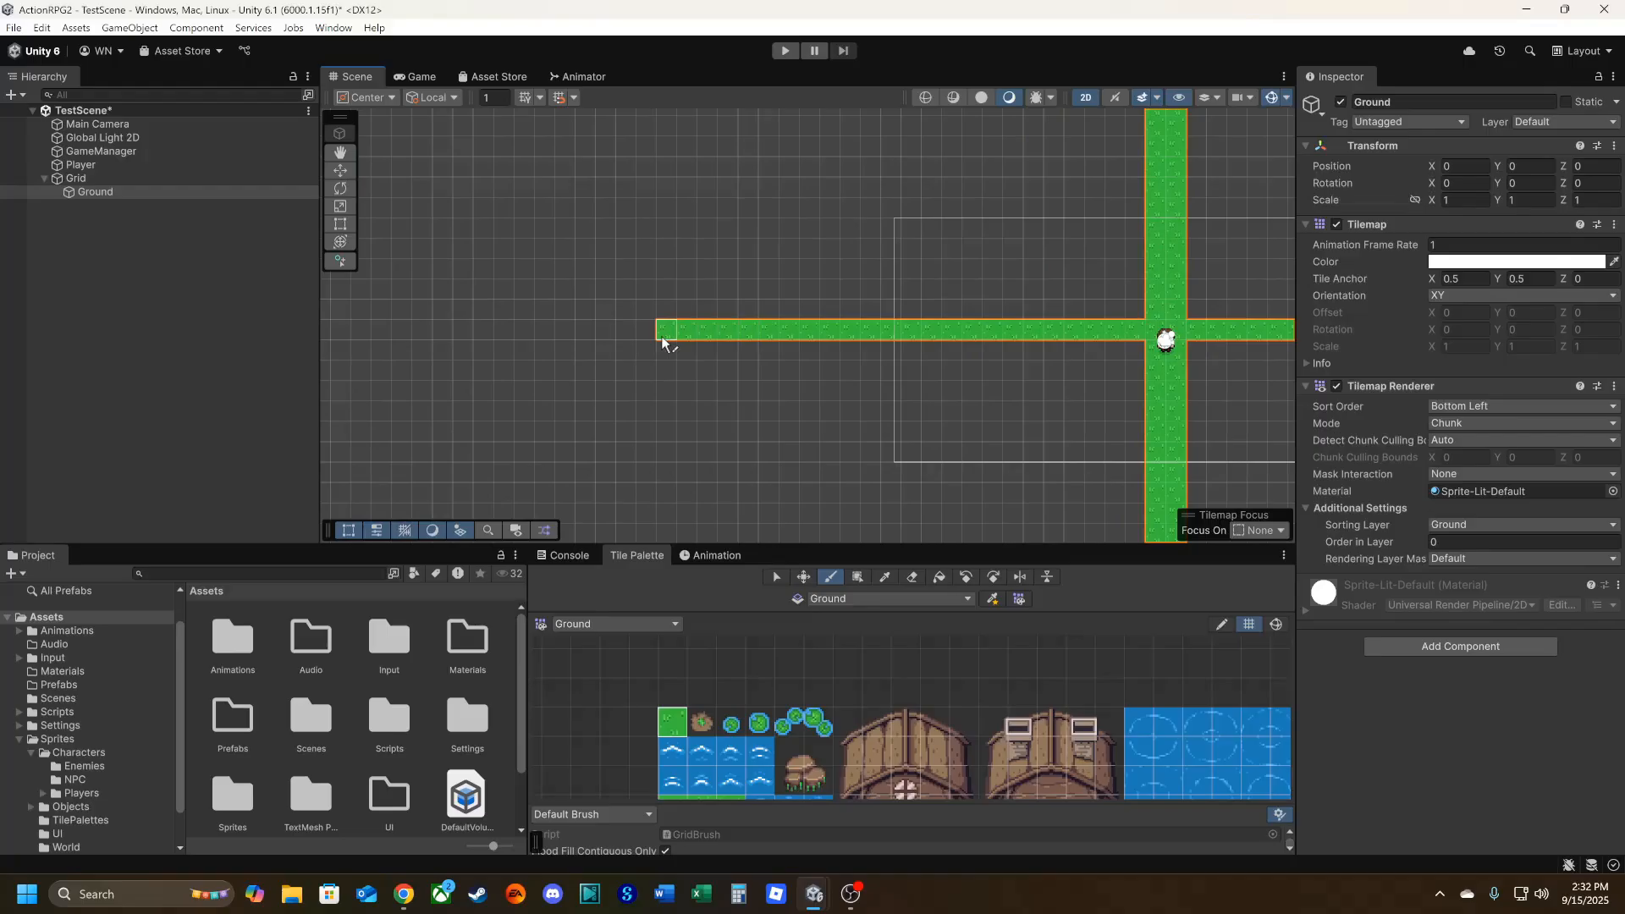
middle_click_drag(817, 396, 586, 384)
scroll(585, 383, "down", 5)
scroll(584, 385, "down", 4)
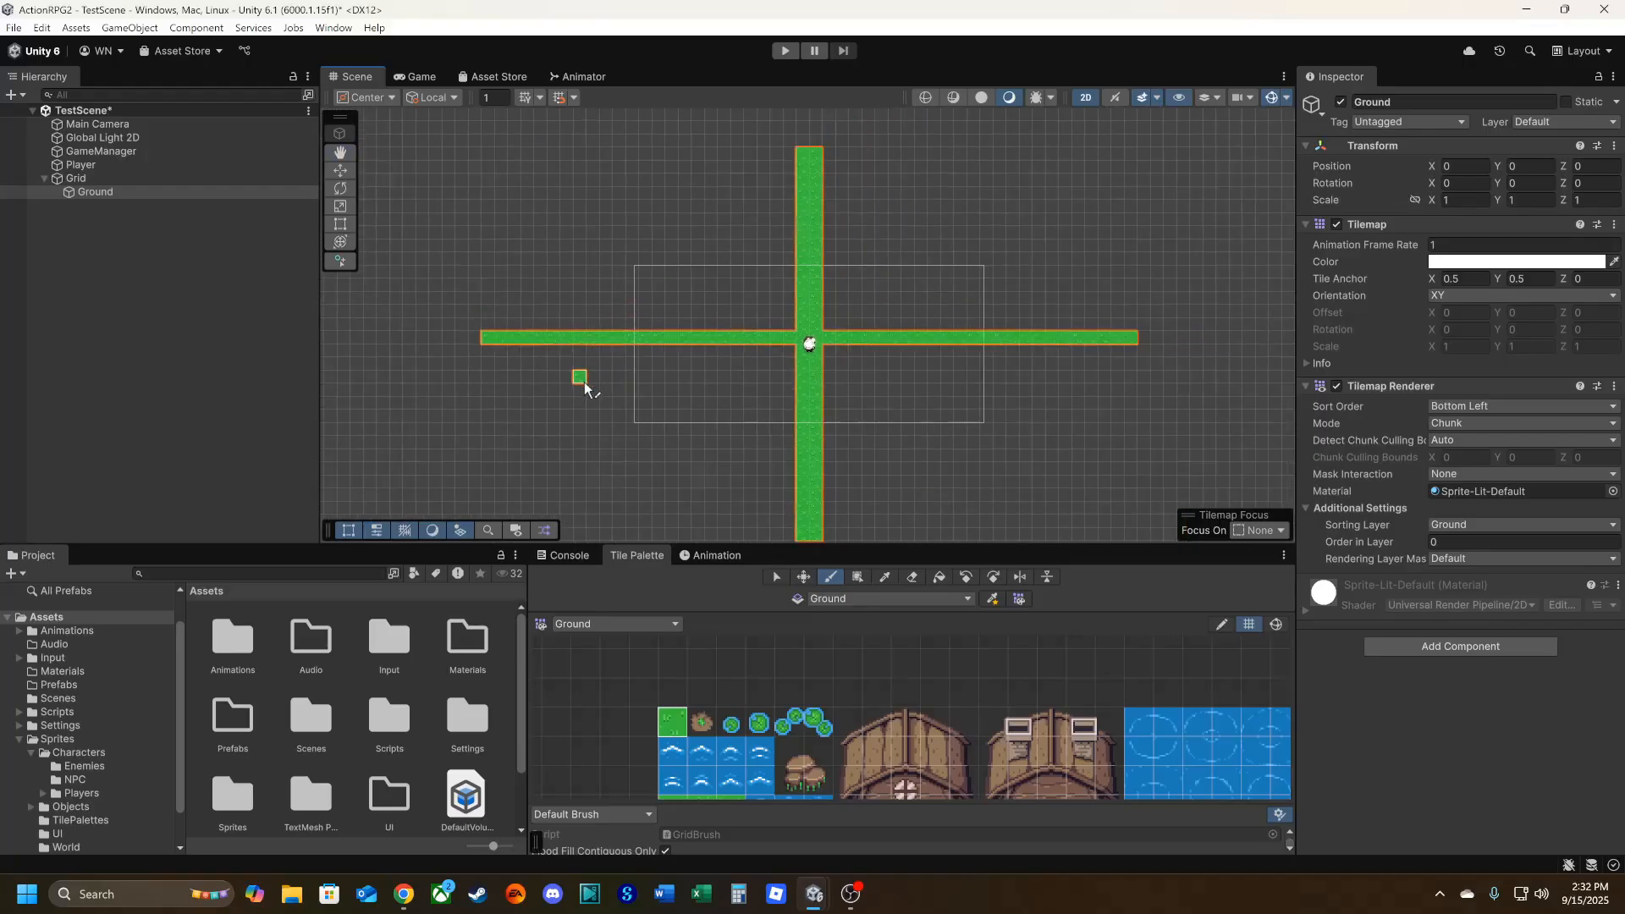
scroll(623, 447, "up", 2)
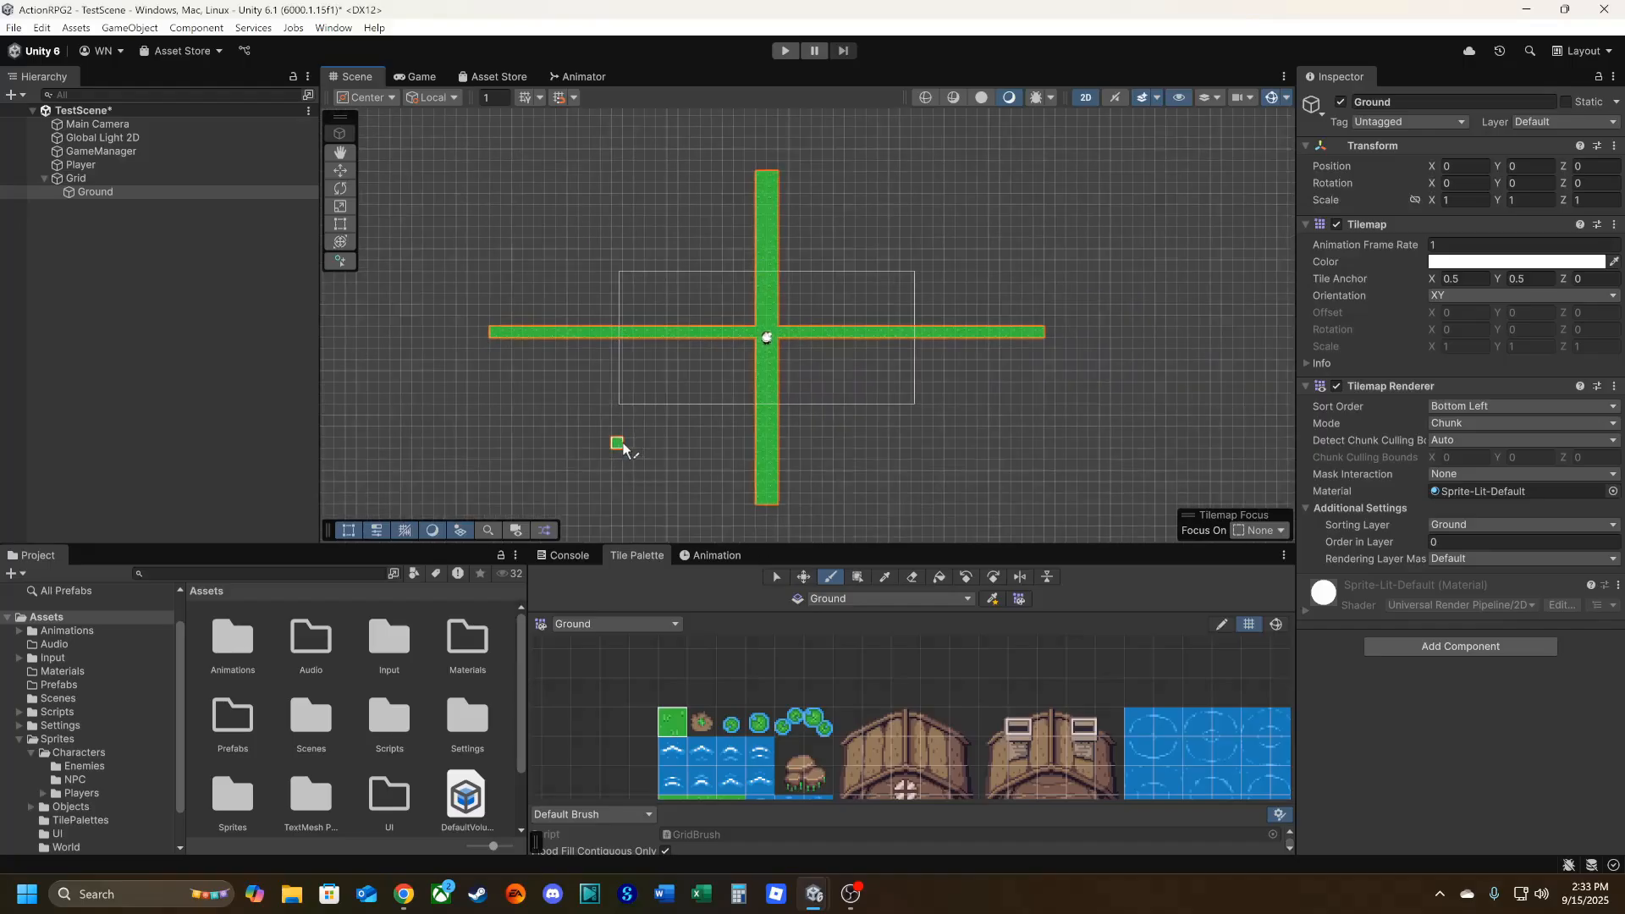
Double the horizontal grass row's height and fill the cross's four corner areas, making a grass rectangle of about 50 by 30 cells.
left_click_drag(499, 343, 1056, 338)
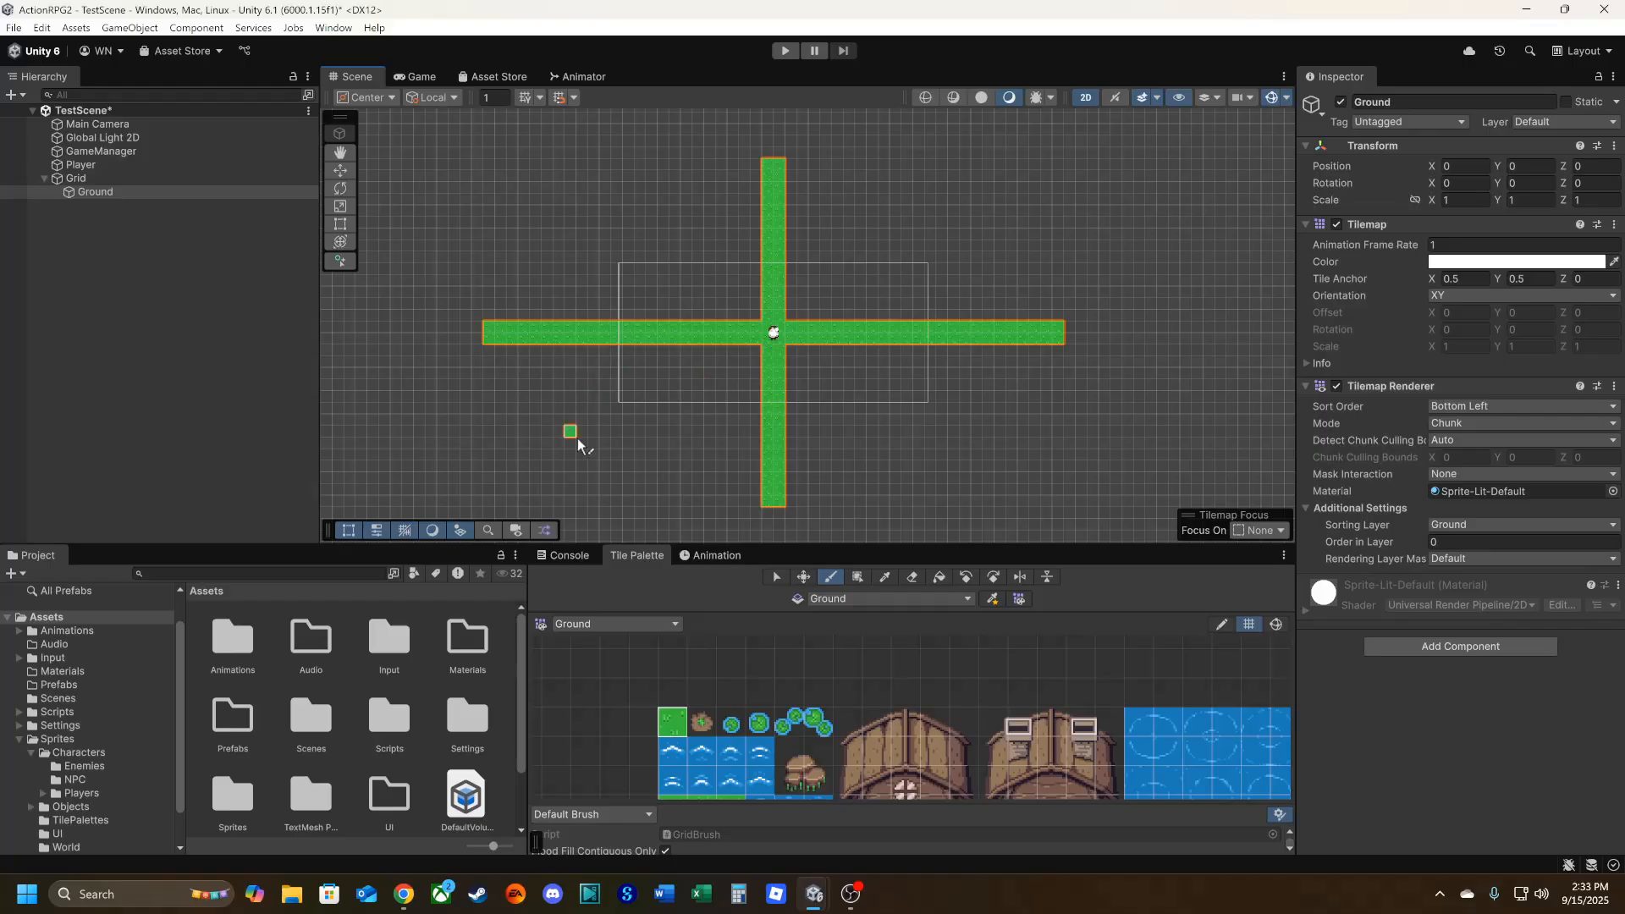
middle_click_drag(573, 435, 606, 412)
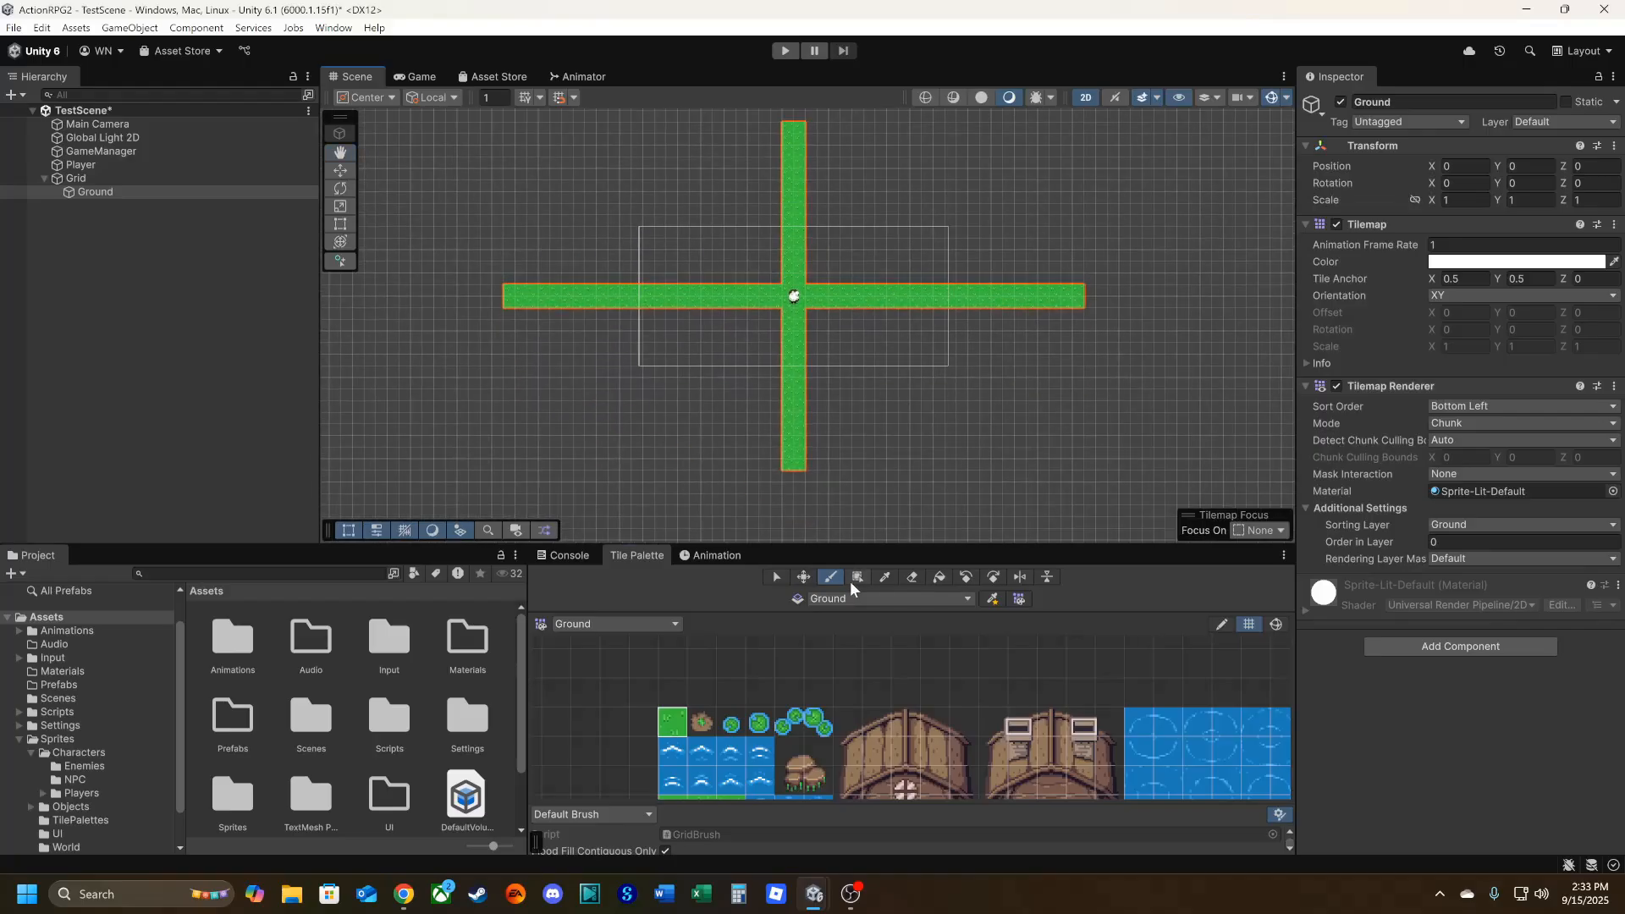
left_click(857, 576)
left_click_drag(776, 464, 510, 317)
middle_click_drag(655, 327, 661, 417)
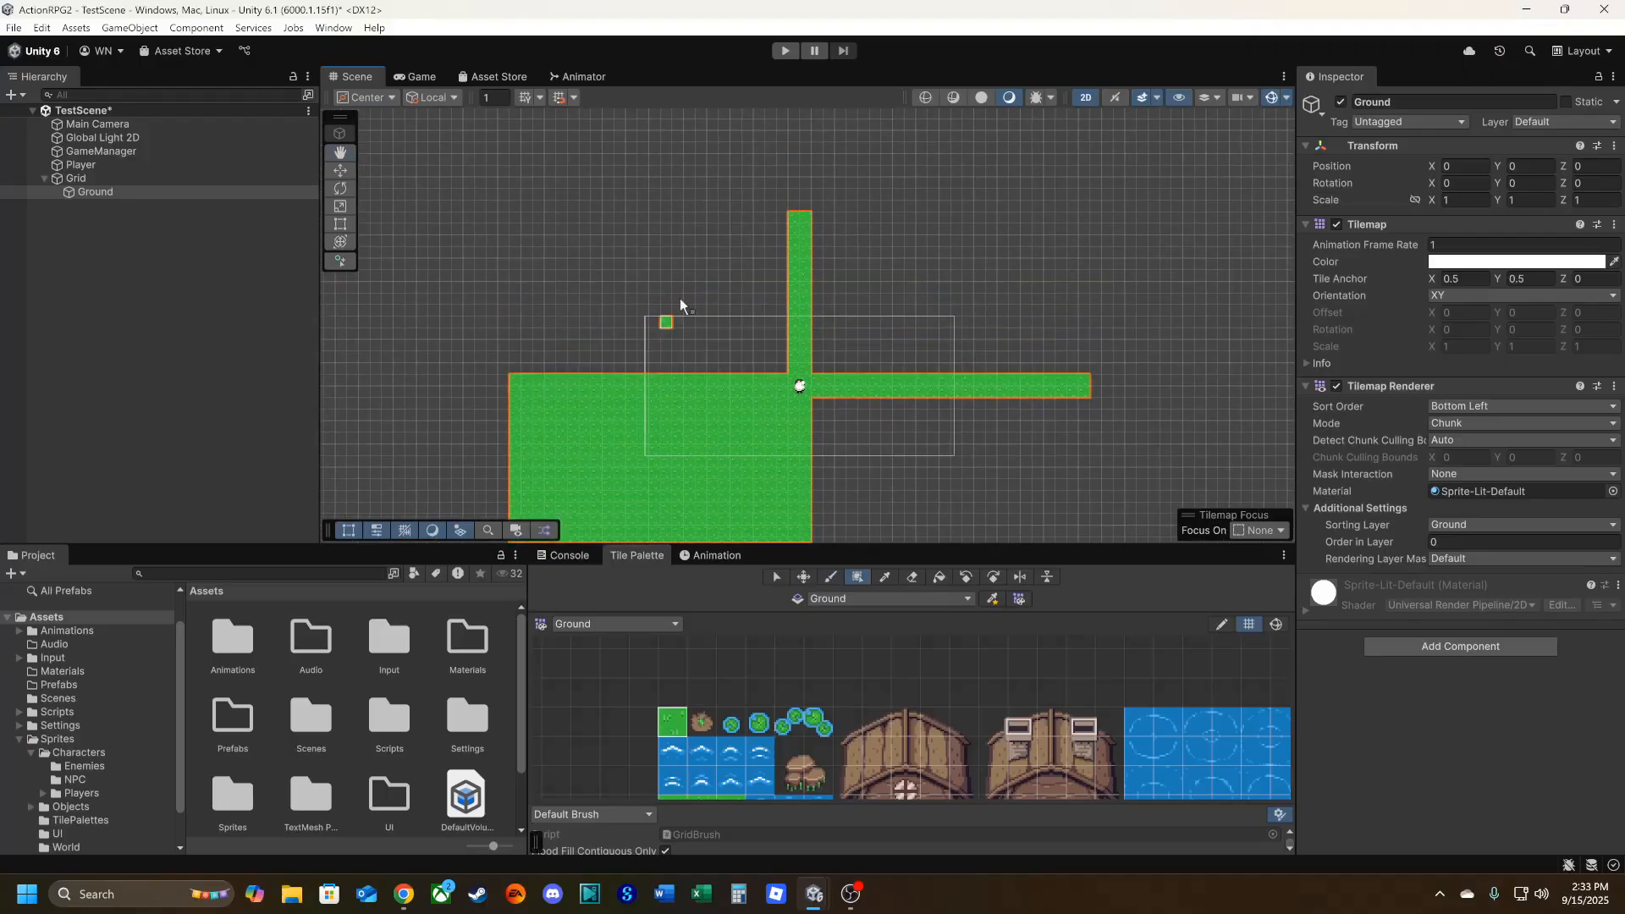
left_click_drag(775, 218, 517, 373)
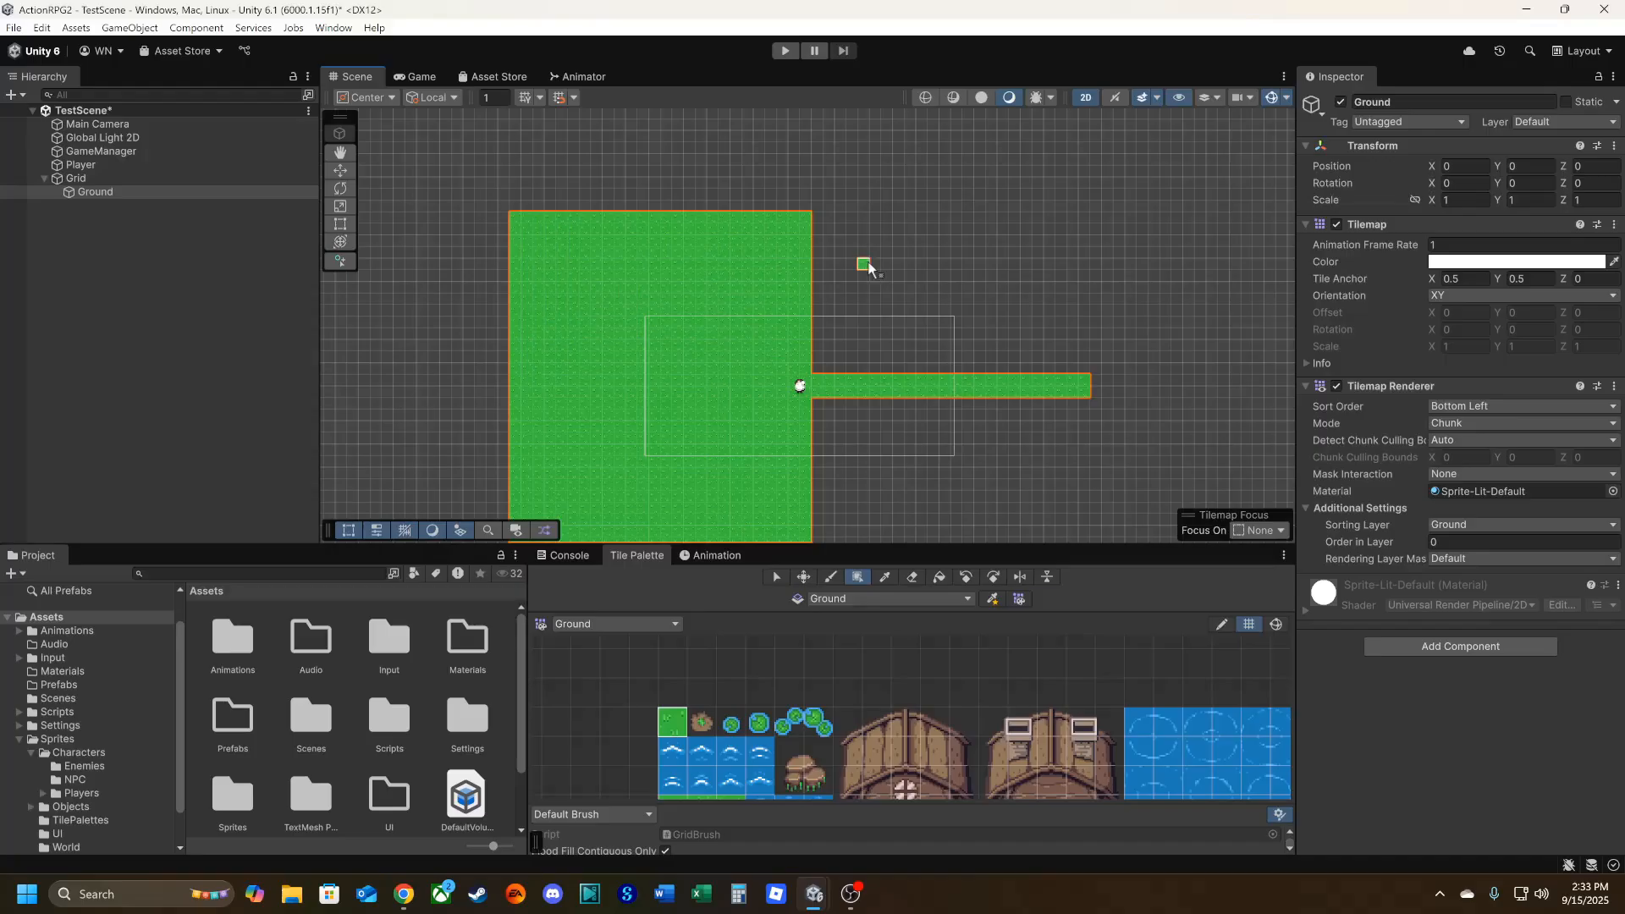
left_click_drag(817, 222, 1080, 368)
middle_click_drag(809, 418, 800, 292)
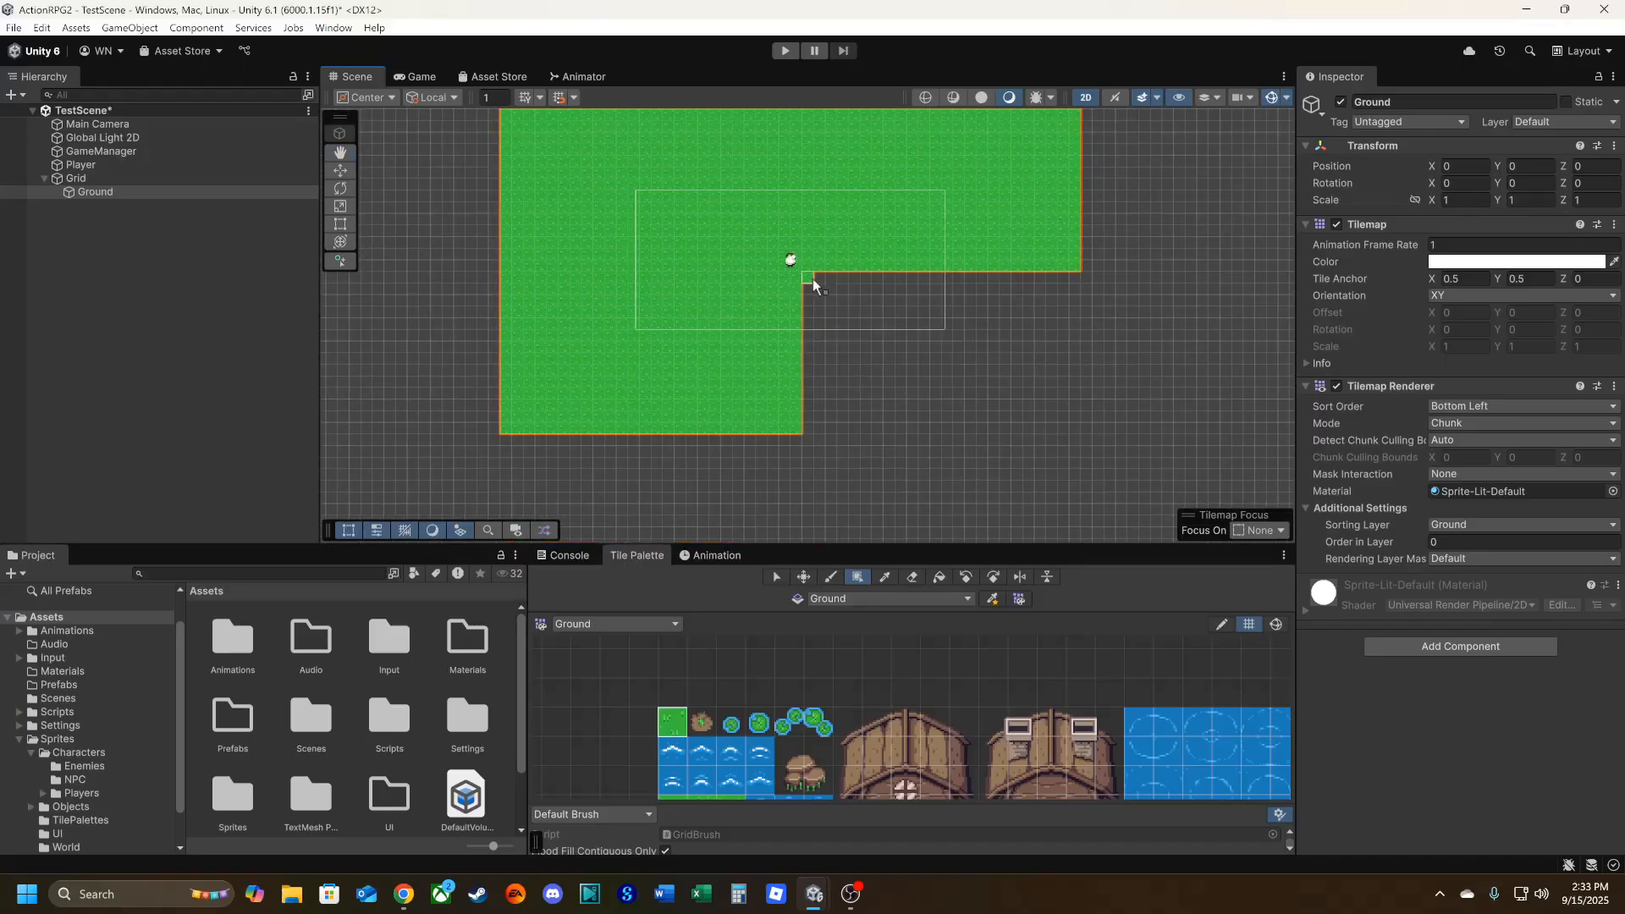
left_click_drag(811, 279, 1073, 433)
middle_click_drag(714, 354, 707, 427)
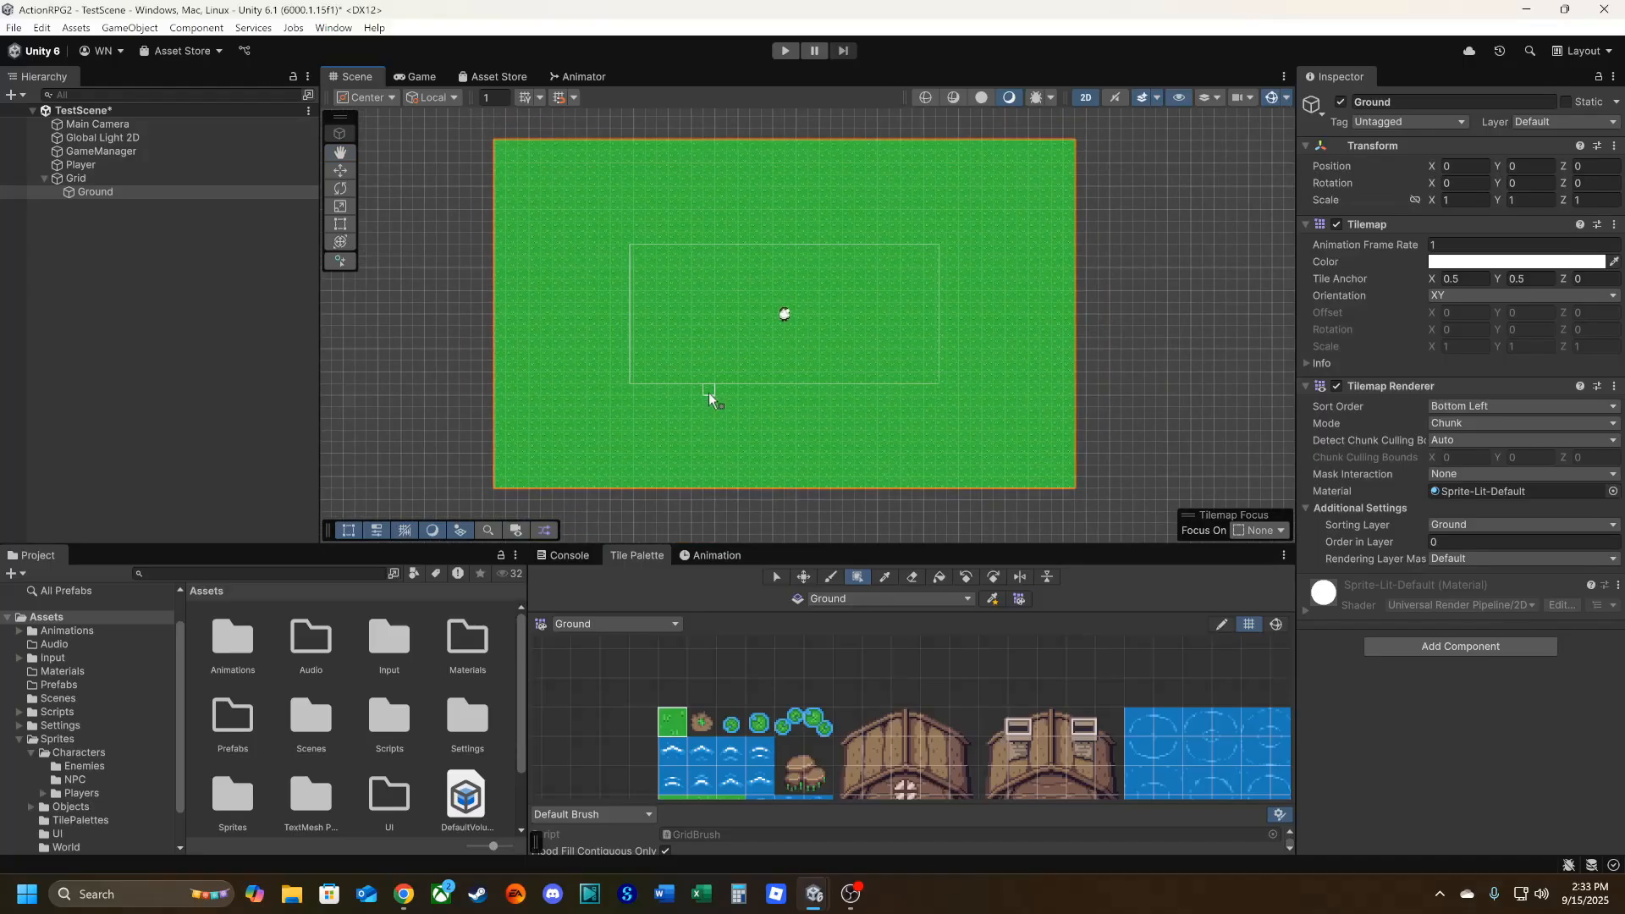
Play-test the scene in the Game view by walking the player across the grass, then stop and return to the Scene view.
left_click(415, 76)
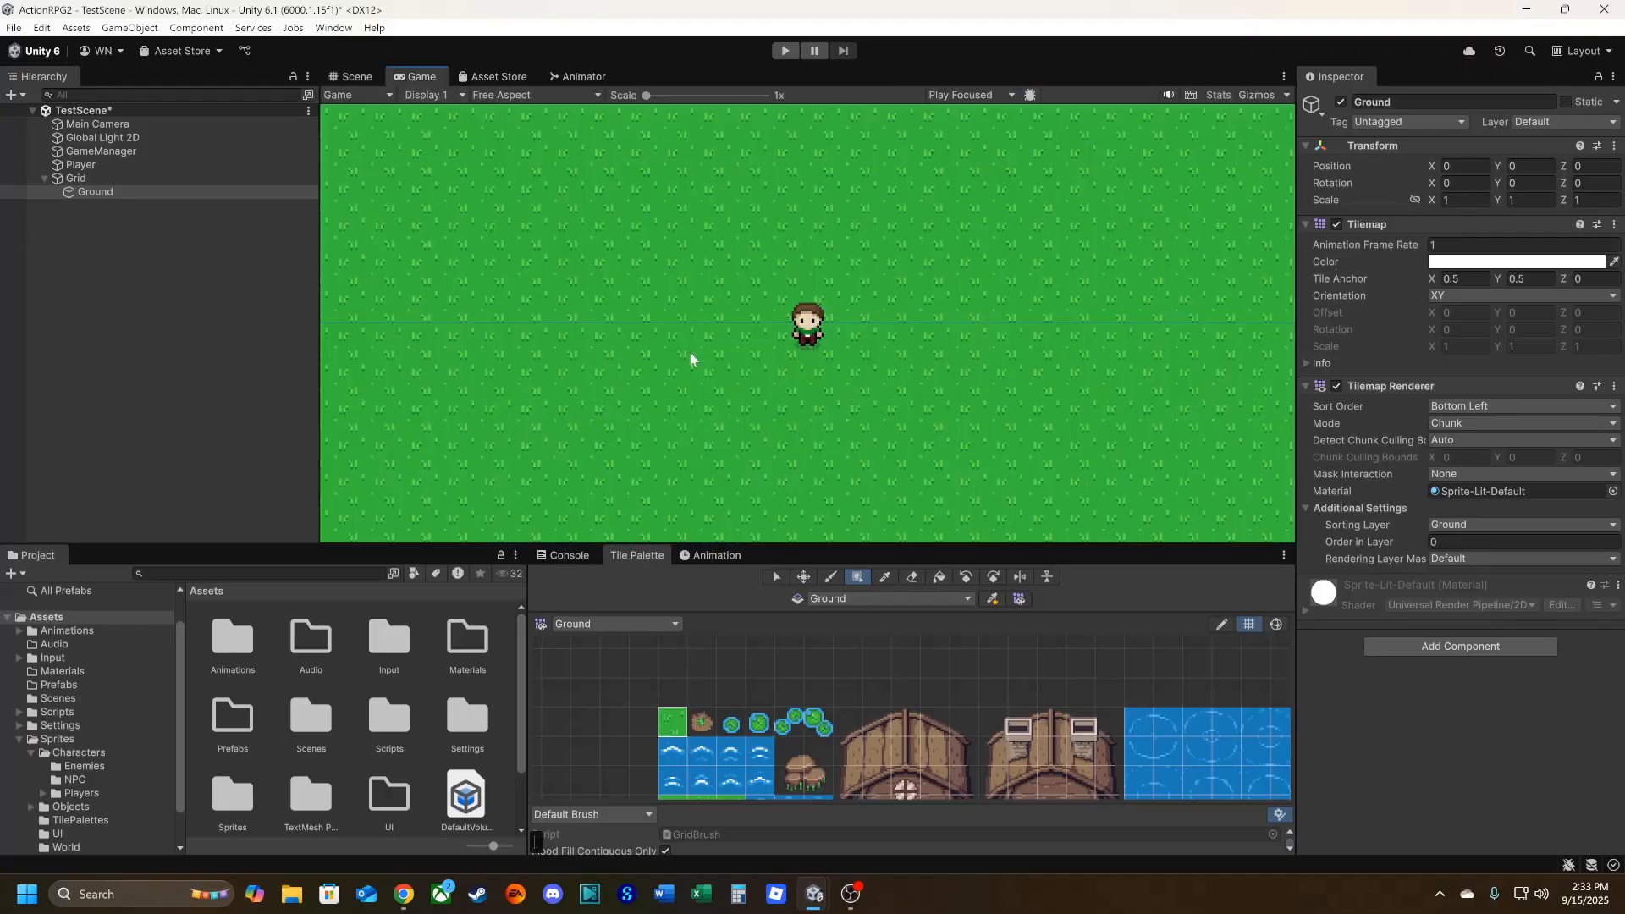
left_click(784, 49)
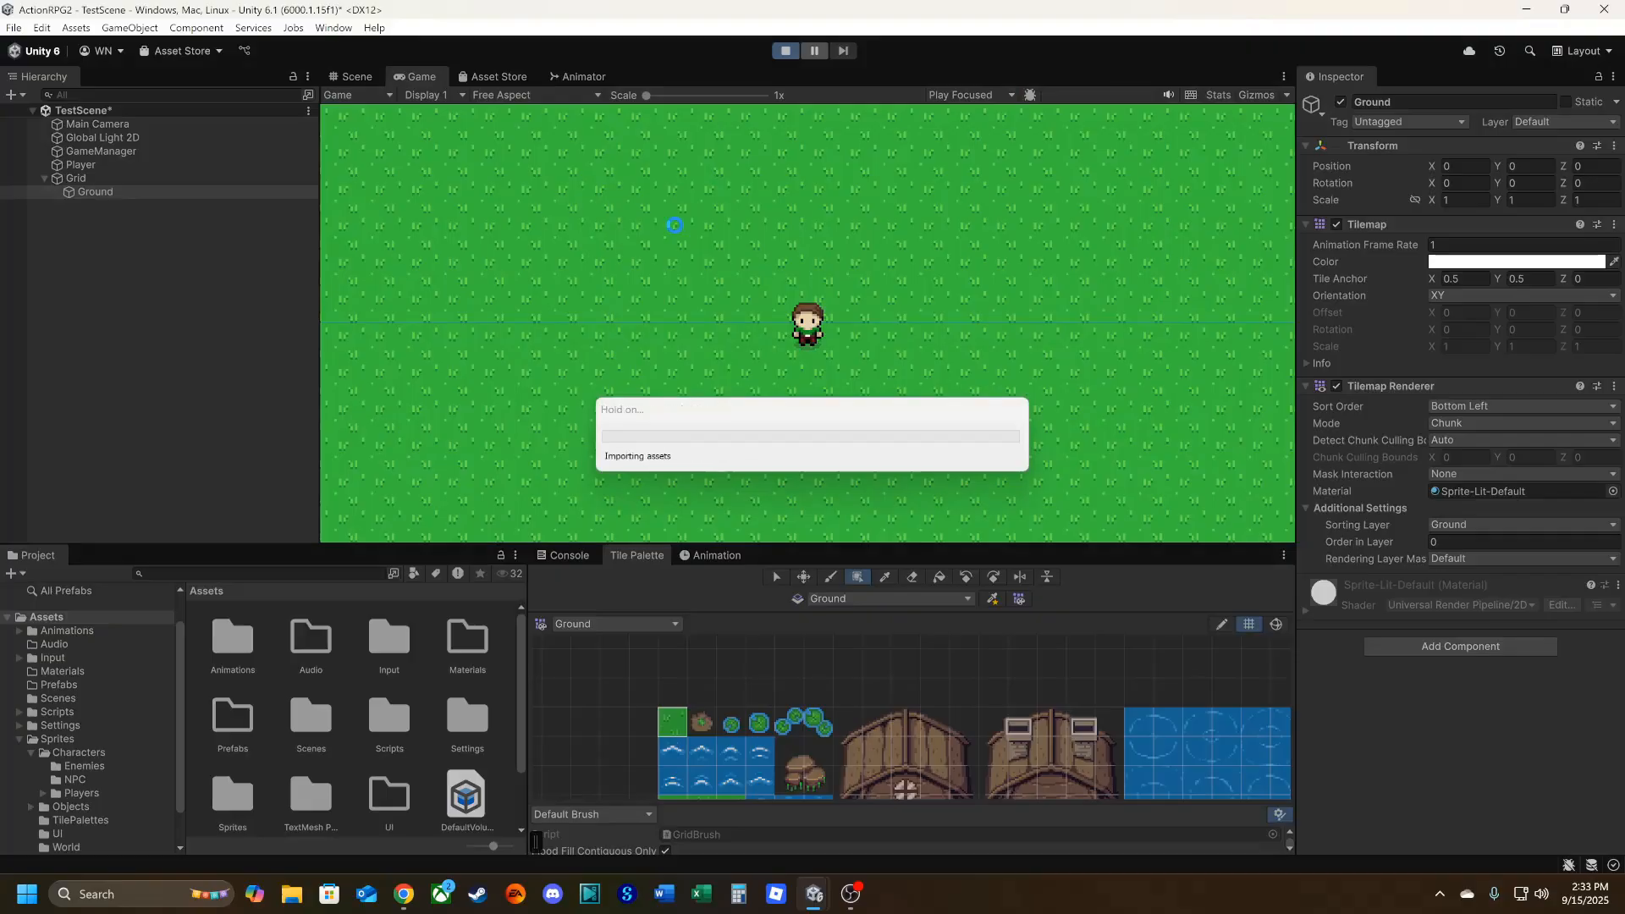
key("a")
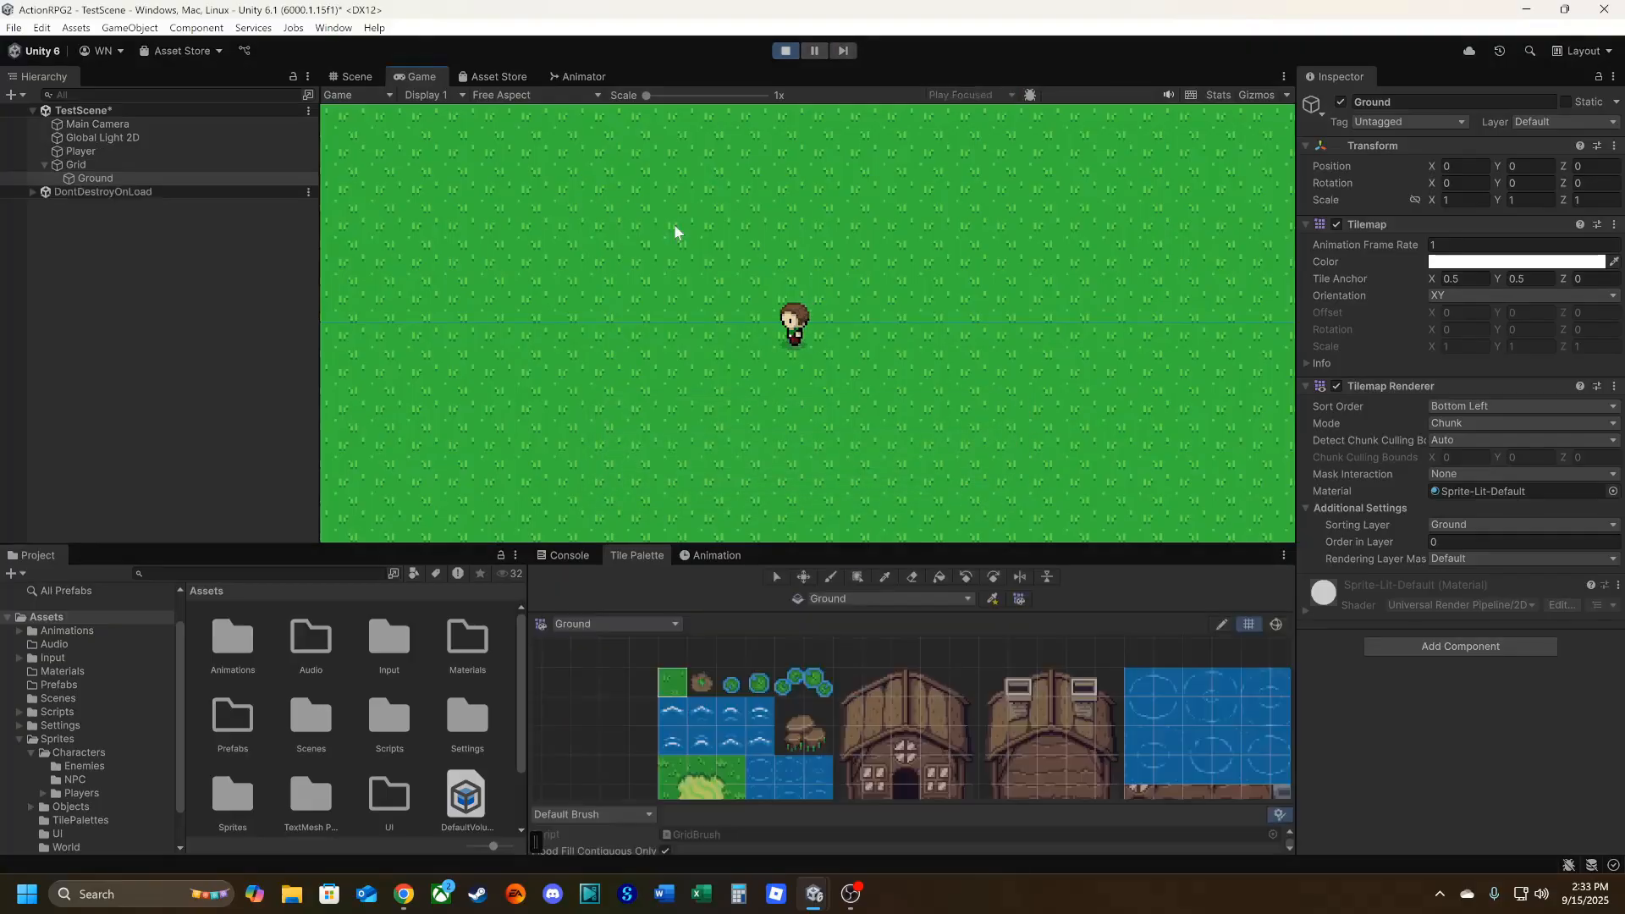
key("w")
key("w")
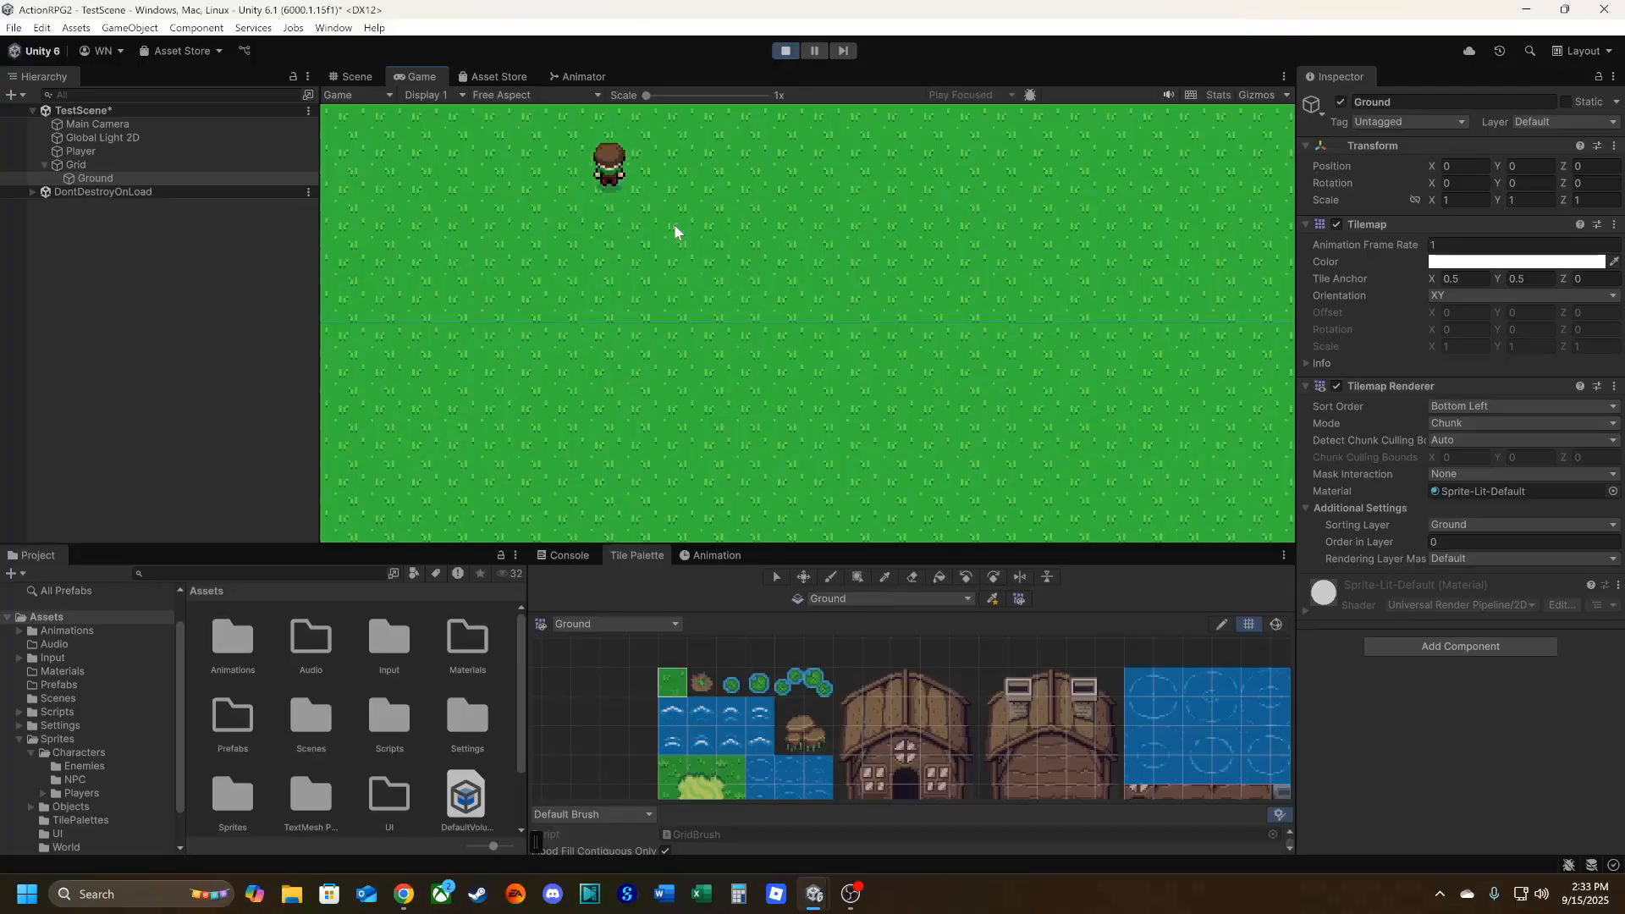
key("s")
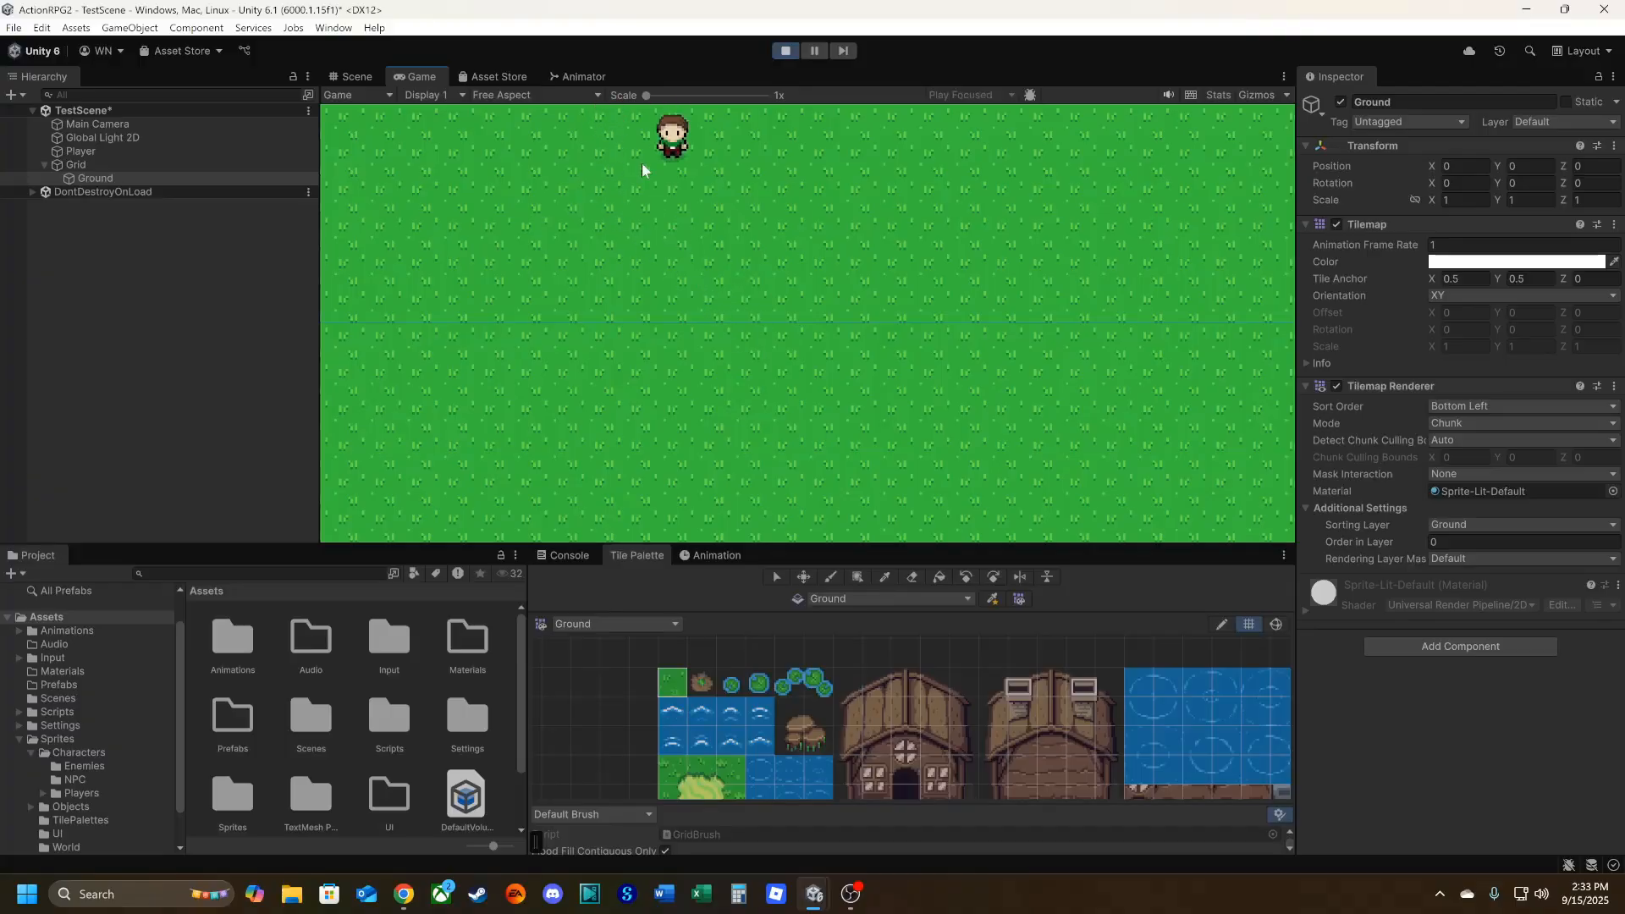
left_click(790, 56)
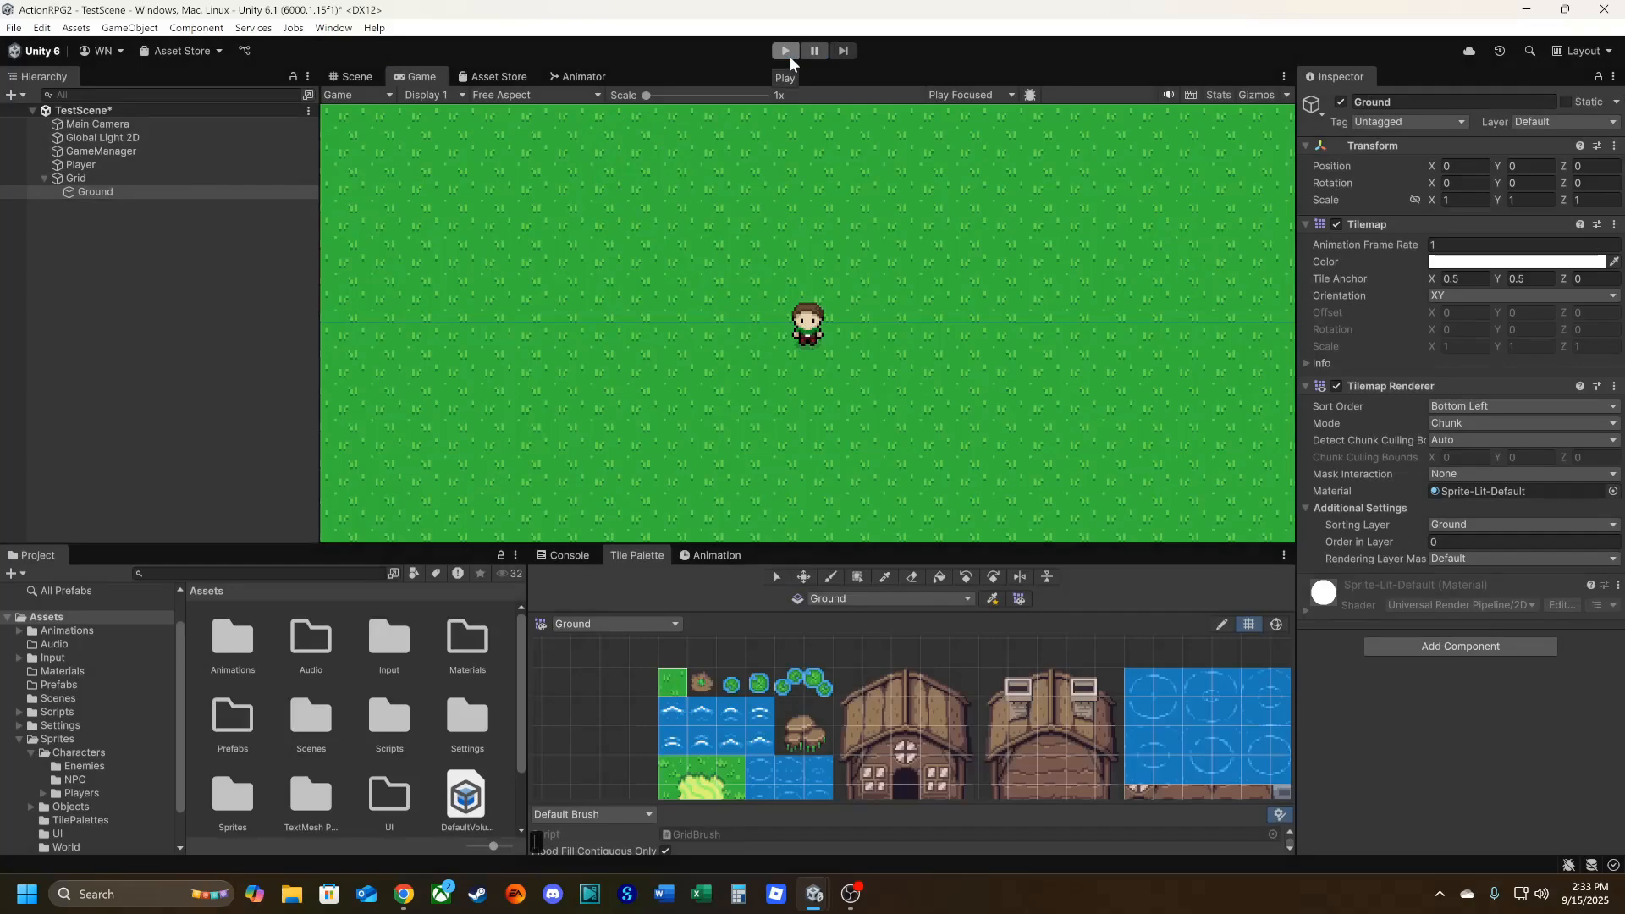
left_click(354, 76)
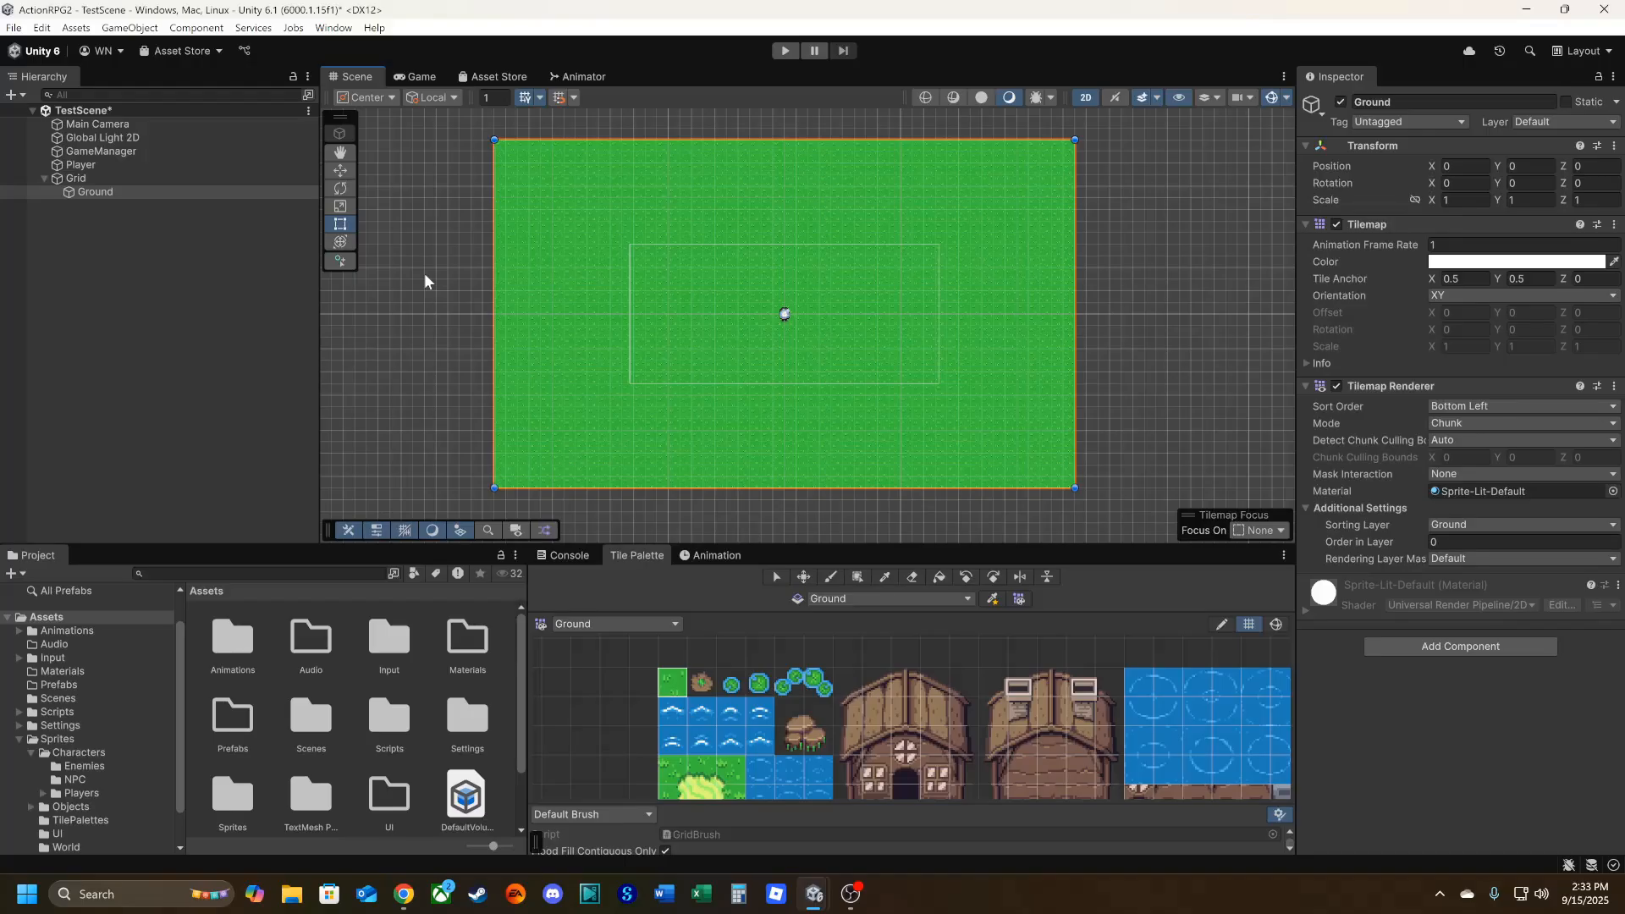
Create a rectangular tilemap under the Grid object and name it Collisions.
scroll(819, 318, "up", 8)
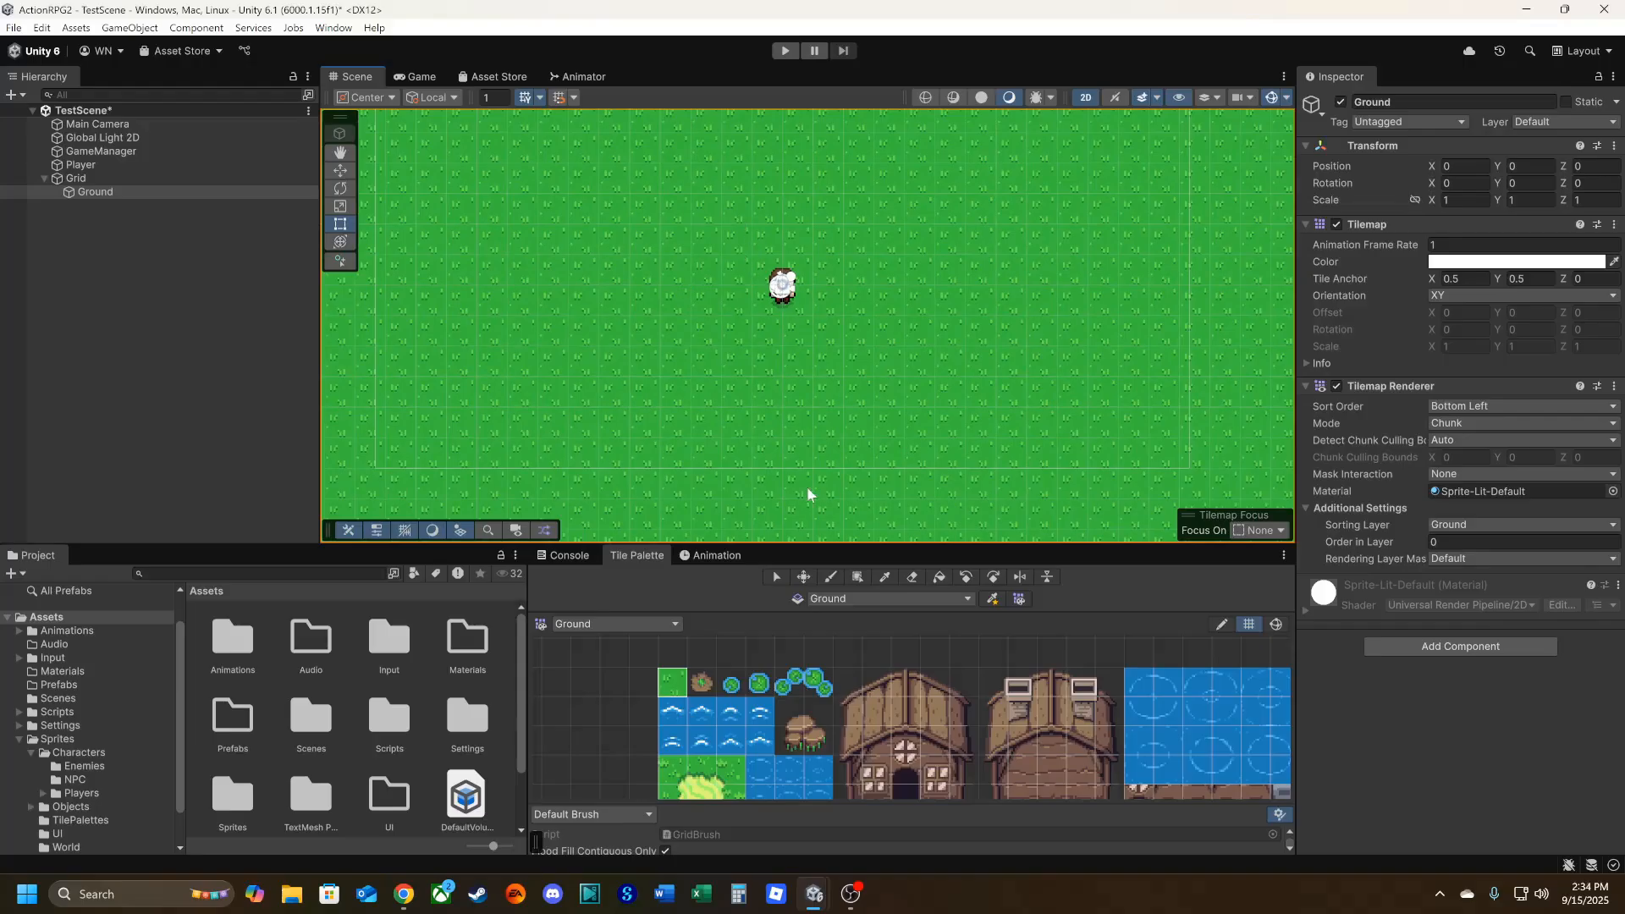
left_click(77, 183)
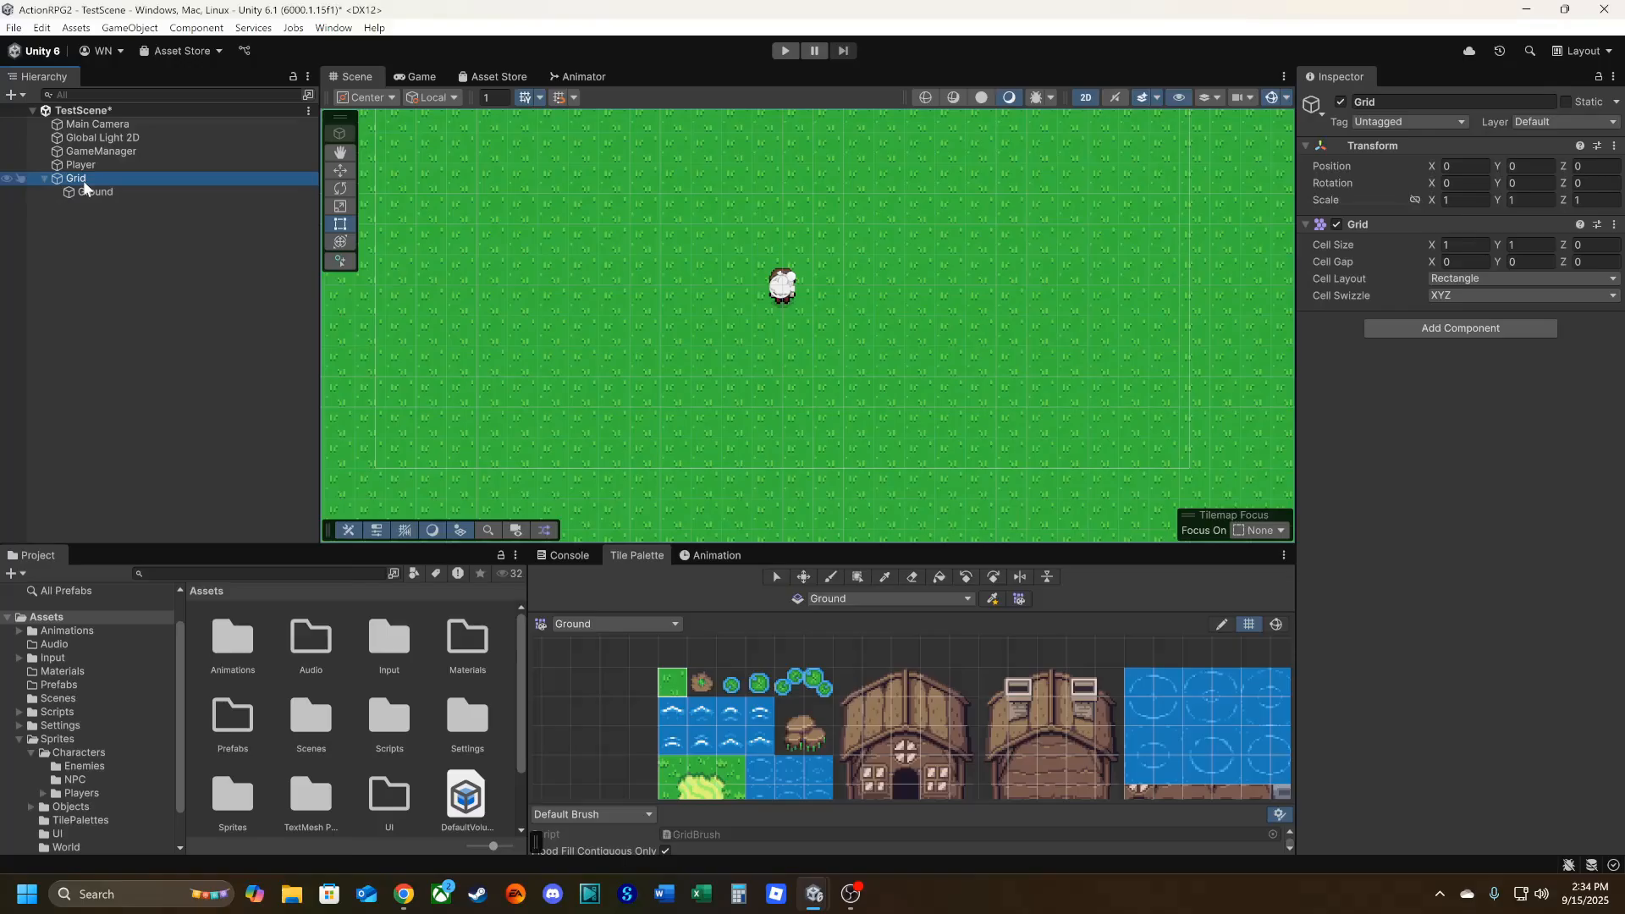
right_click(83, 181)
mouse_move(197, 523)
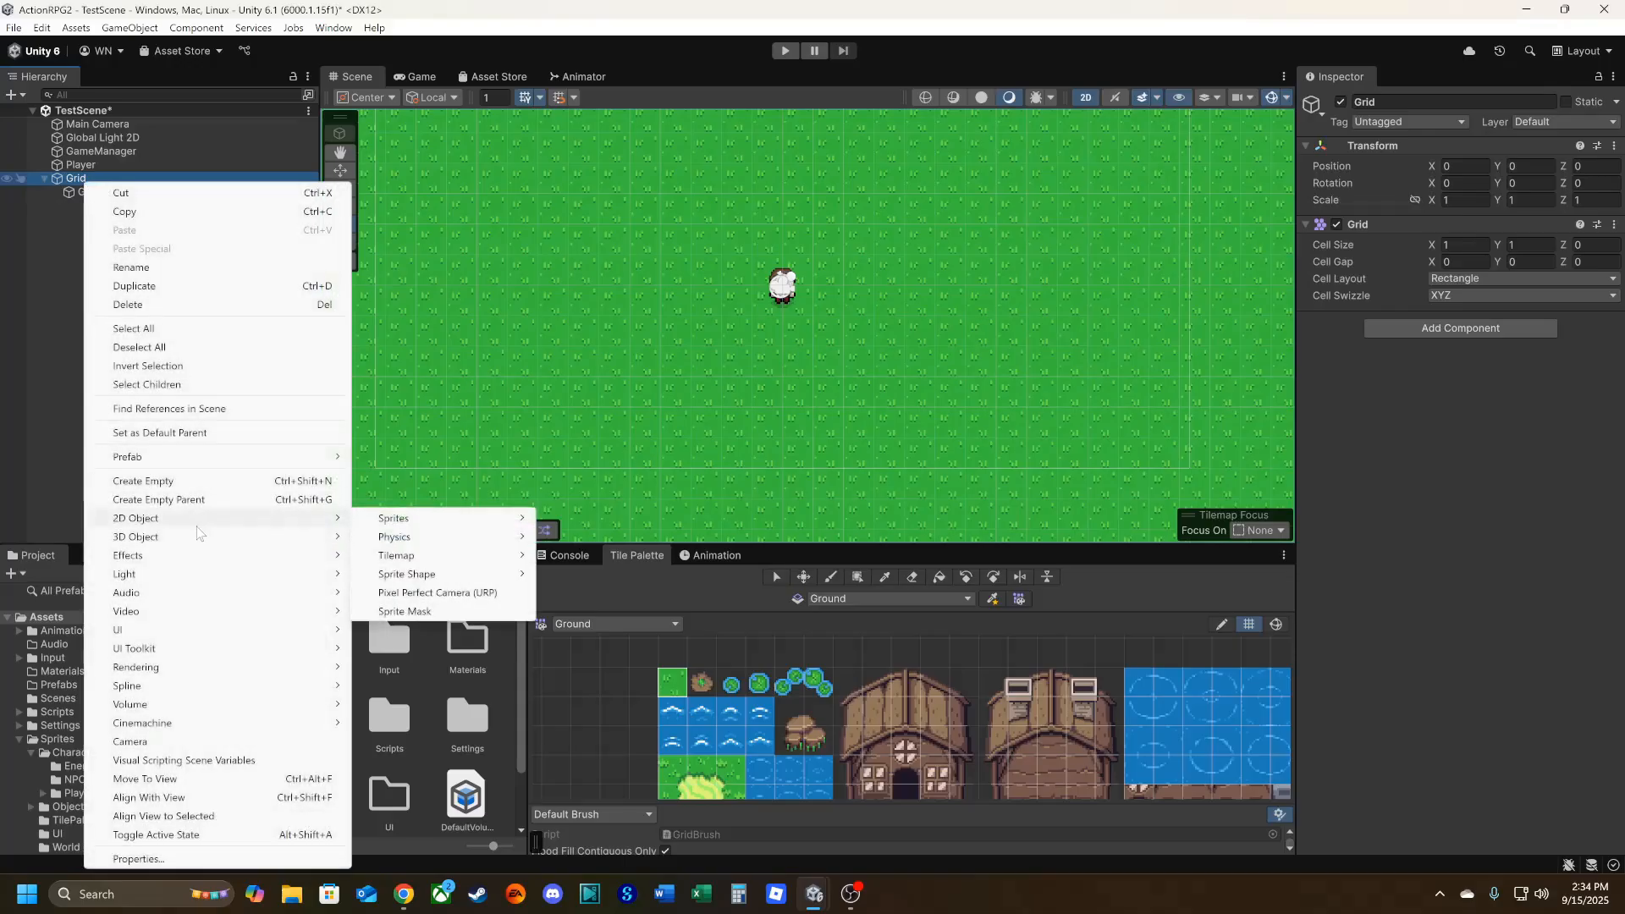
mouse_move(423, 556)
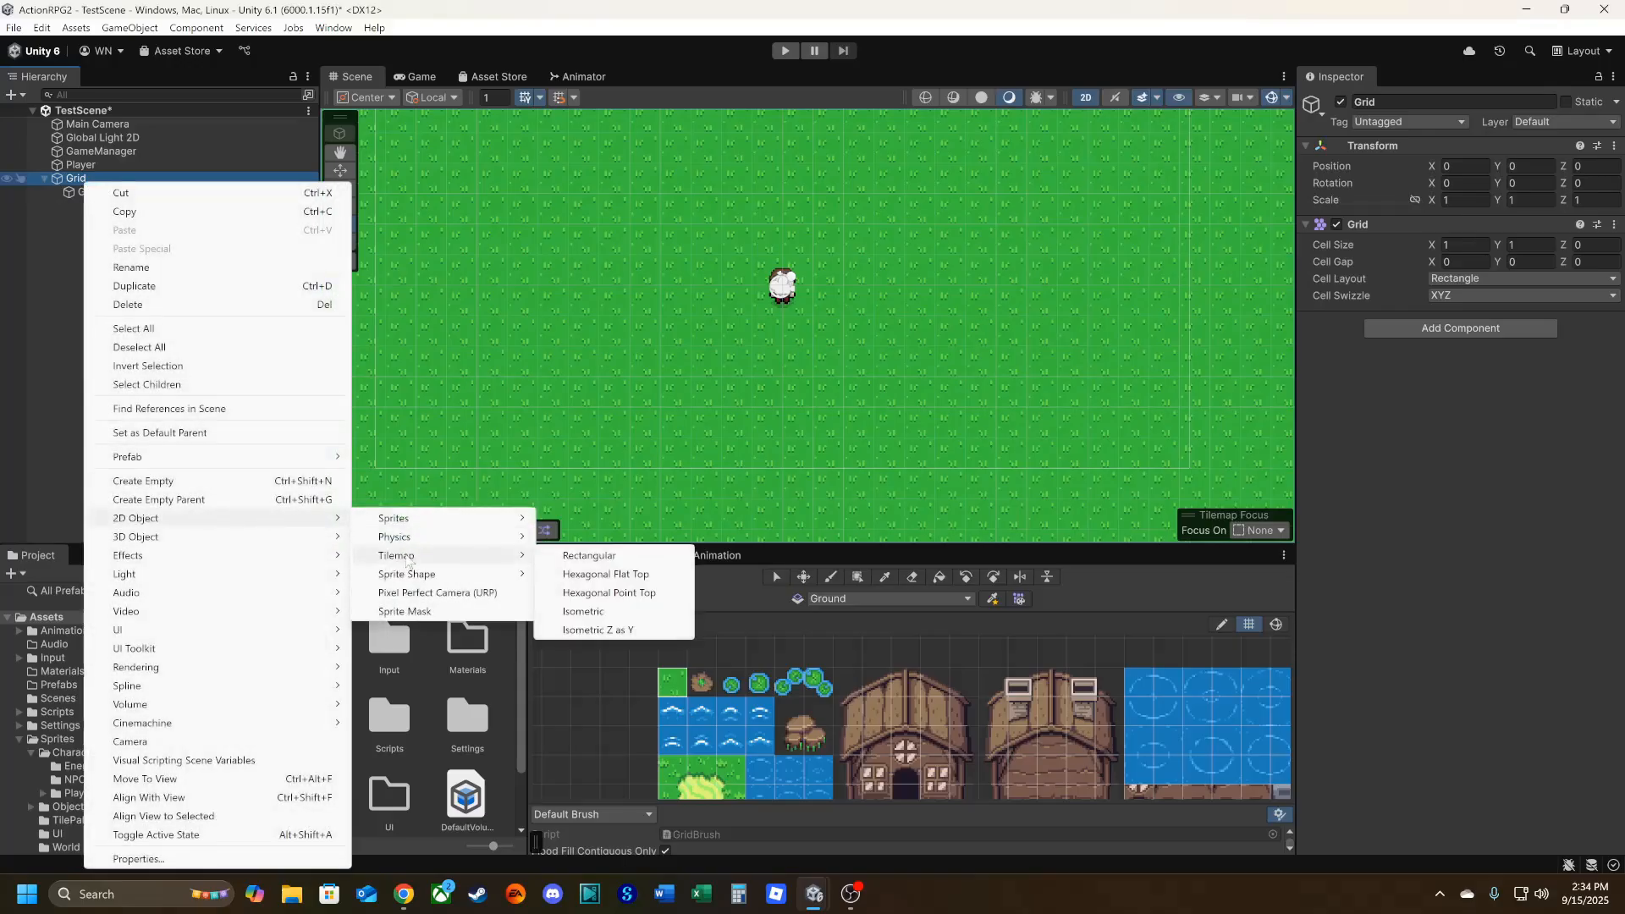
left_click(578, 556)
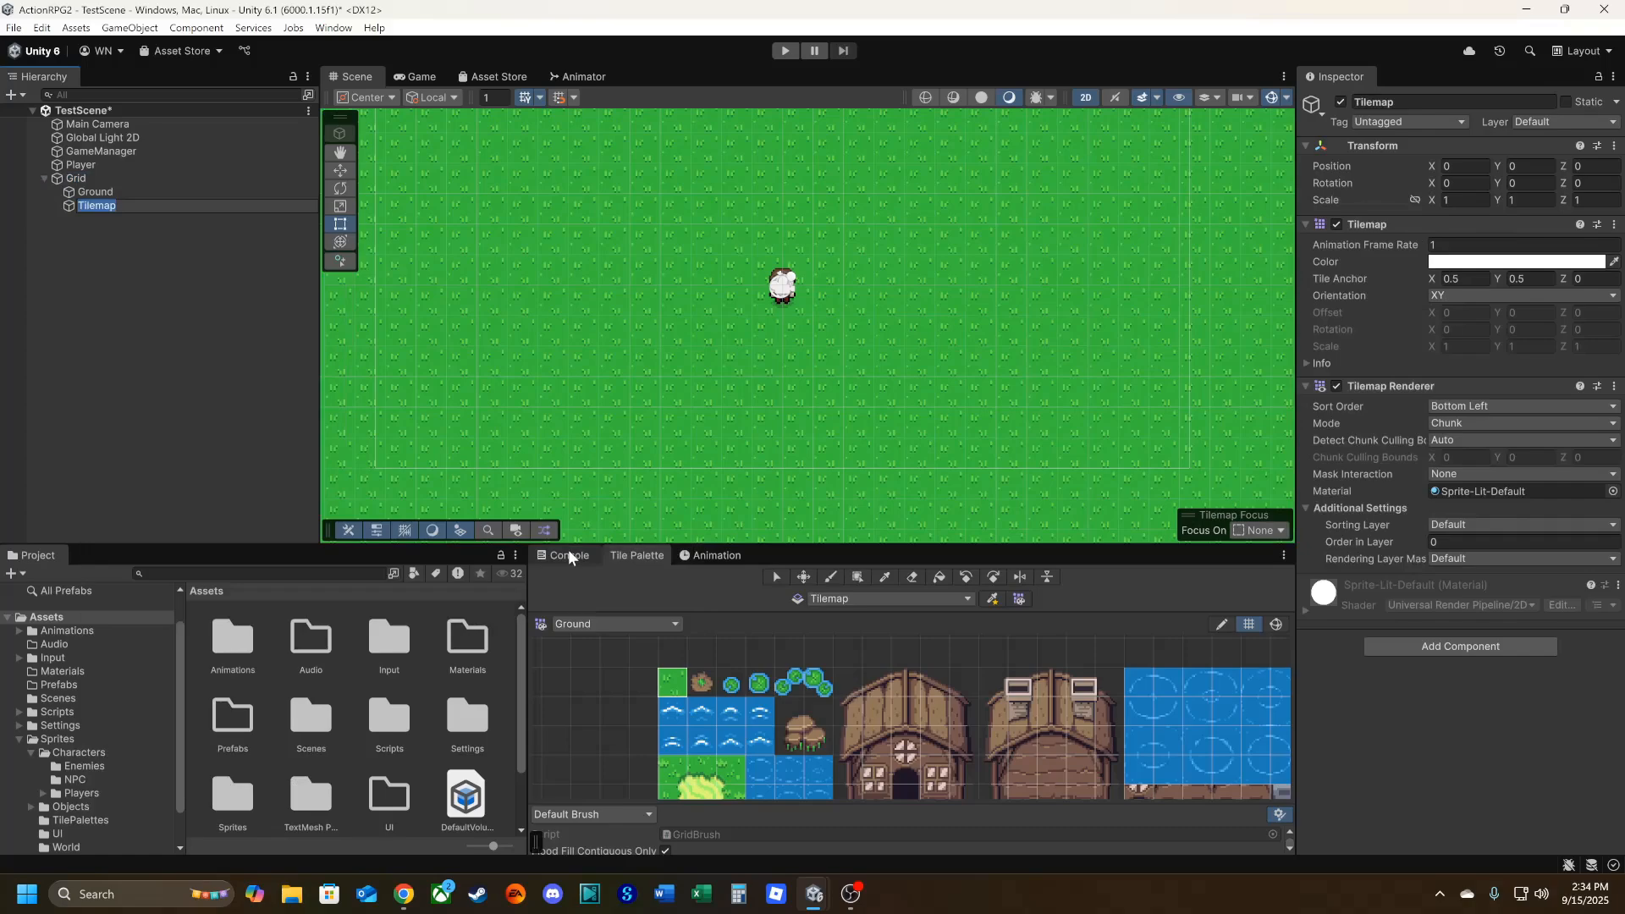
type("Collisions")
key("Return")
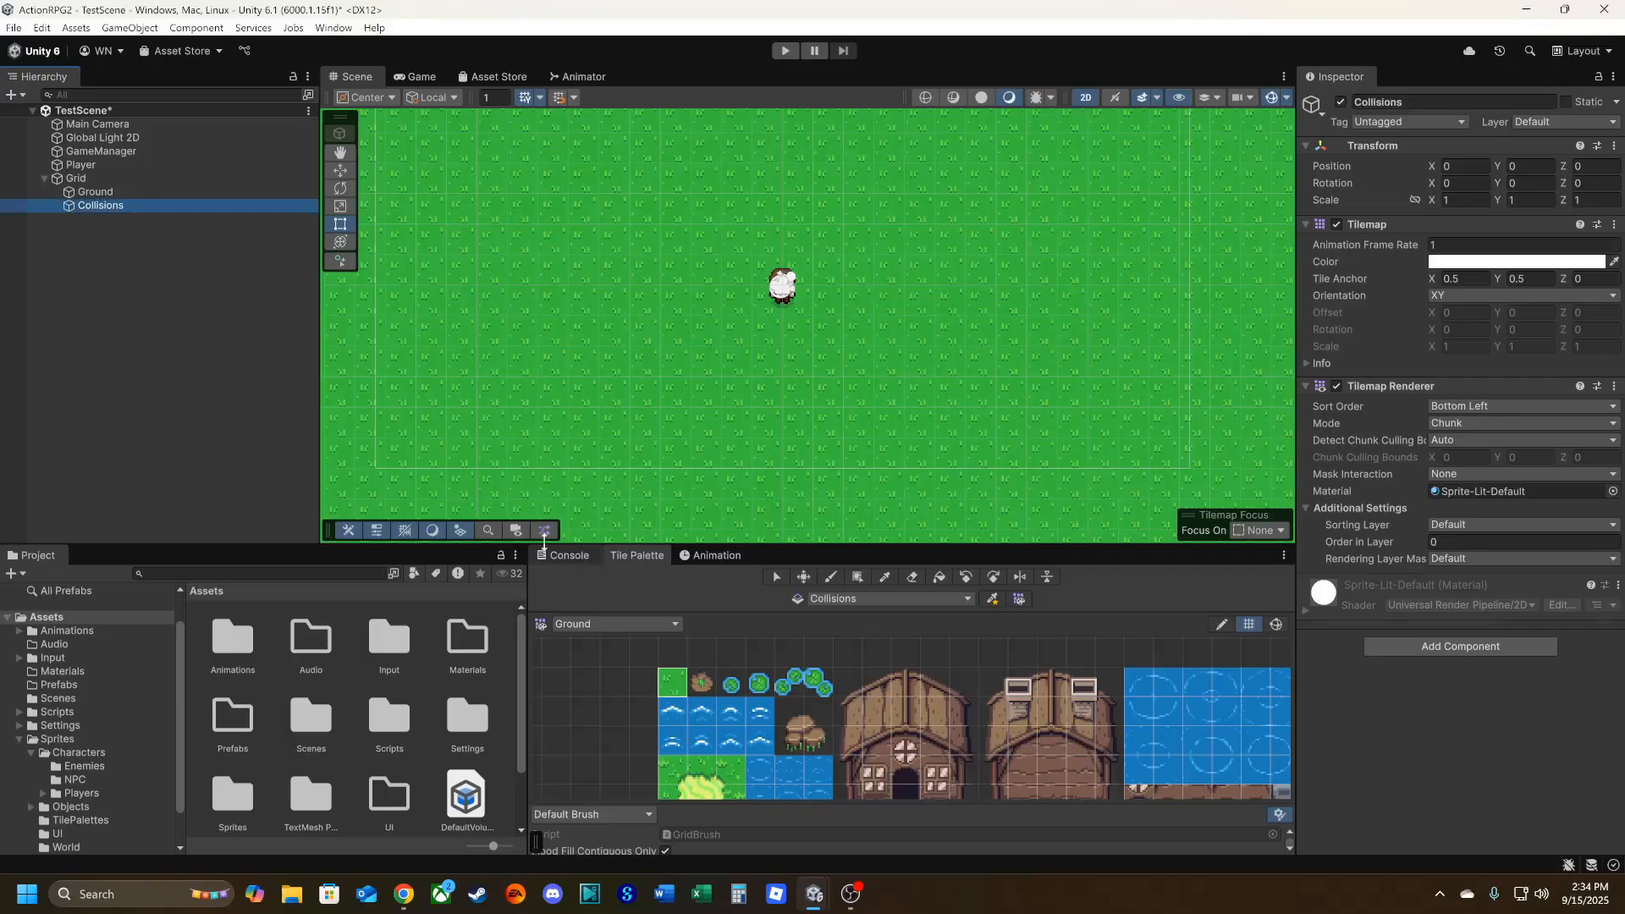
Assign the Collisions tilemap's Tilemap Renderer to the Ground sorting layer.
left_click(106, 204)
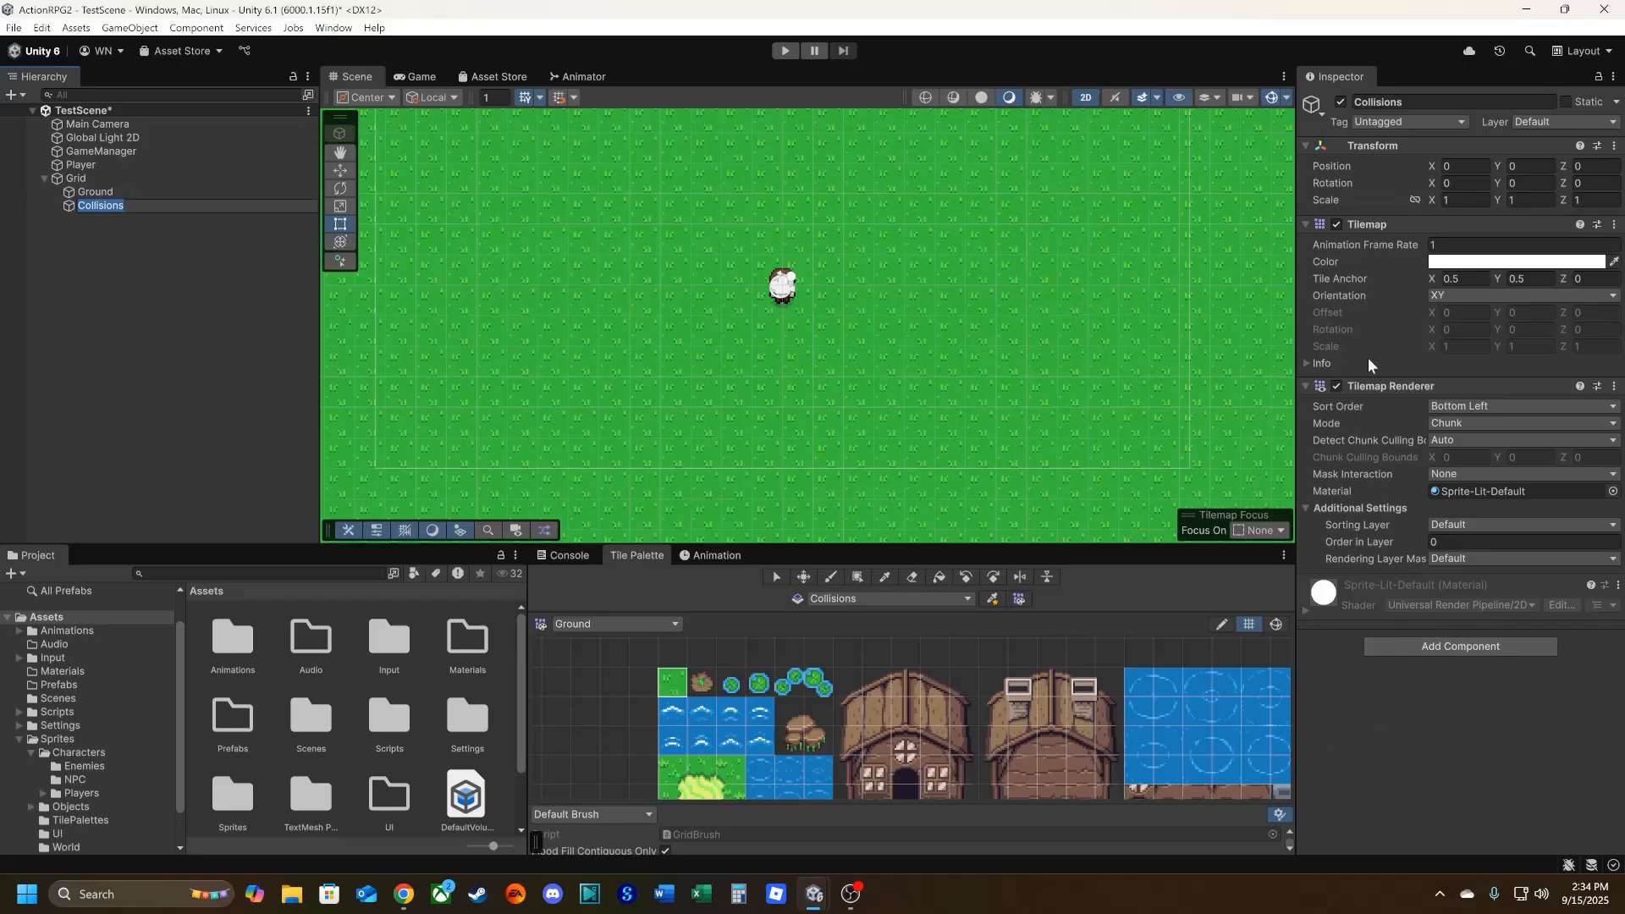
left_click(1432, 525)
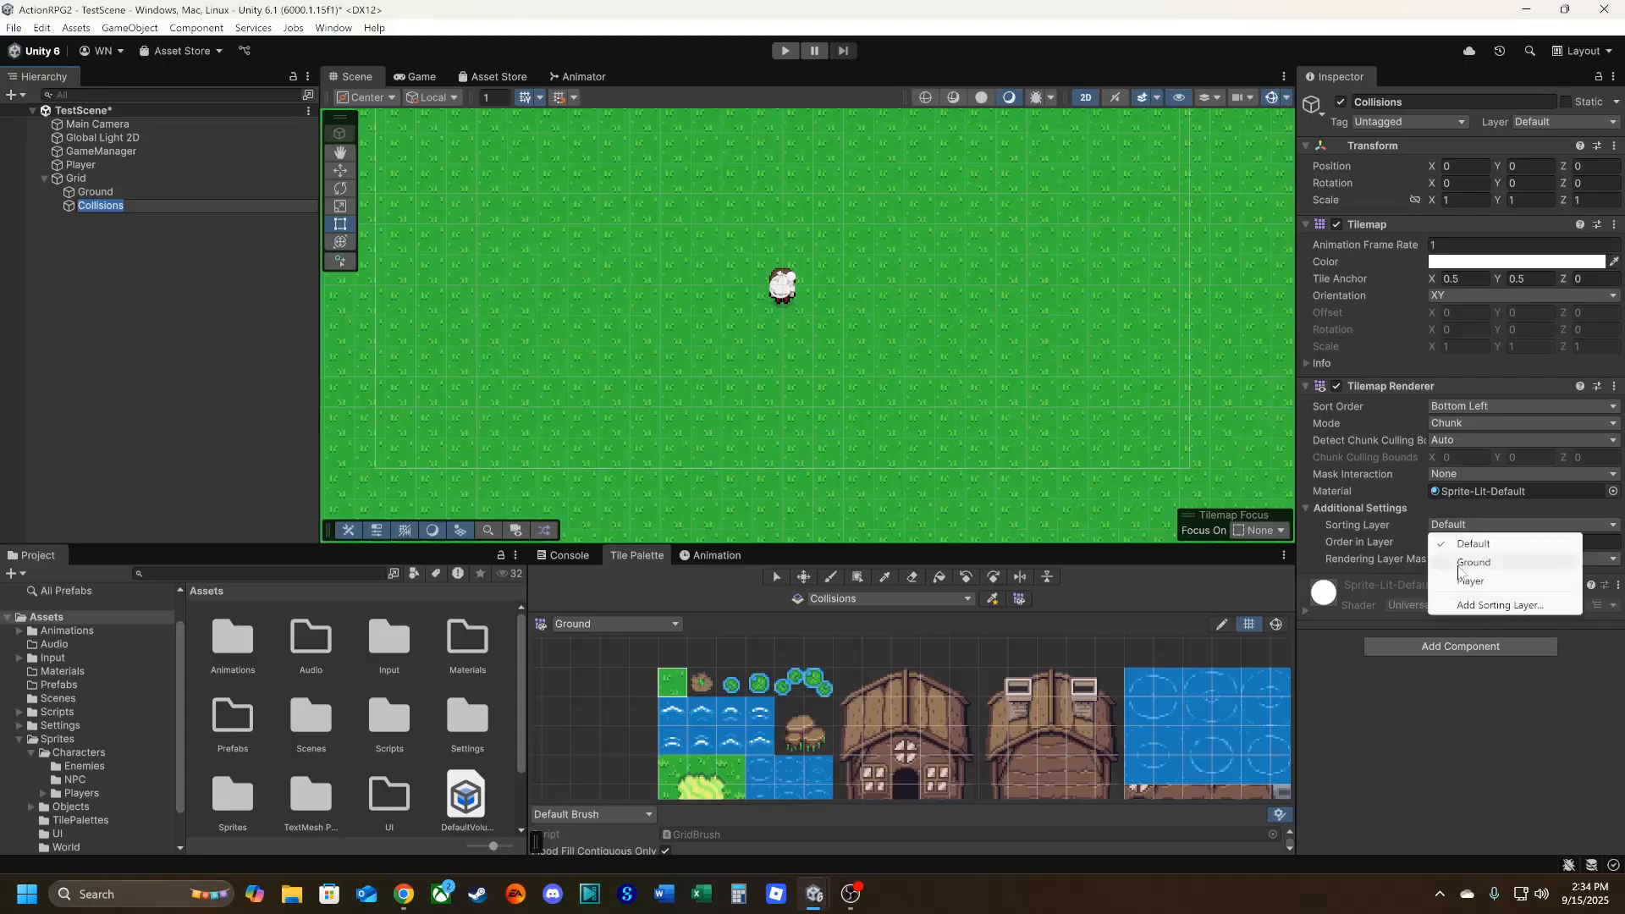
left_click(1472, 562)
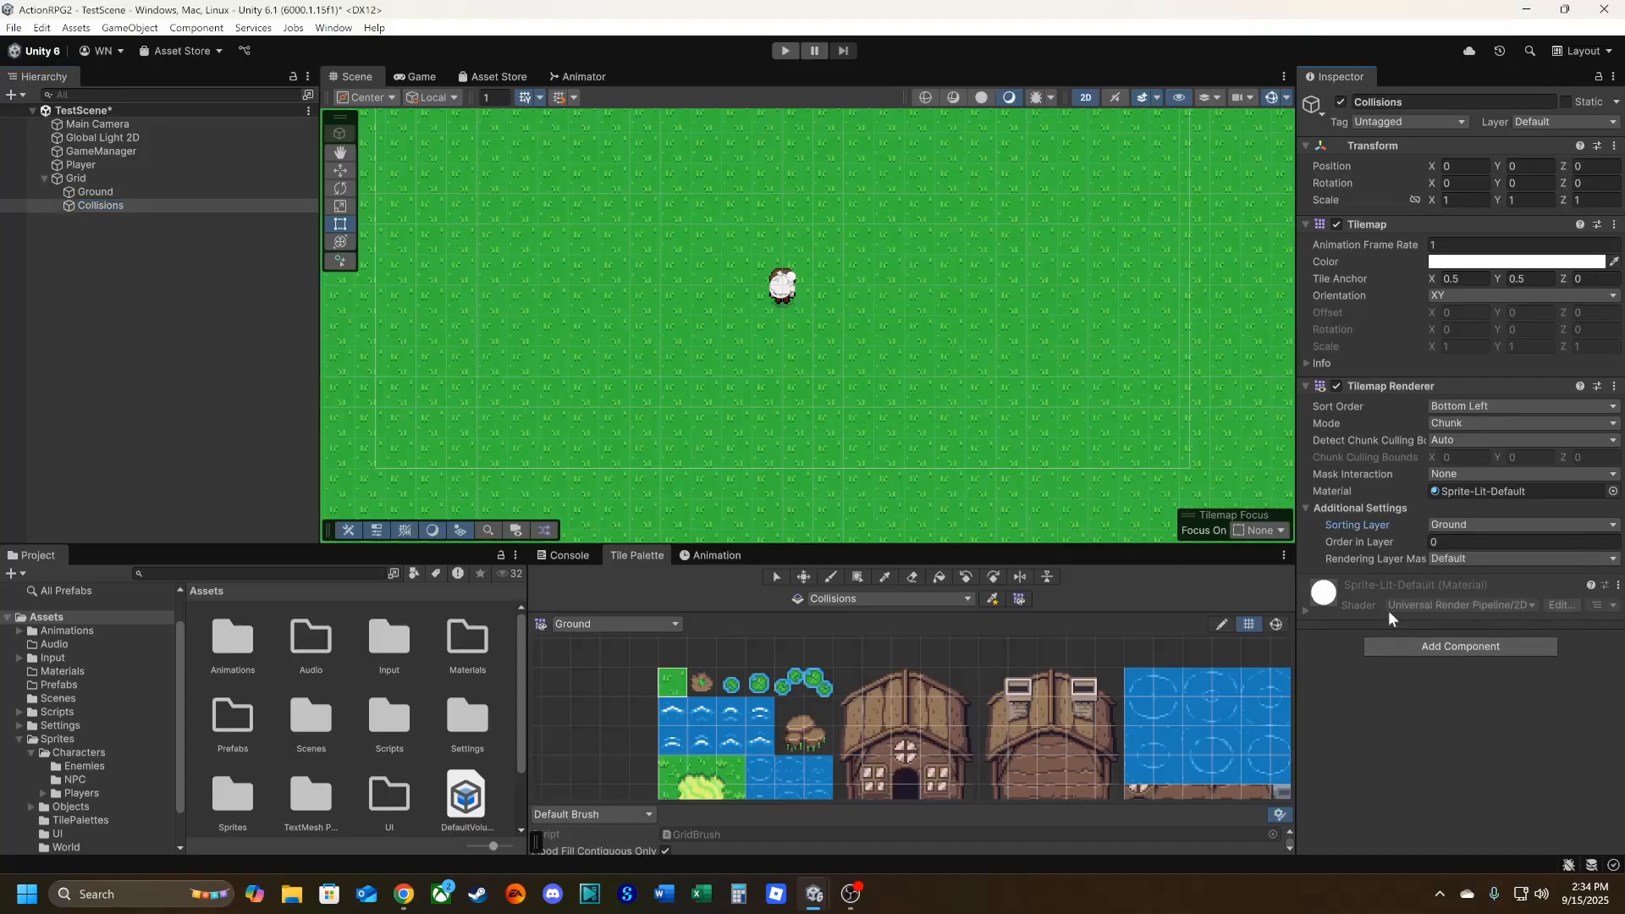
Add a Tilemap Collider 2D component to the Collisions tilemap and set its Composite Operation to Merge.
left_click(1438, 650)
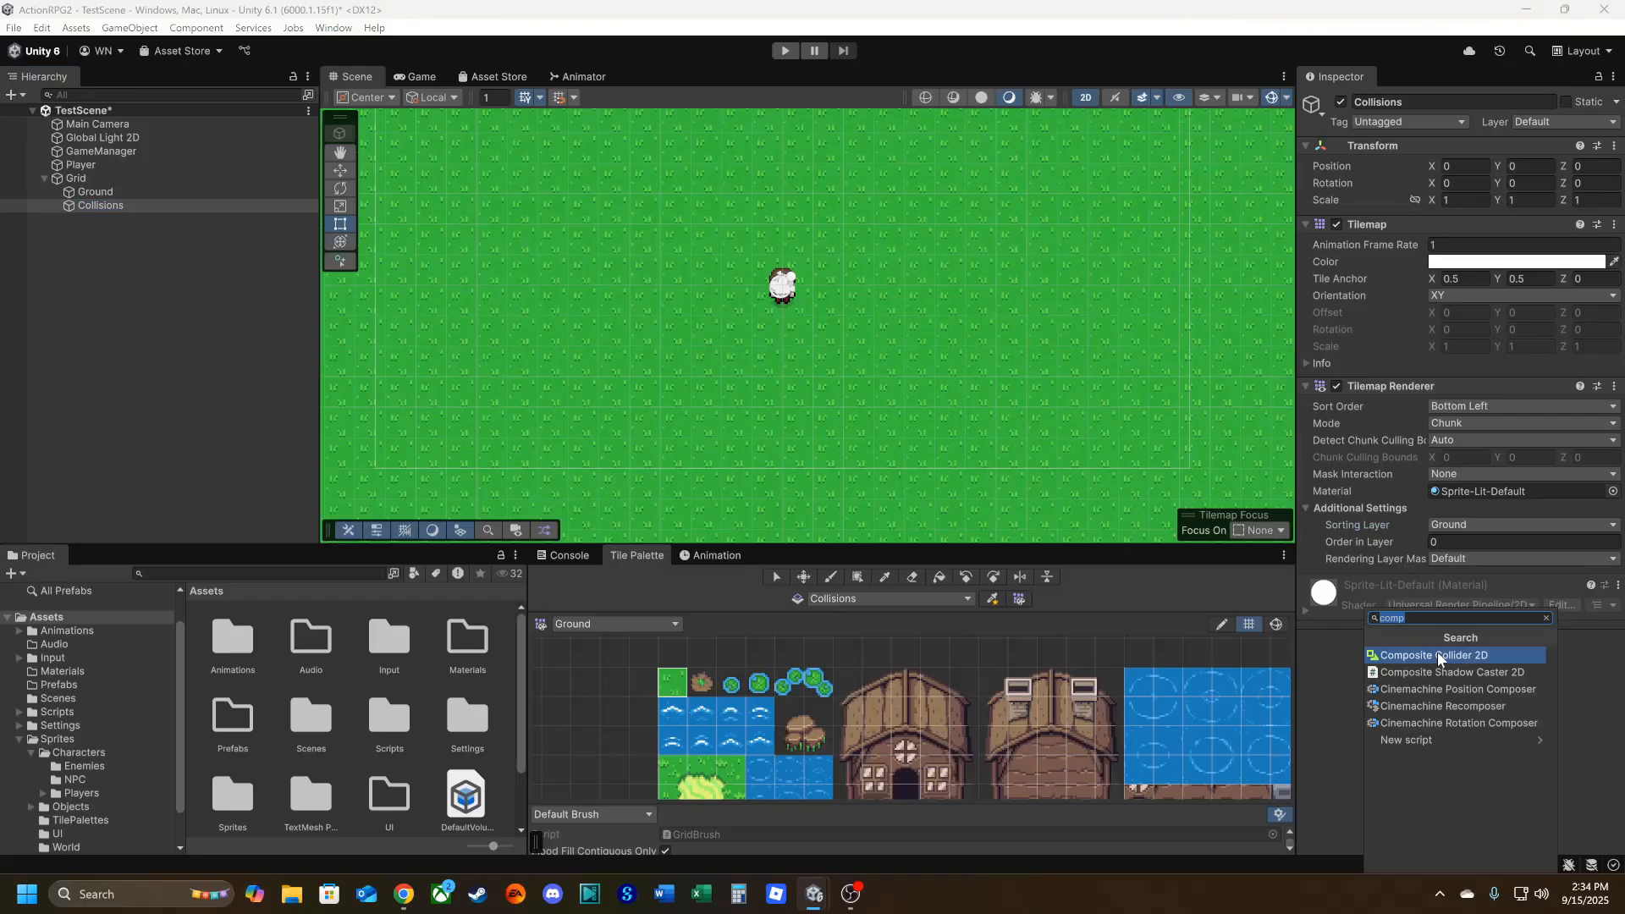
type("til")
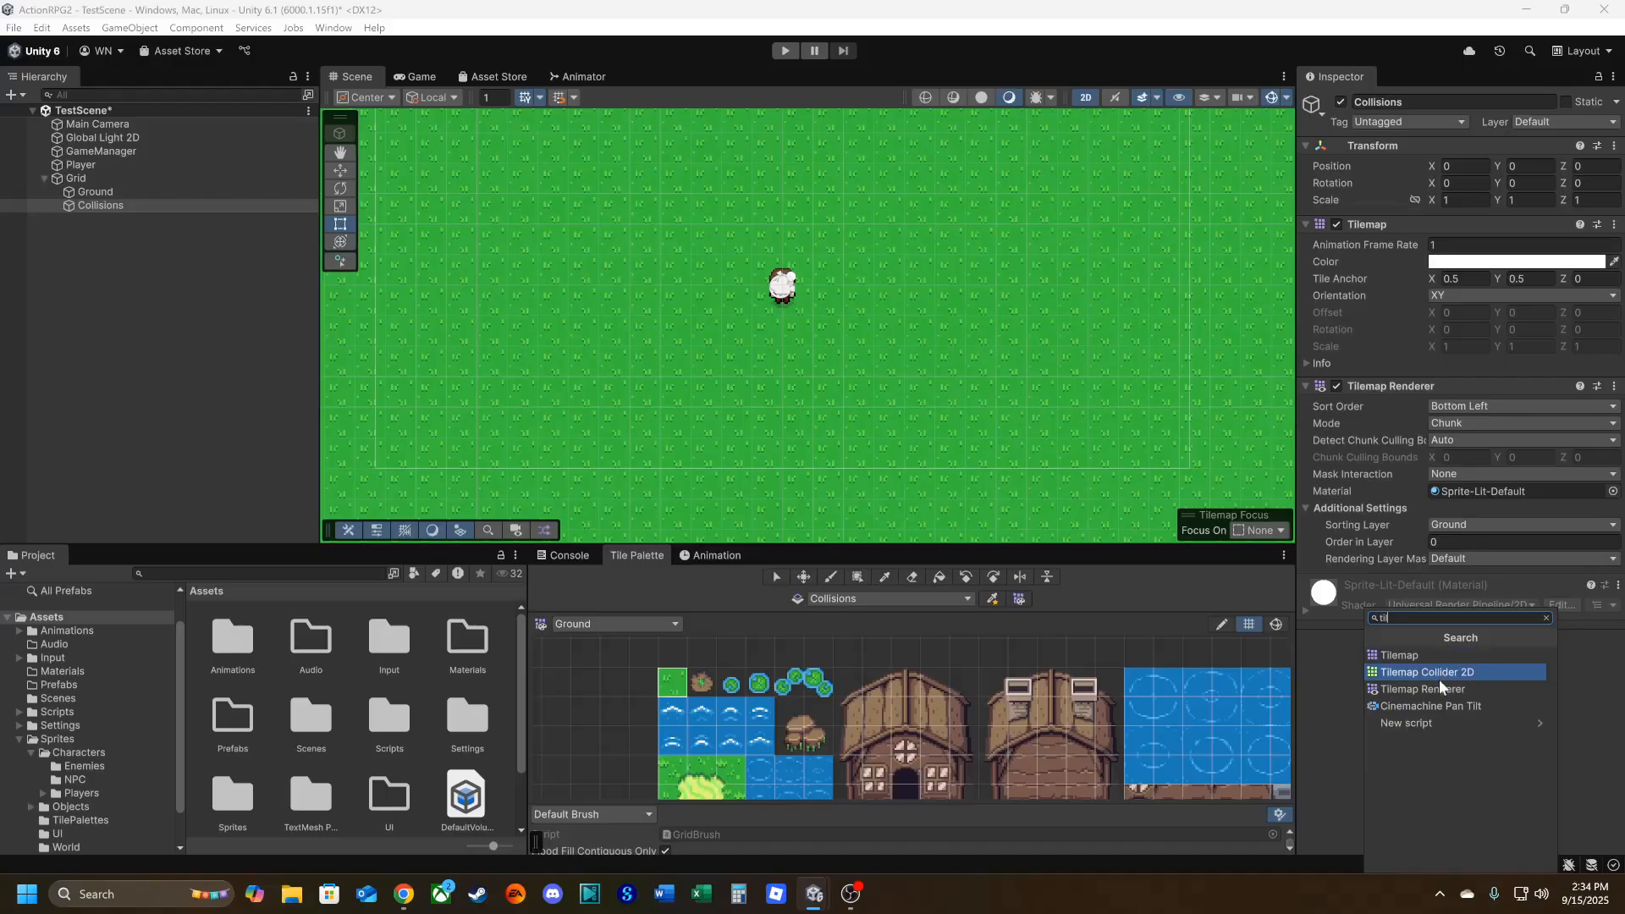
left_click(1435, 674)
scroll(1385, 634, "down", 1)
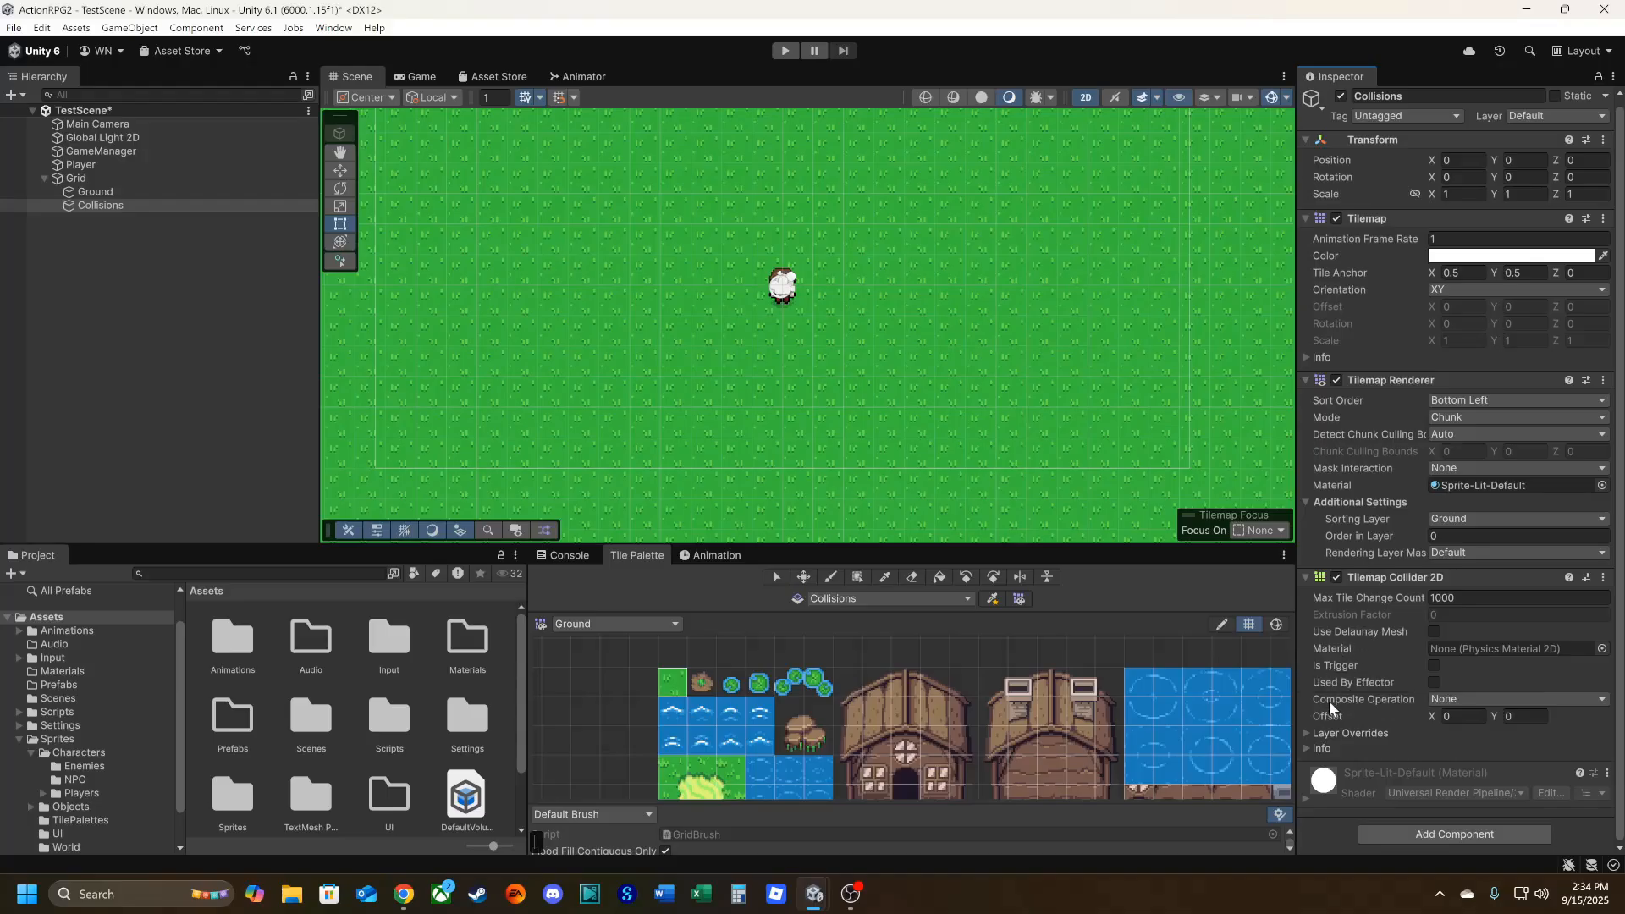
left_click(1456, 699)
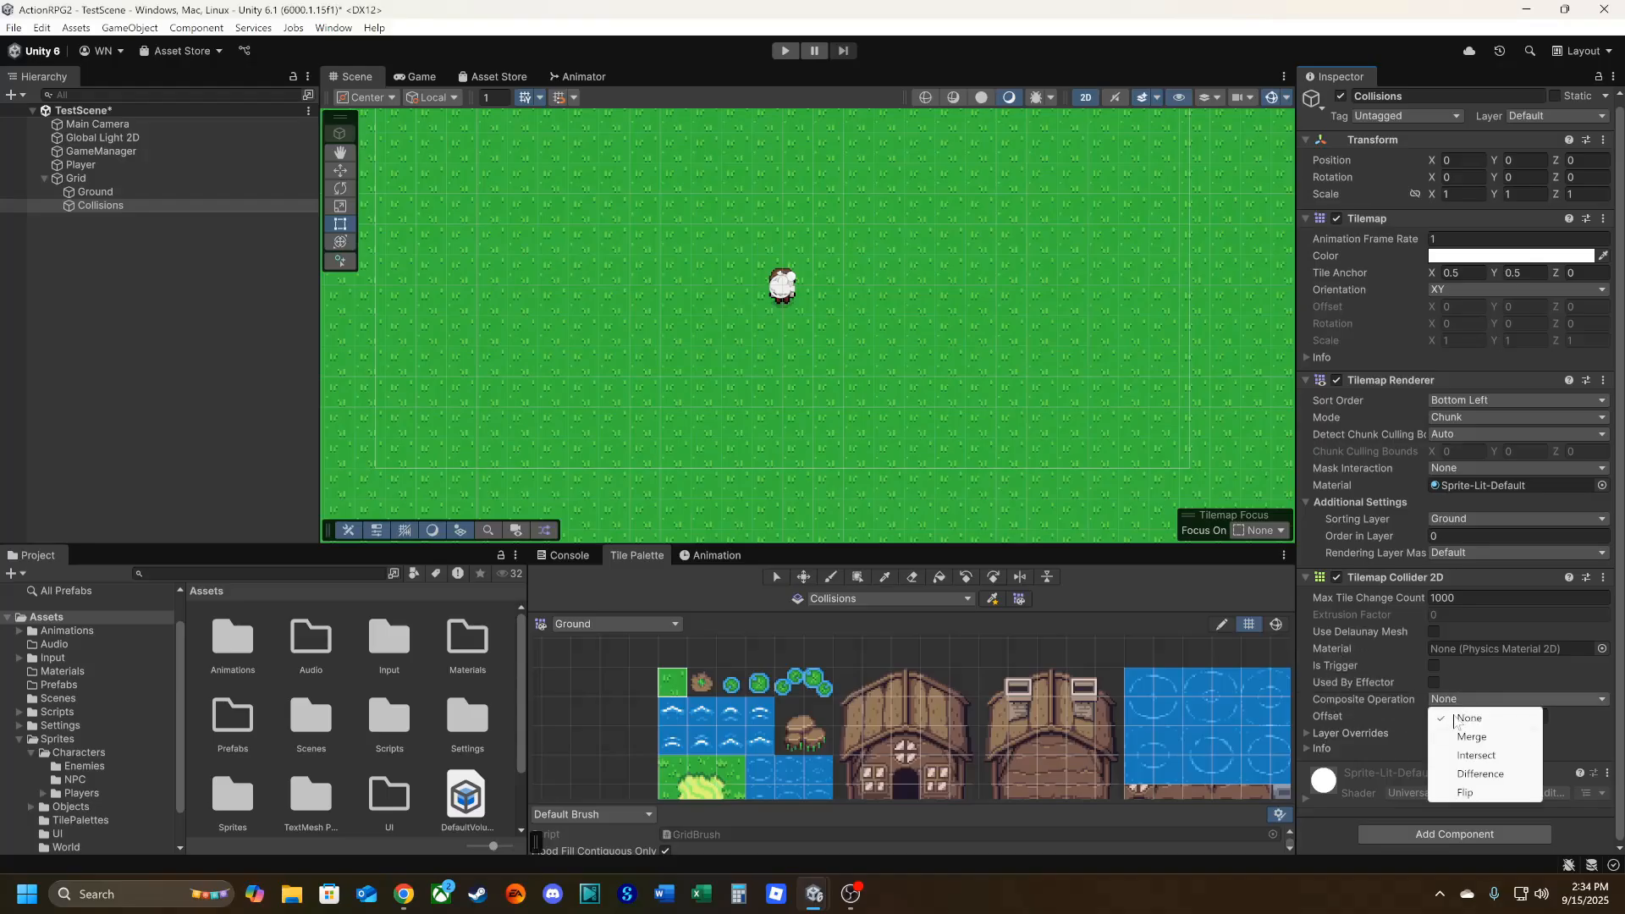
left_click(1466, 733)
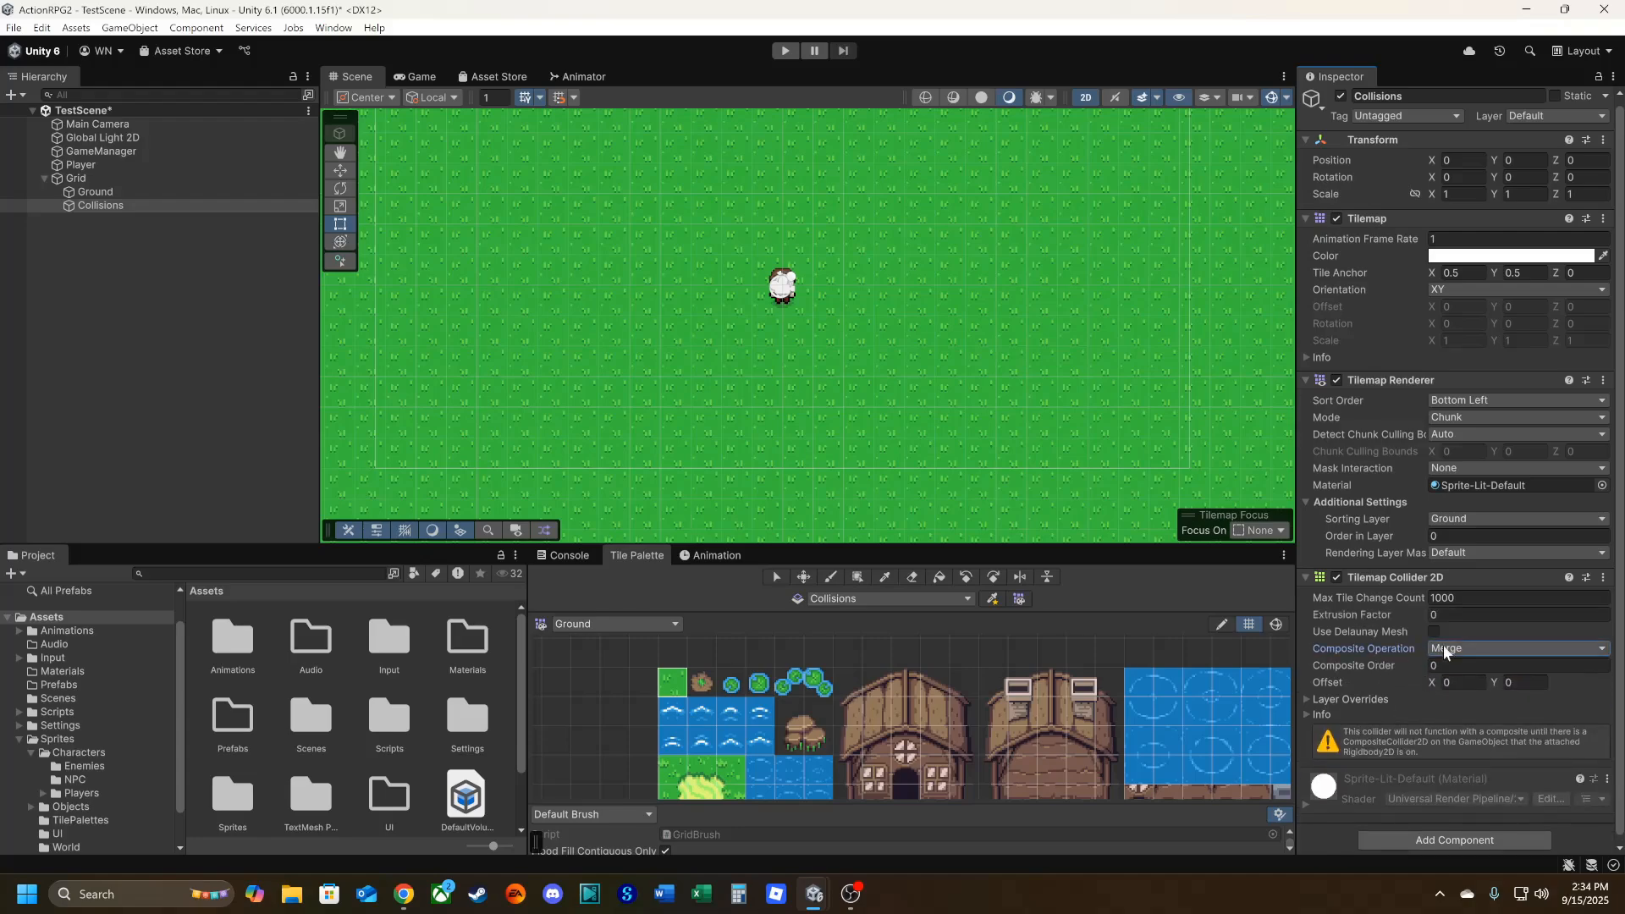
Add a Composite Collider 2D component to the Collisions tilemap.
scroll(1390, 631, "down", 1)
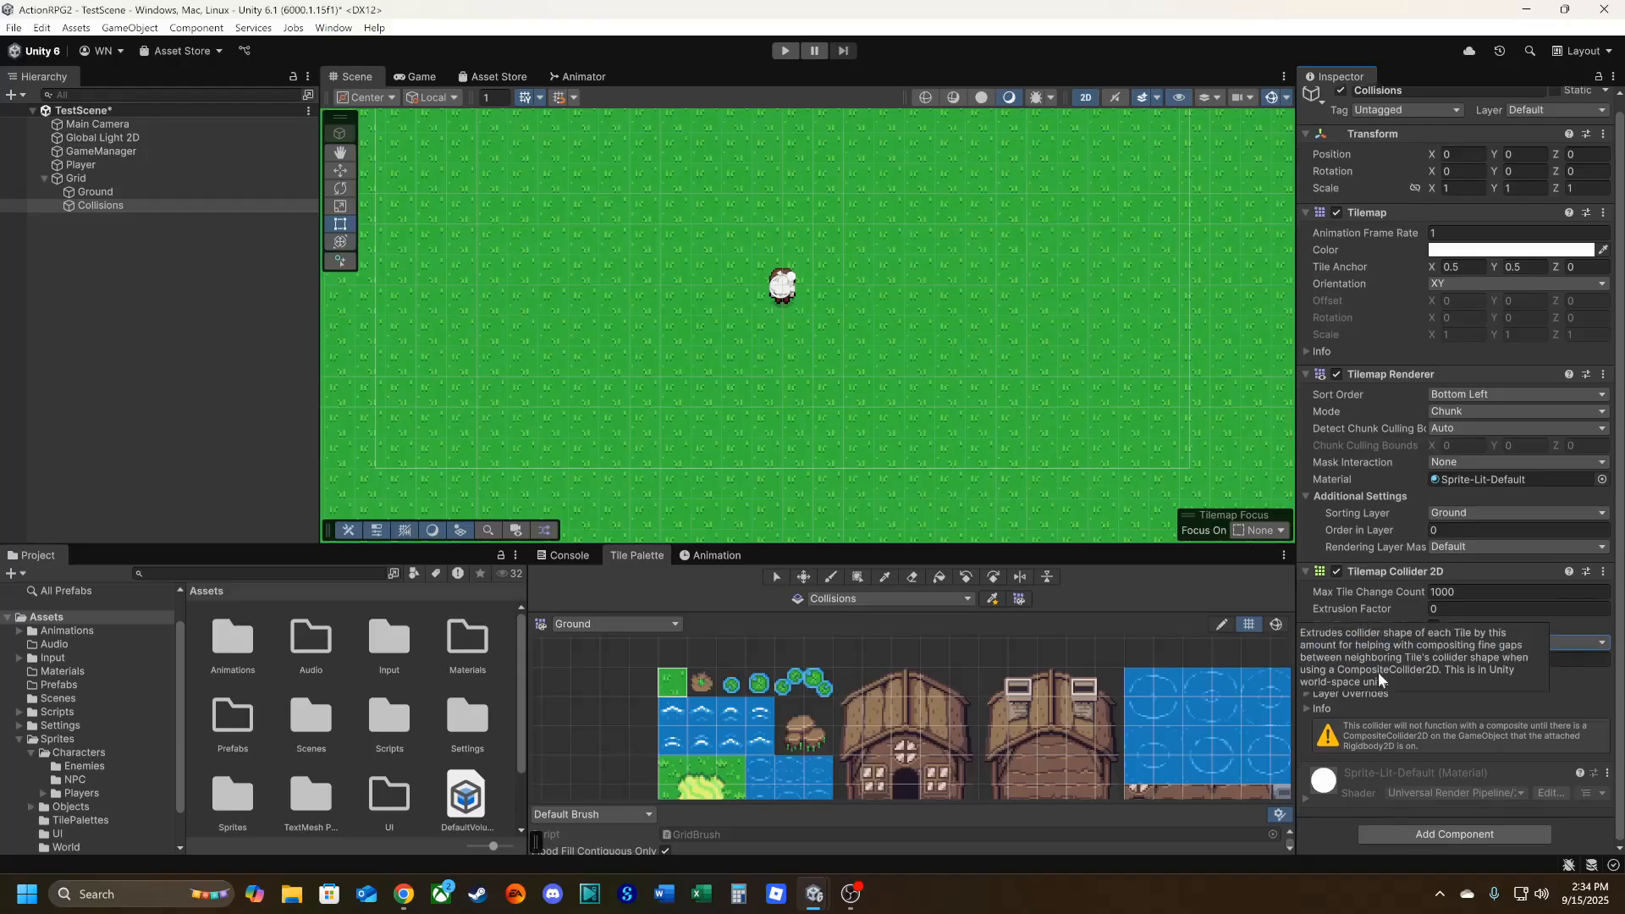
left_click(1428, 835)
type("til")
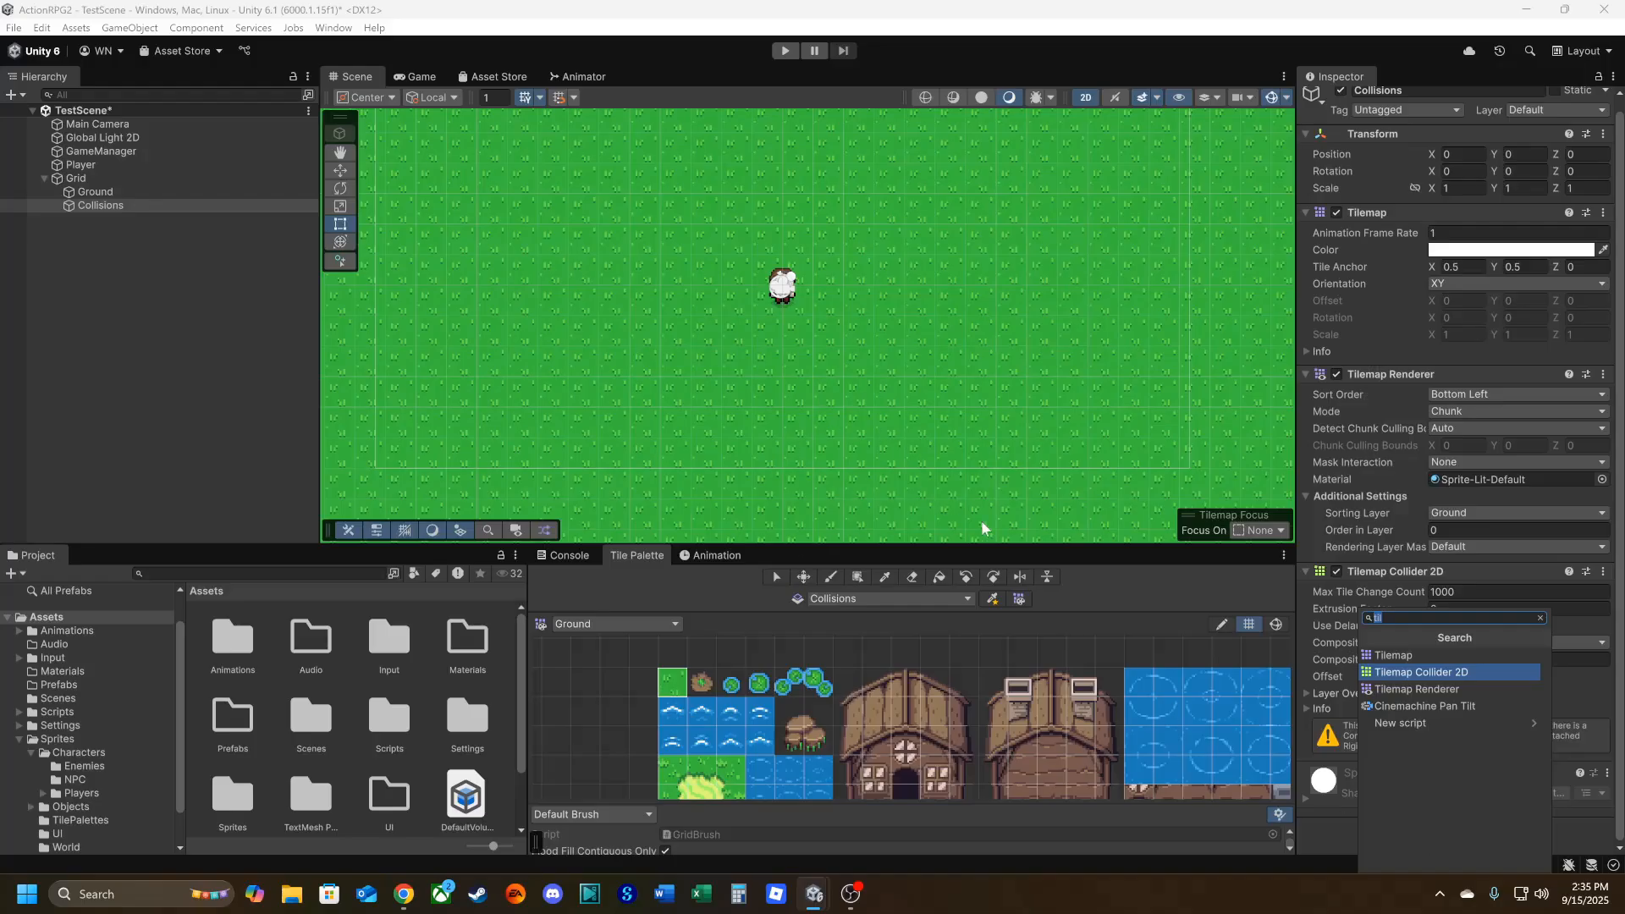
key("BackSpace")
key("BackSpace")
key("BackSpace")
type("coll")
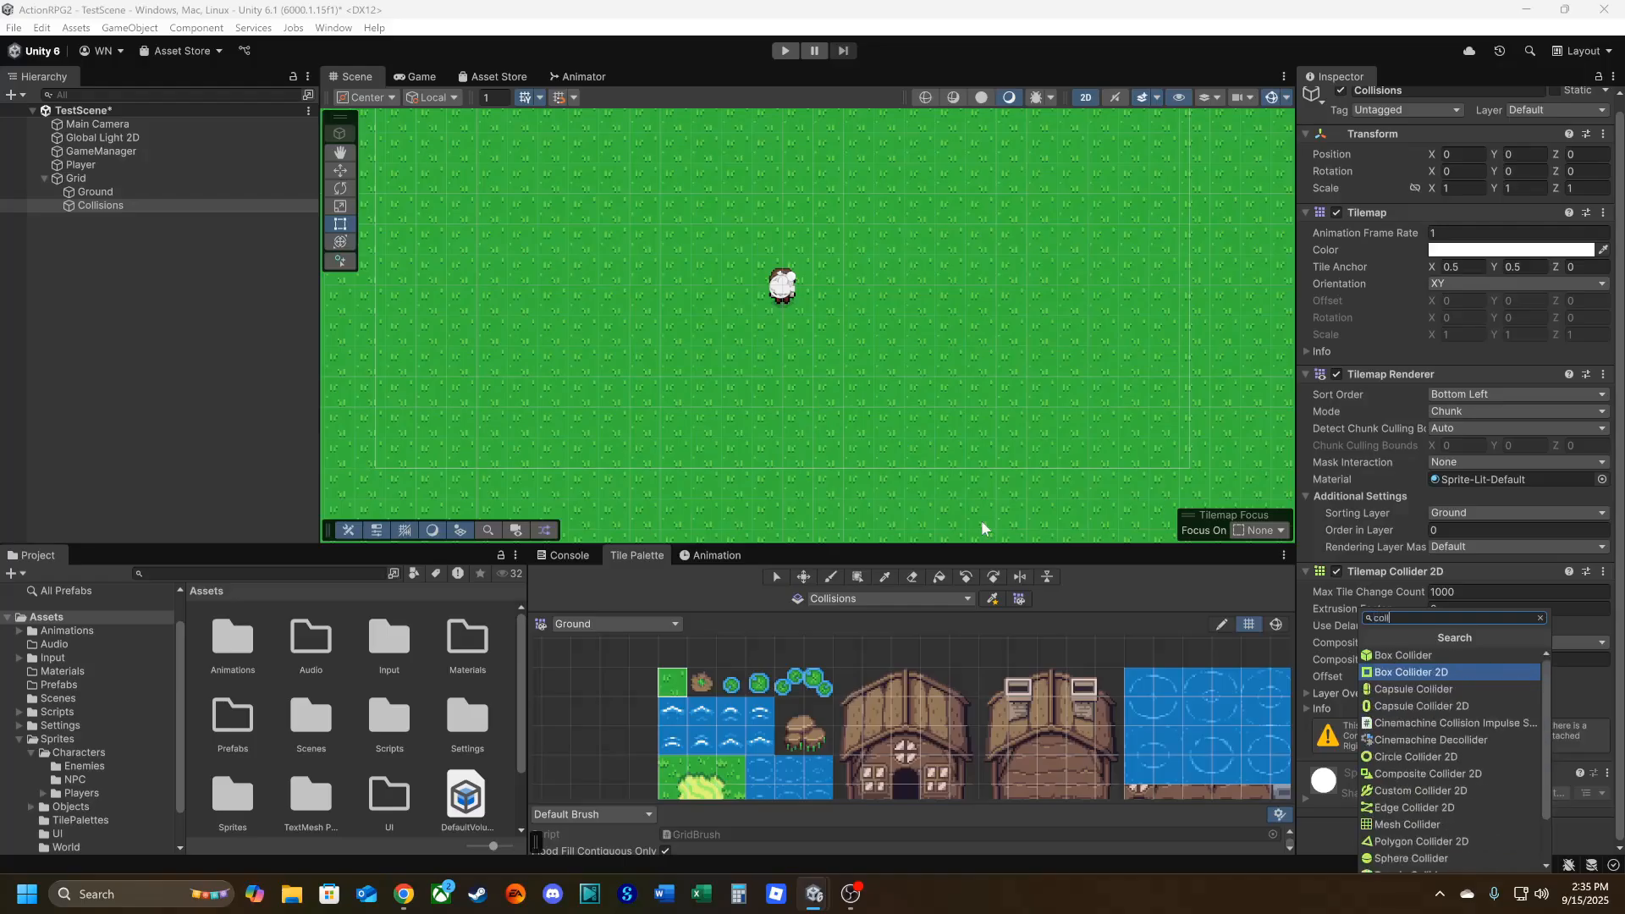
key("BackSpace")
key("BackSpace")
key("BackSpace")
key("BackSpace")
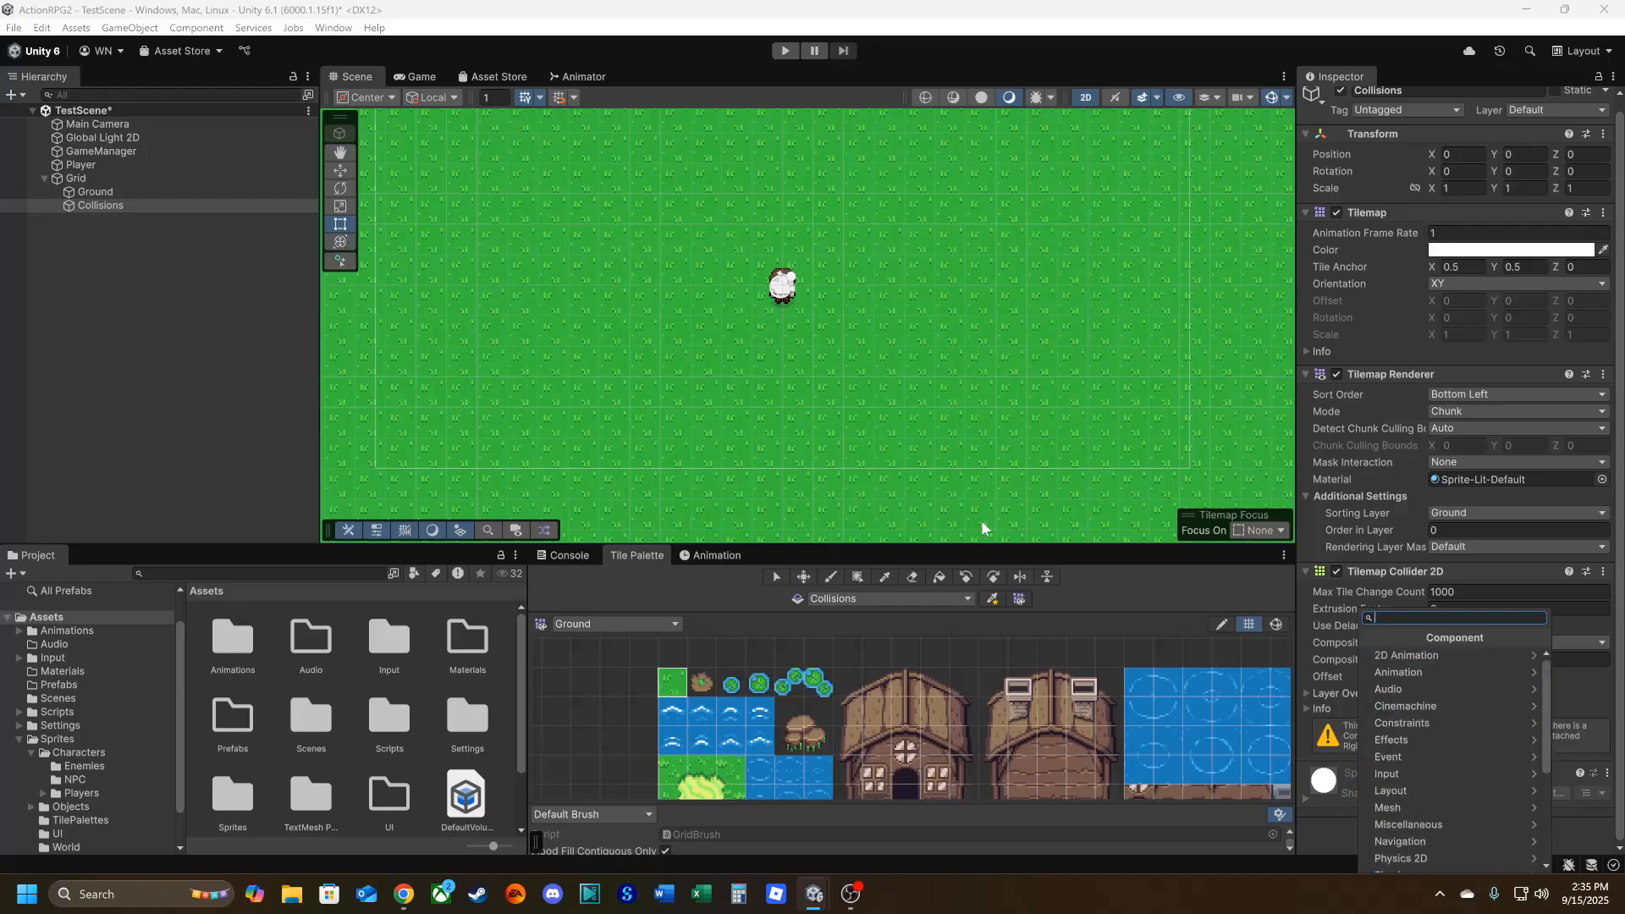
type("compo")
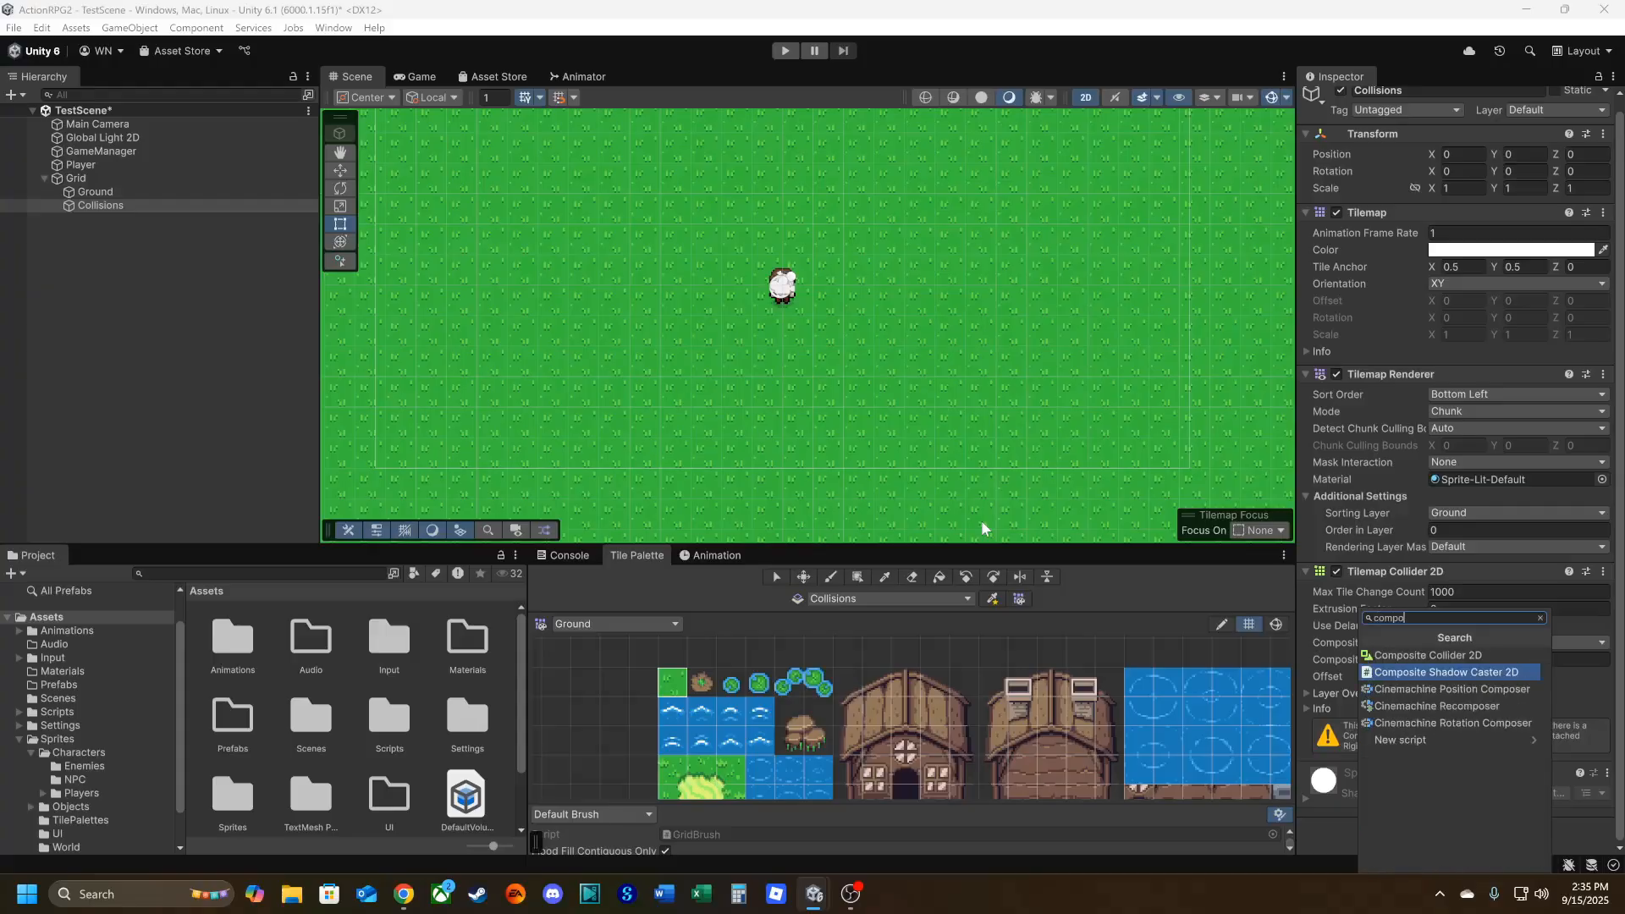
left_click(1400, 657)
scroll(1352, 702, "down", 6)
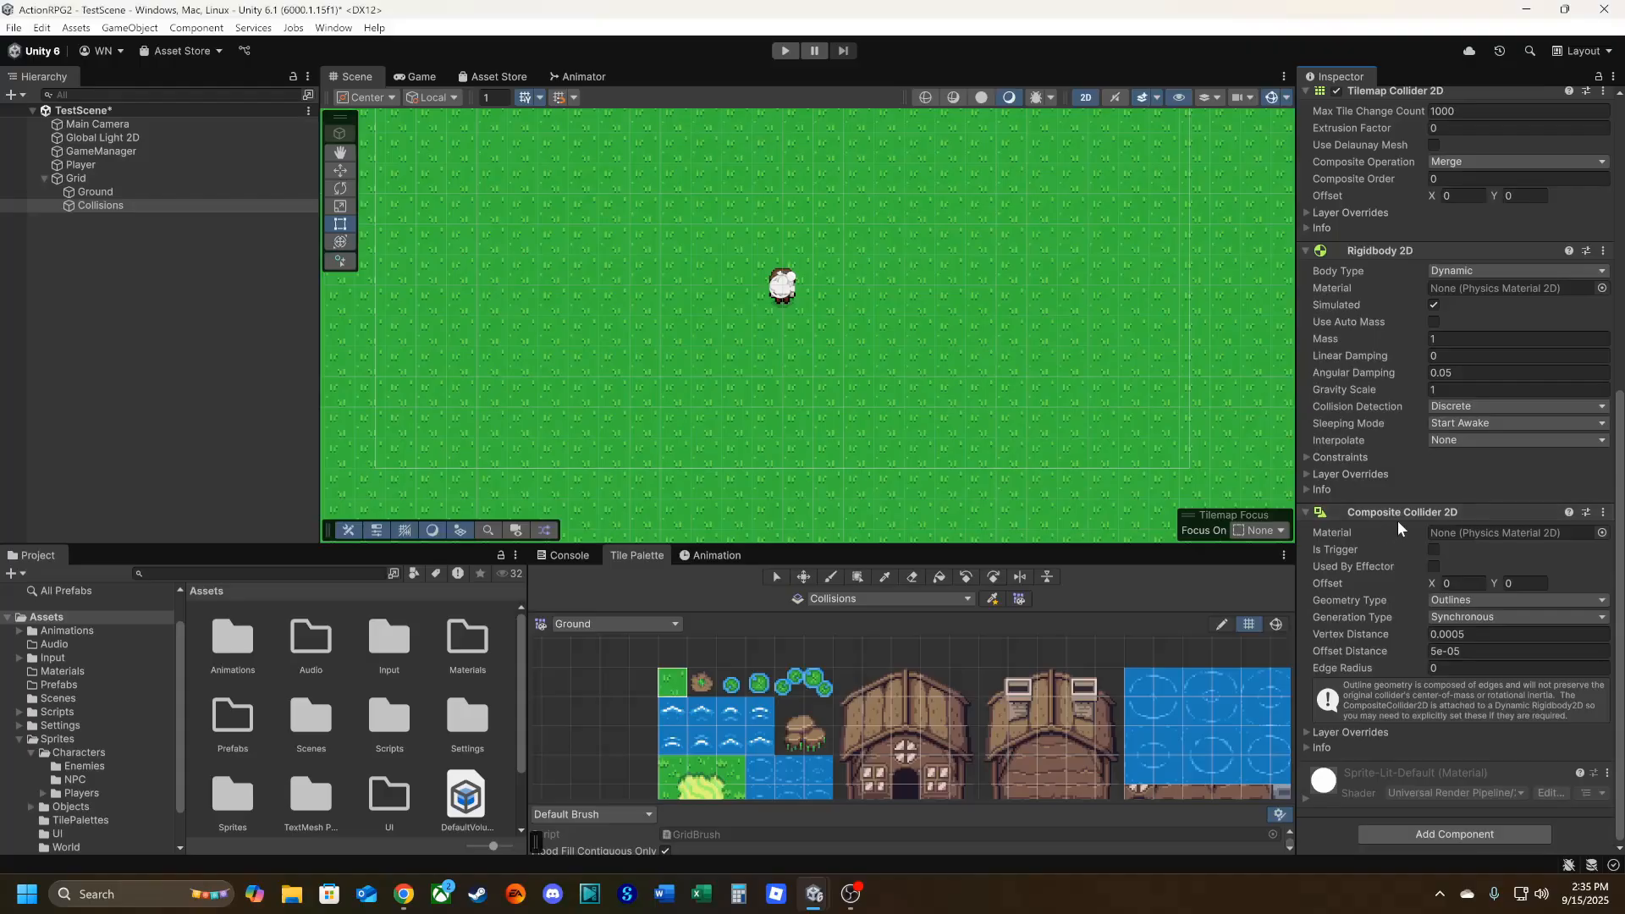
Set the Body Type of the Collisions tilemap's Rigidbody 2D to Static.
scroll(1394, 520, "up", 2)
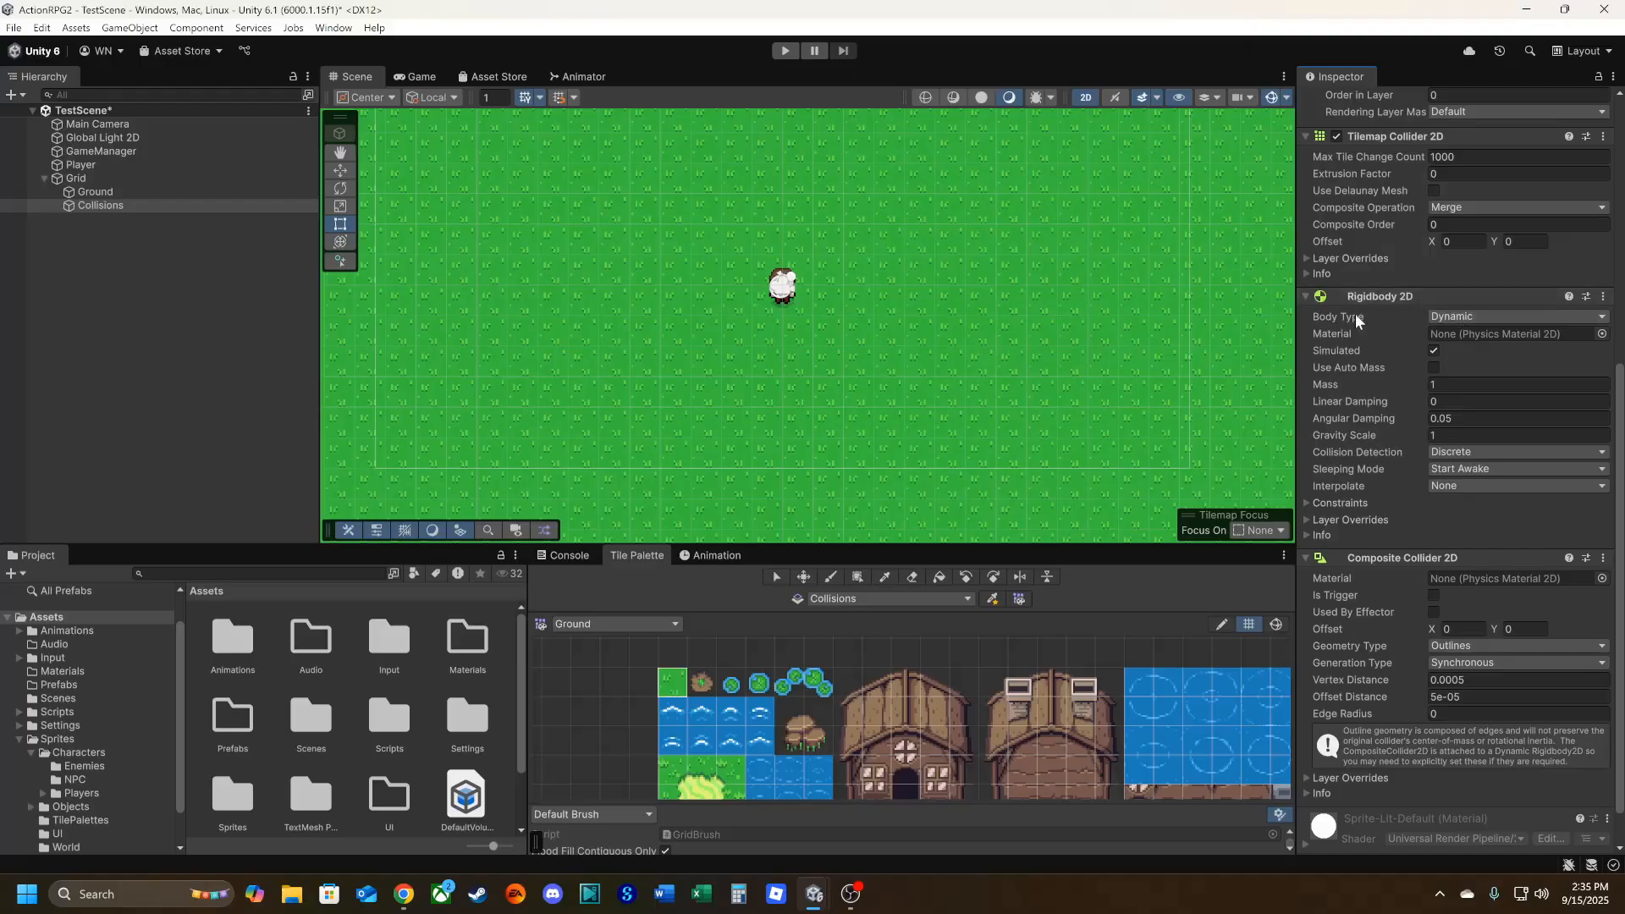
left_click(1467, 316)
left_click(1473, 378)
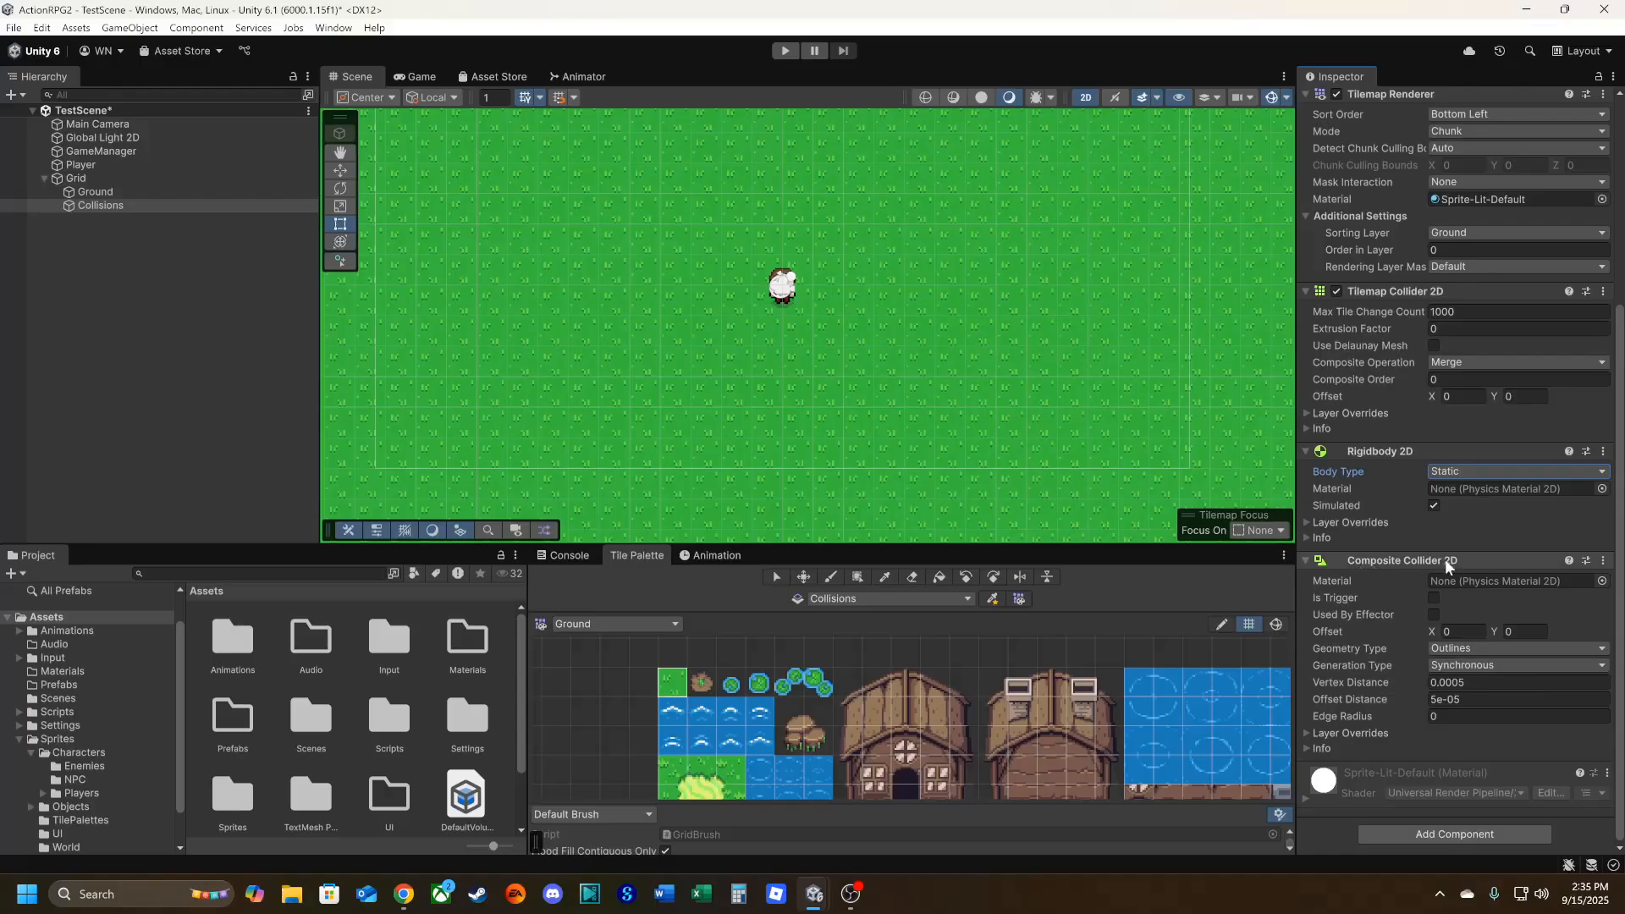
Paint the log's left-end tile on the Collisions tilemap, just above and to the left of the player.
mouse_move(1375, 704)
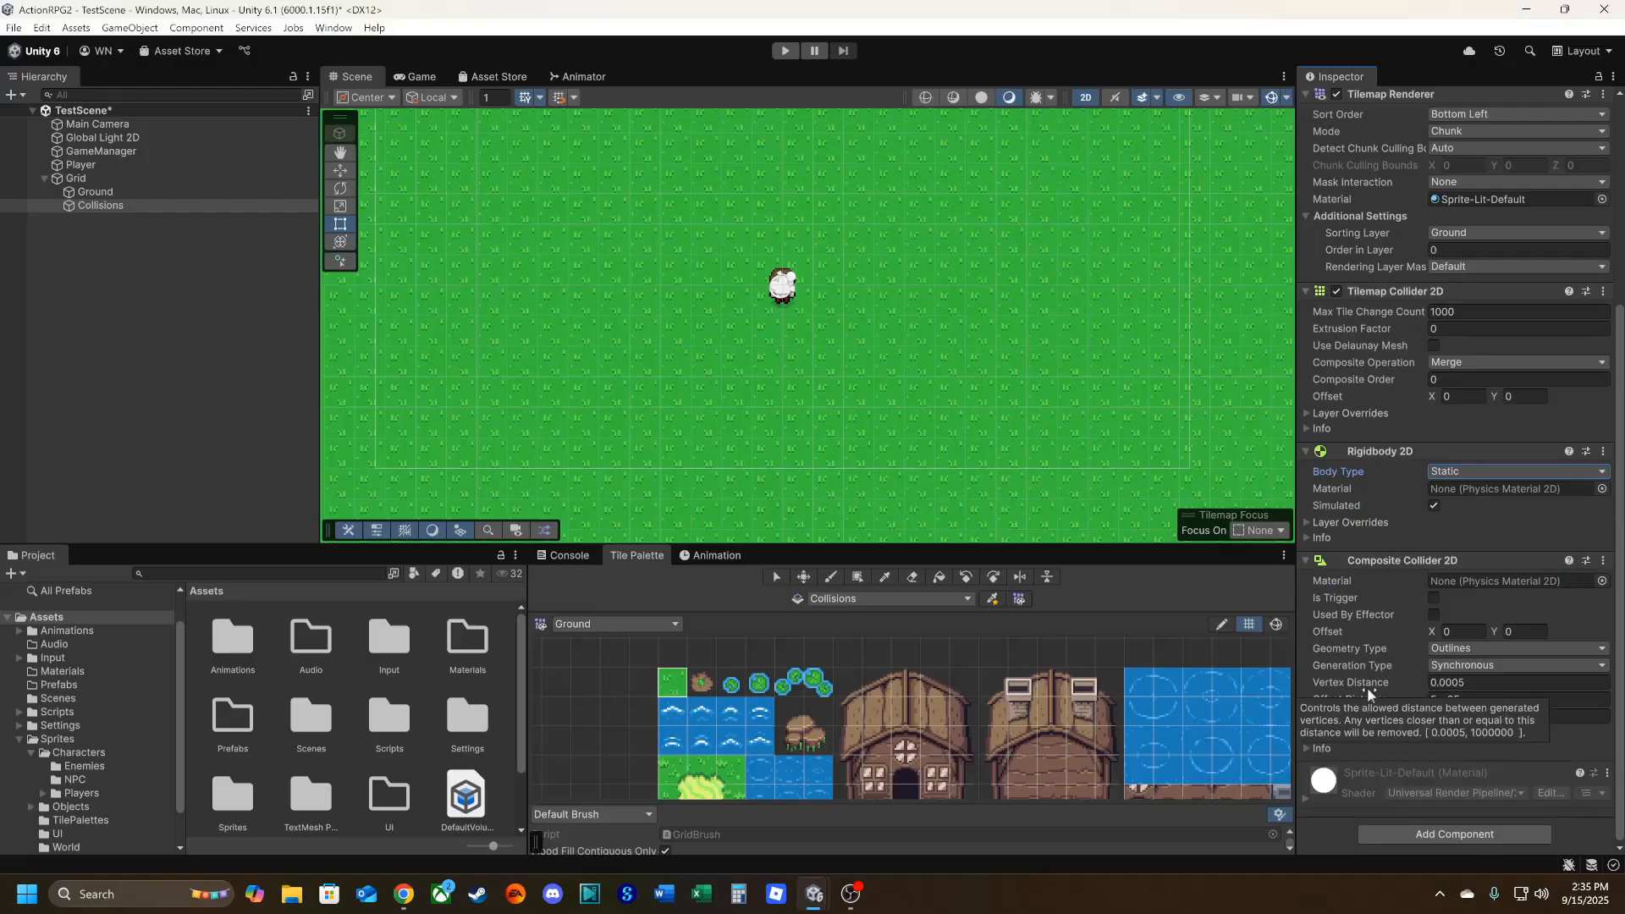
scroll(812, 711, "up", 3)
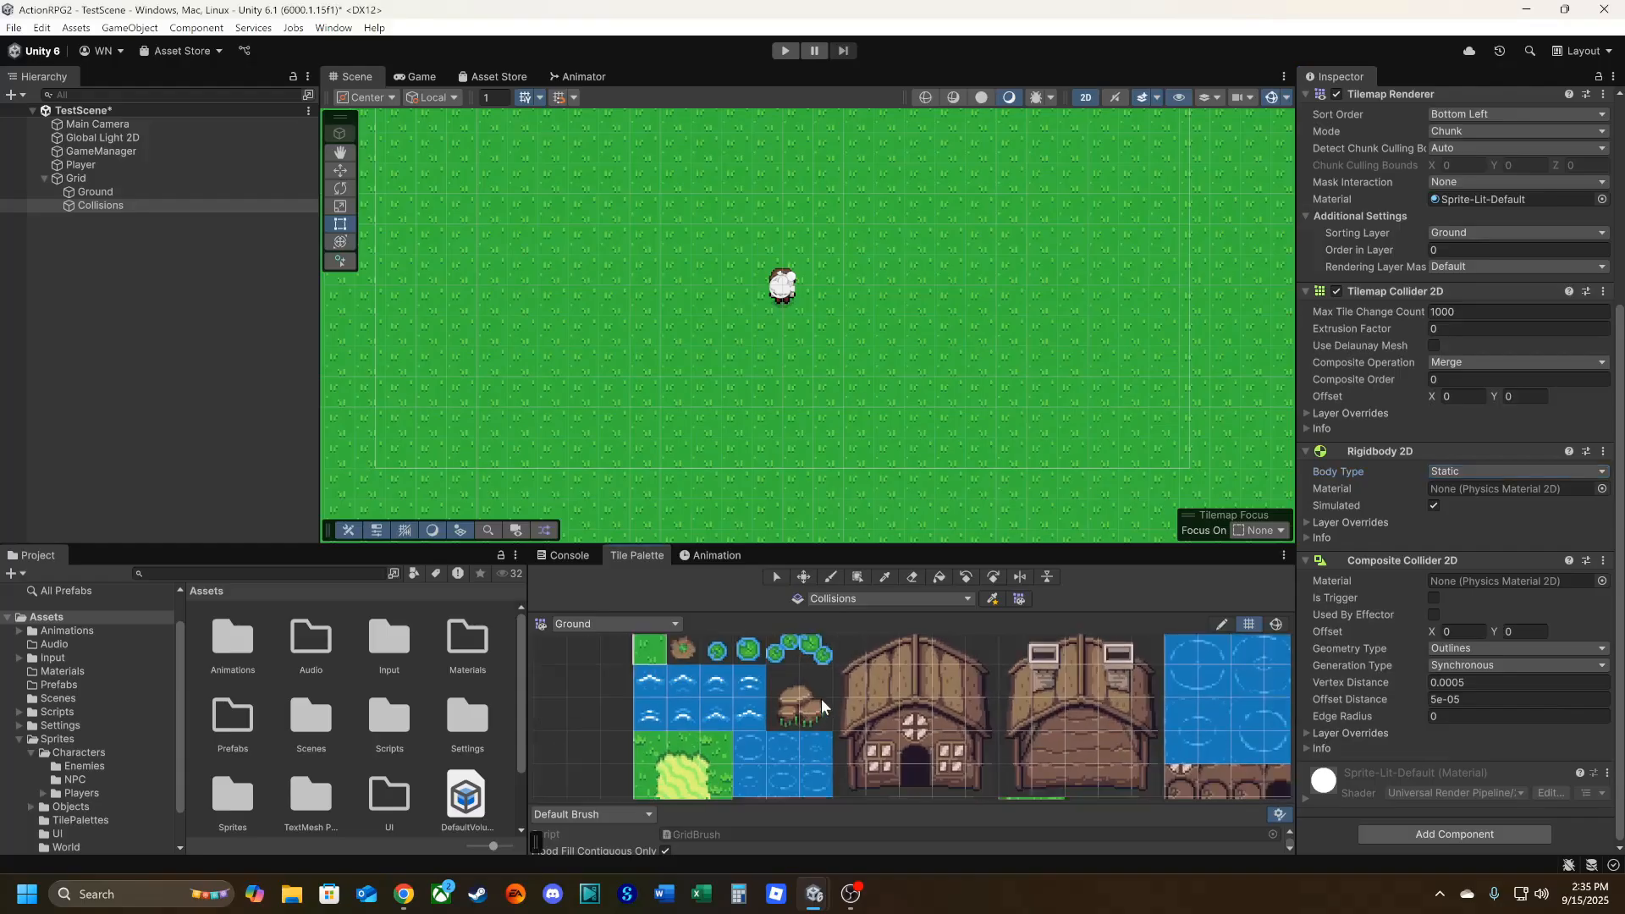
scroll(881, 697, "up", 2)
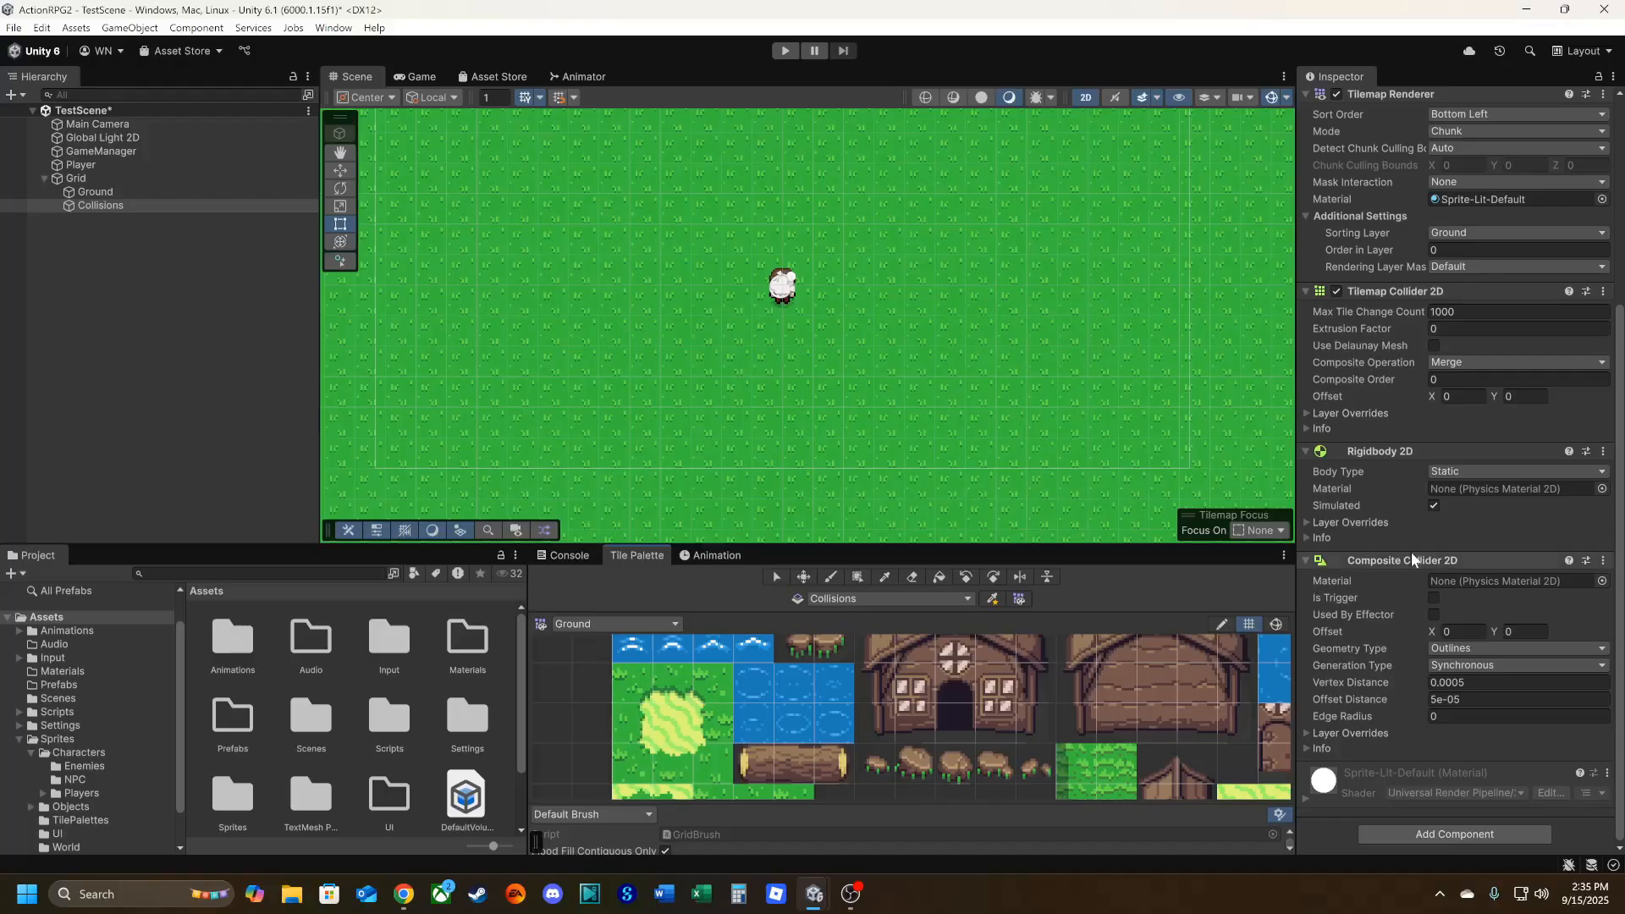
scroll(1384, 528, "up", 1)
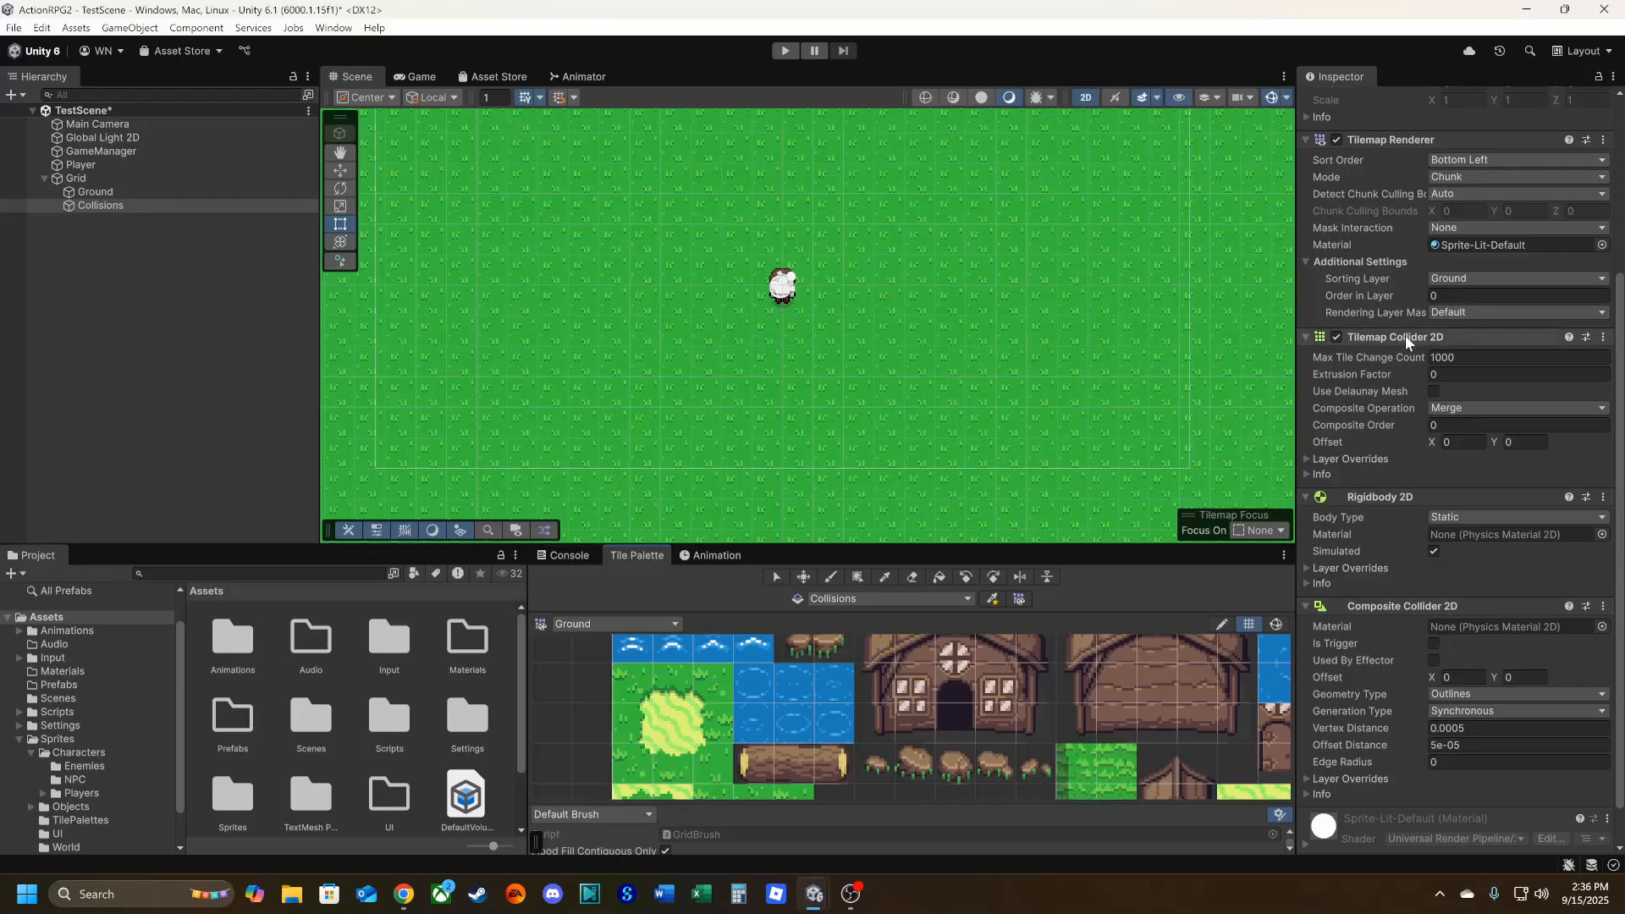
scroll(1378, 680, "up", 5)
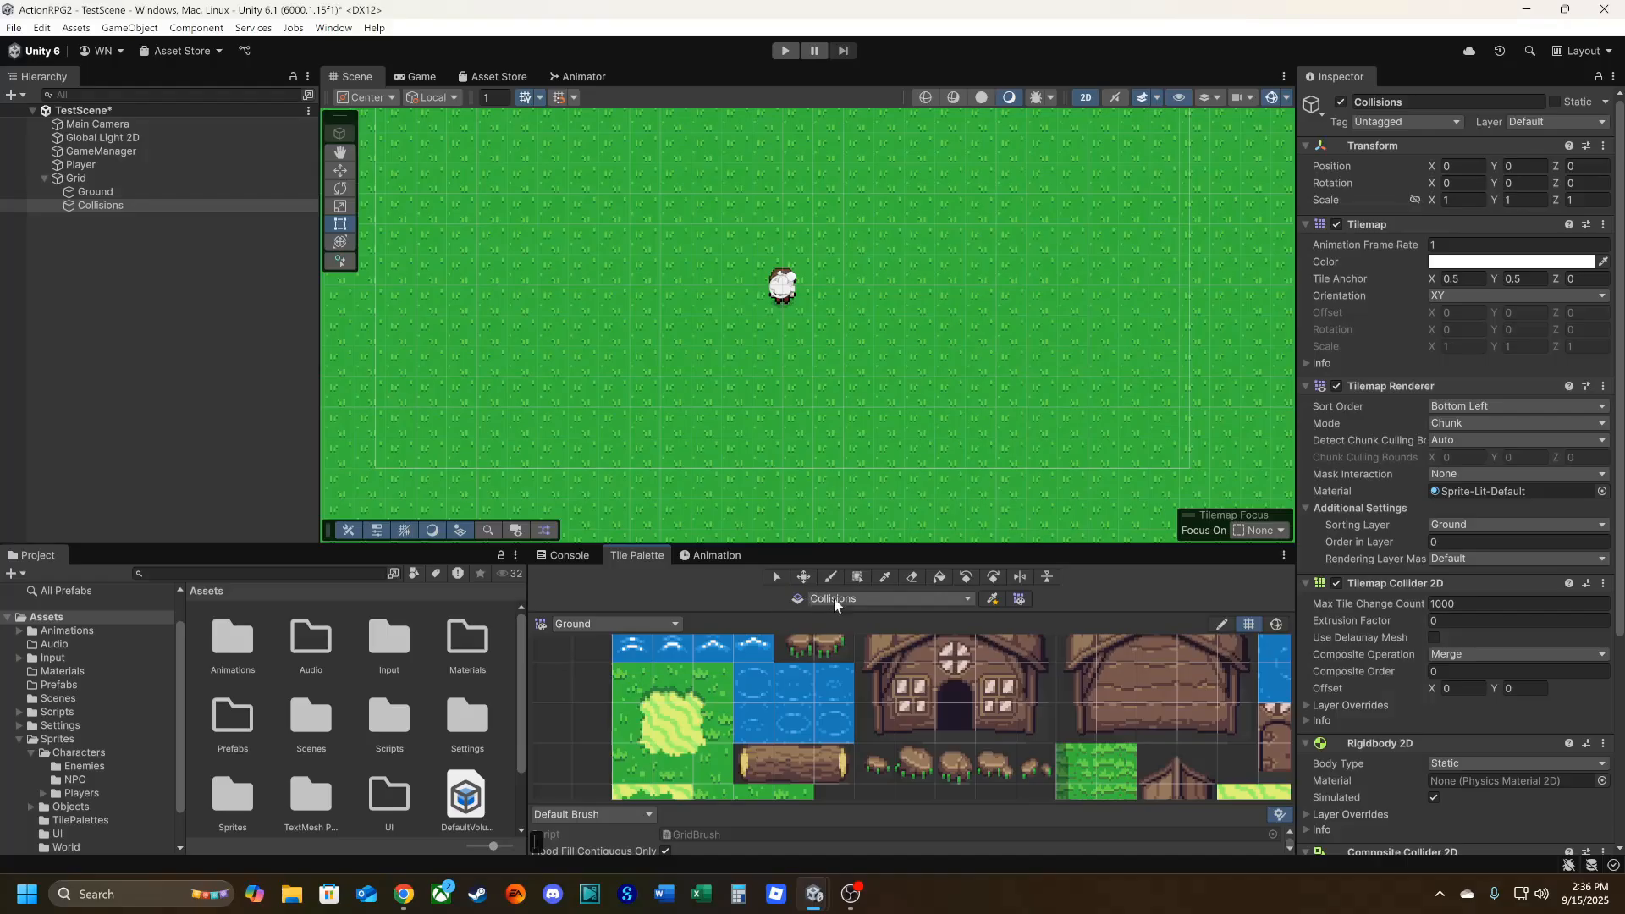
left_click(914, 601)
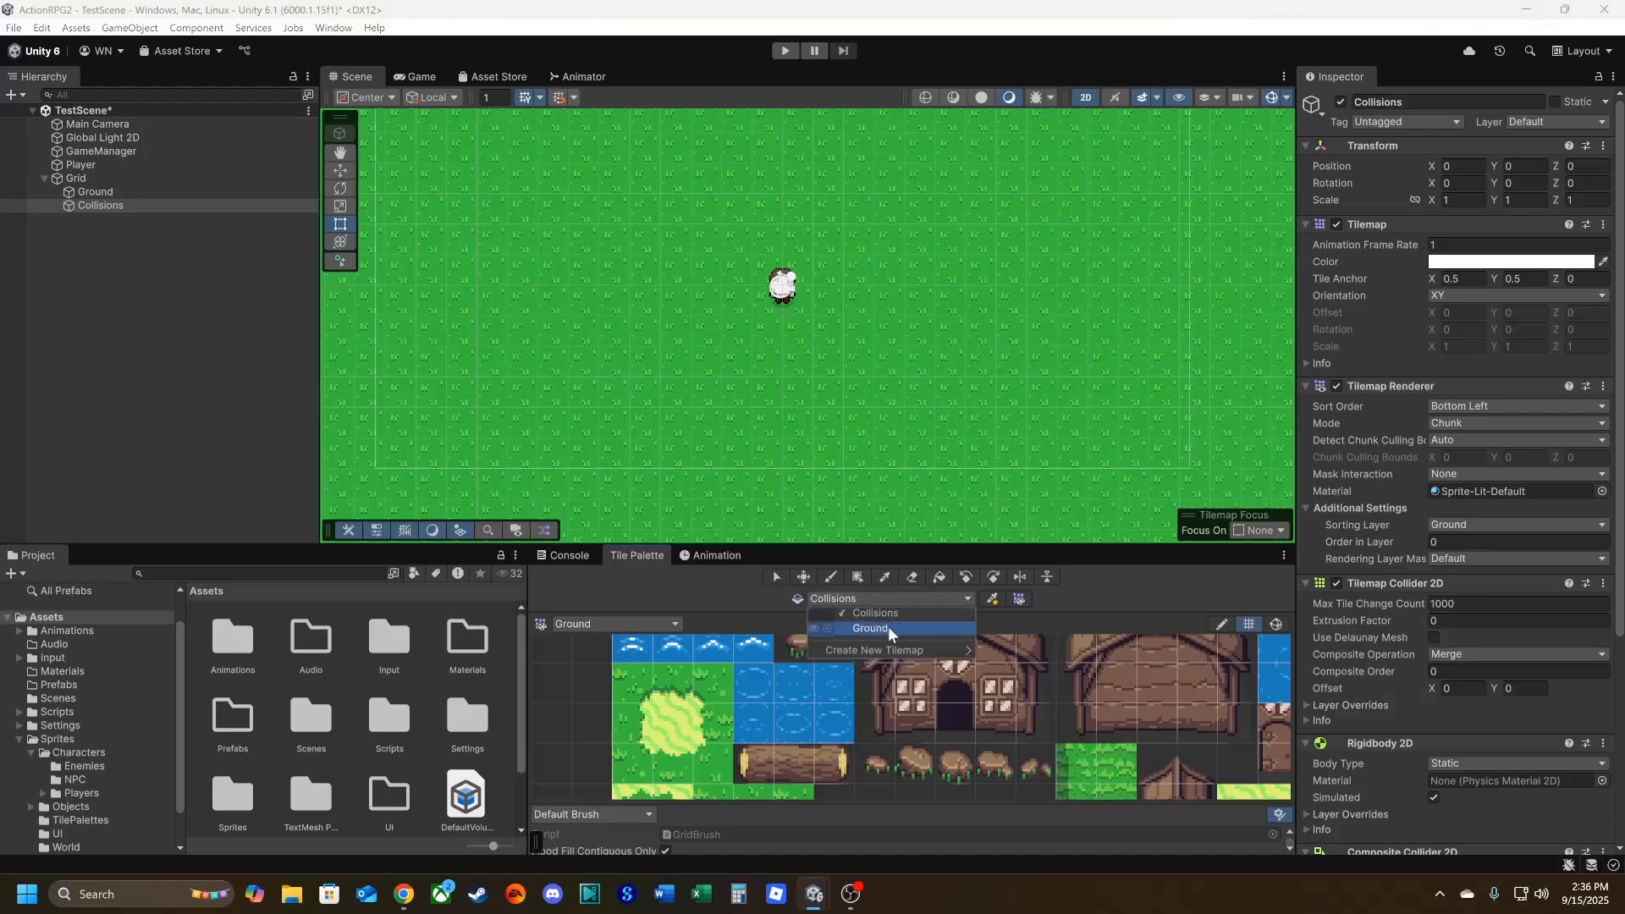
left_click(726, 601)
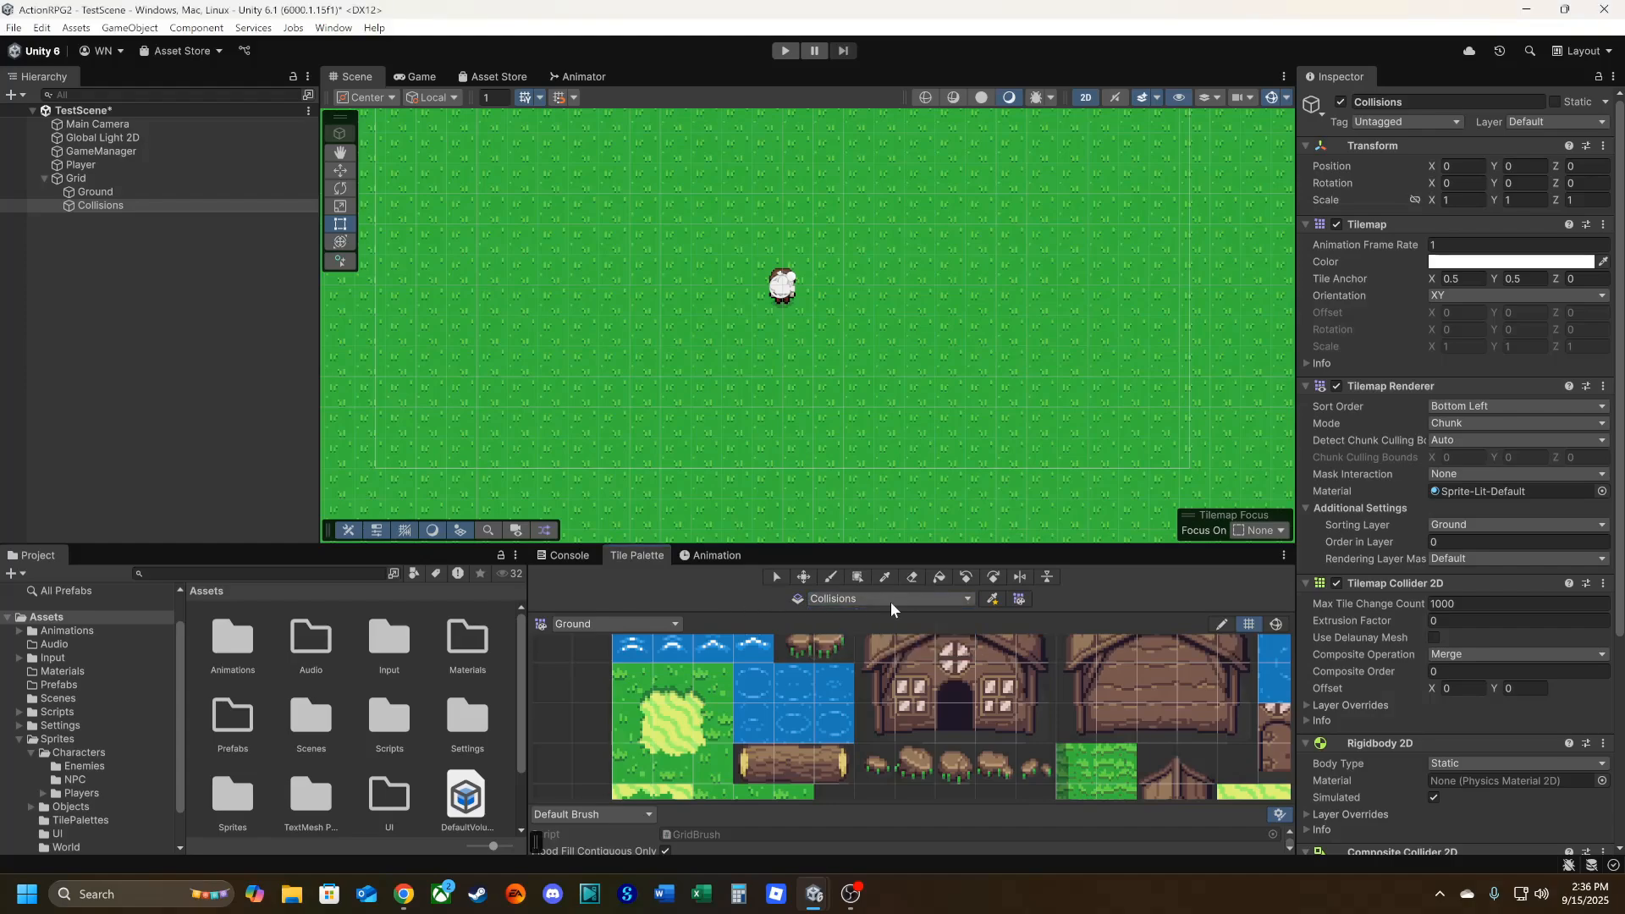
left_click(759, 761)
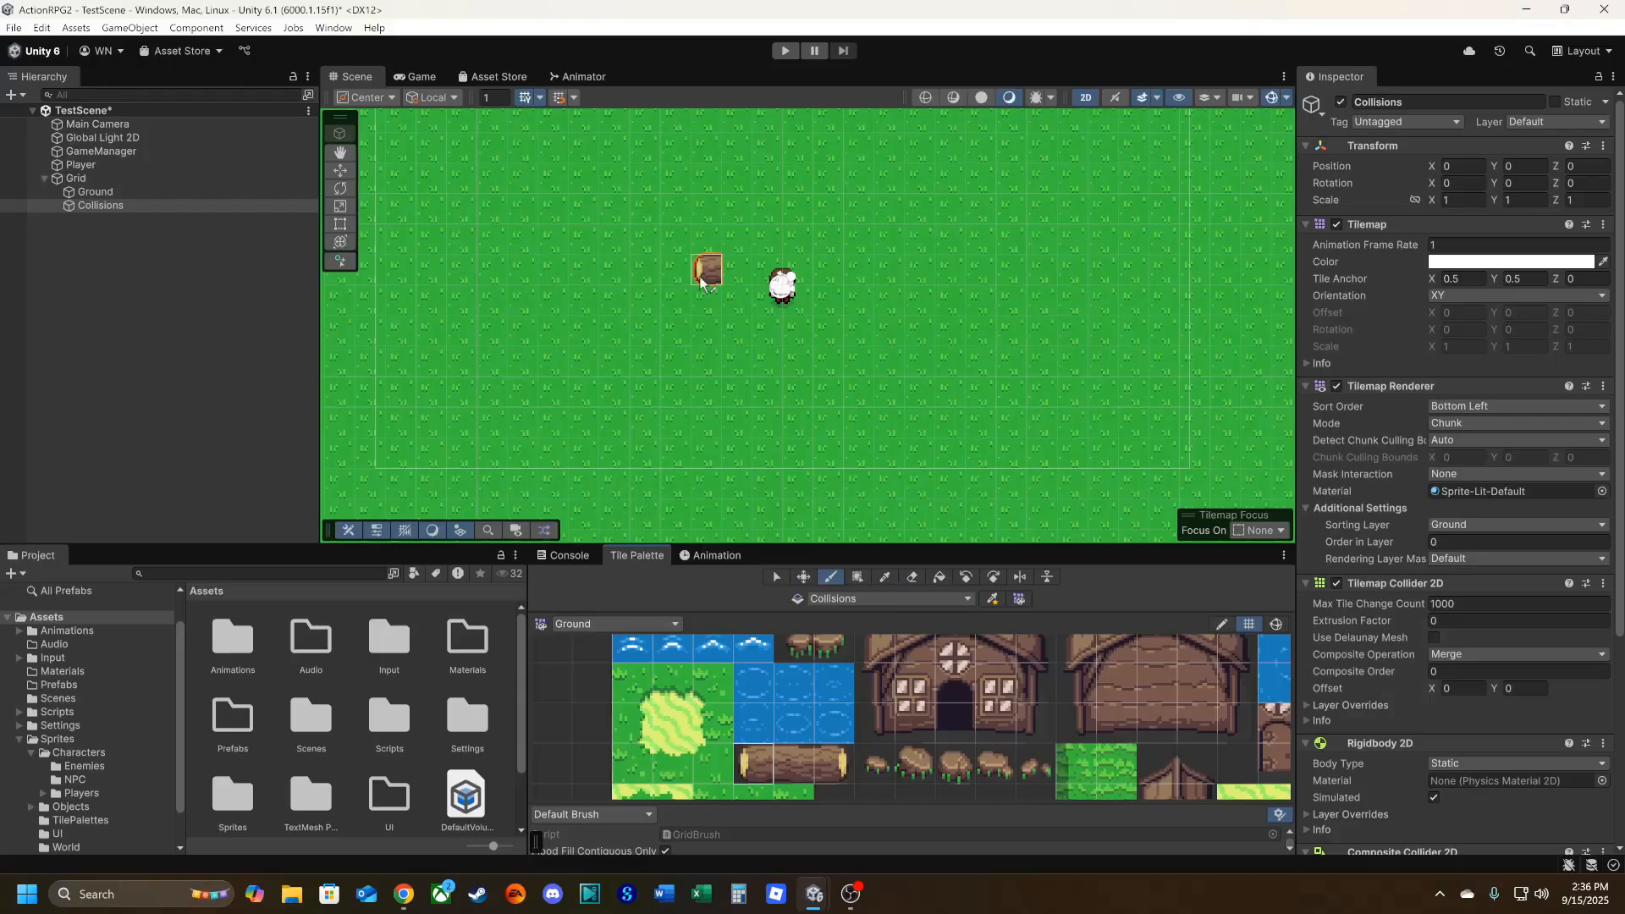
left_click(749, 221)
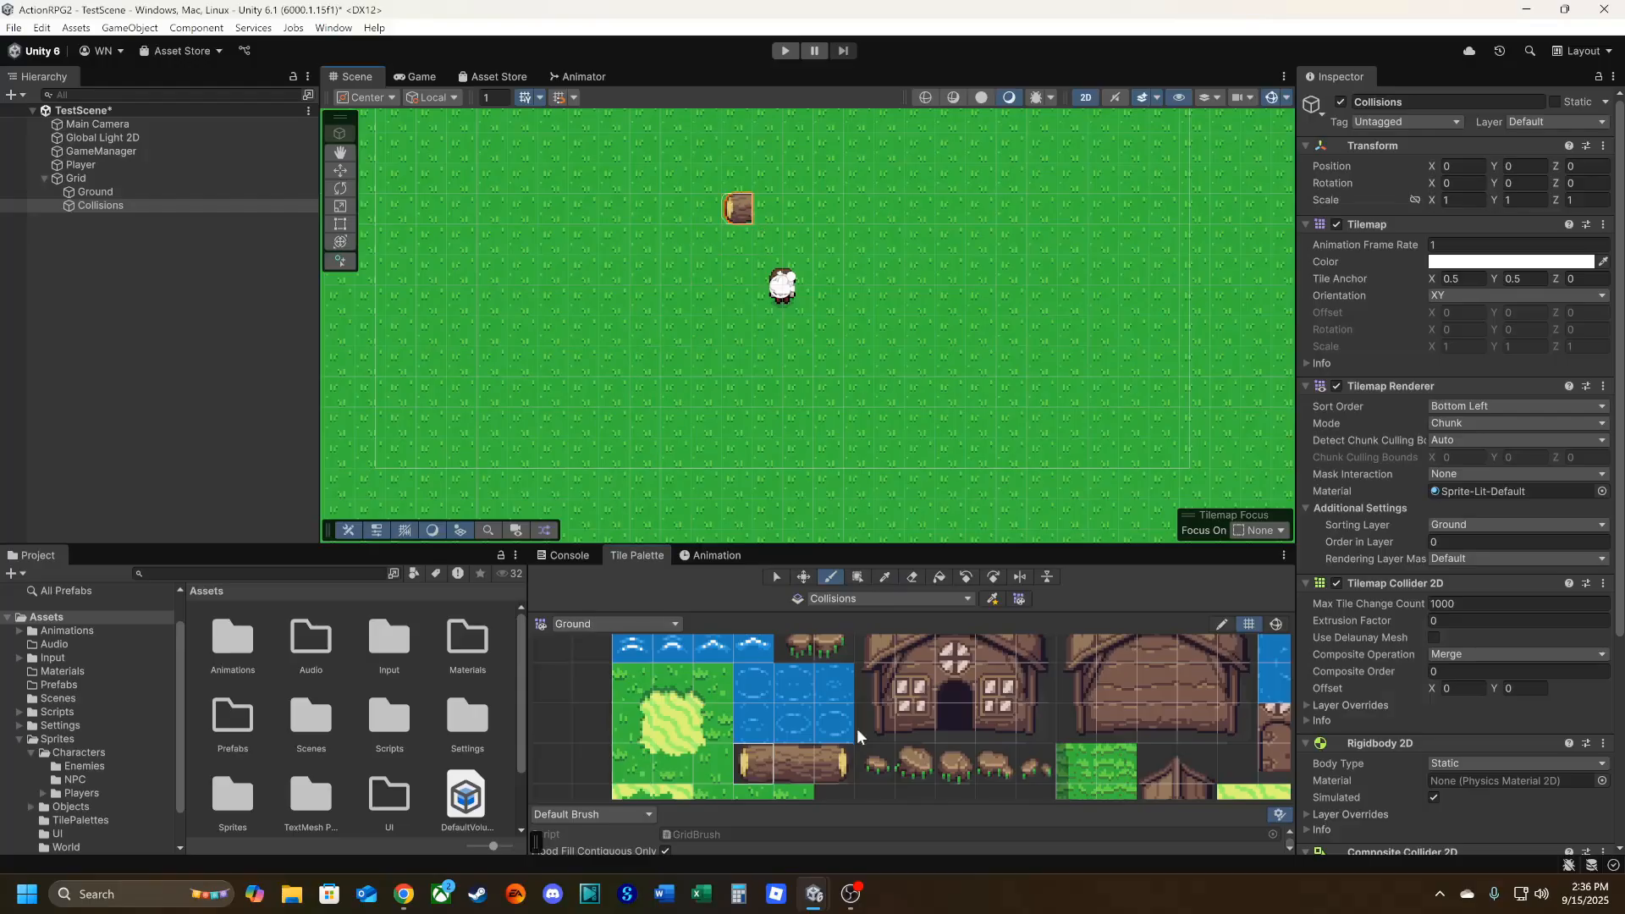
Extend the log with three middle tiles, cap it with the right-end tile, and check it in the Game view.
left_click(795, 768)
left_click(773, 214)
left_click(799, 211)
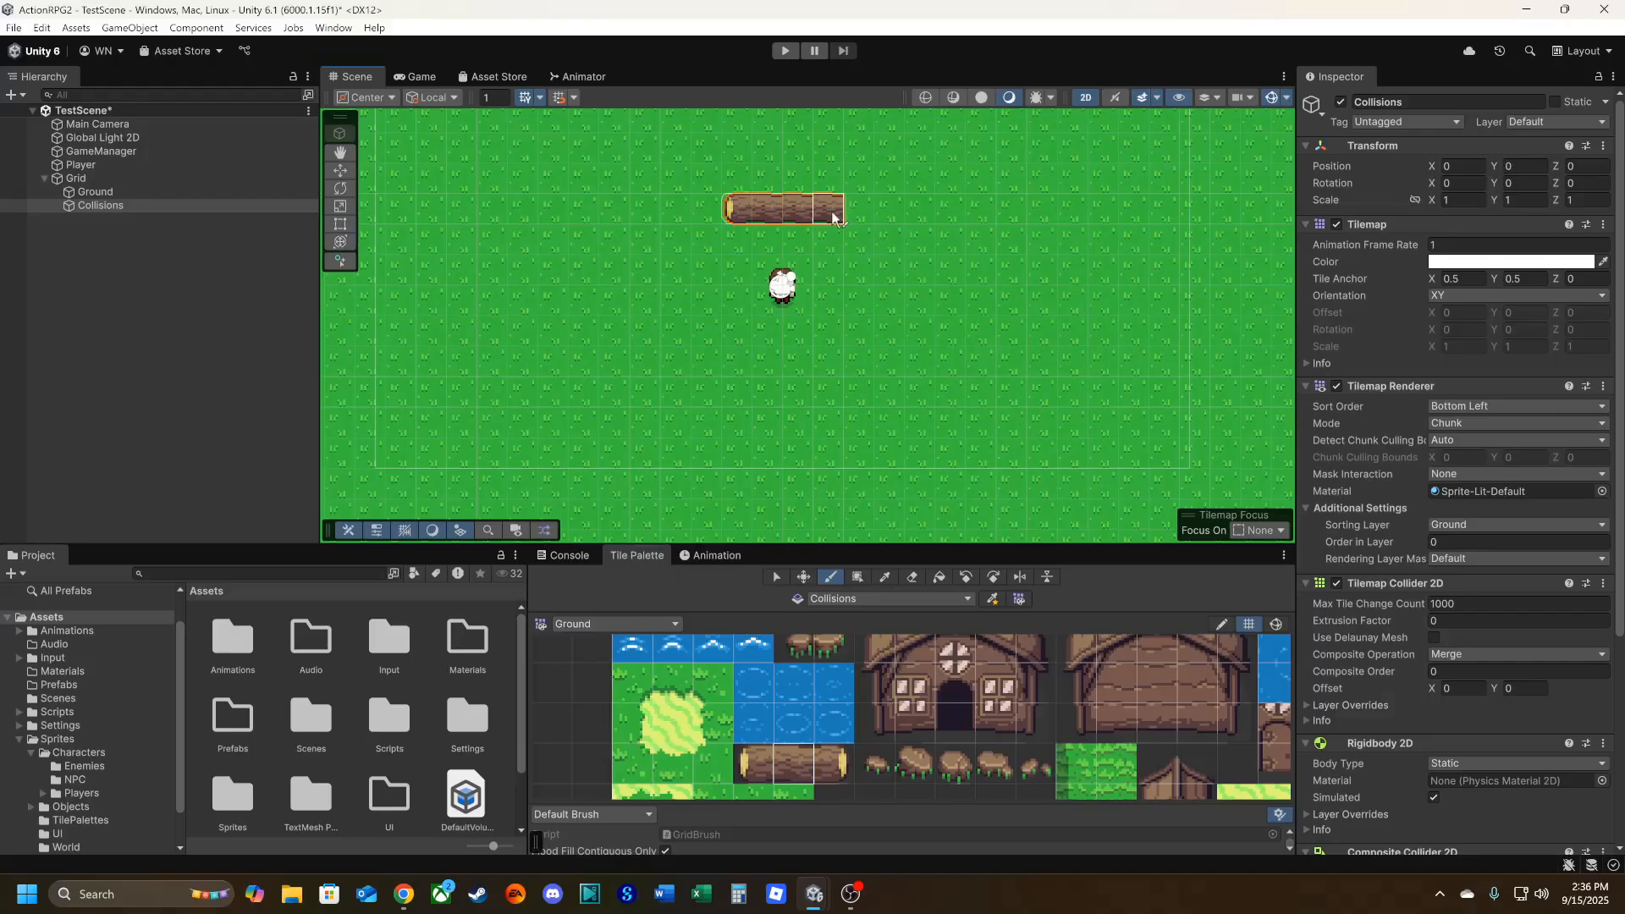
left_click(822, 761)
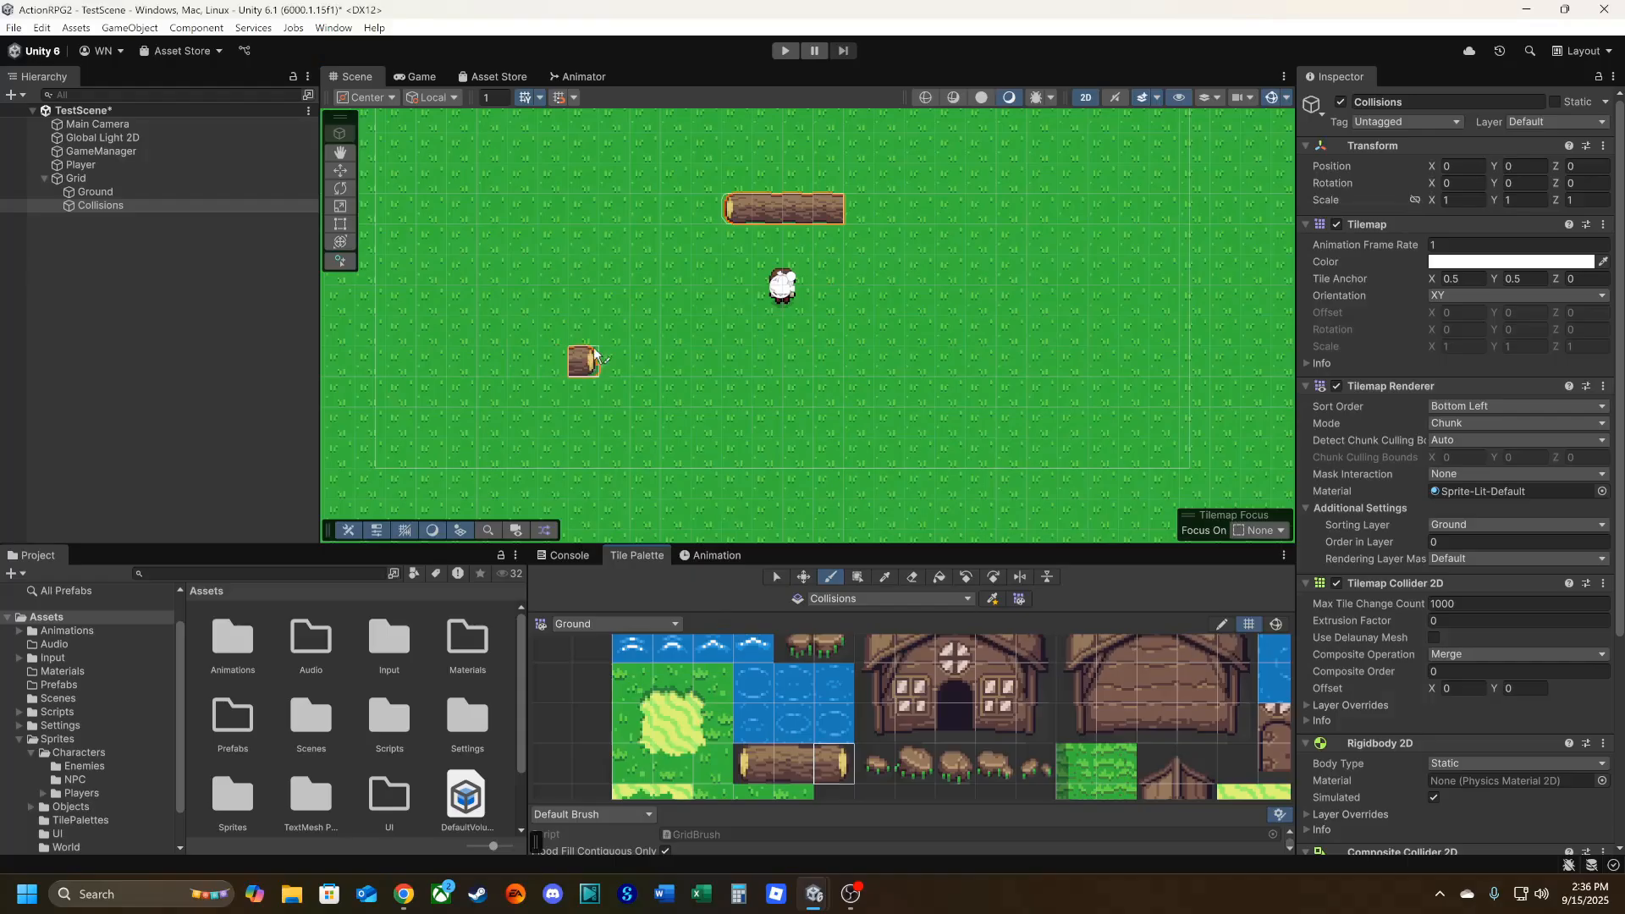
left_click(858, 209)
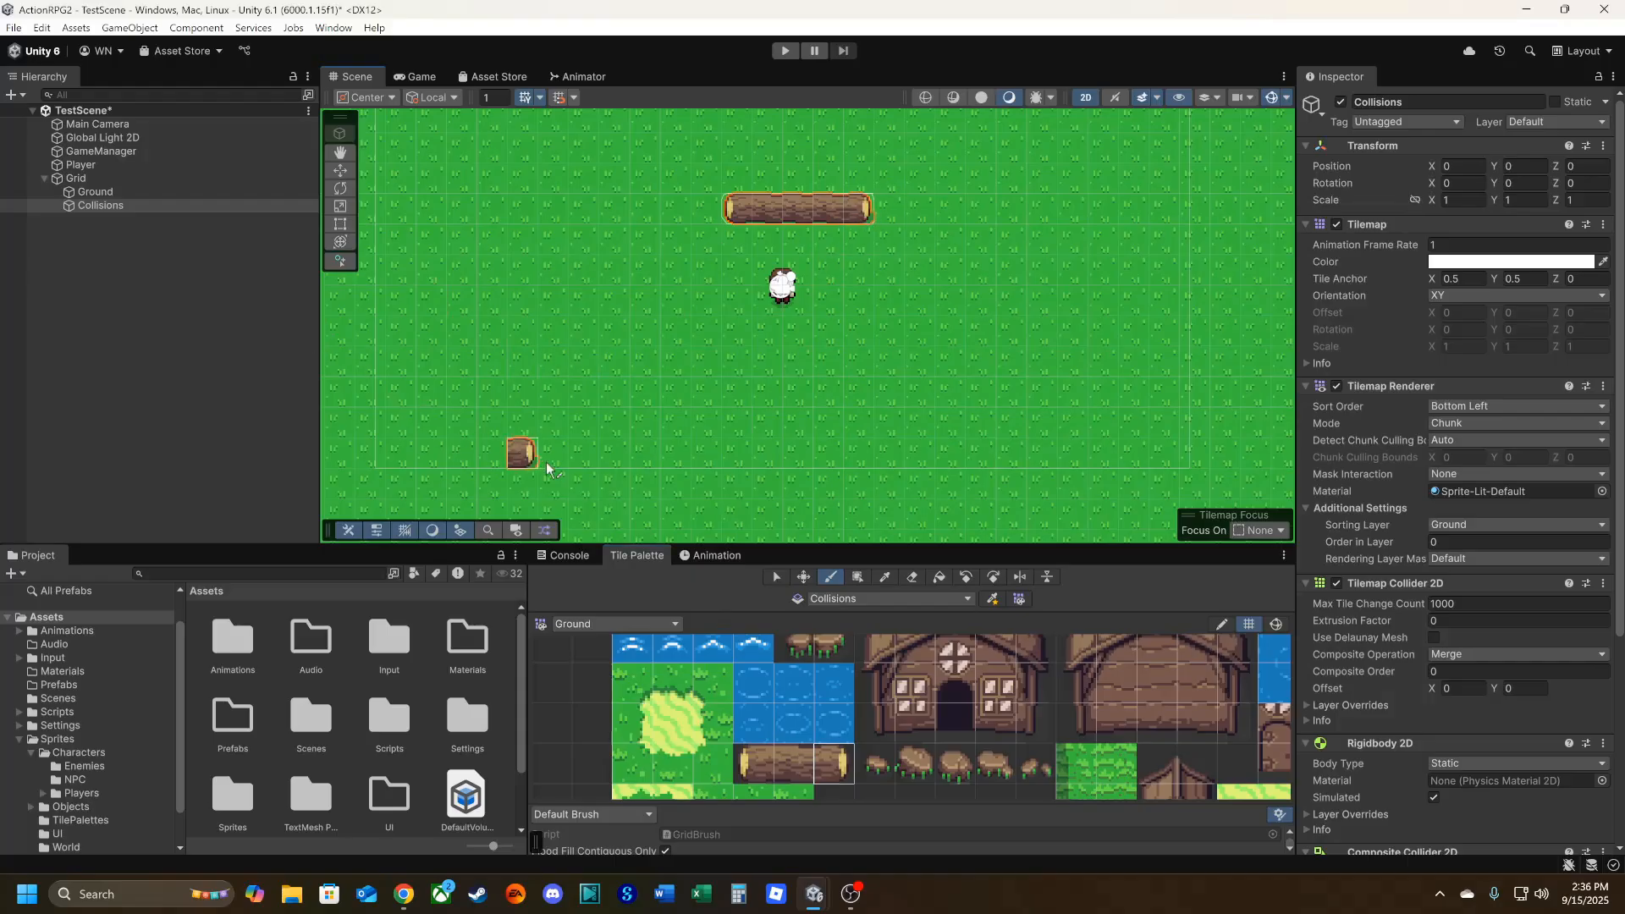
left_click(413, 76)
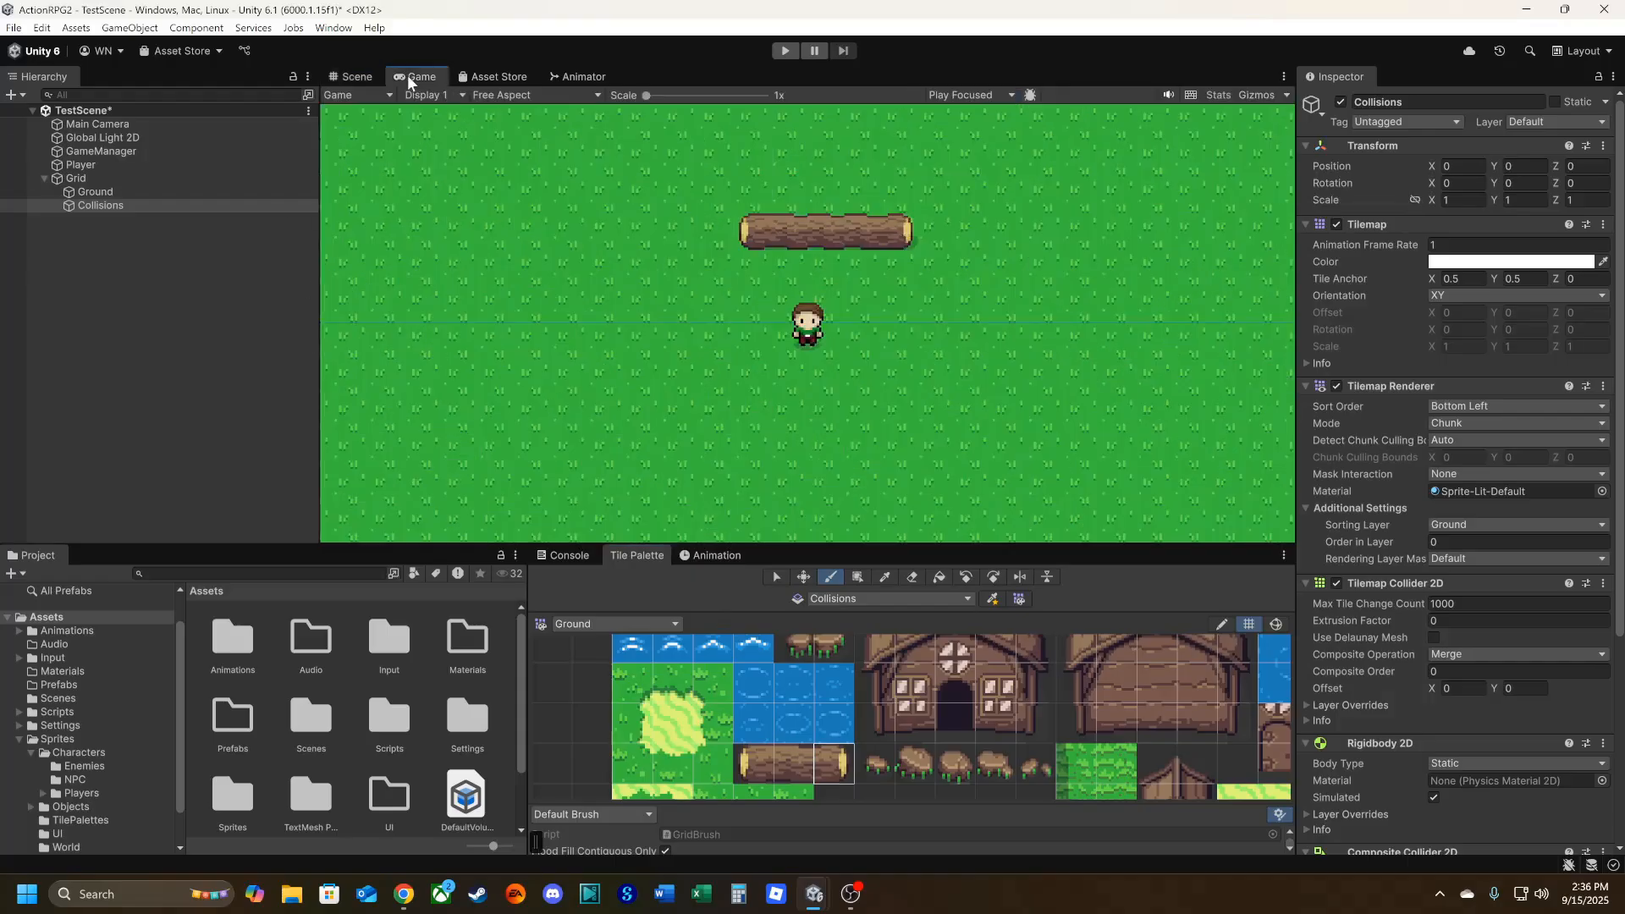
Shorten the log to three tiles by erasing its right part and repainting the right-end tile, and check the Game view.
left_click(360, 75)
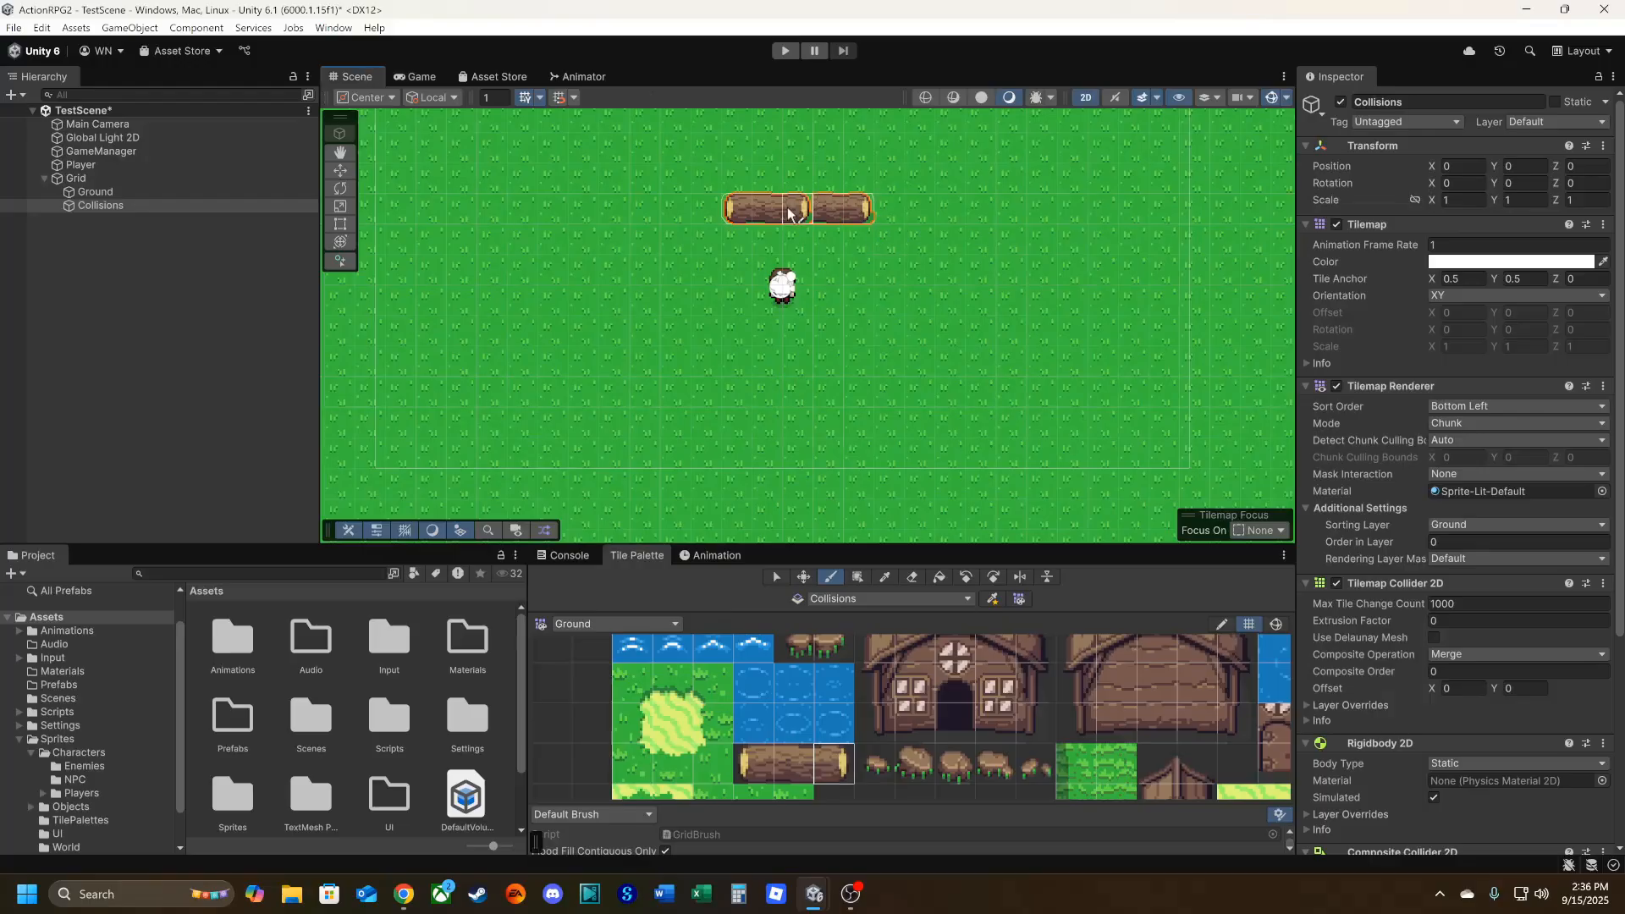
left_click(904, 581)
left_click_drag(859, 201, 791, 219)
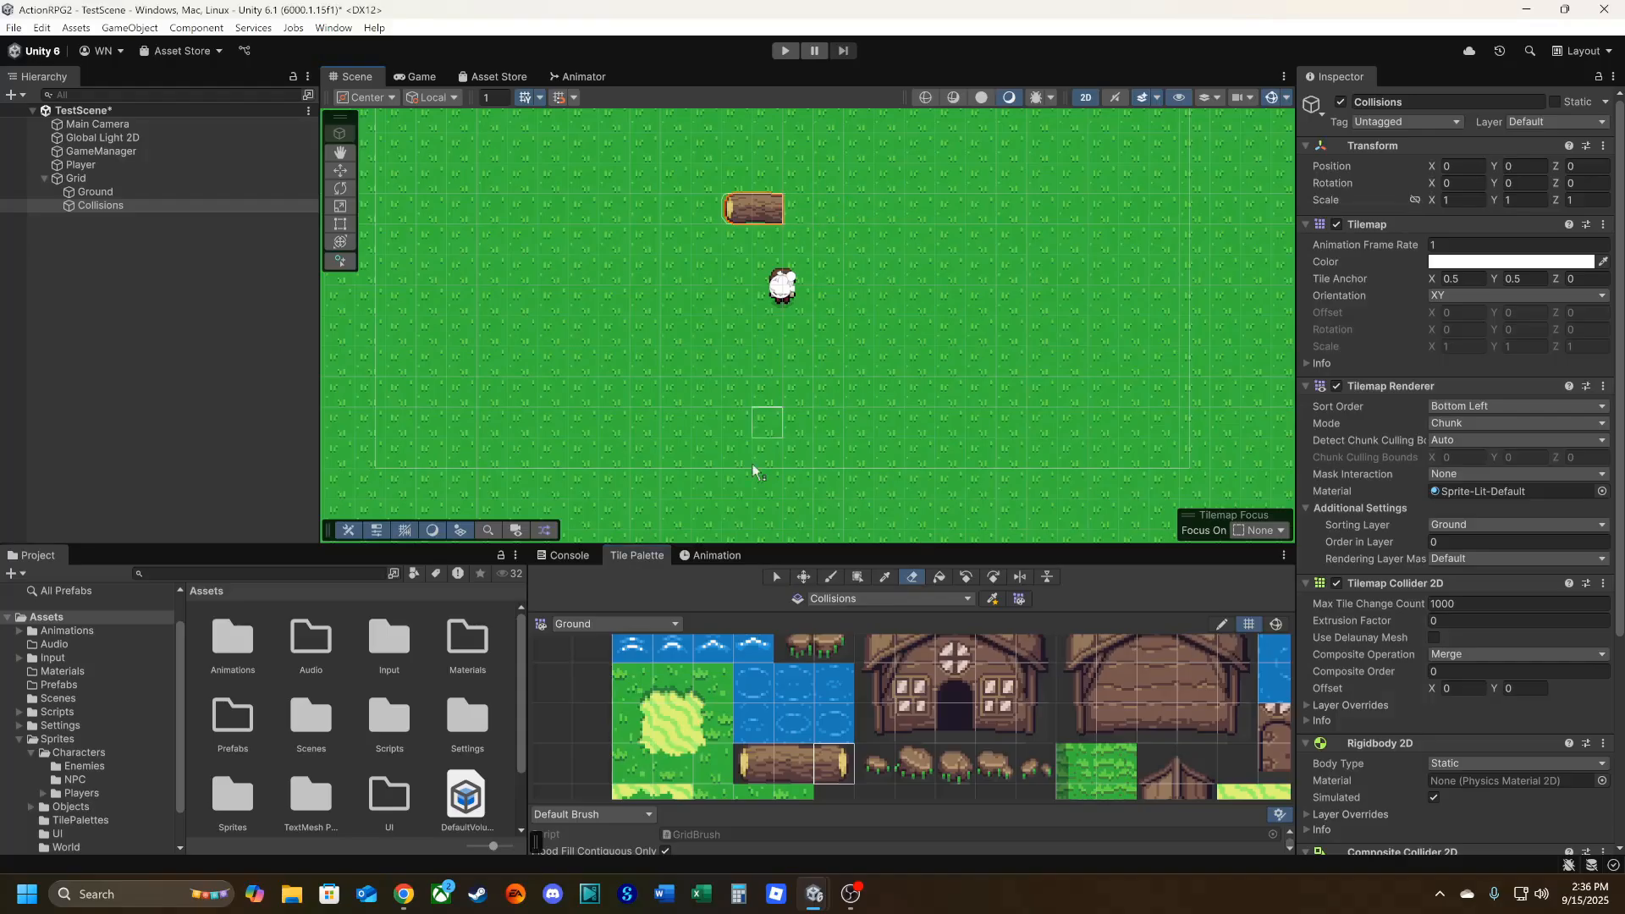
left_click(820, 758)
left_click(797, 209)
left_click(428, 77)
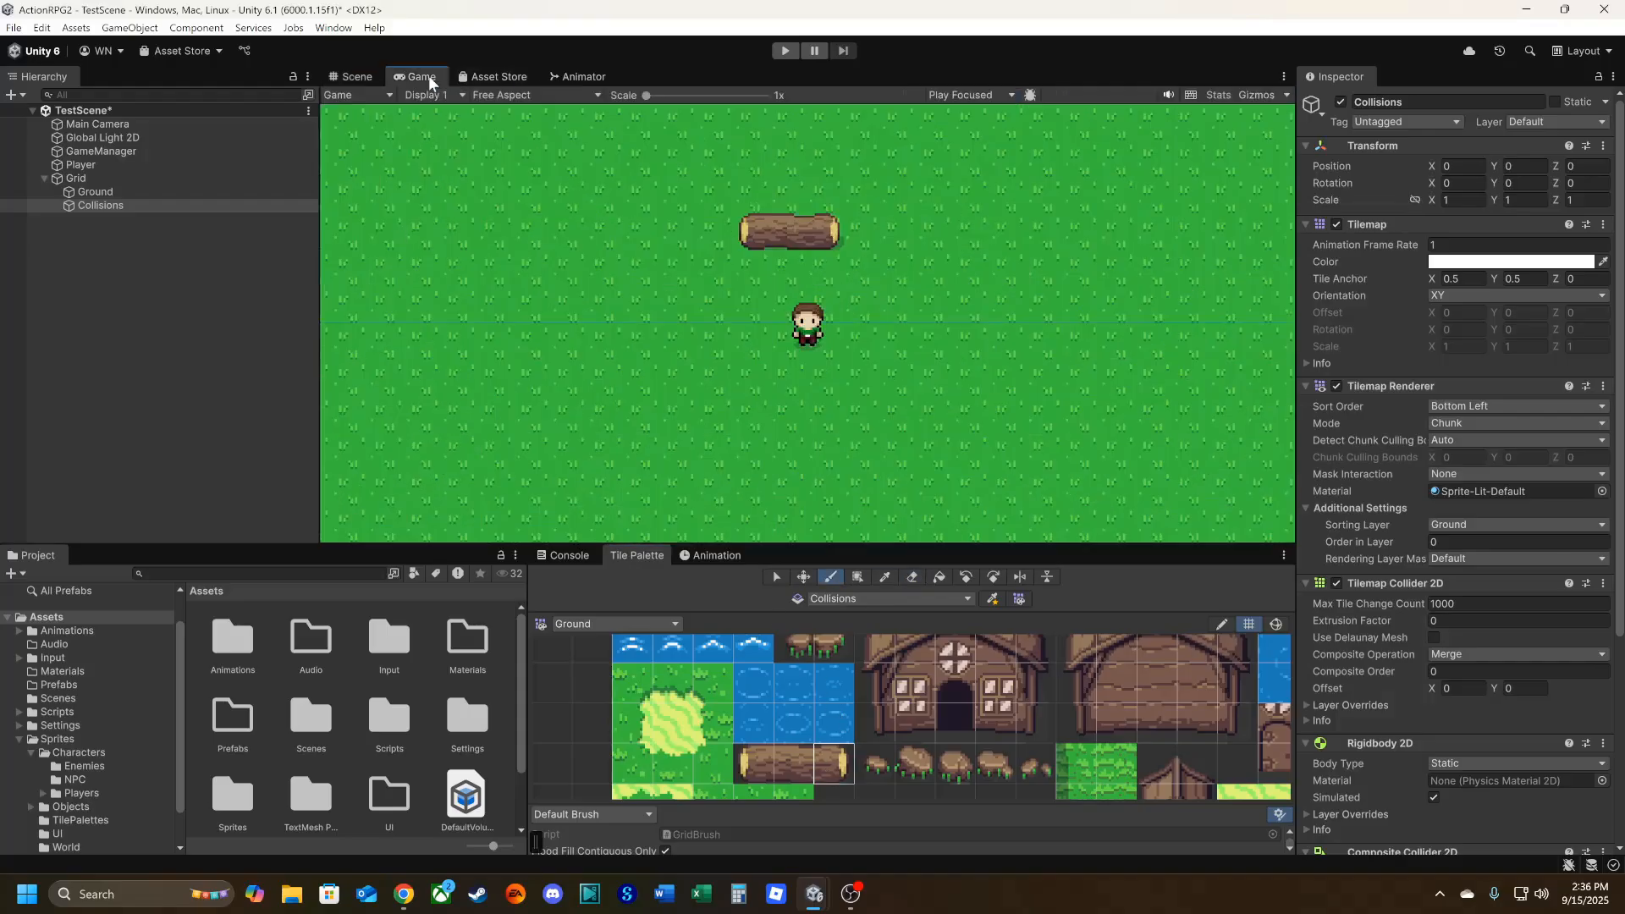
left_click(351, 76)
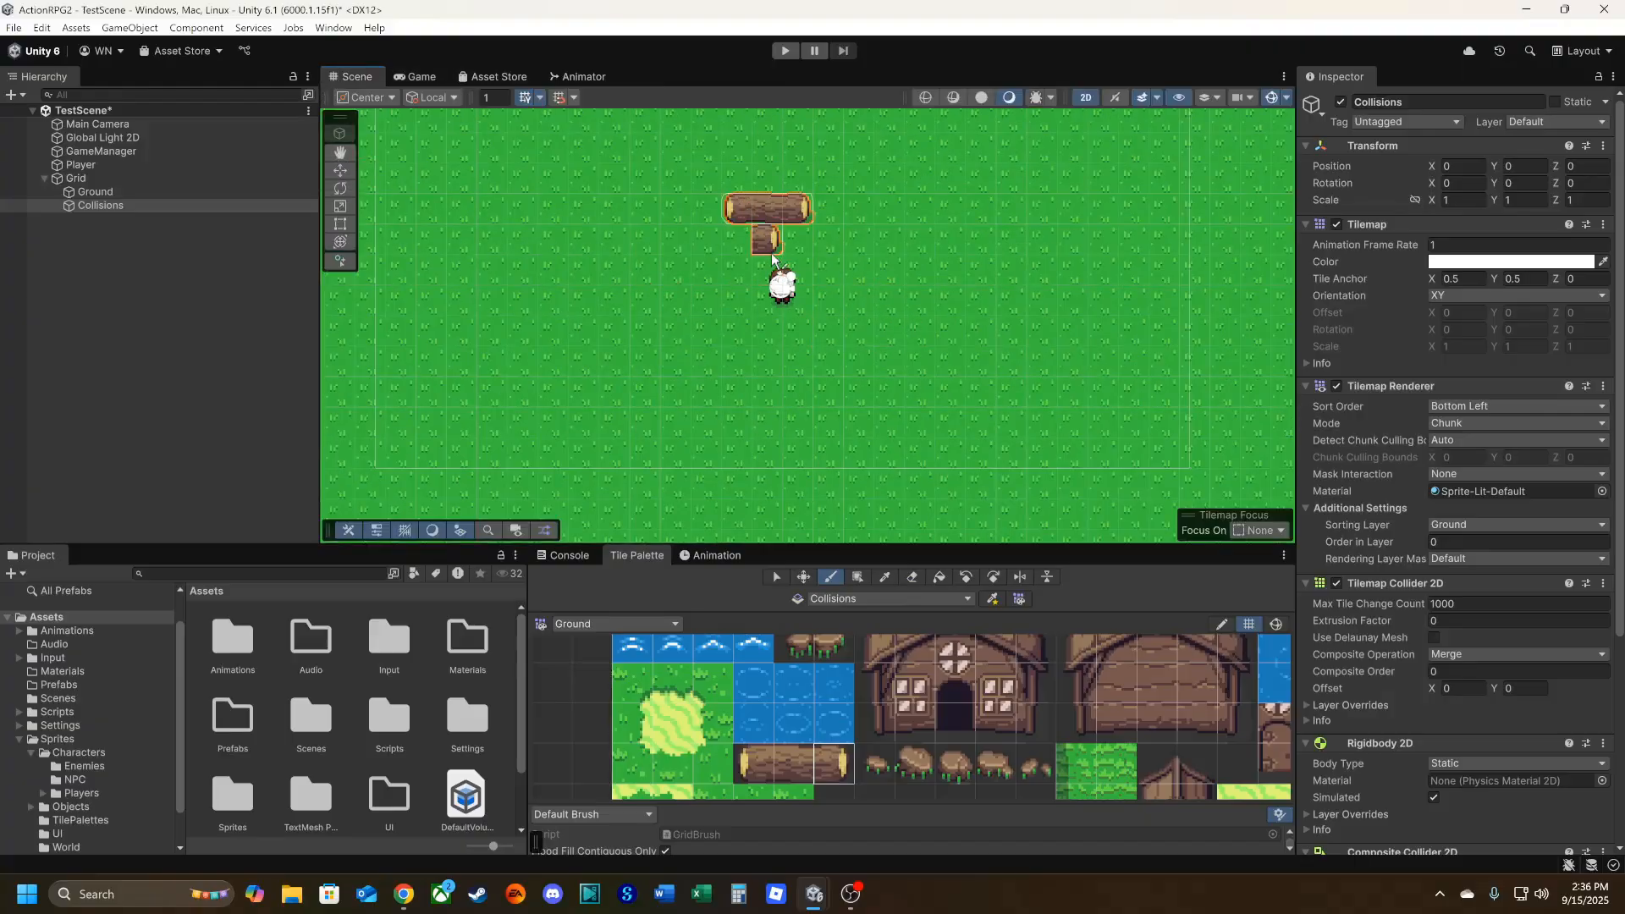
Inspect the log's collider outline with the Tilemap Collider 2D's Composite Operation set to None, and restore it to Merge.
scroll(748, 241, "up", 4)
scroll(748, 242, "up", 1)
middle_click_drag(688, 277, 657, 454)
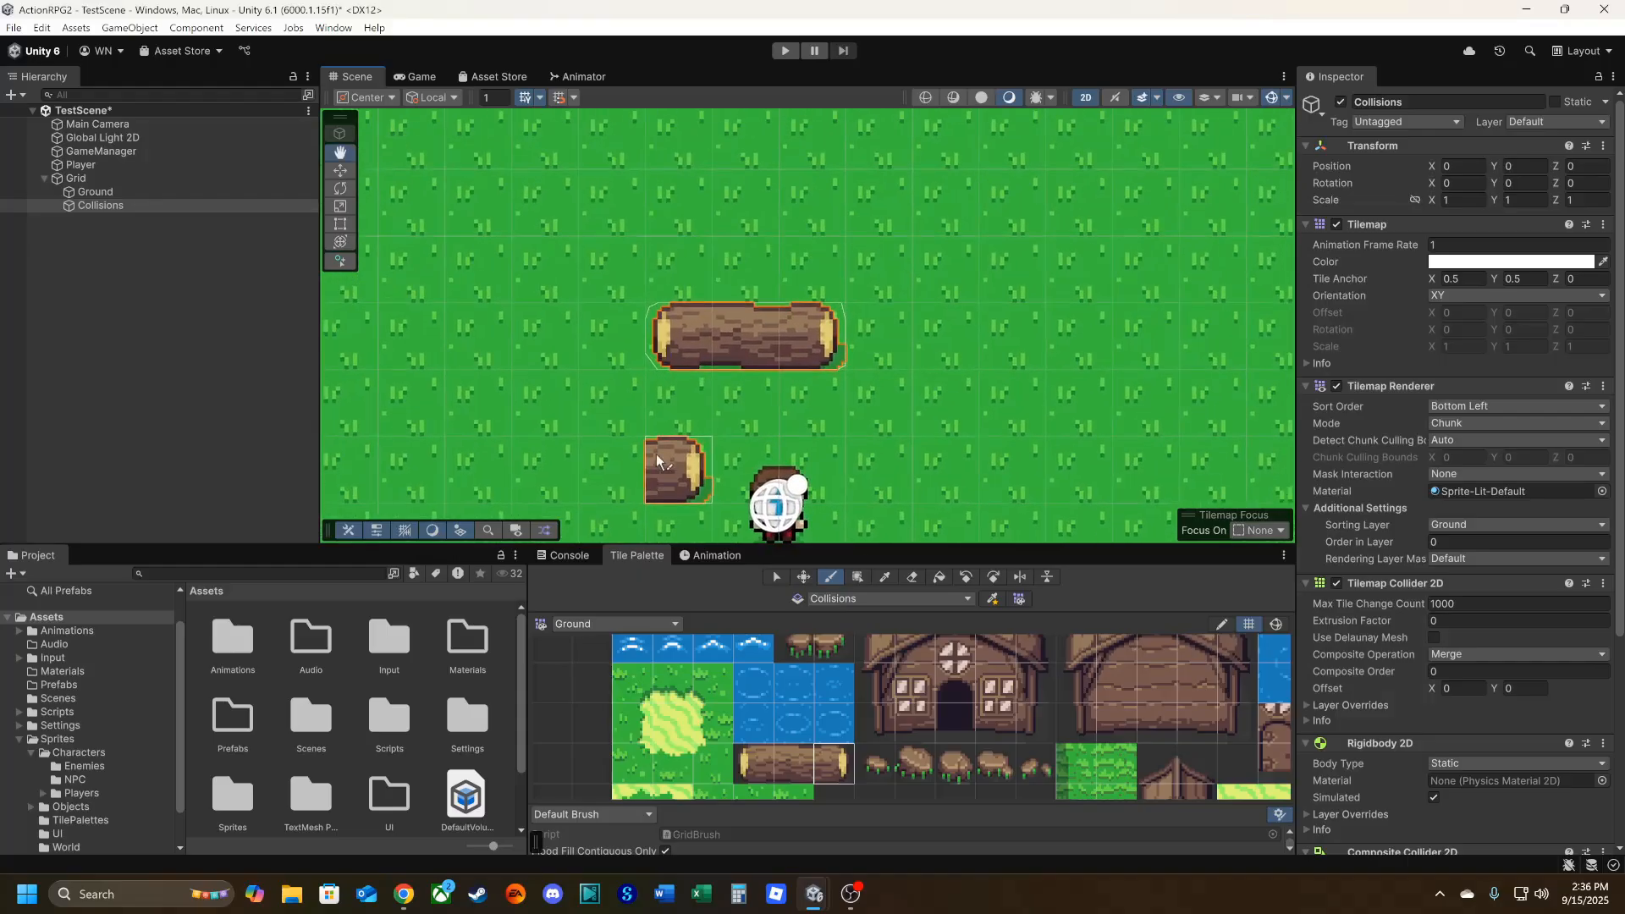
scroll(594, 330, "up", 2)
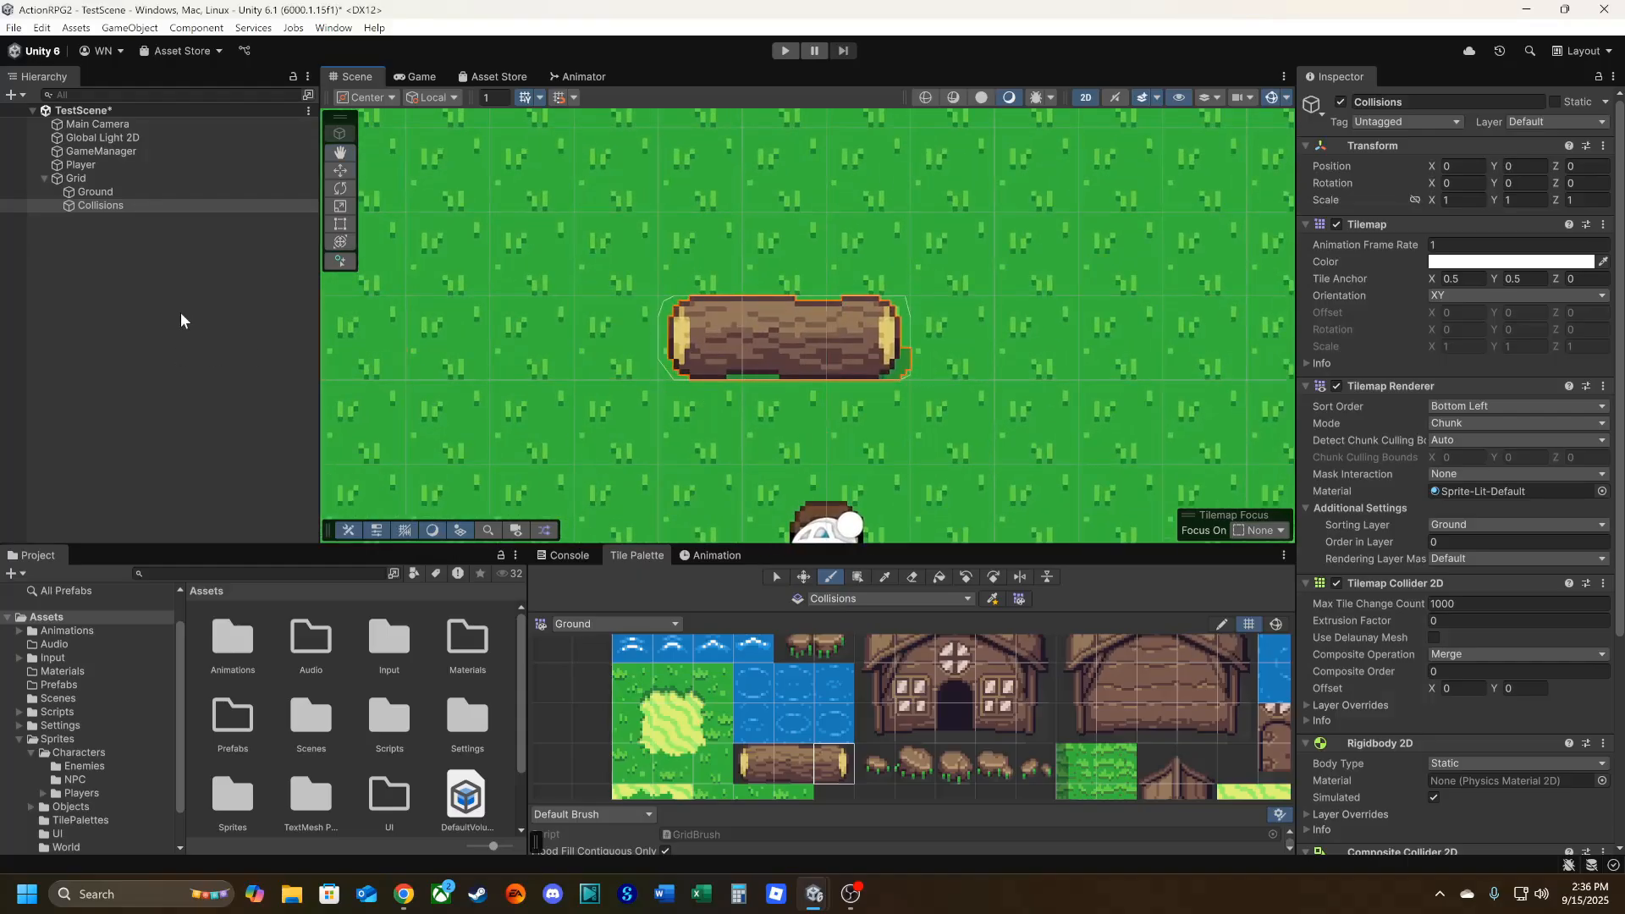
left_click(776, 576)
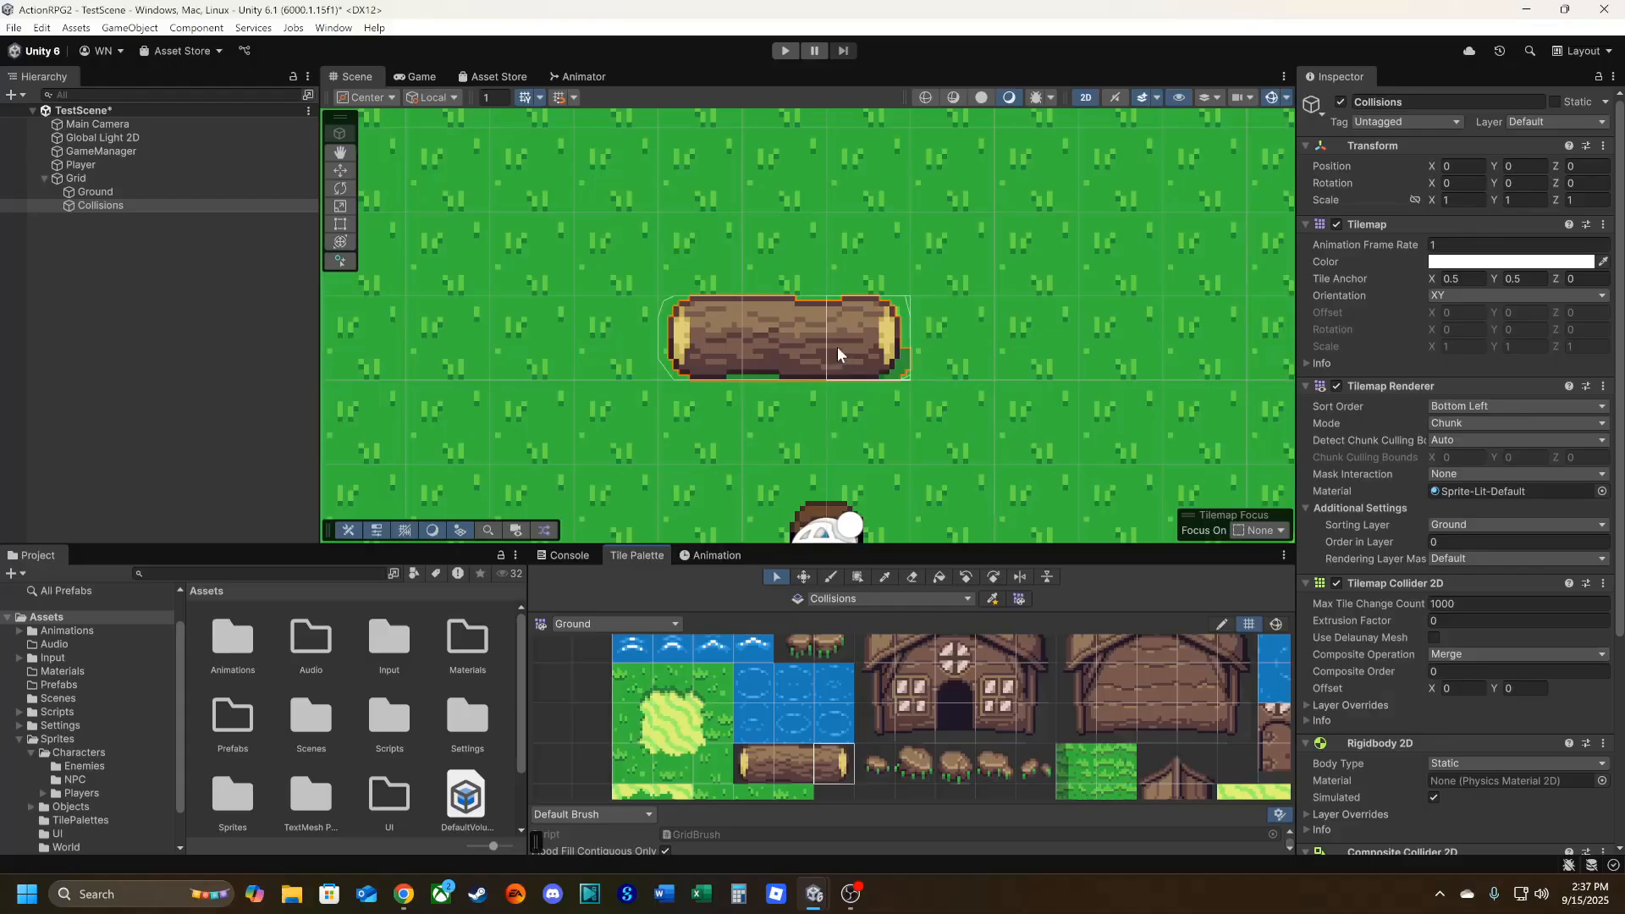
left_click(1457, 653)
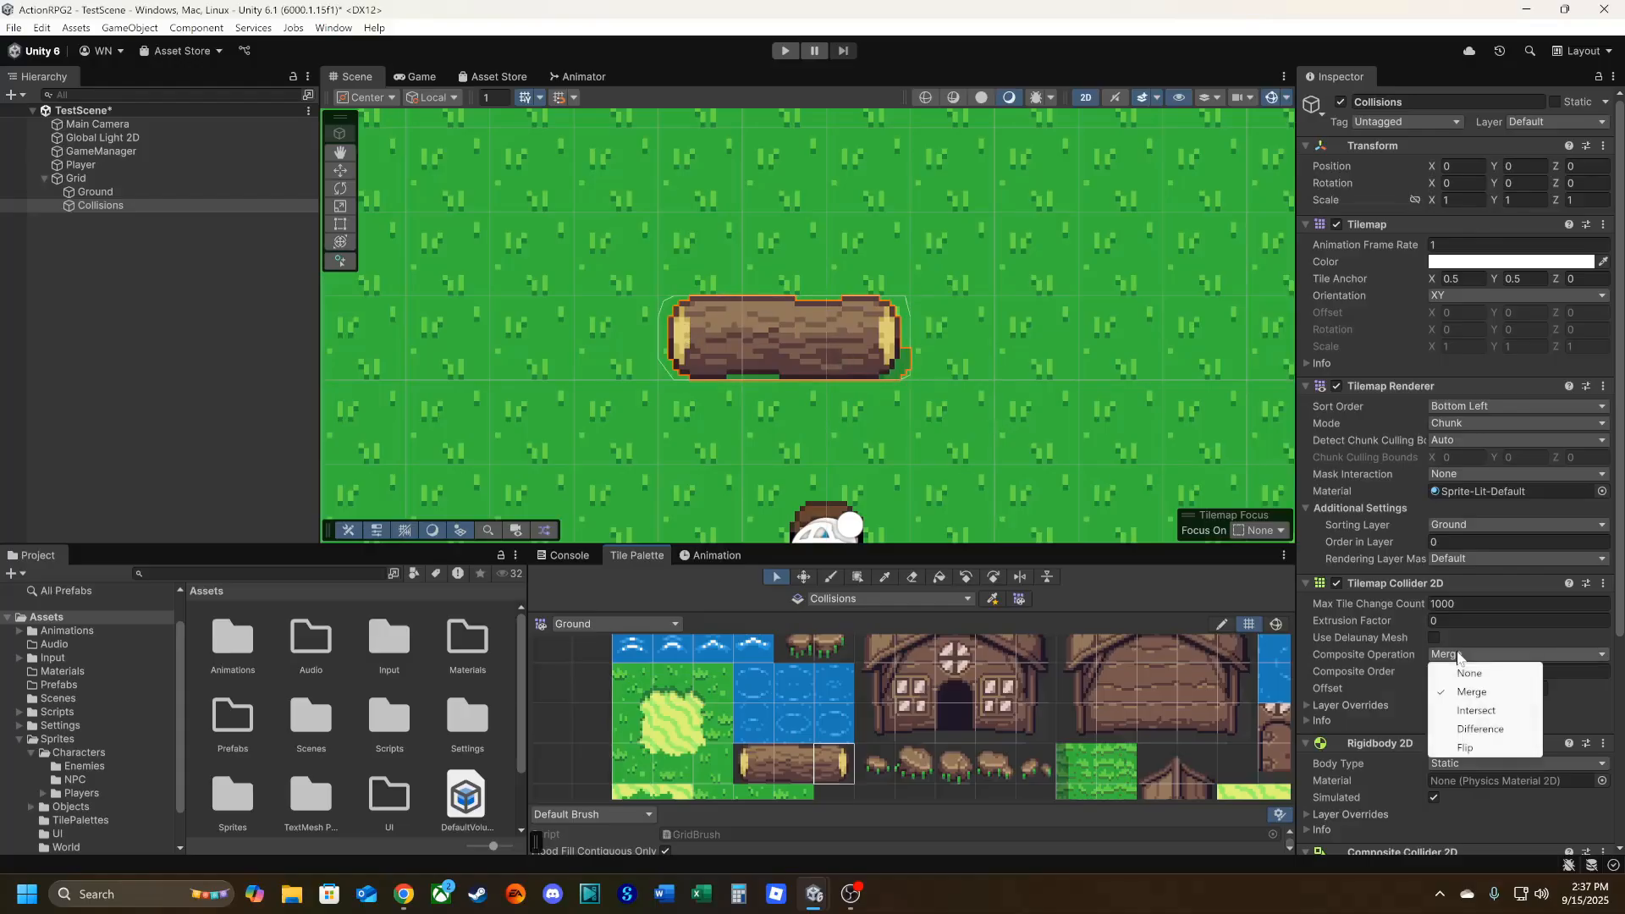
left_click(1475, 675)
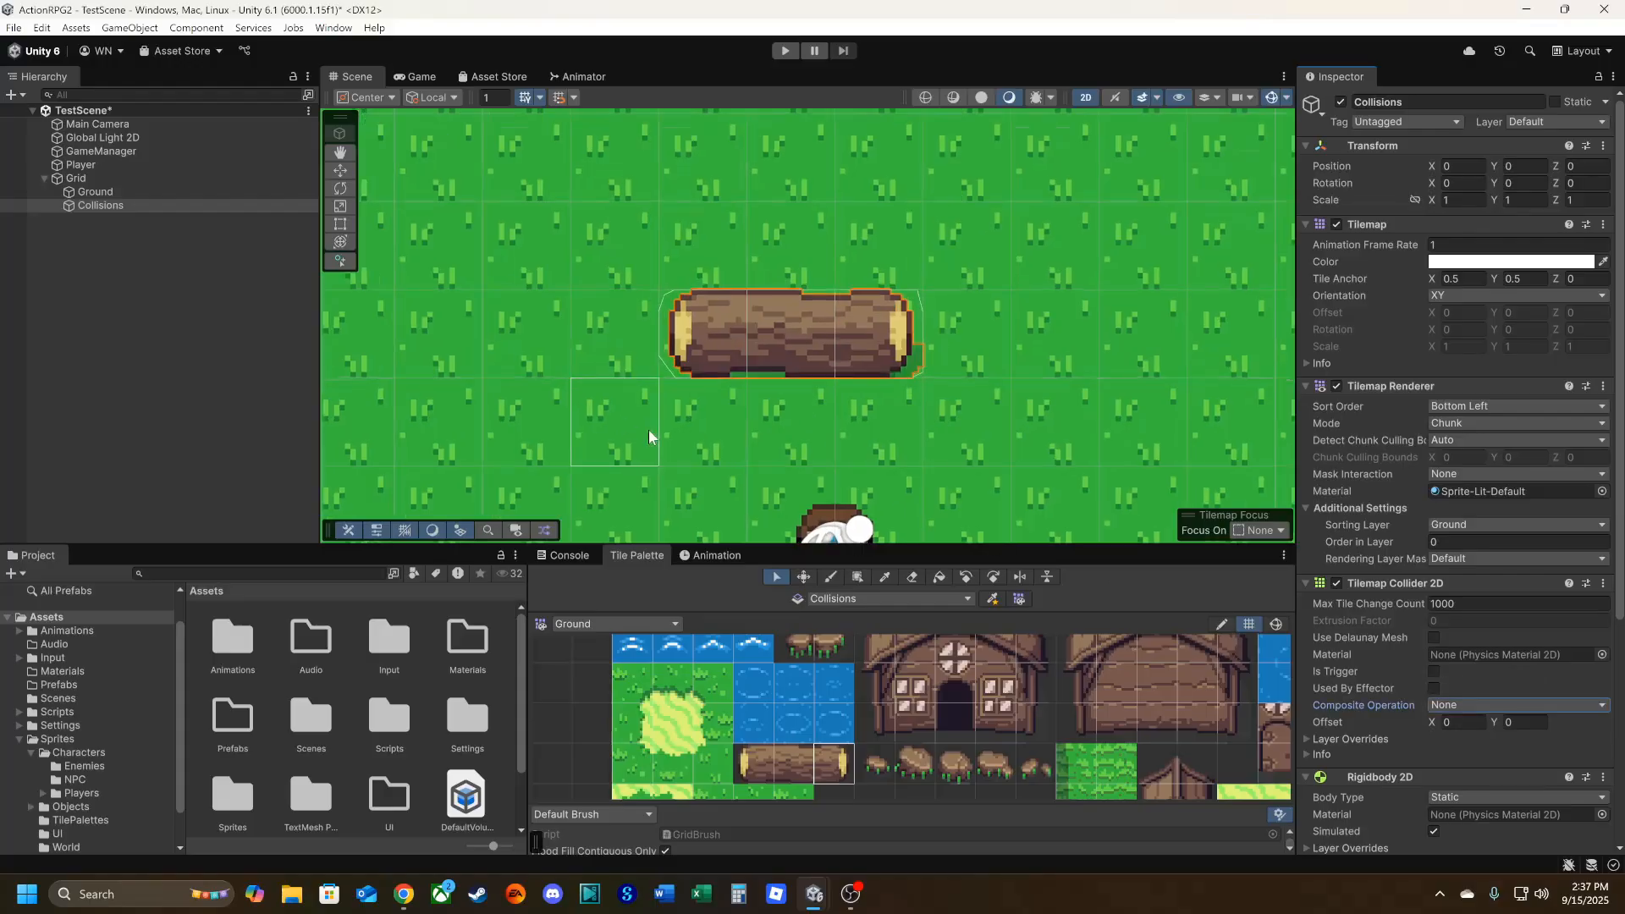
scroll(648, 429, "up", 3)
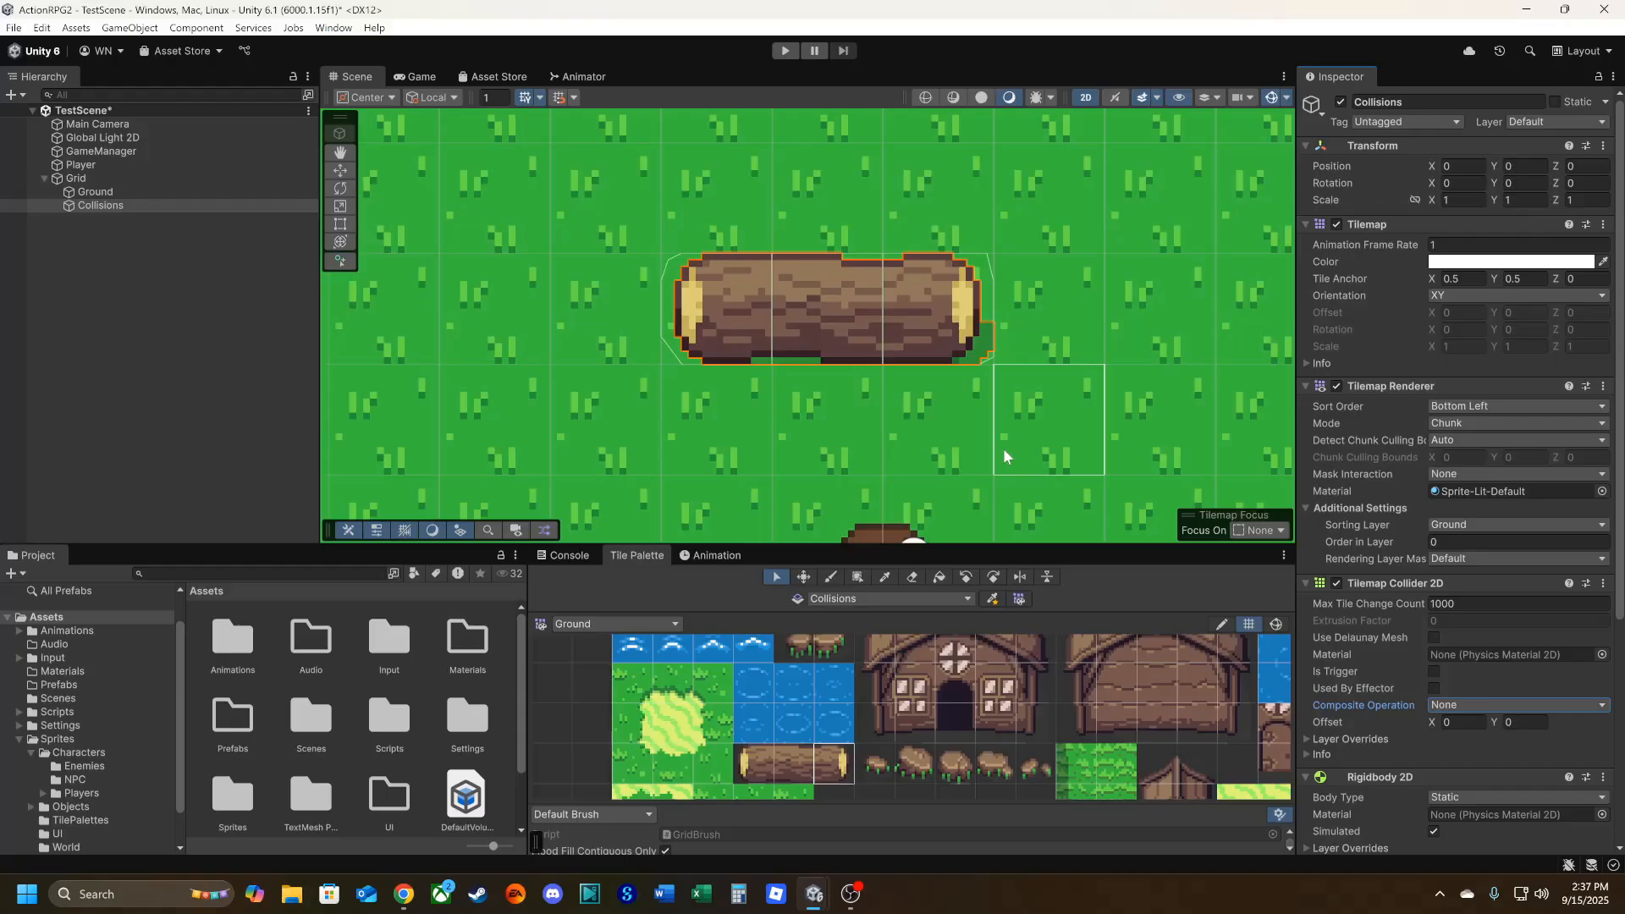
left_click(1436, 708)
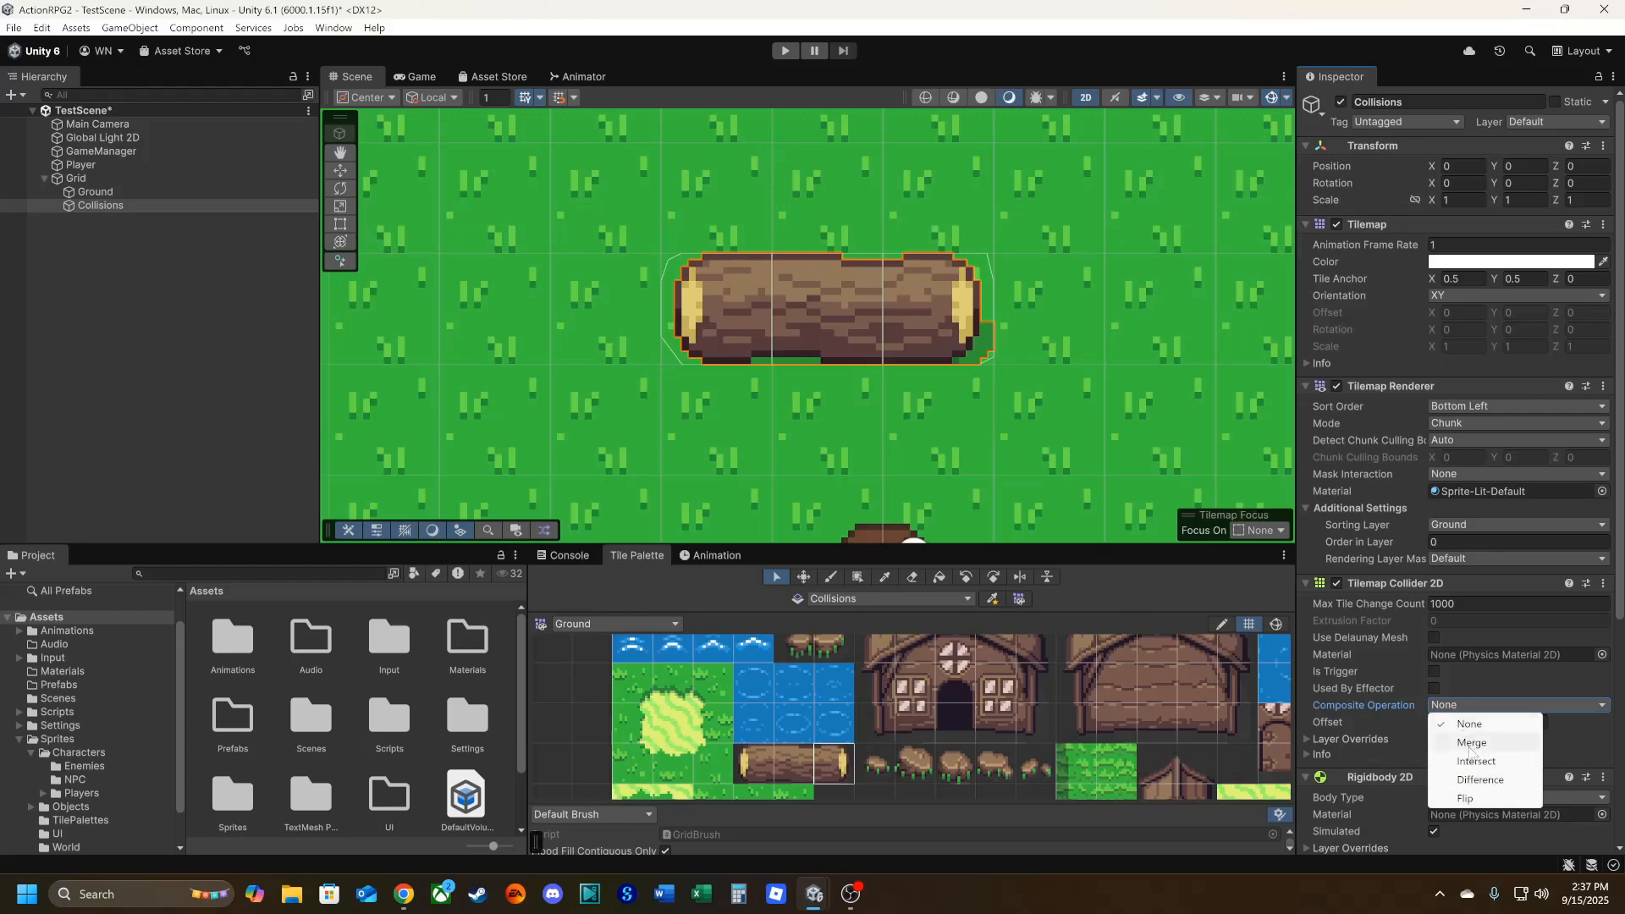
left_click(1470, 744)
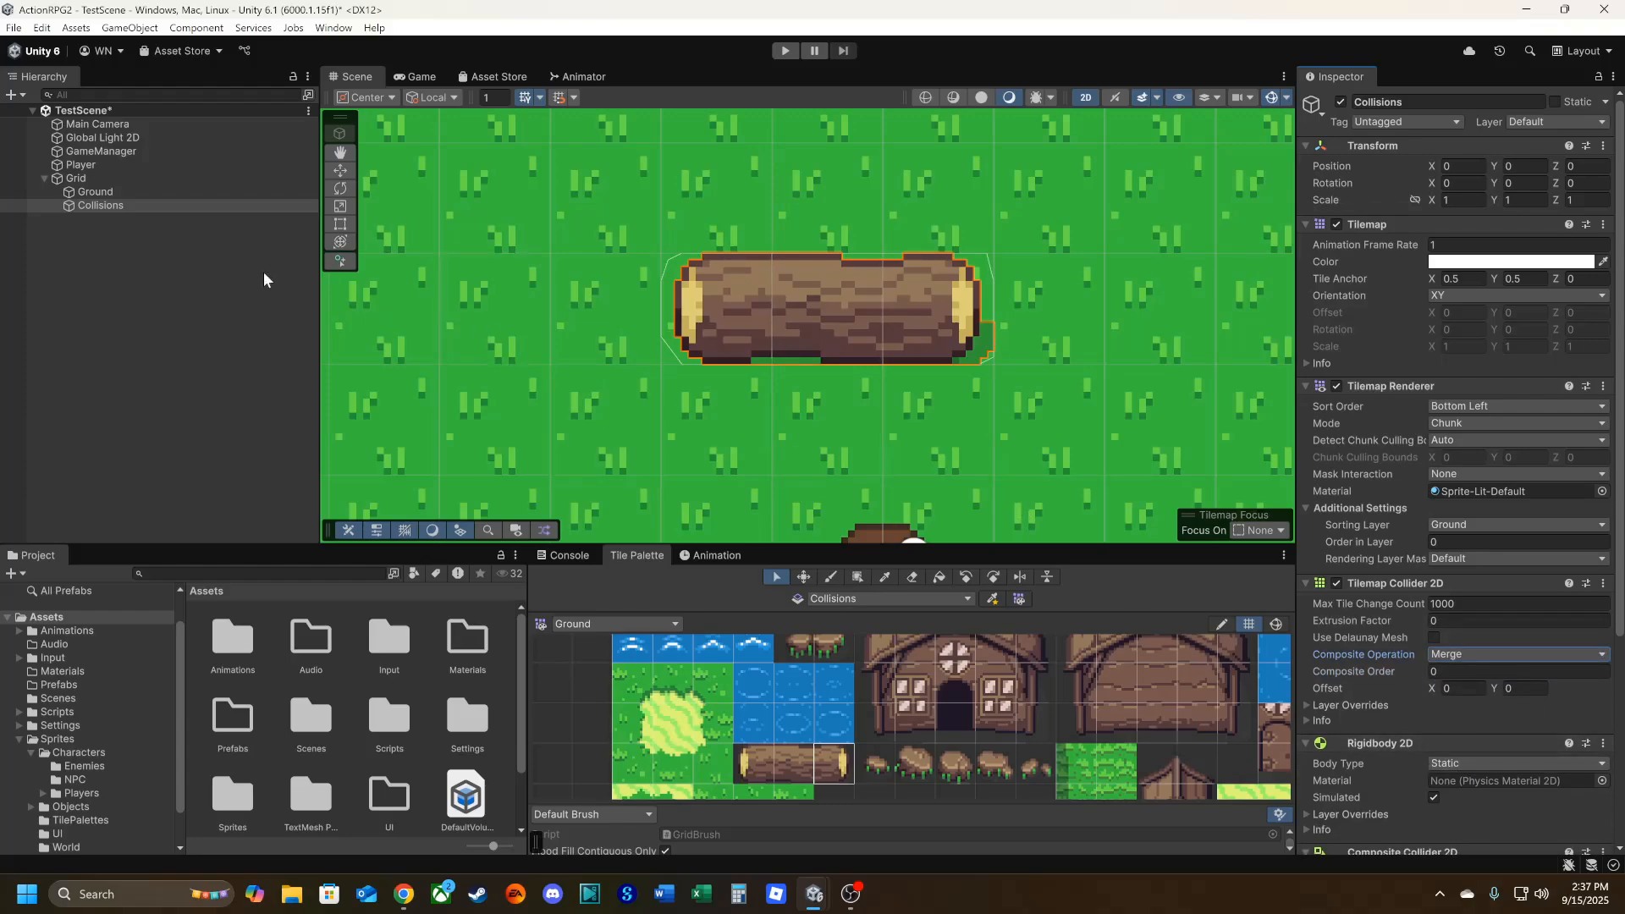
Edit the Player's Box Collider 2D and lower its upper edge to the character's legs, making it about 0.57 high.
scroll(719, 393, "down", 5)
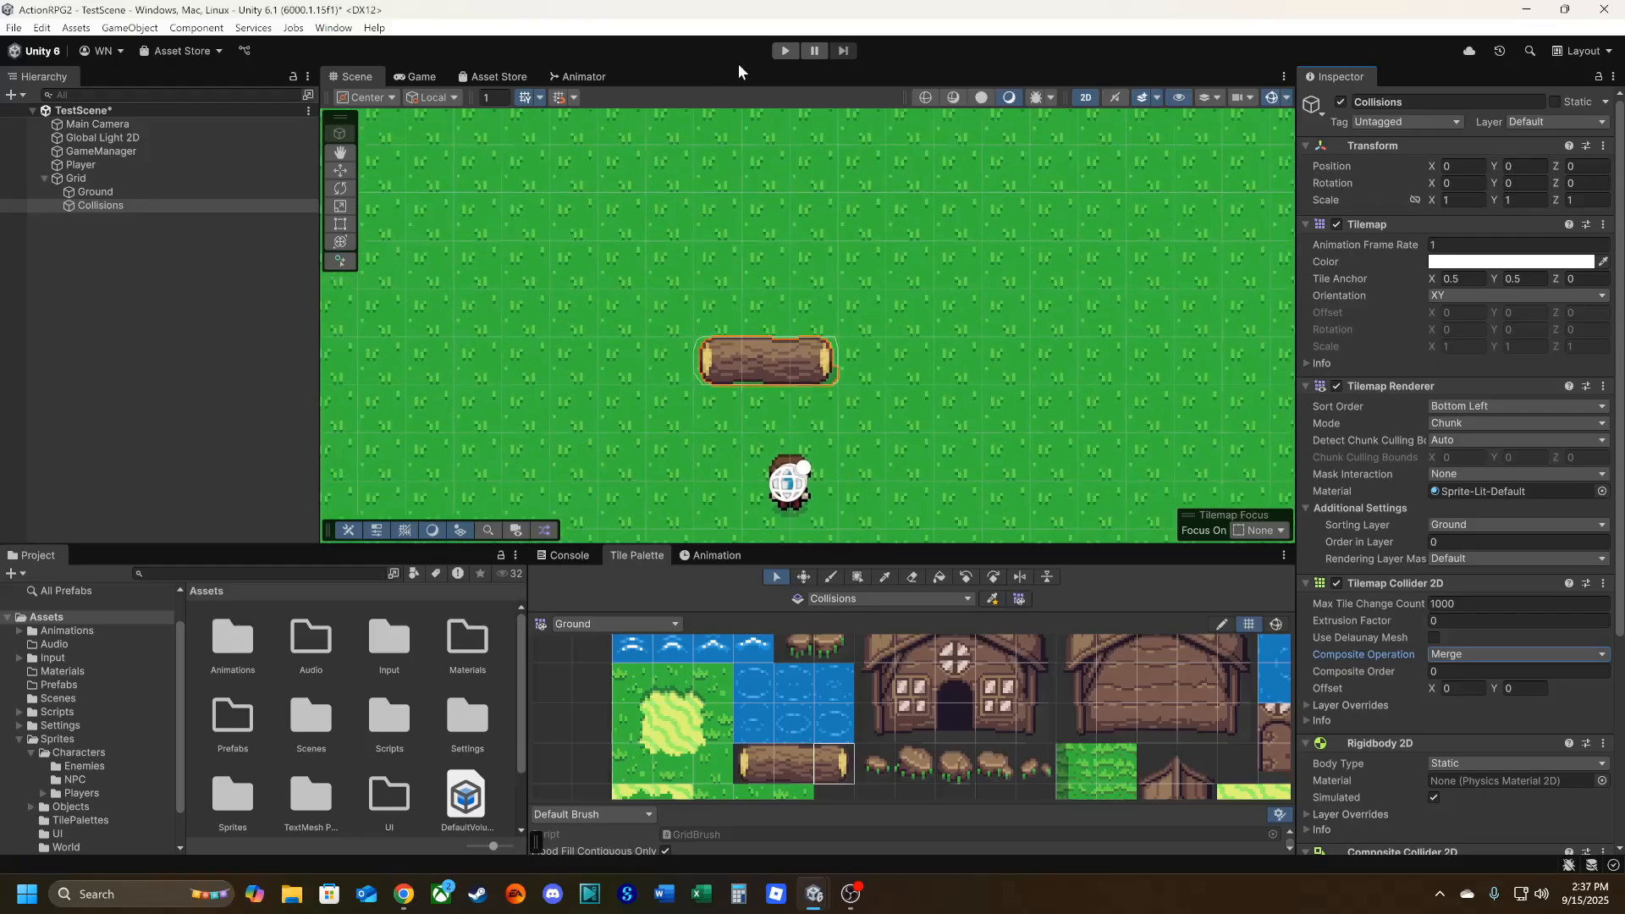
left_click(80, 166)
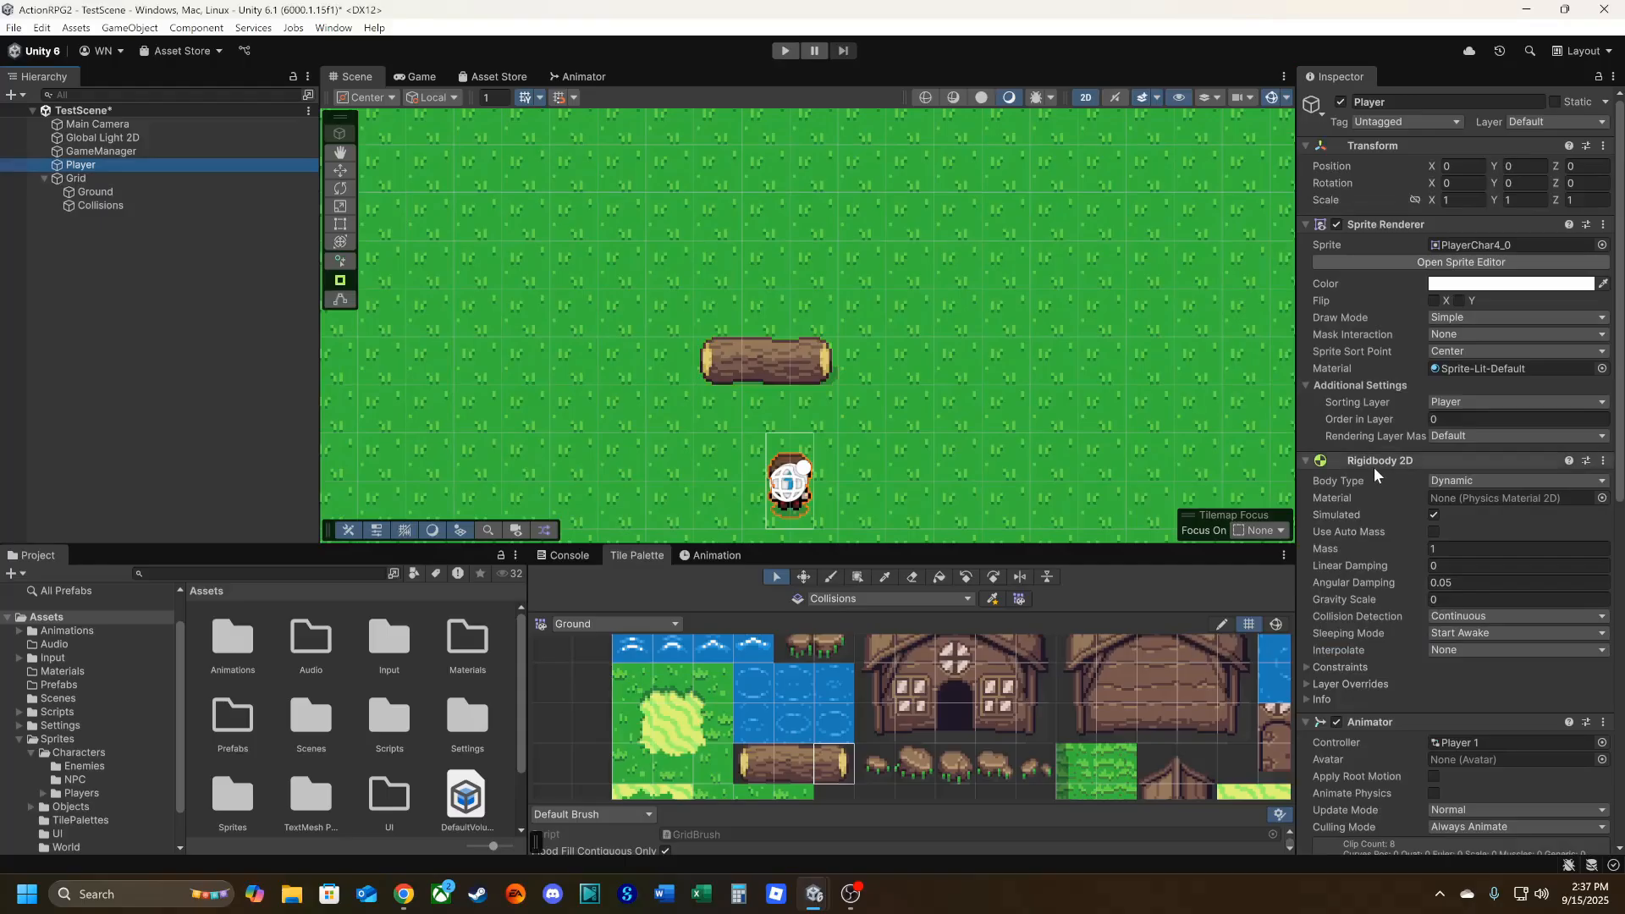
scroll(1389, 691, "down", 3)
scroll(1384, 699, "down", 3)
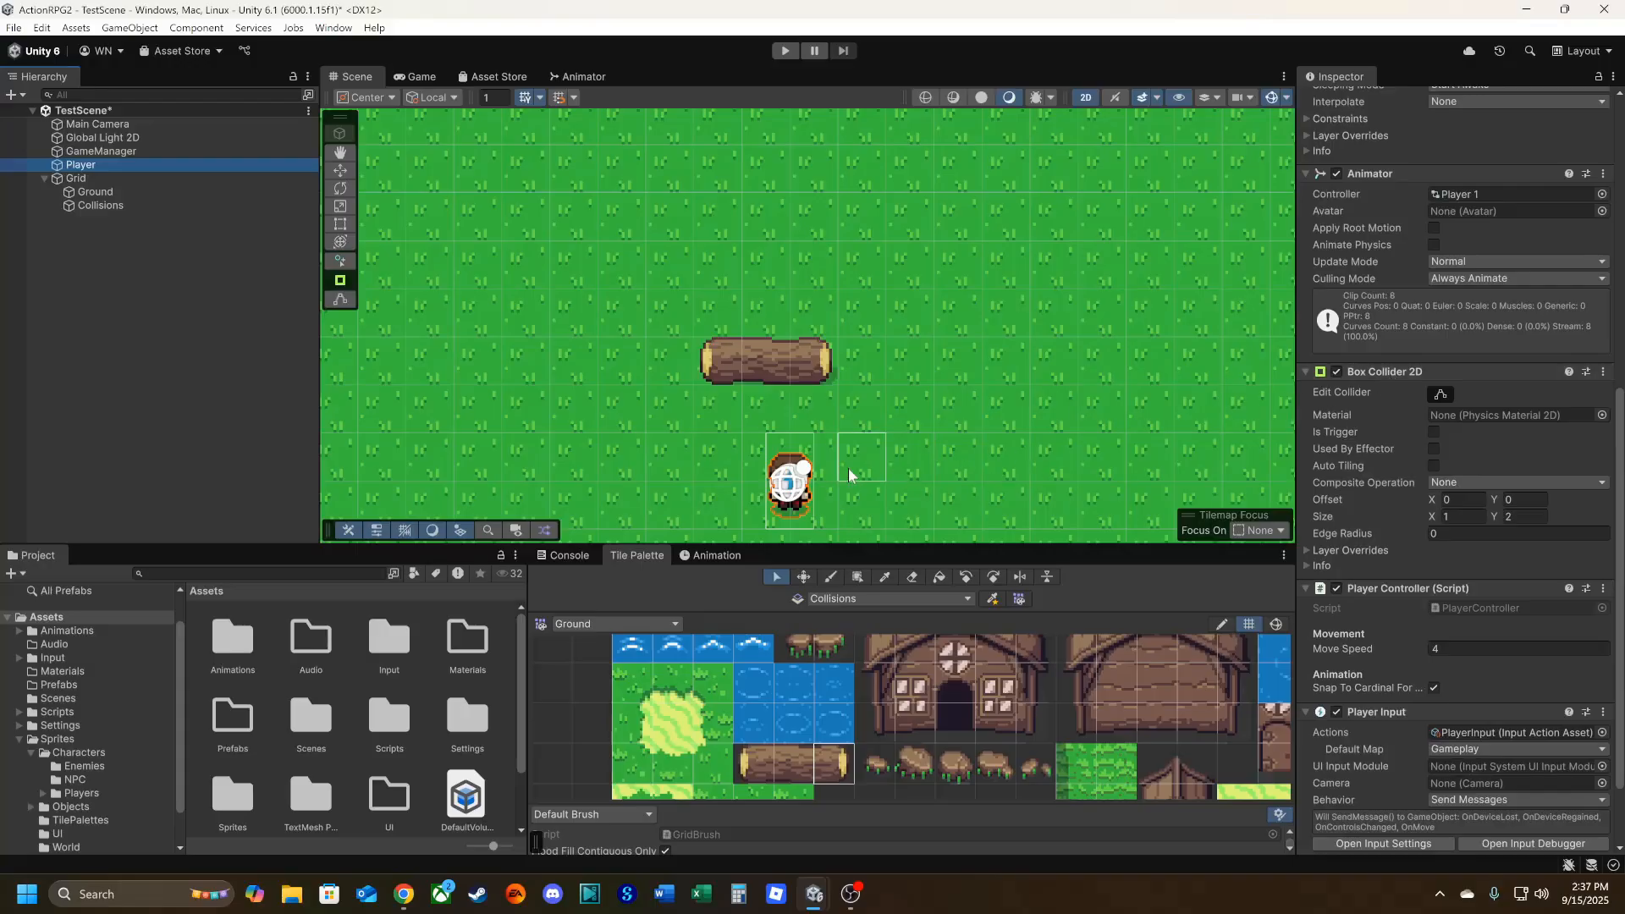
left_click(1441, 396)
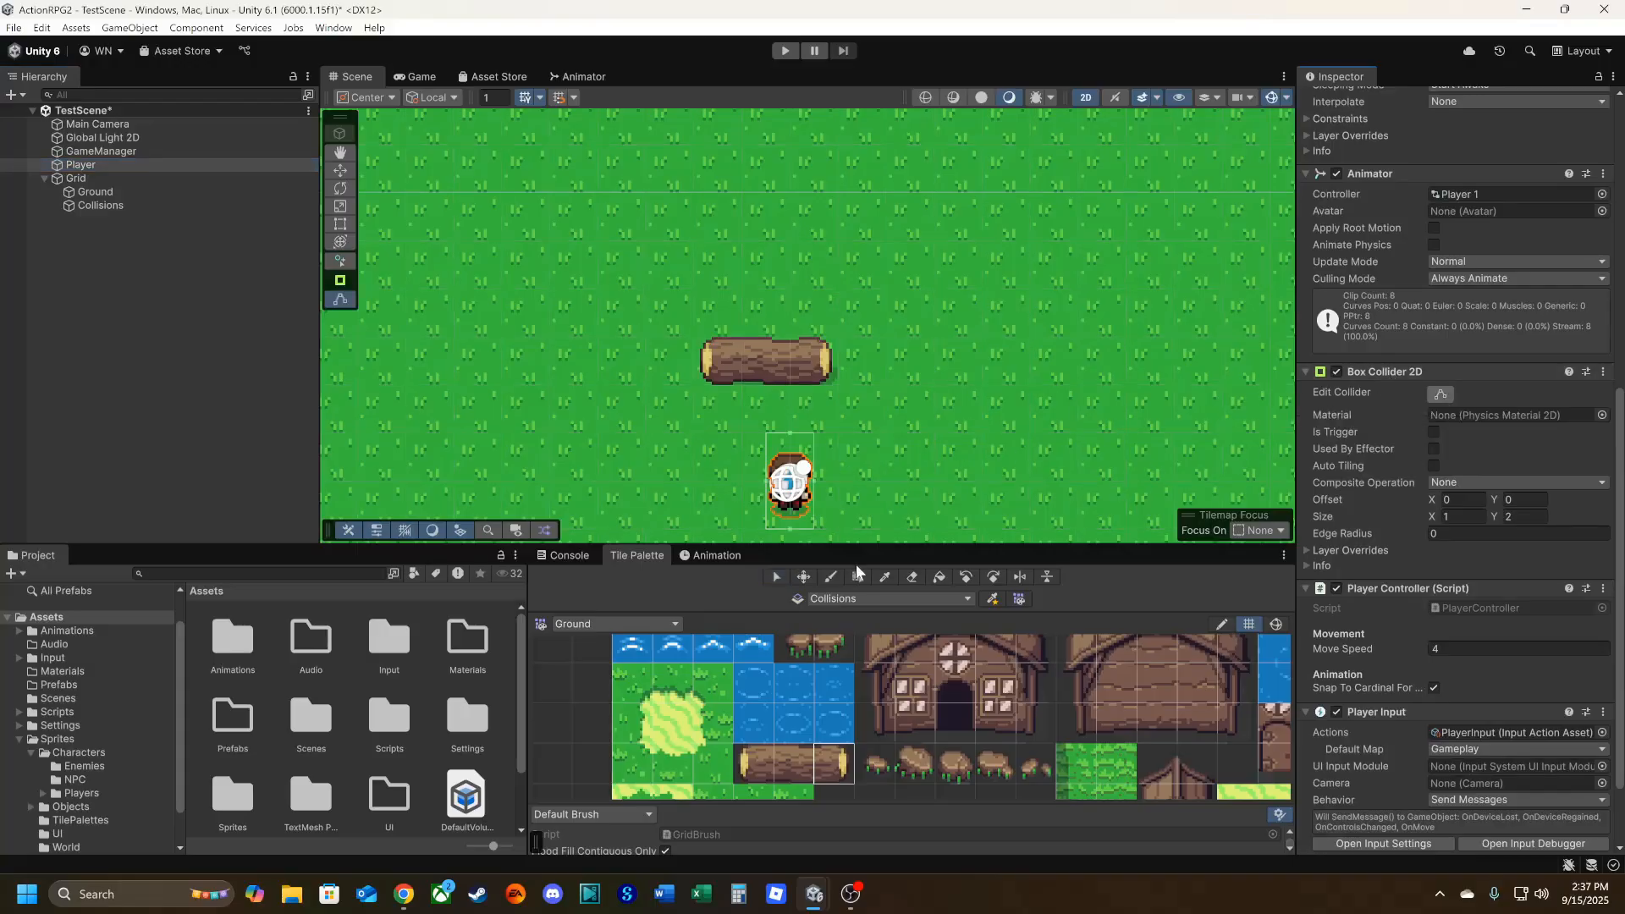
scroll(791, 519, "up", 3)
scroll(800, 508, "up", 5)
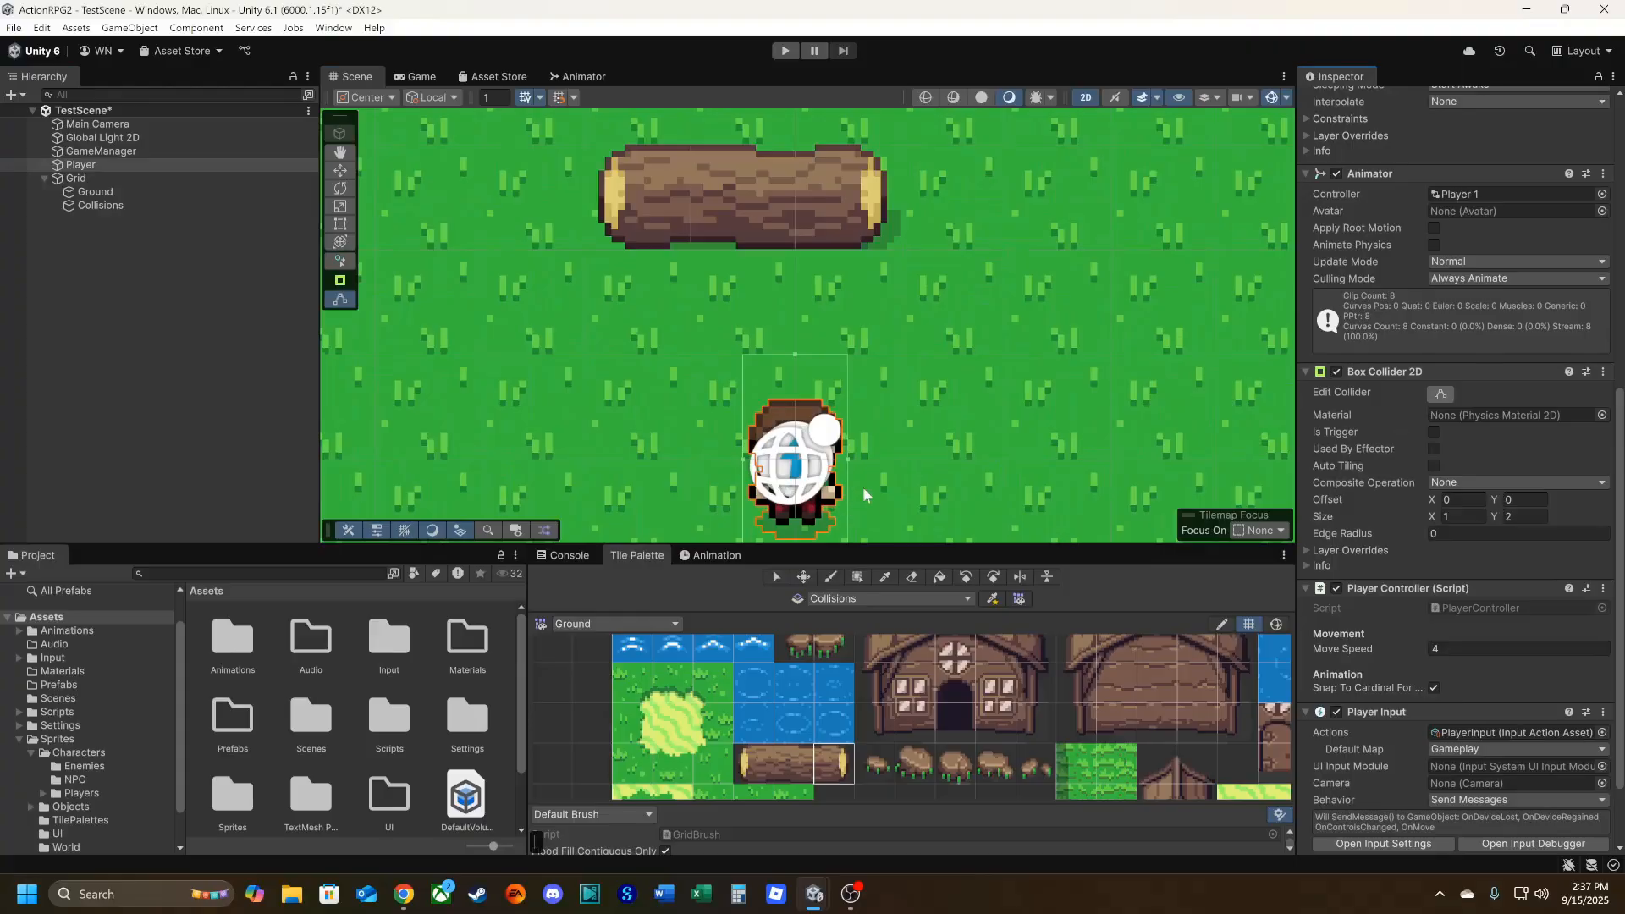
middle_click_drag(861, 487, 901, 342)
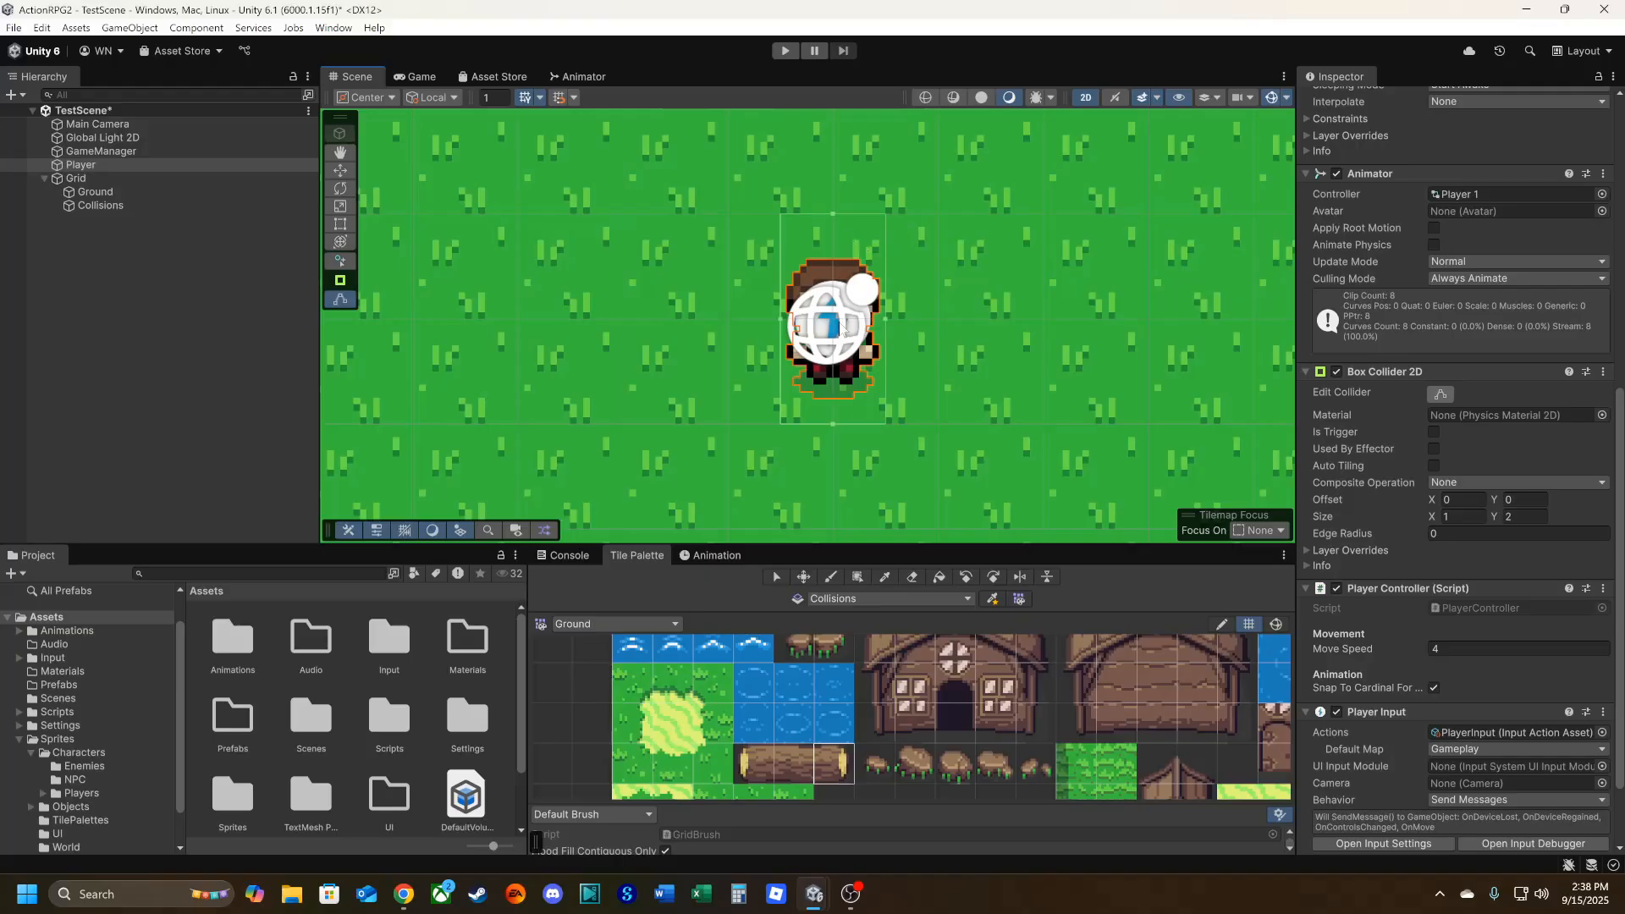
scroll(850, 437, "up", 2)
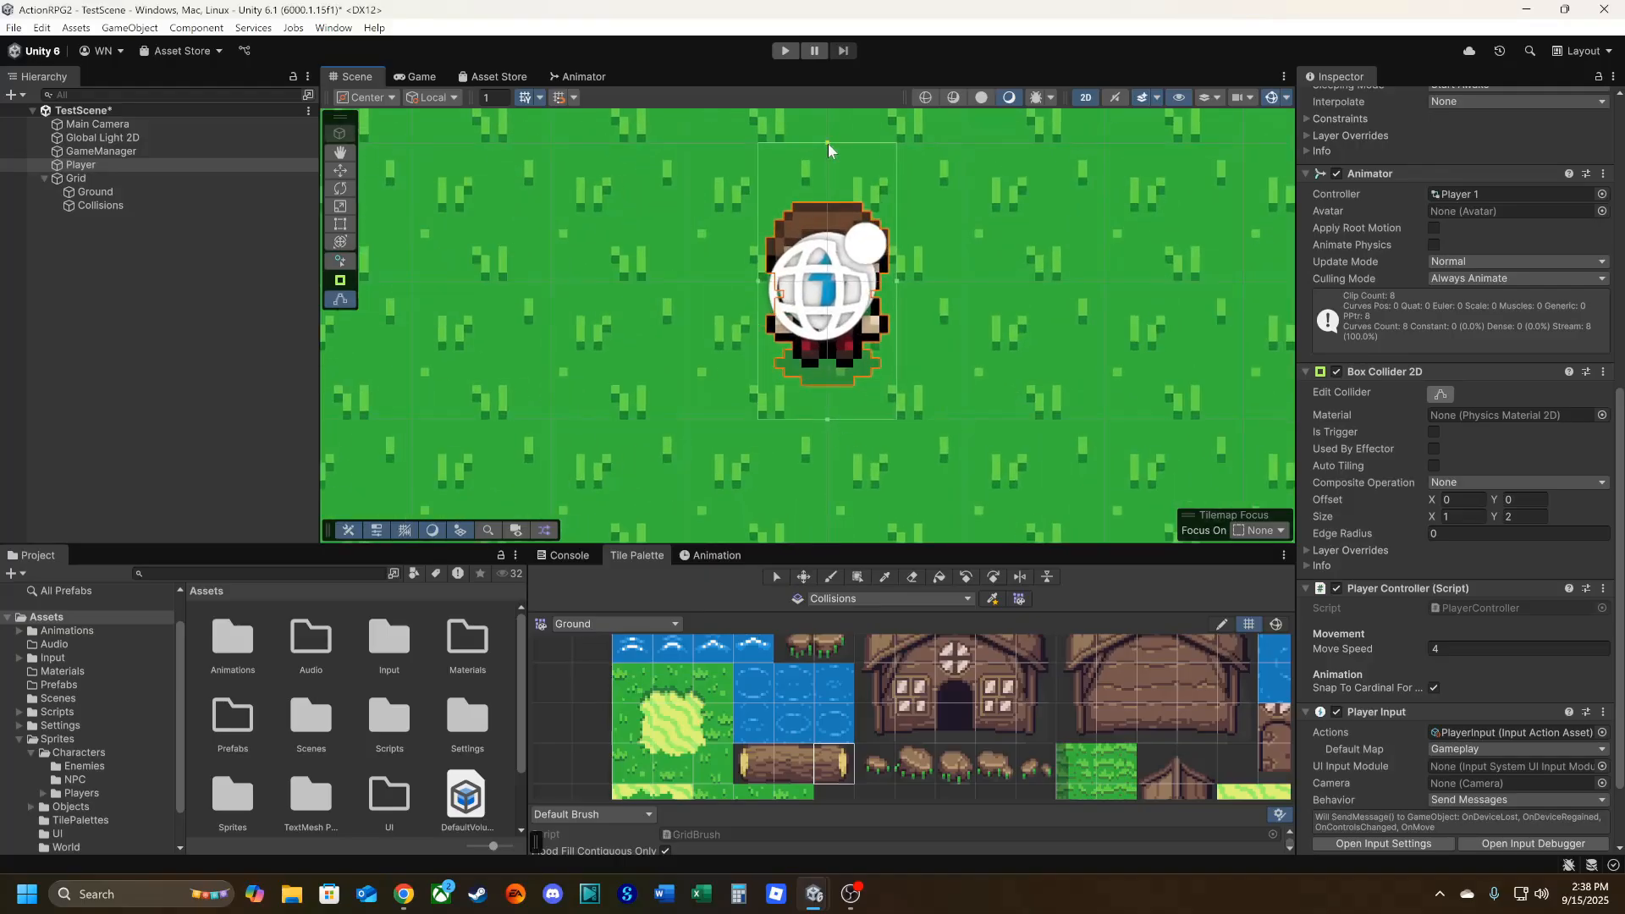
mouse_move(828, 144)
left_mouse_down()
mouse_move(824, 171)
mouse_move(826, 144)
left_mouse_up()
left_click_drag(828, 144, 800, 339)
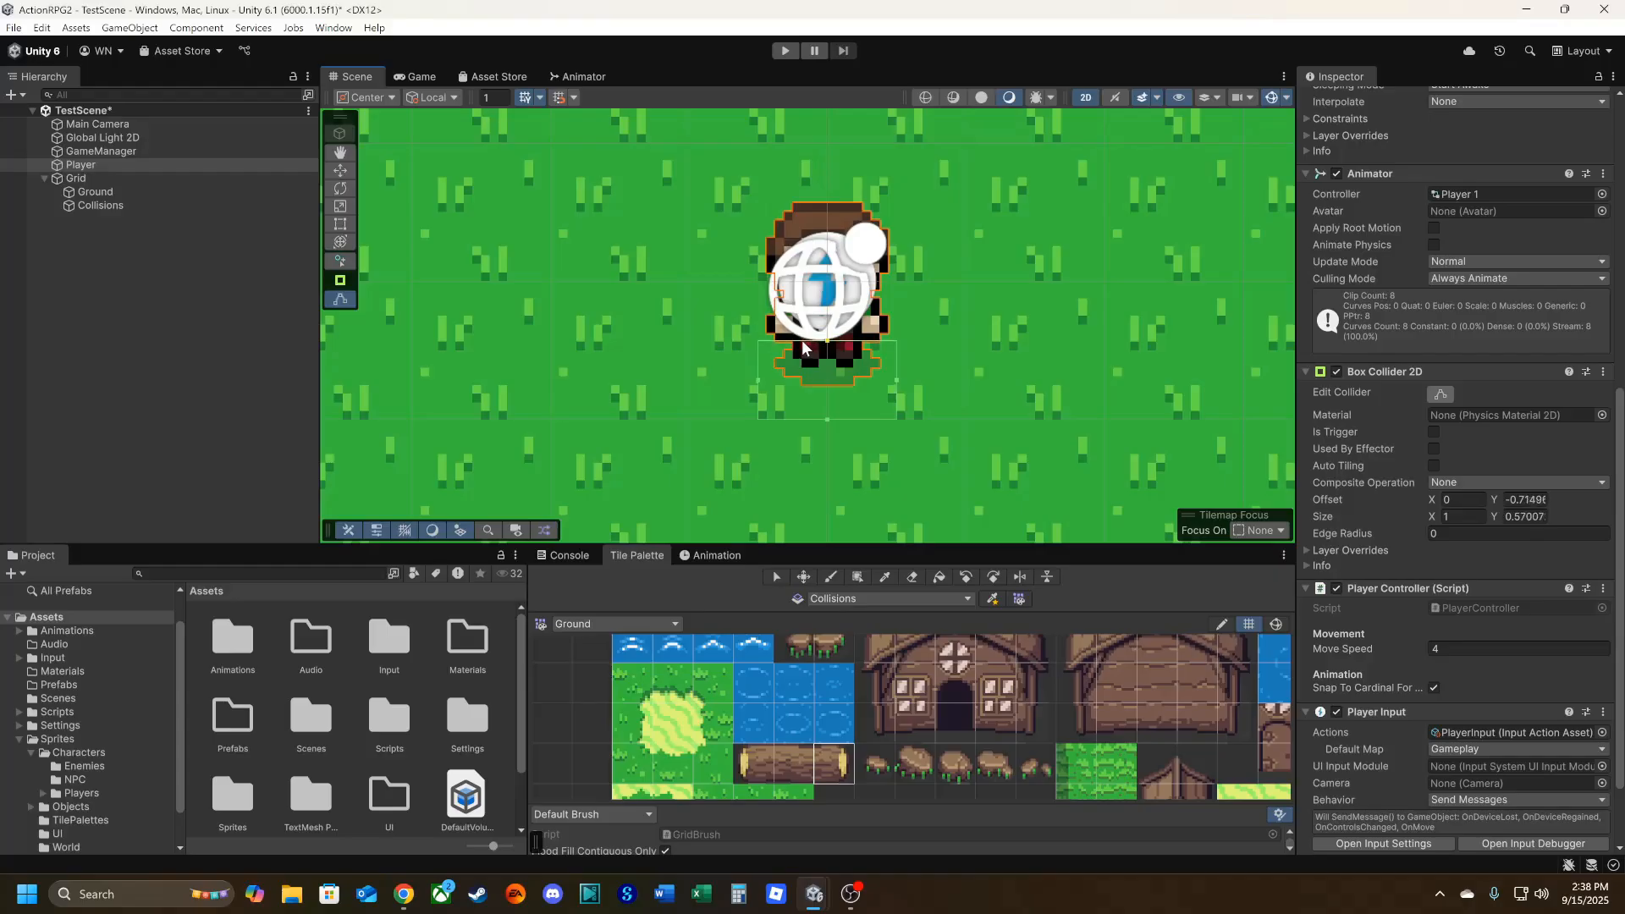
Raise the lower edge of the Player's box collider to about 0.2 height and pull in both sides to fit the feet.
left_click_drag(825, 423, 864, 359)
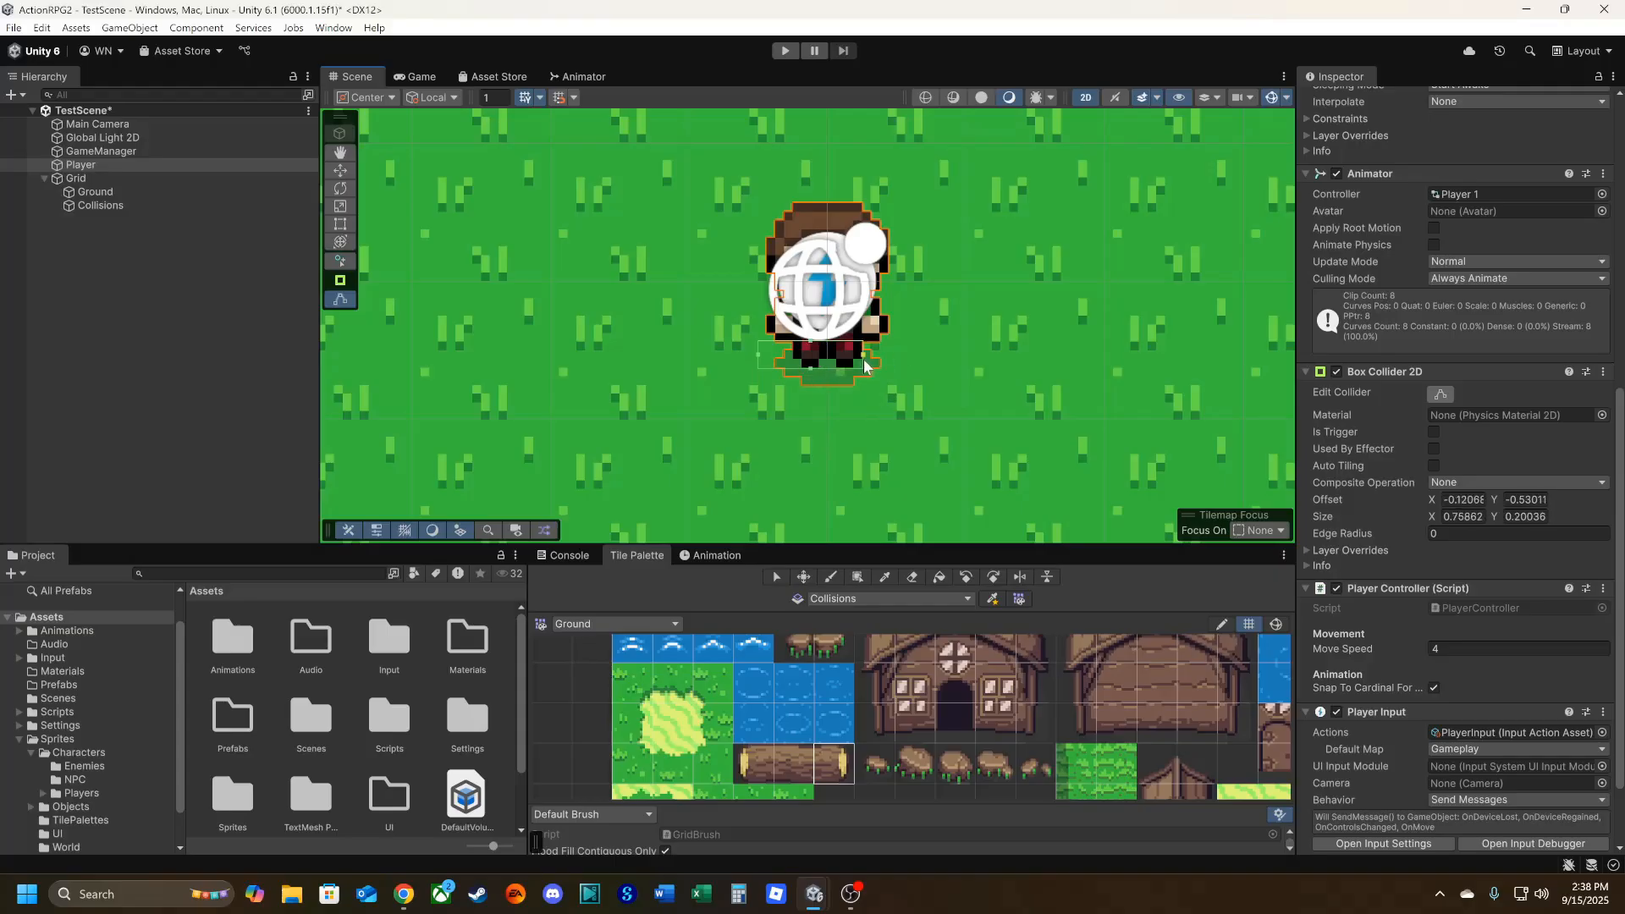
left_click_drag(760, 354, 797, 355)
scroll(1399, 533, "up", 3)
scroll(1392, 576, "up", 3)
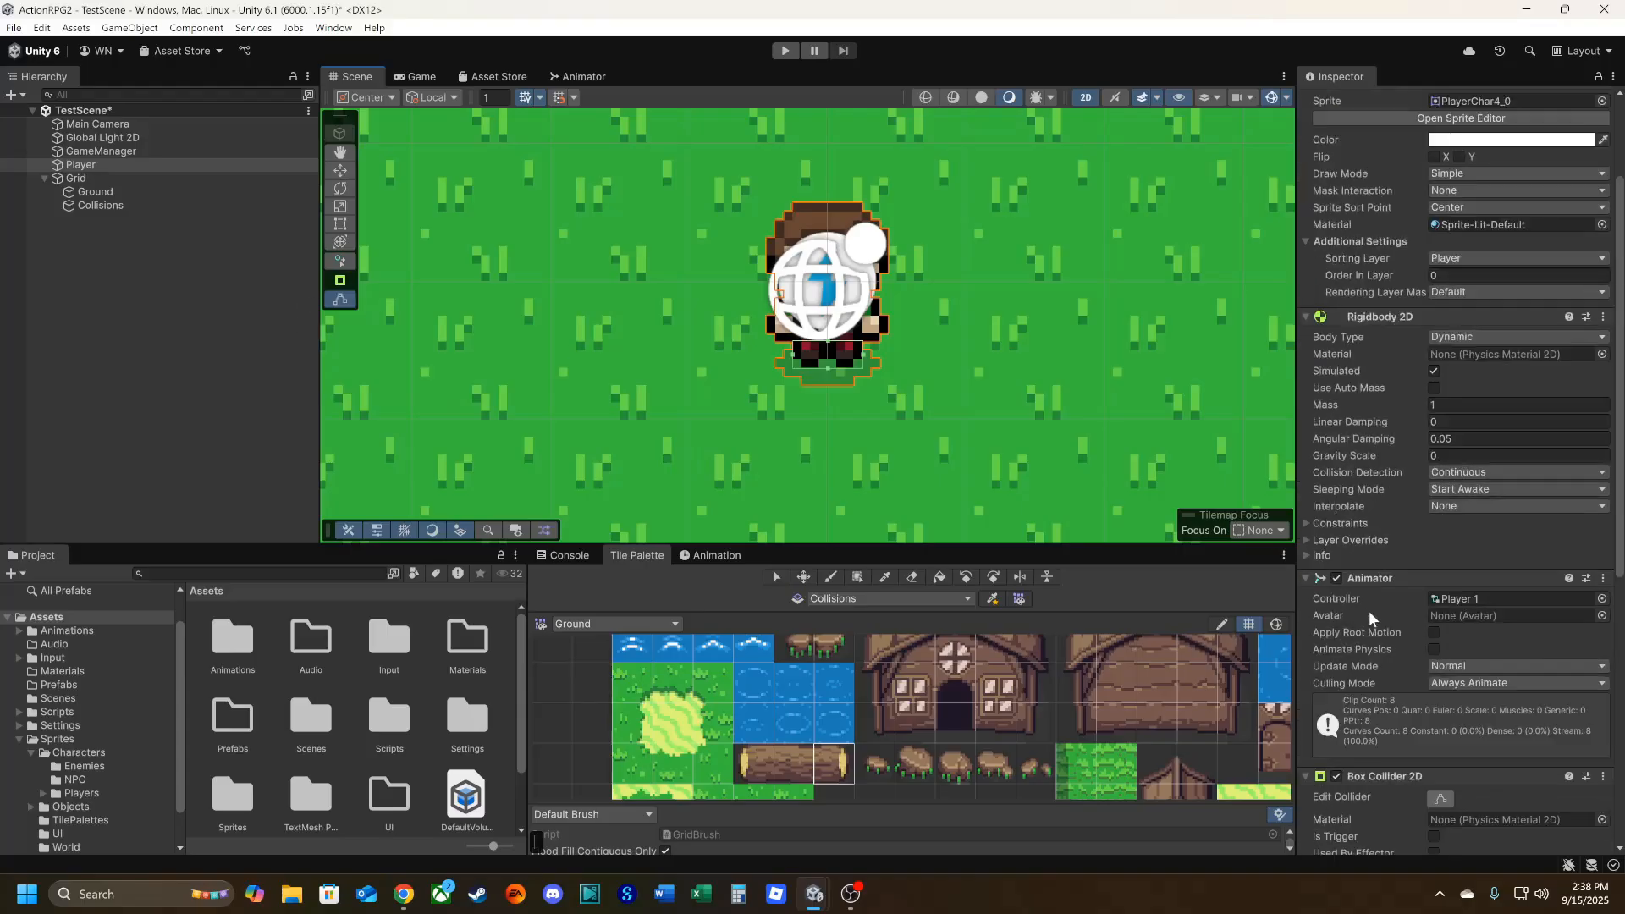
Play-test the scene by walking the player around the area where the log was painted, and exit Play mode.
scroll(1368, 611, "up", 3)
left_click(785, 50)
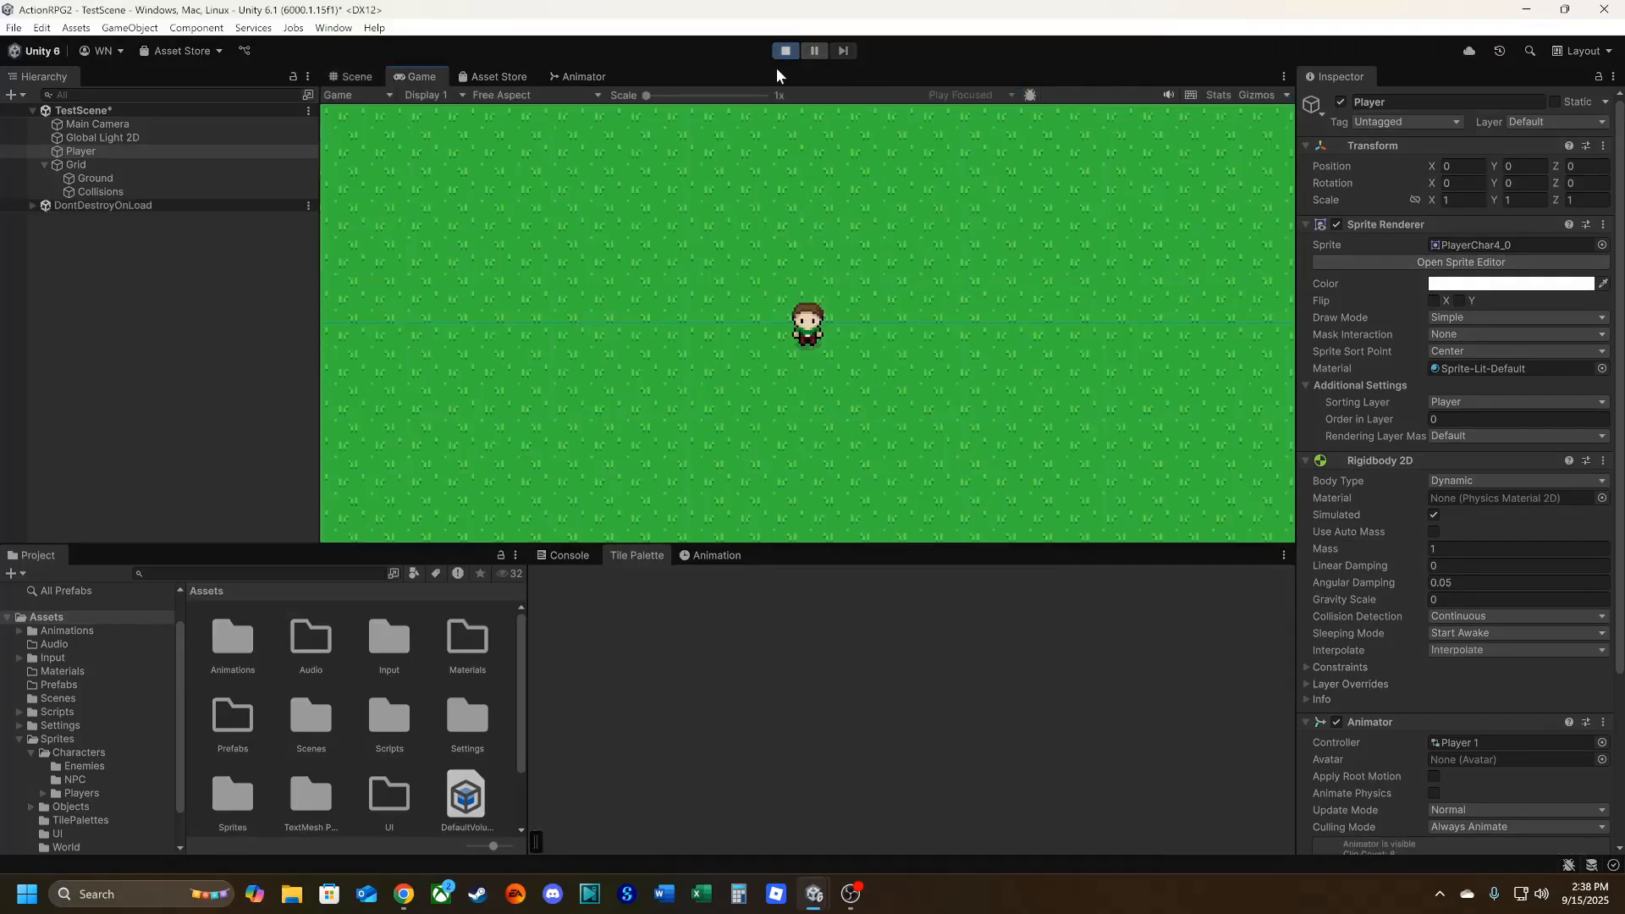
key("s")
key("a")
key("w")
key("d")
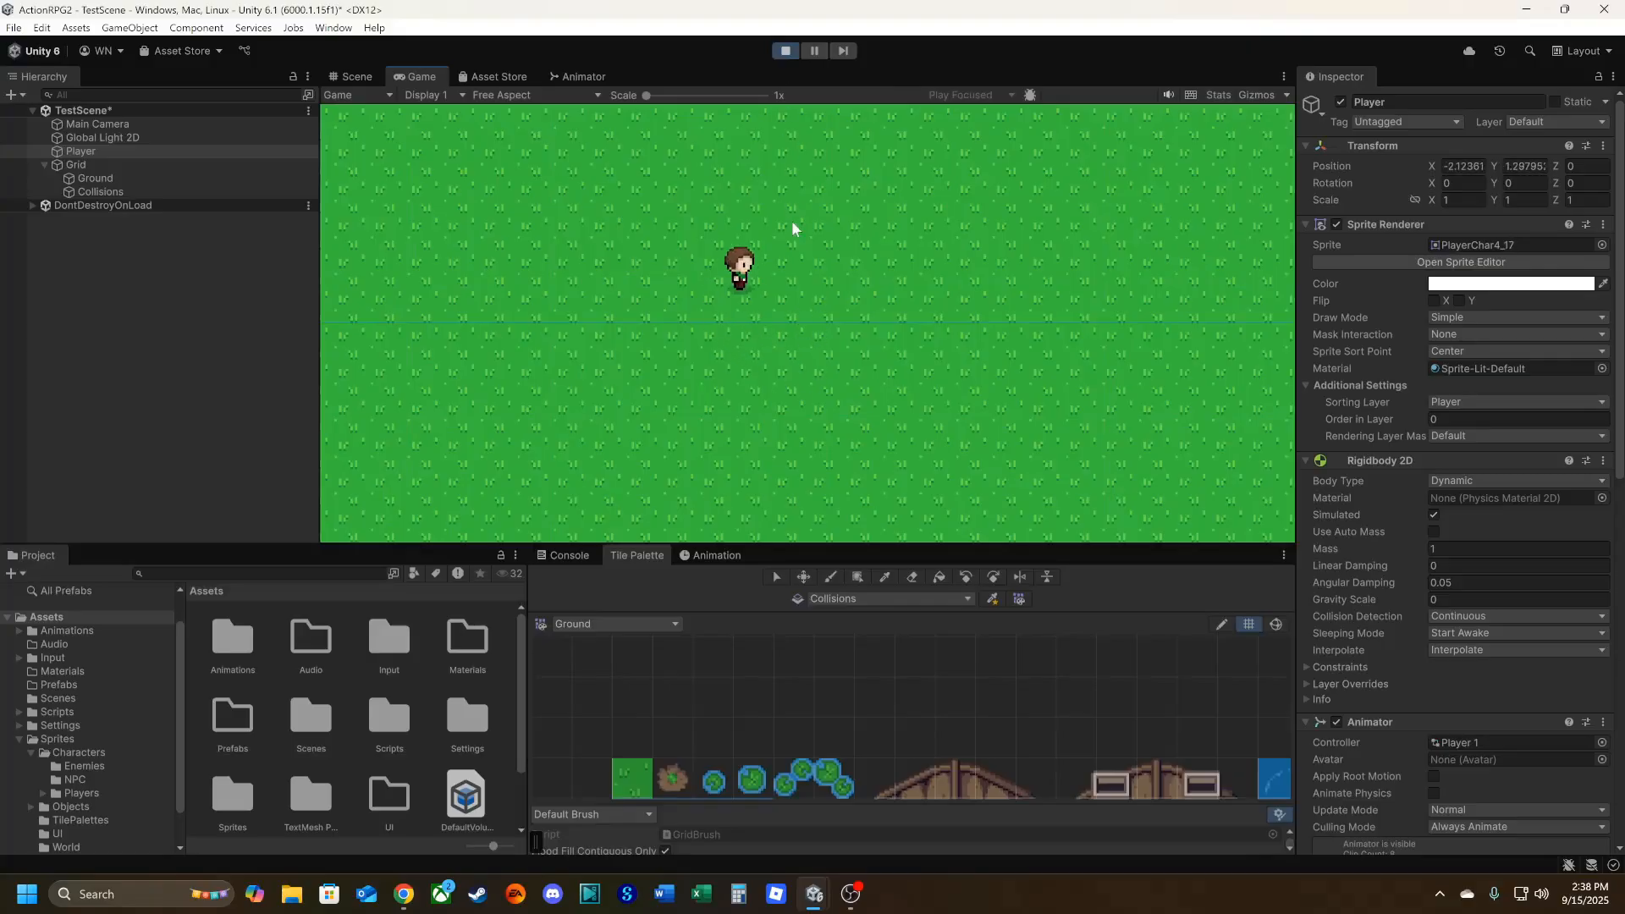
key("a")
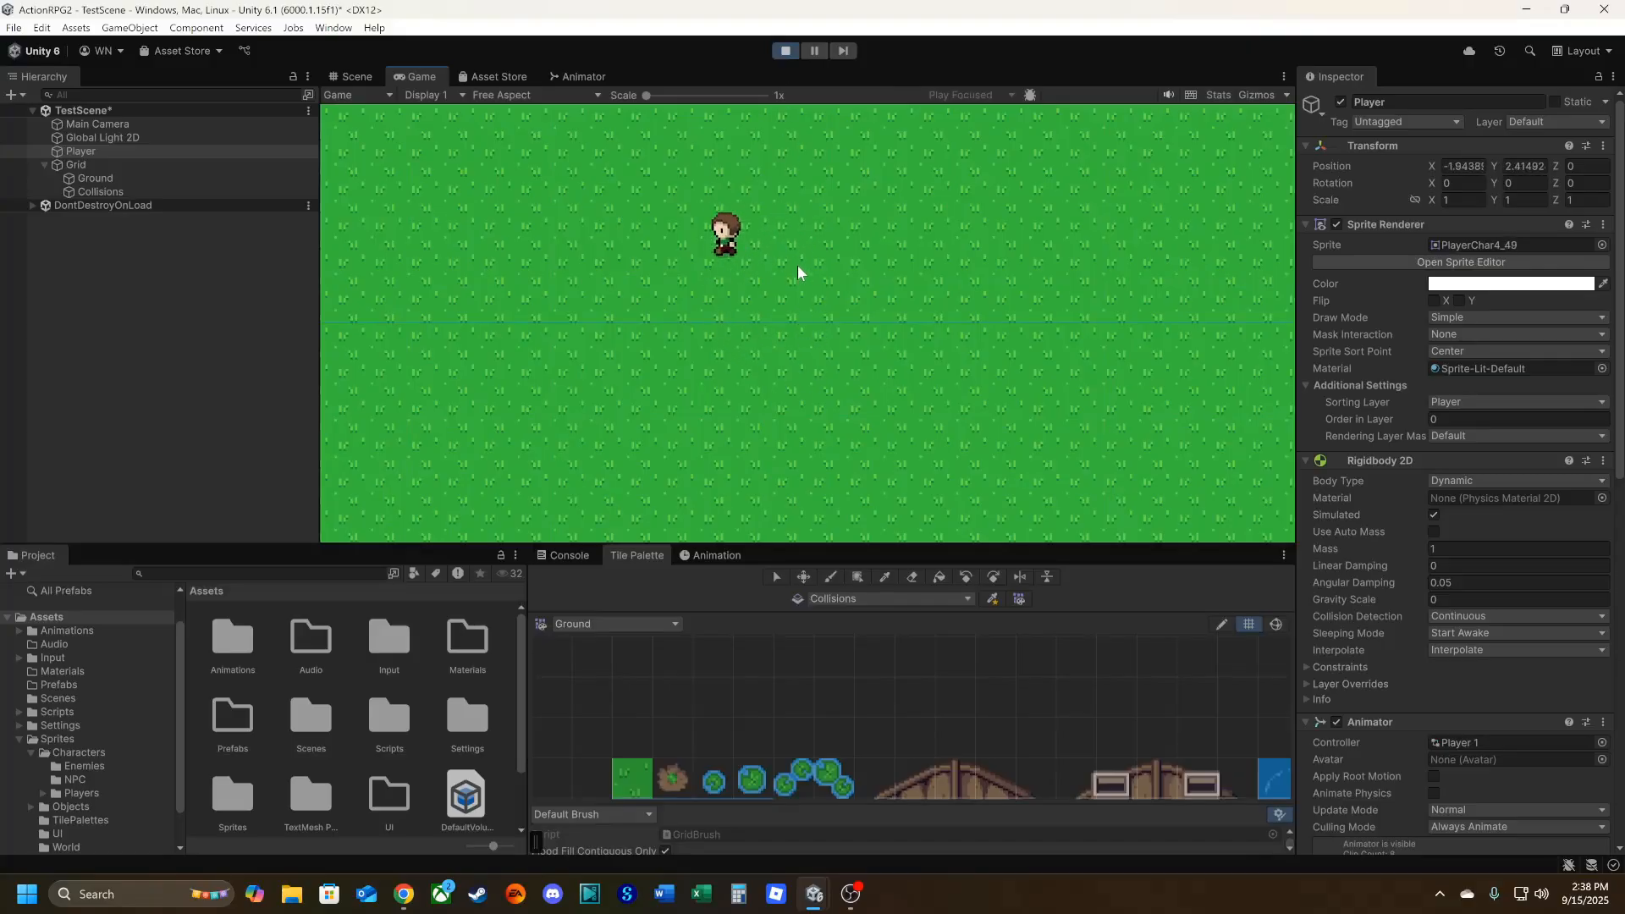
key("w")
key("d")
left_click(785, 50)
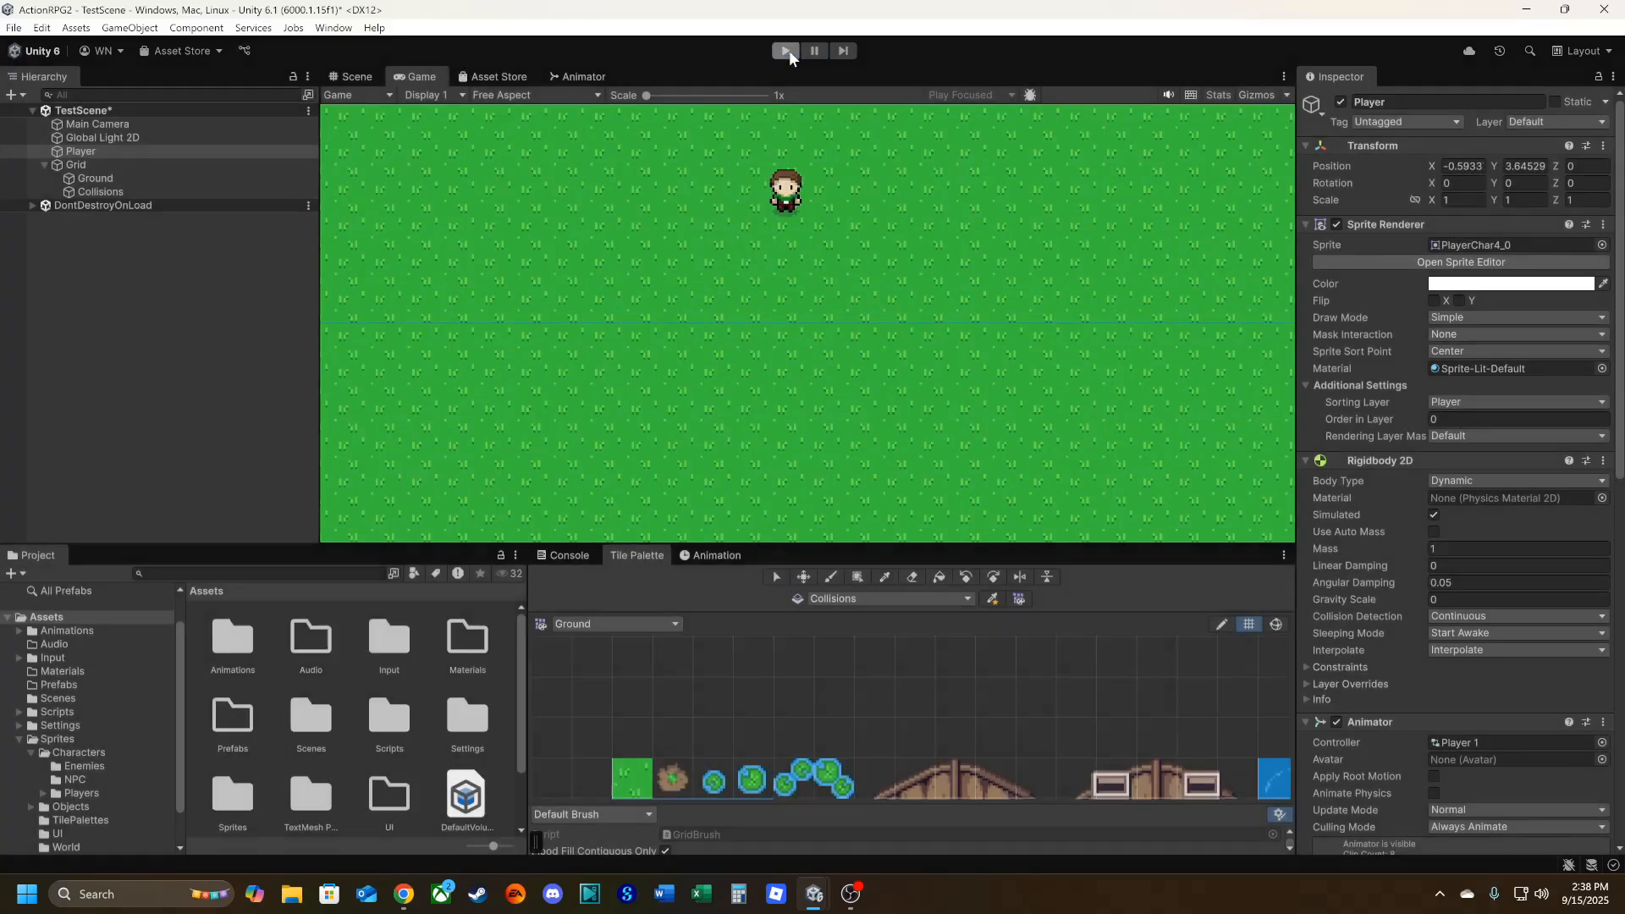
Set the Order in Layer of the Collisions tilemap's renderer to 1.
left_click(115, 194)
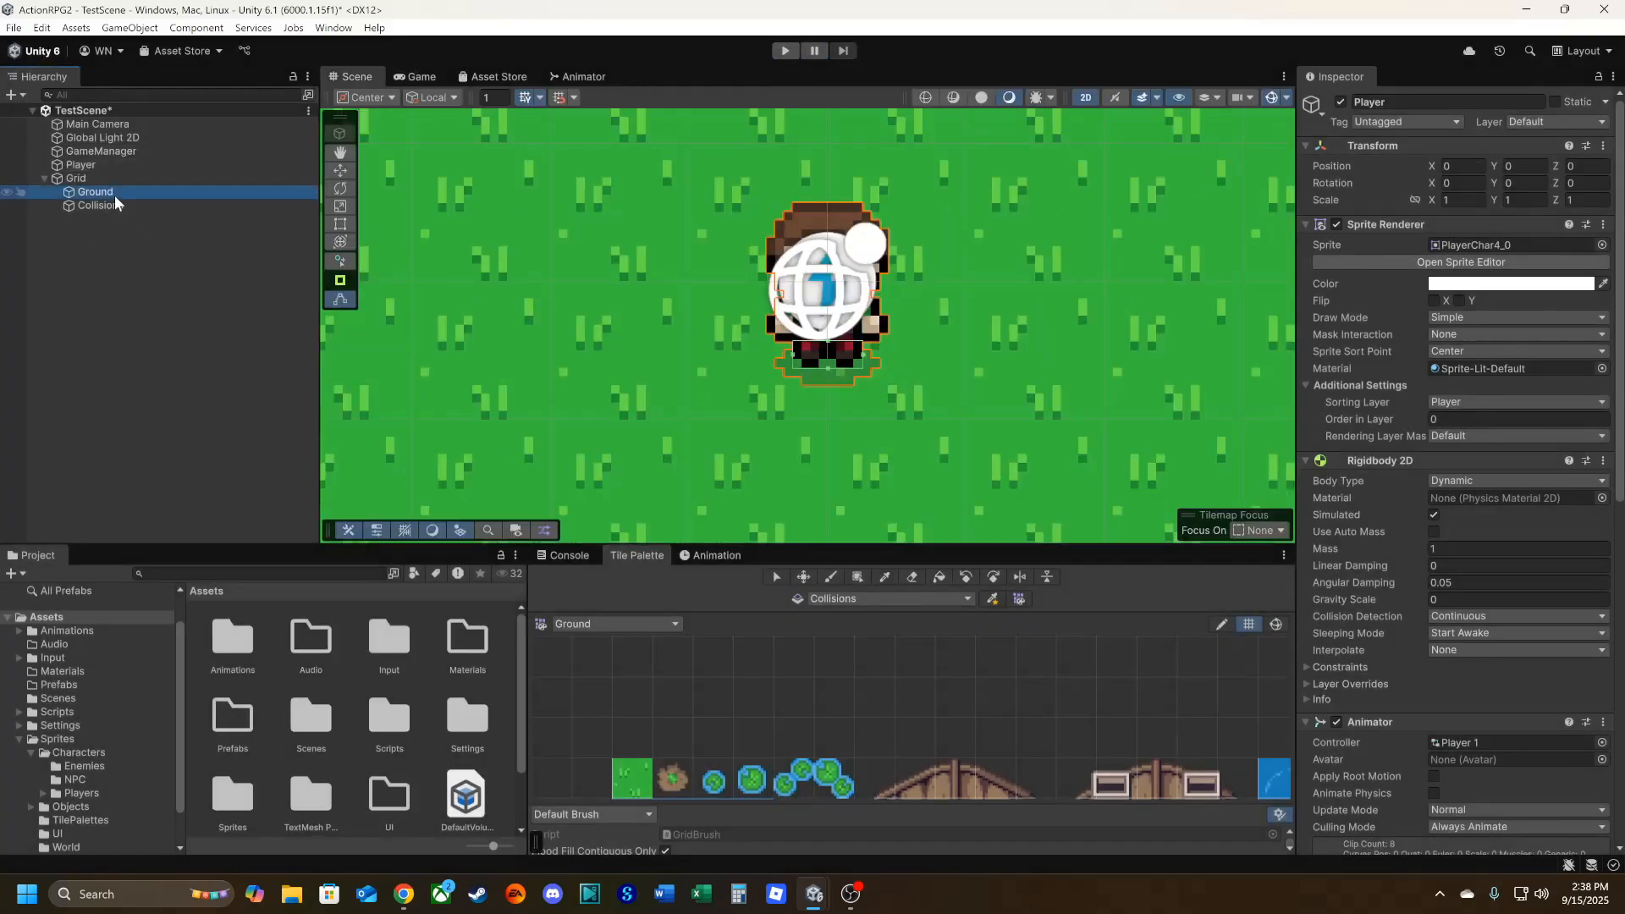
left_click(115, 206)
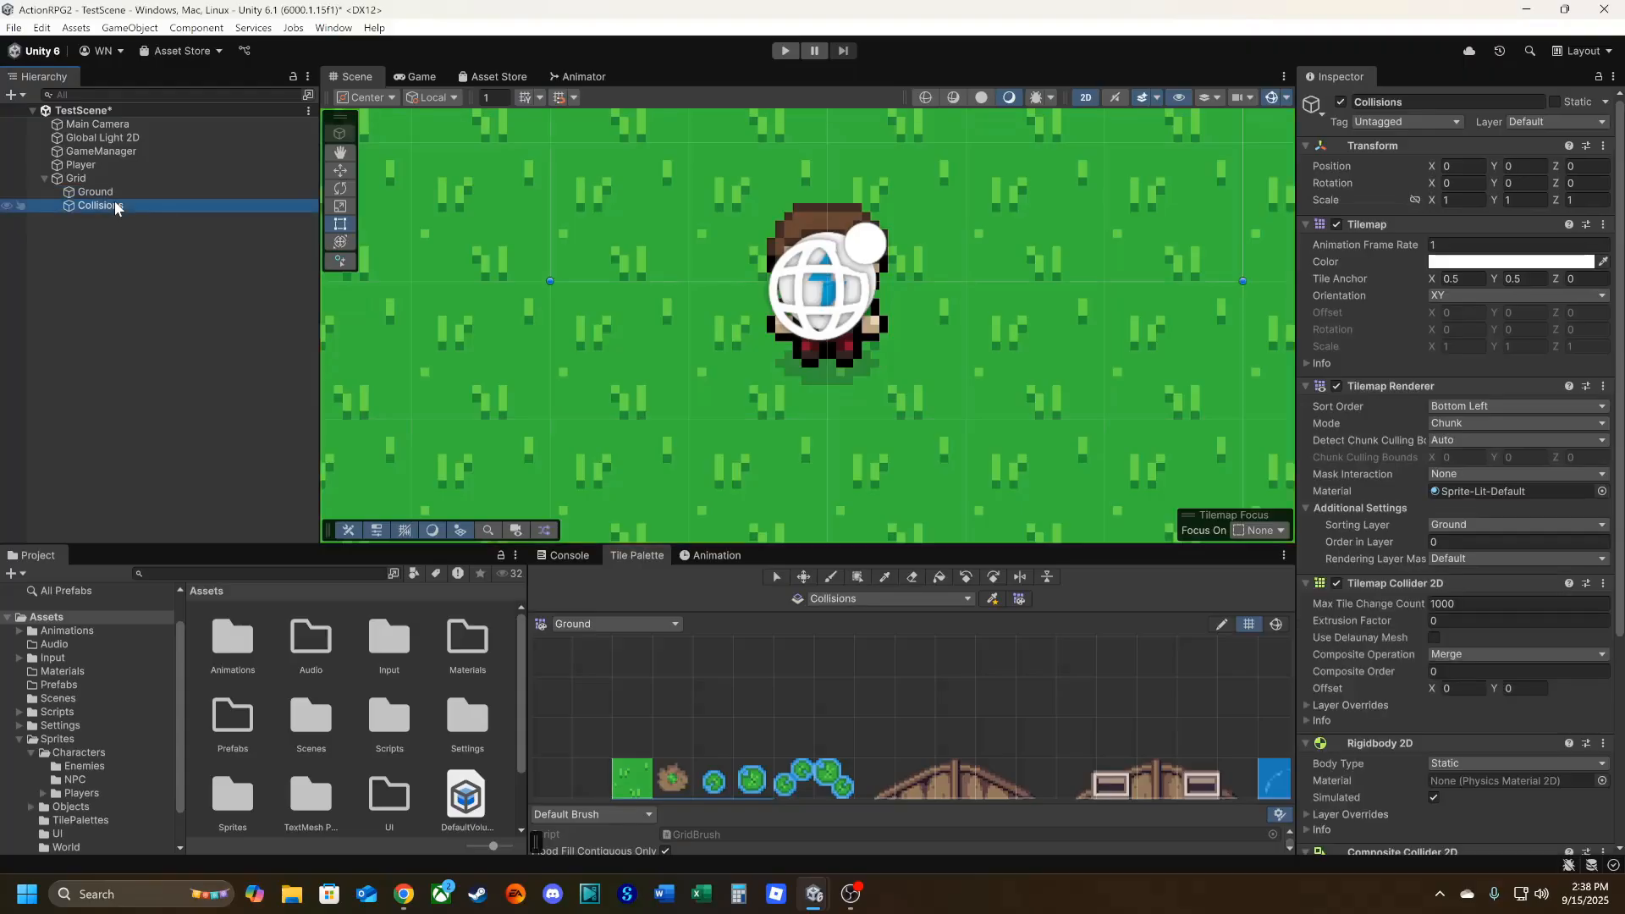
left_click(1489, 542)
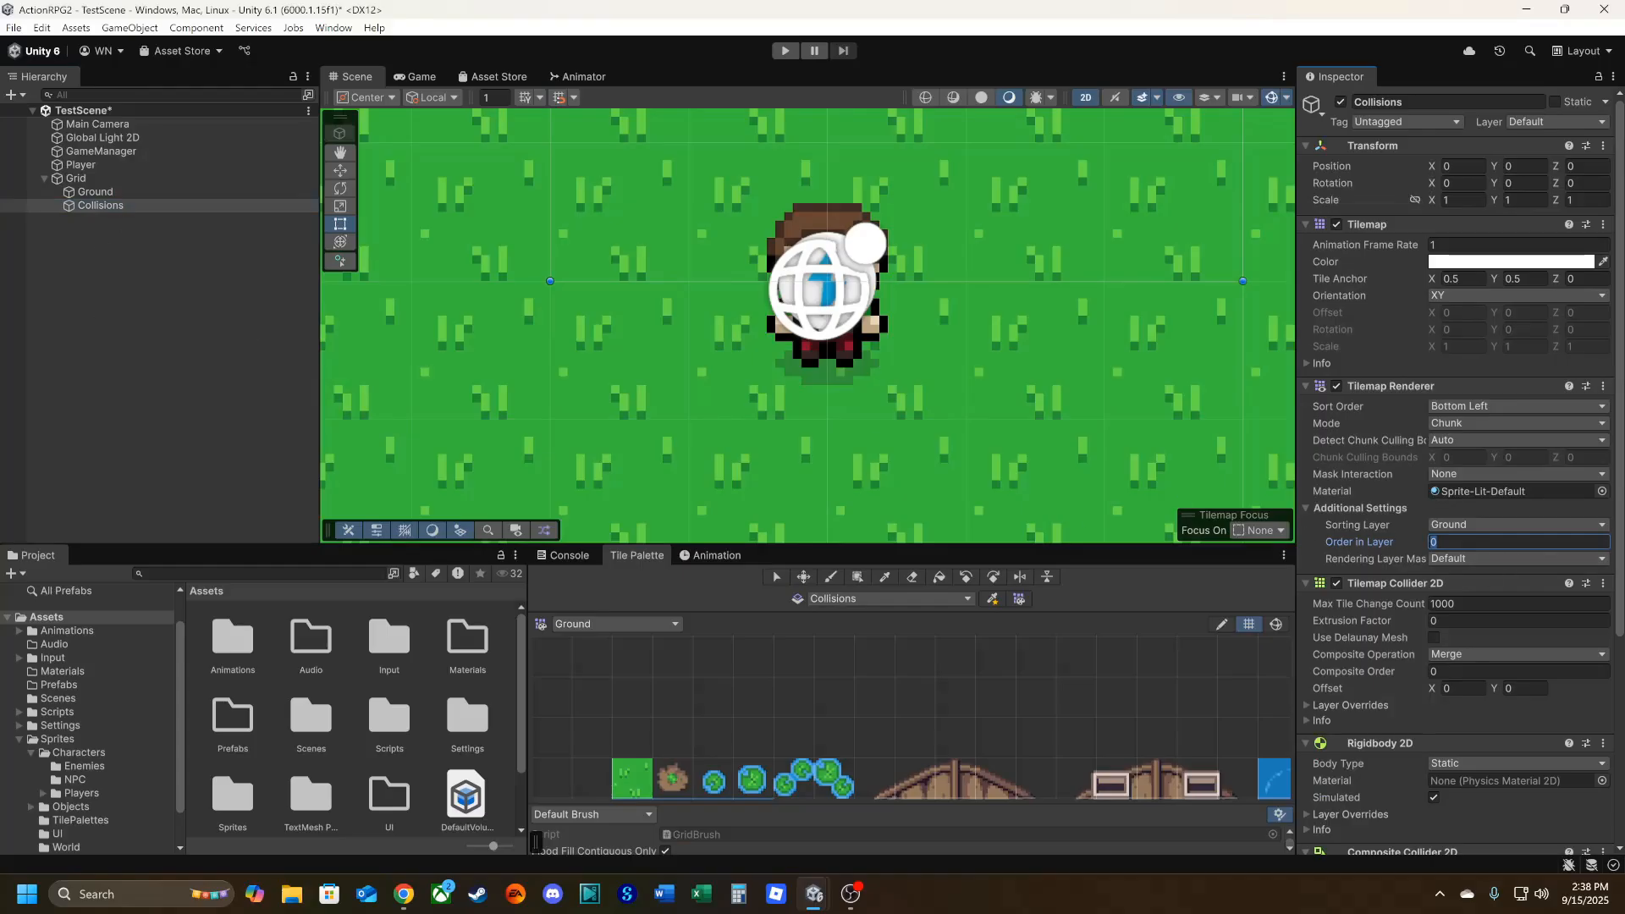
type("1")
scroll(1034, 443, "down", 4)
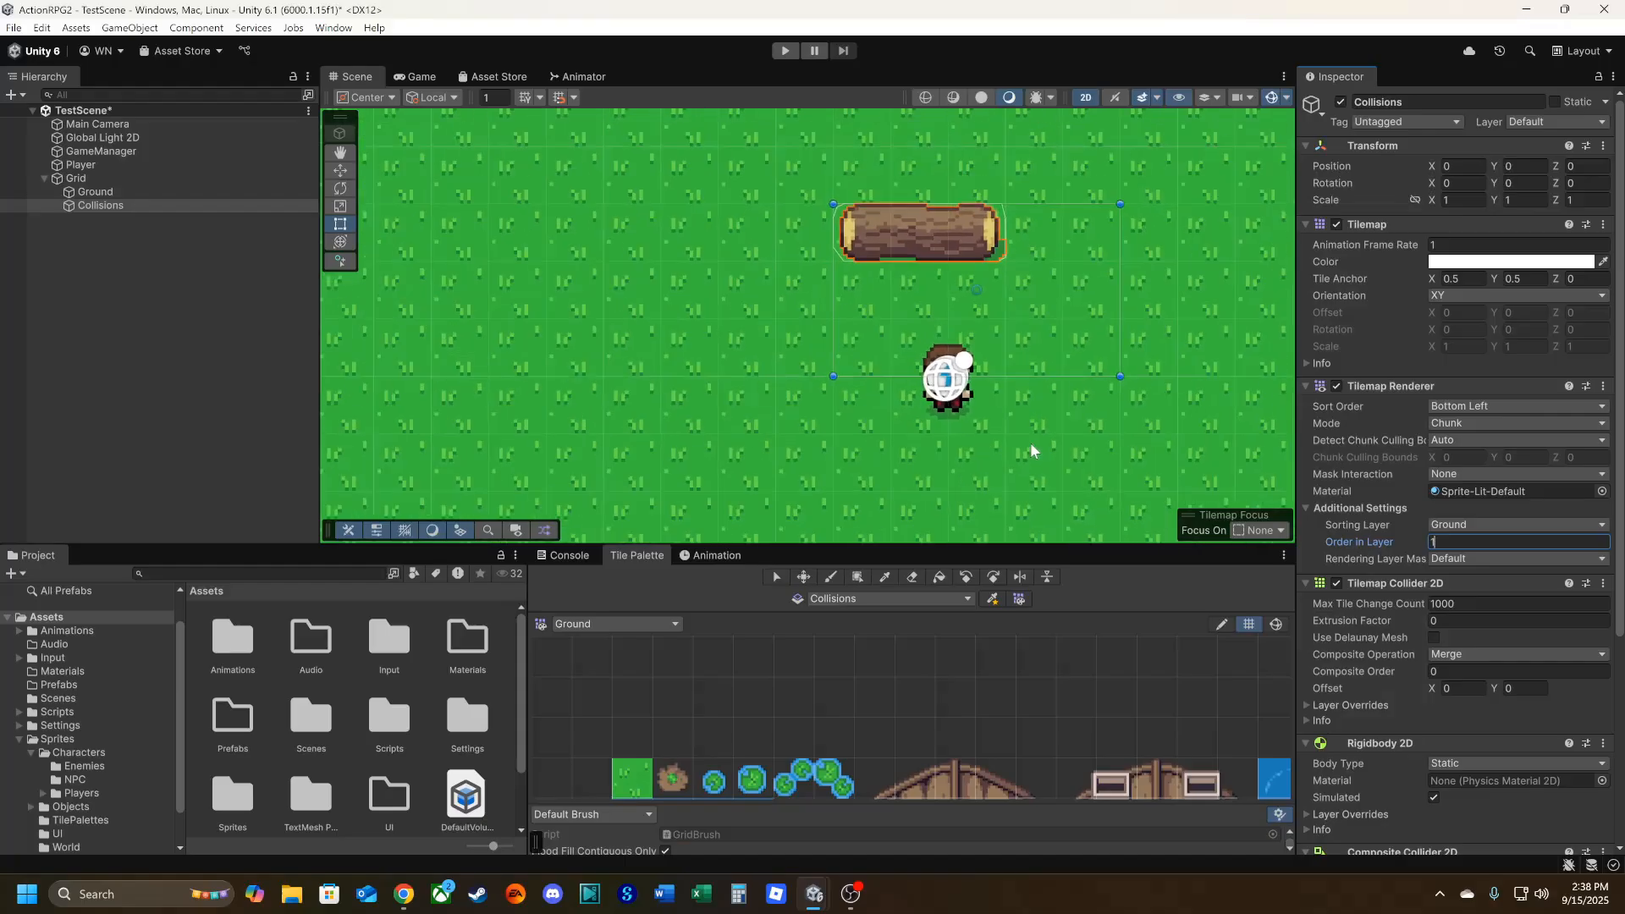
Play-test the collisions by walking the player against the log from below, above and both ends, and exit Play mode.
left_click(786, 50)
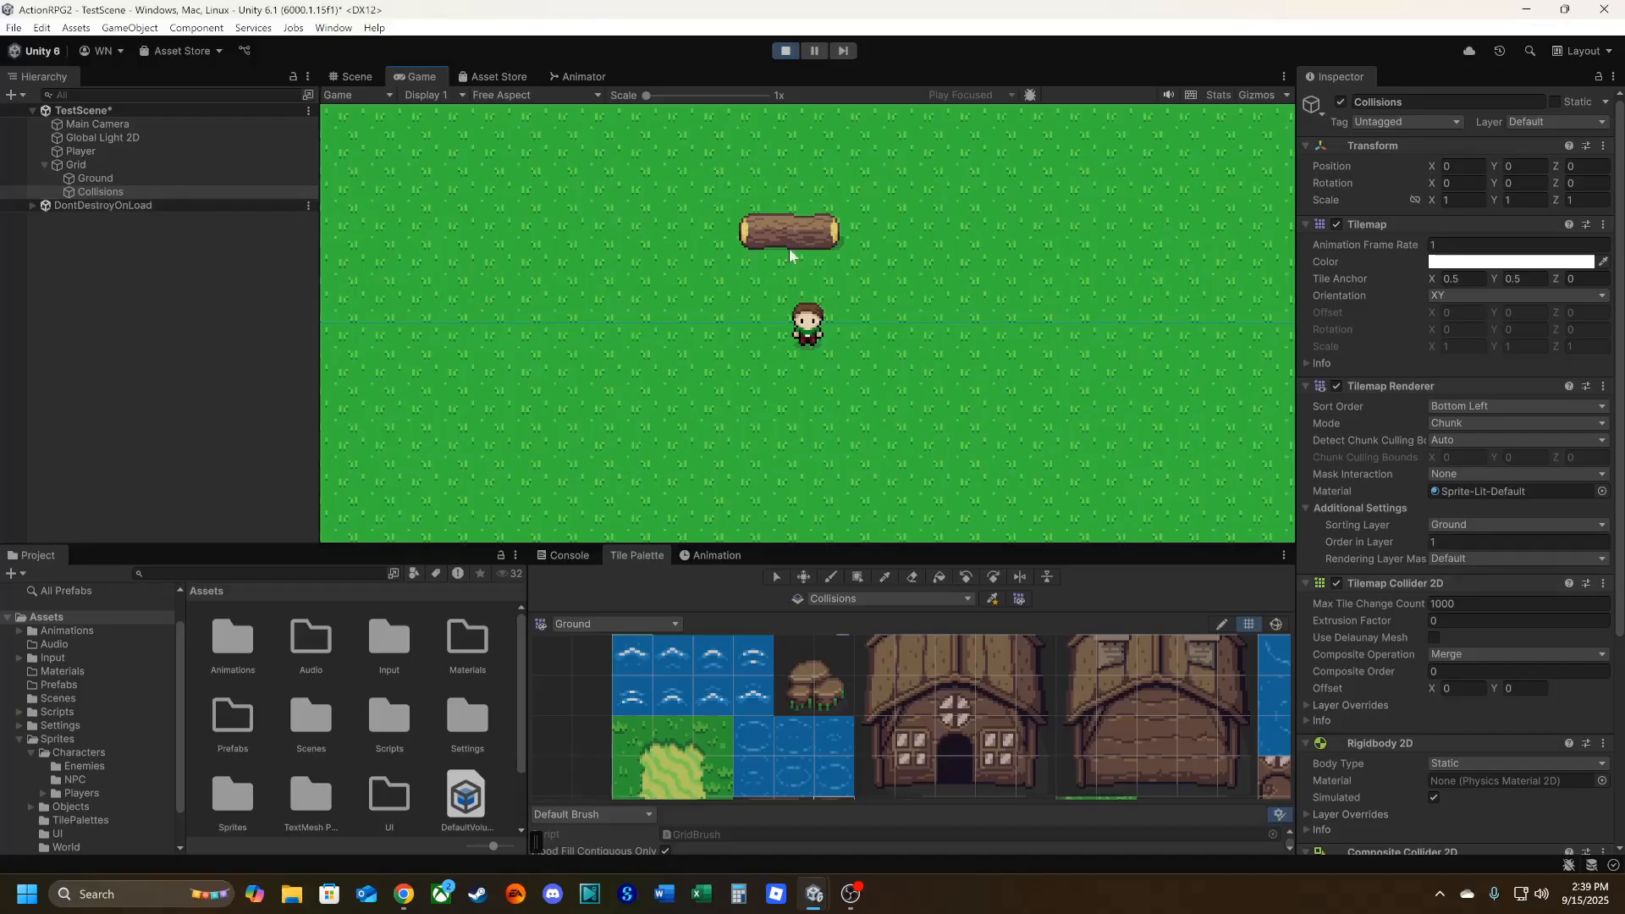
key("a")
key("w")
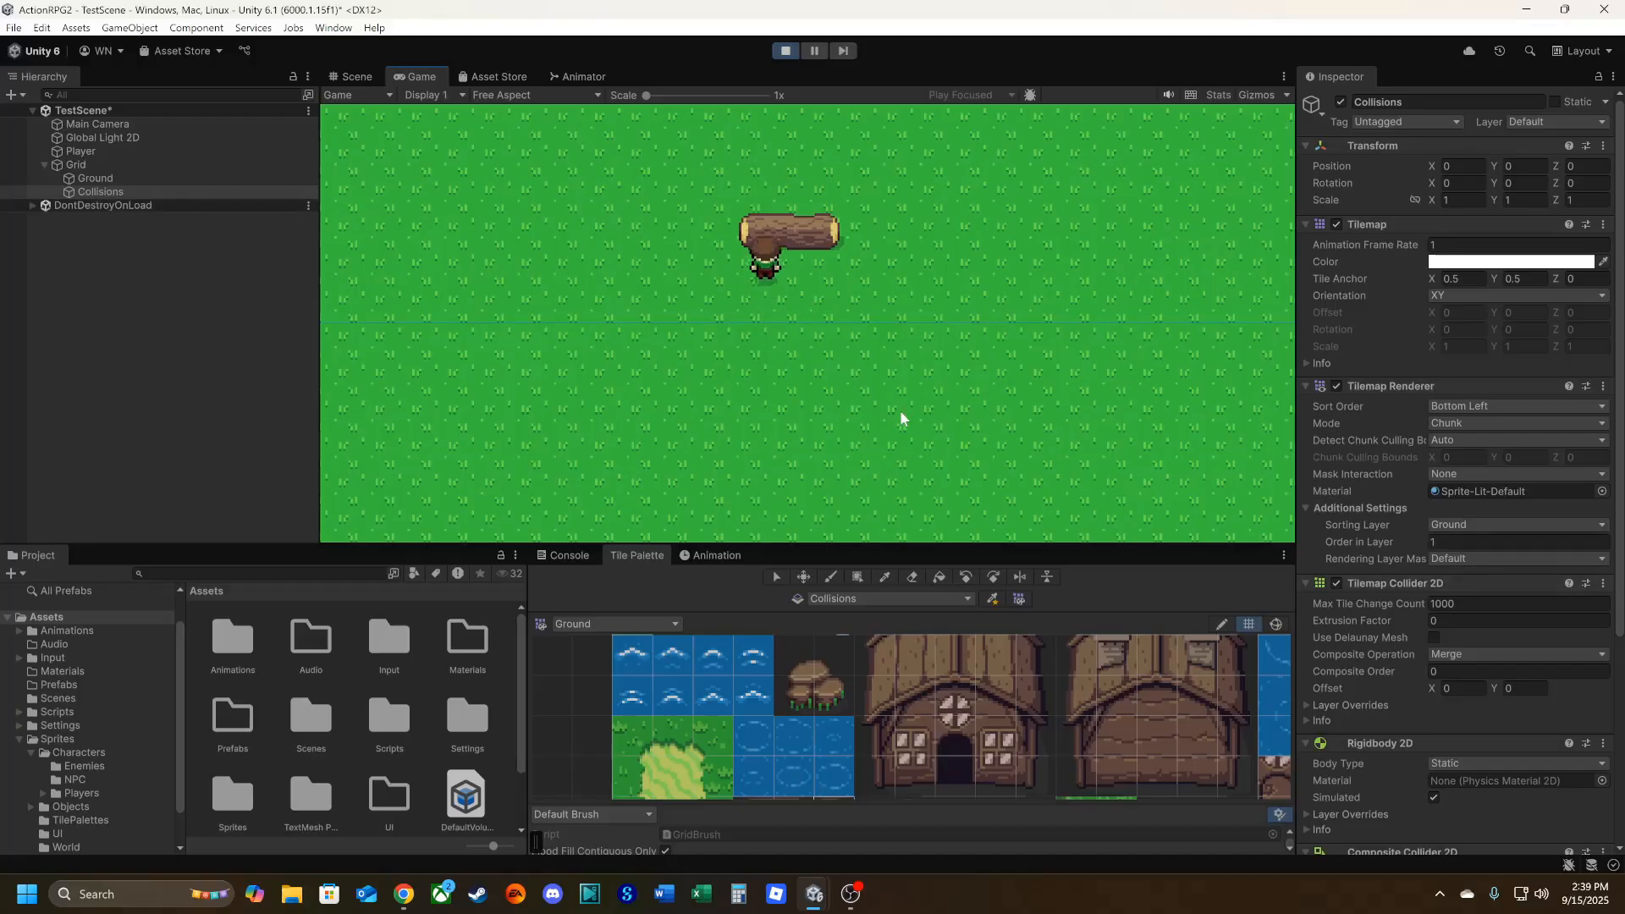
key("a")
key("w")
key("d")
key("d")
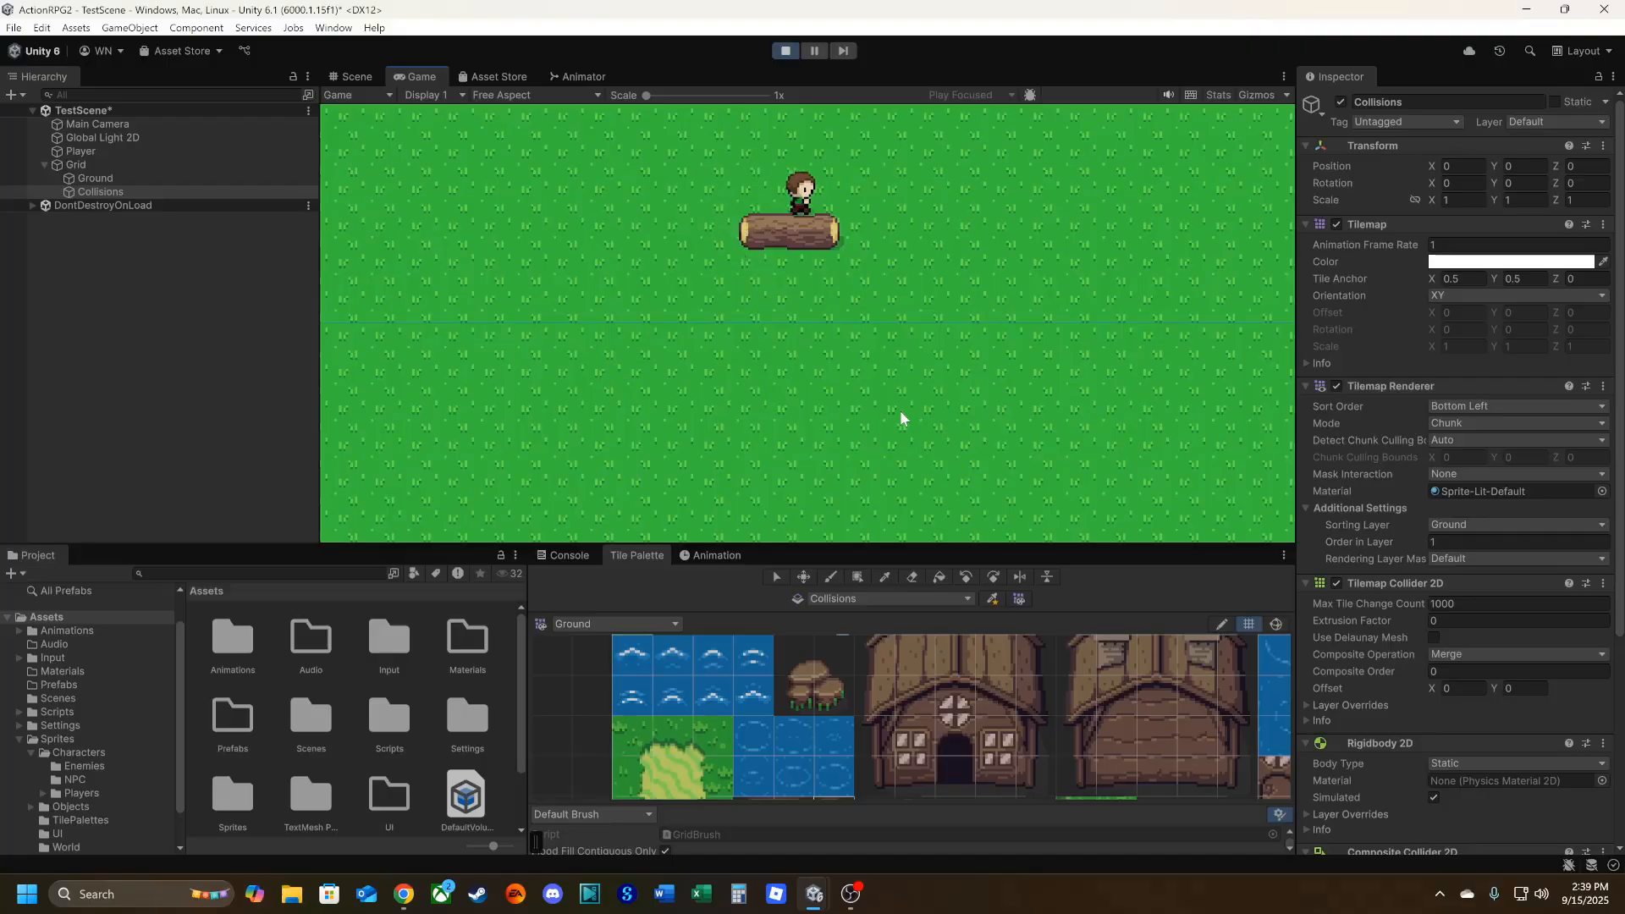
key("d")
key("s")
key("a")
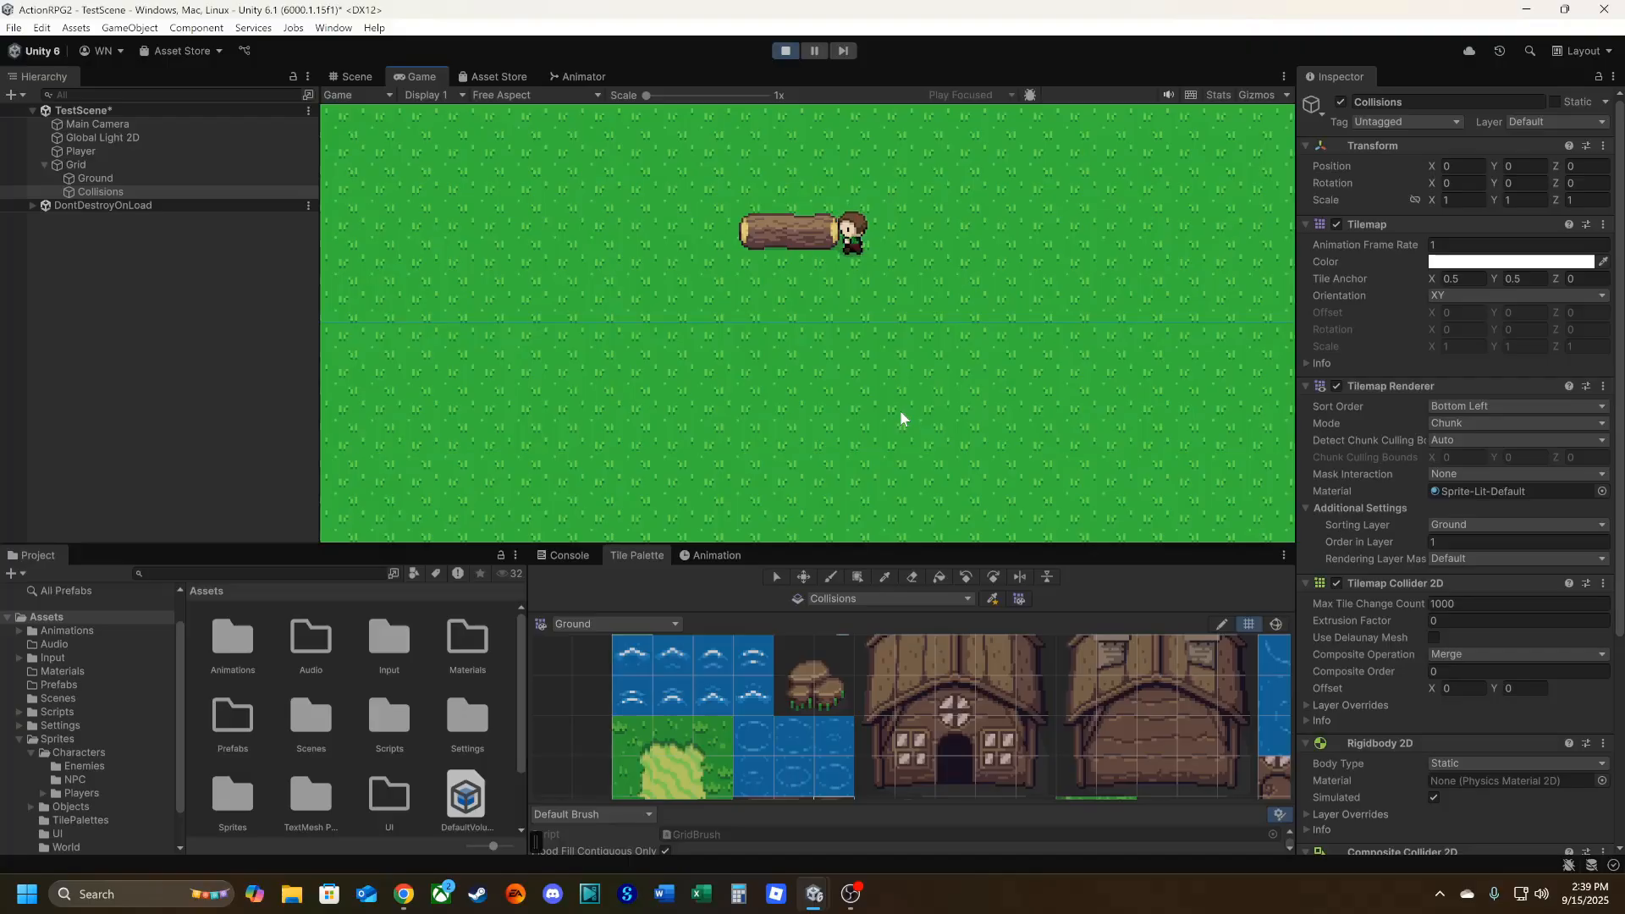
key("w")
key("d")
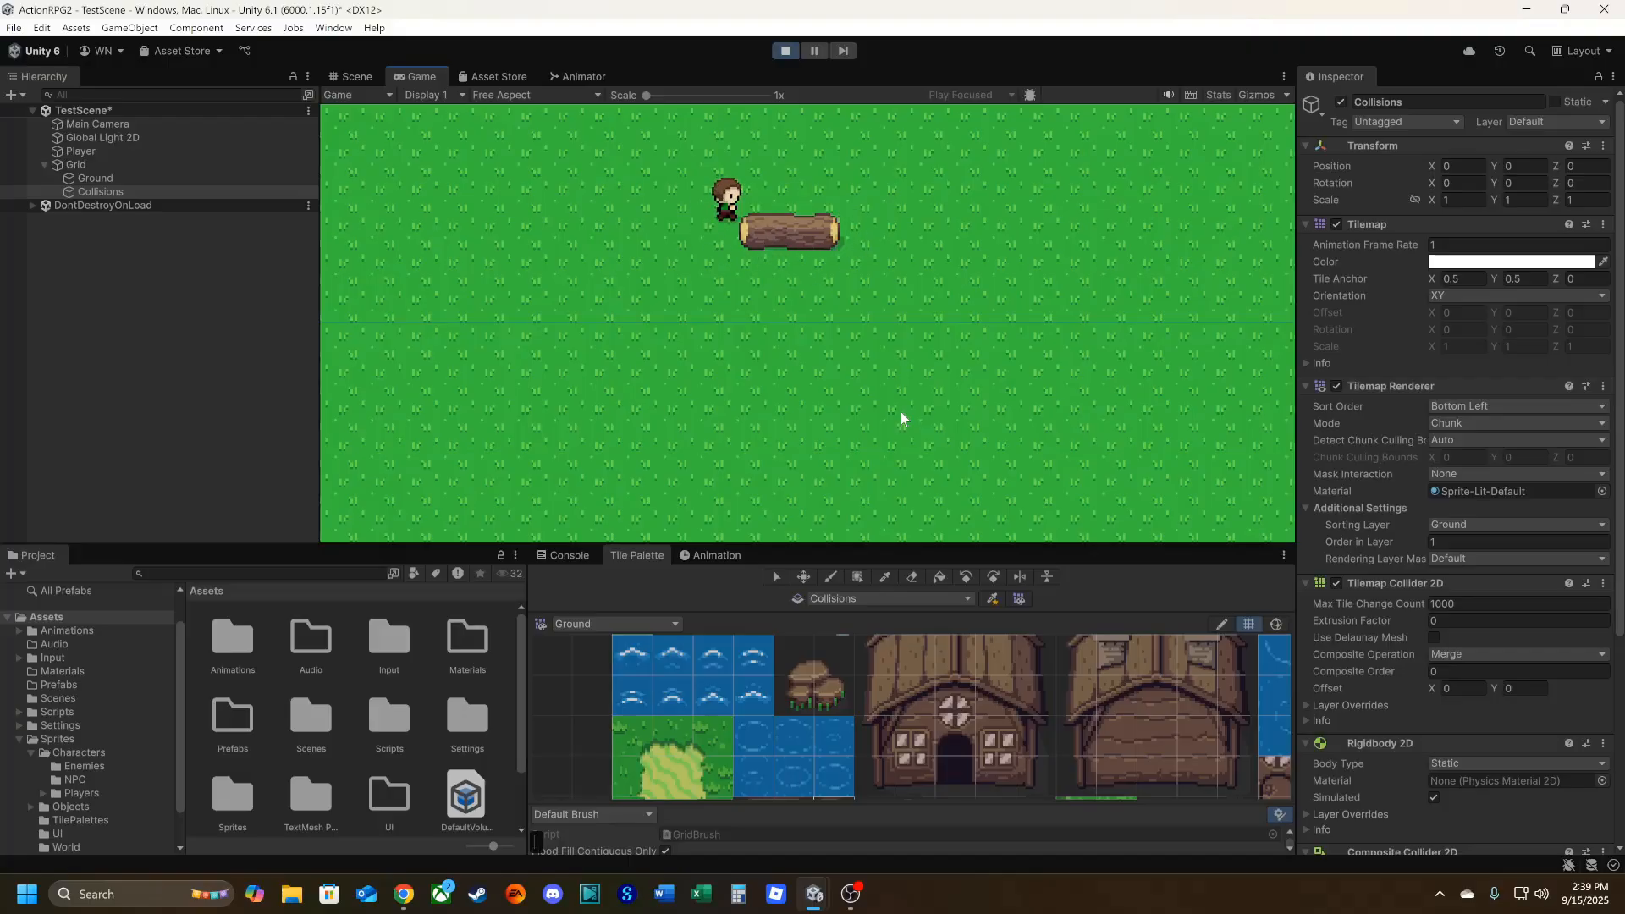
key("w")
key("d")
key("a")
key("s")
key("d")
key("s")
key("d")
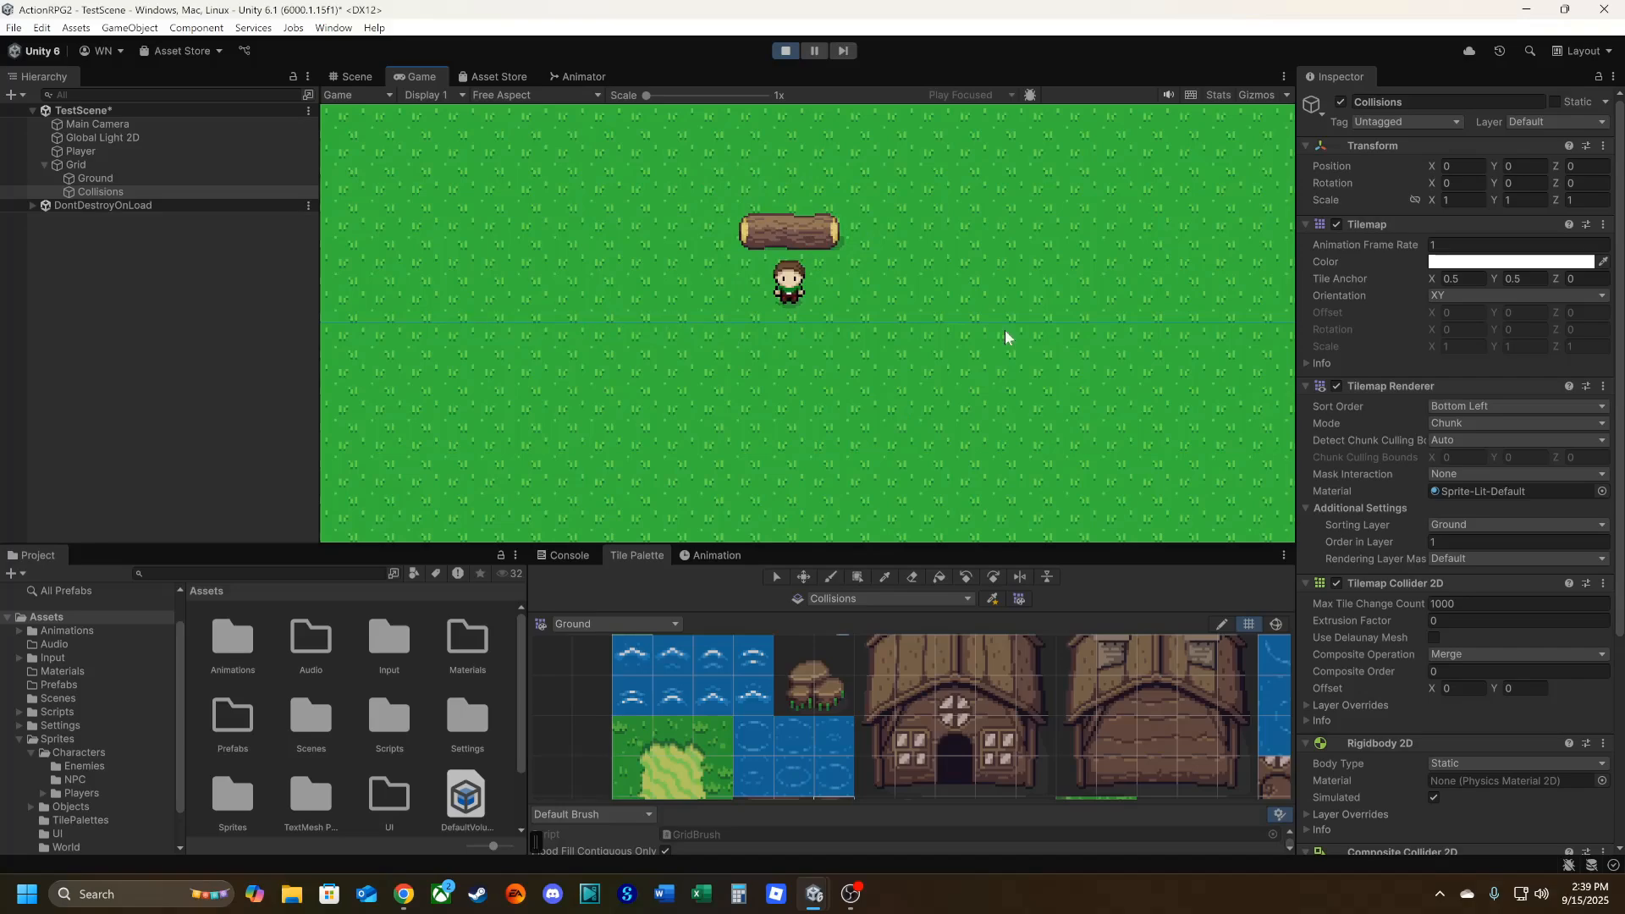
left_click(787, 52)
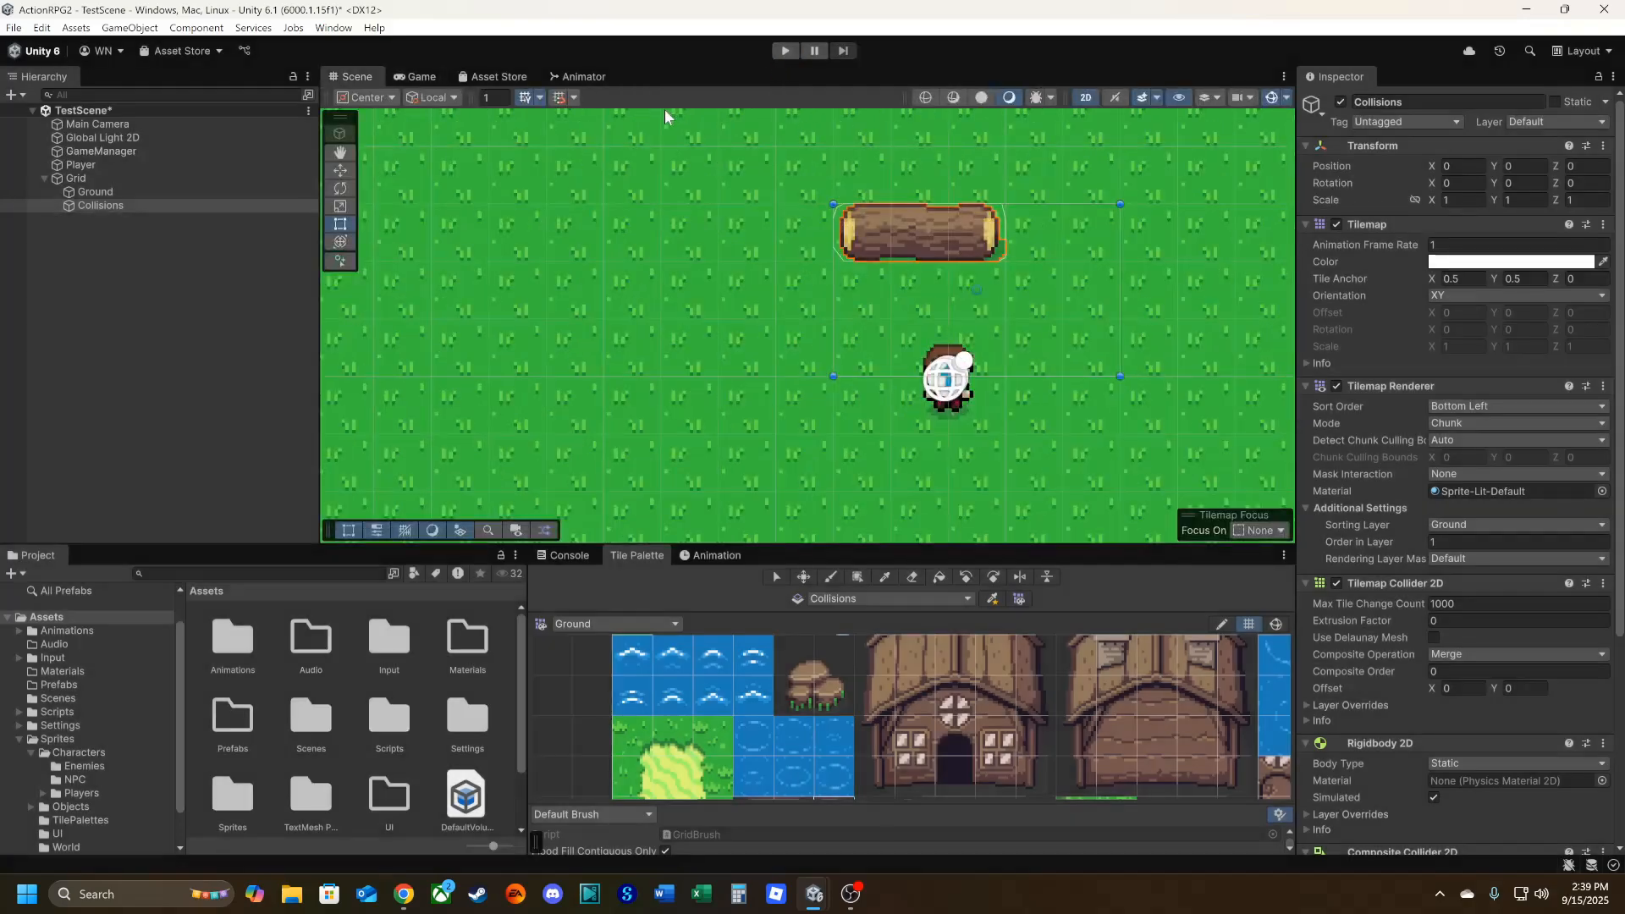